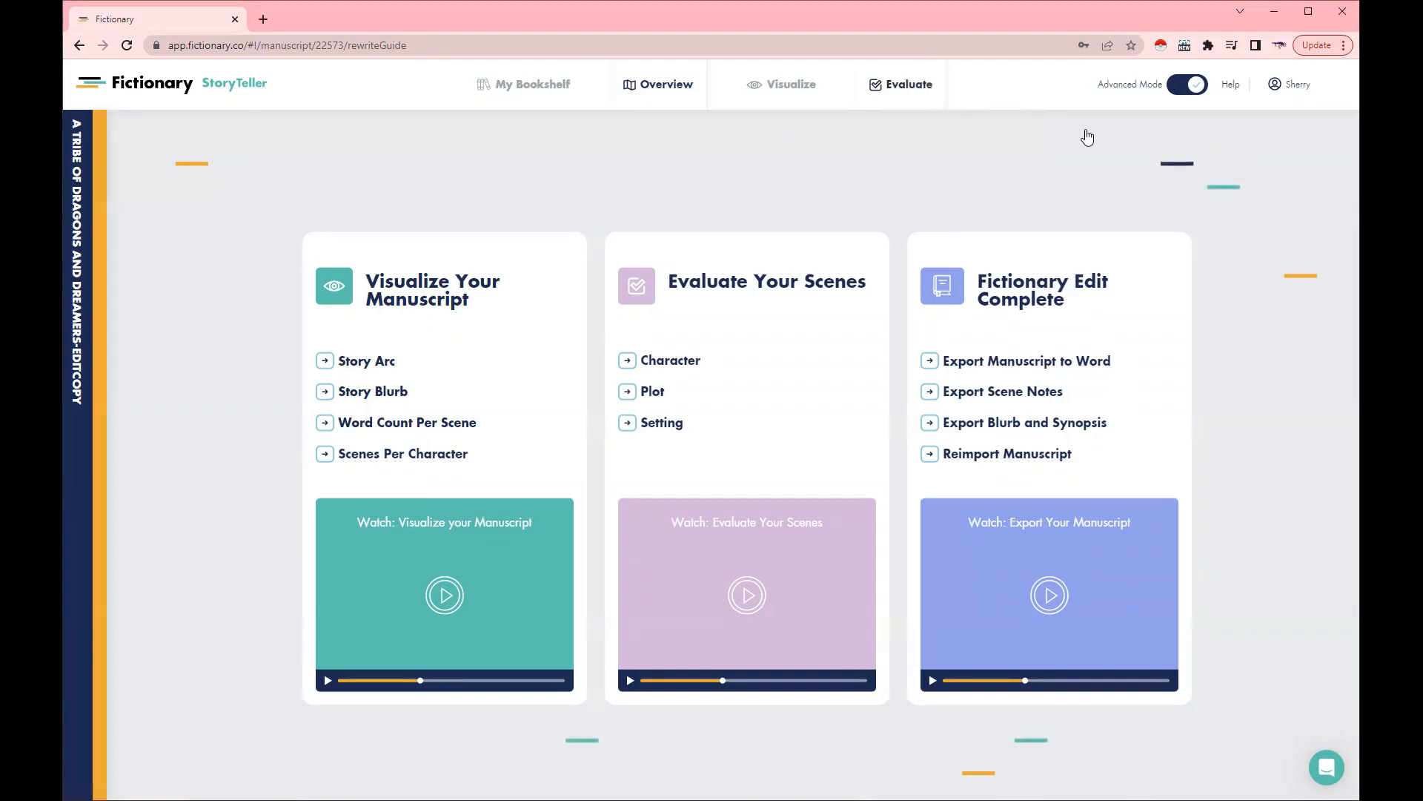
Open the manuscript's scene evaluation and look through the chapter and scene list, examining scene names and completion marks
{"action": "left_click", "coordinate": [919, 93]}
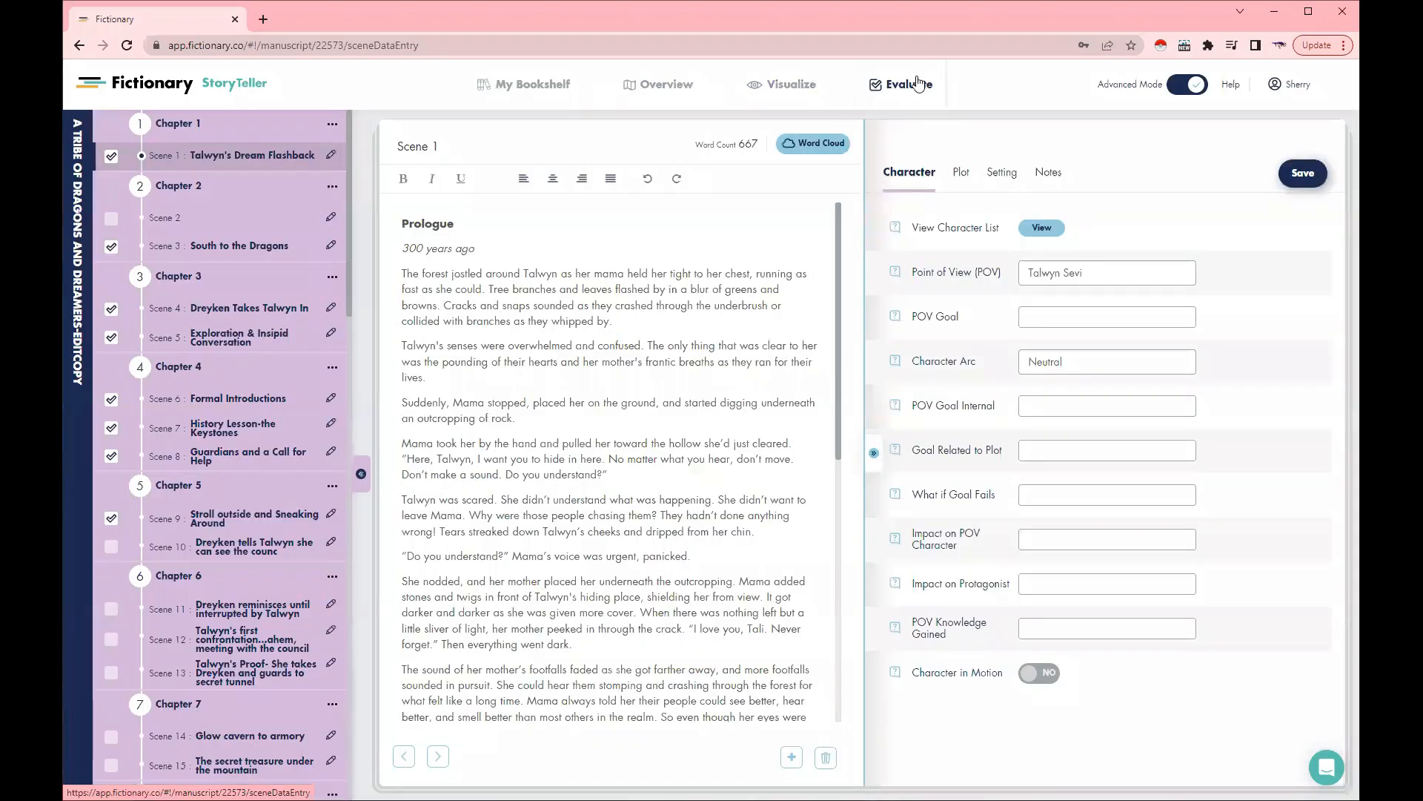
{"action": "scroll", "coordinate": [164, 260], "scroll_direction": "down", "scroll_amount": 20}
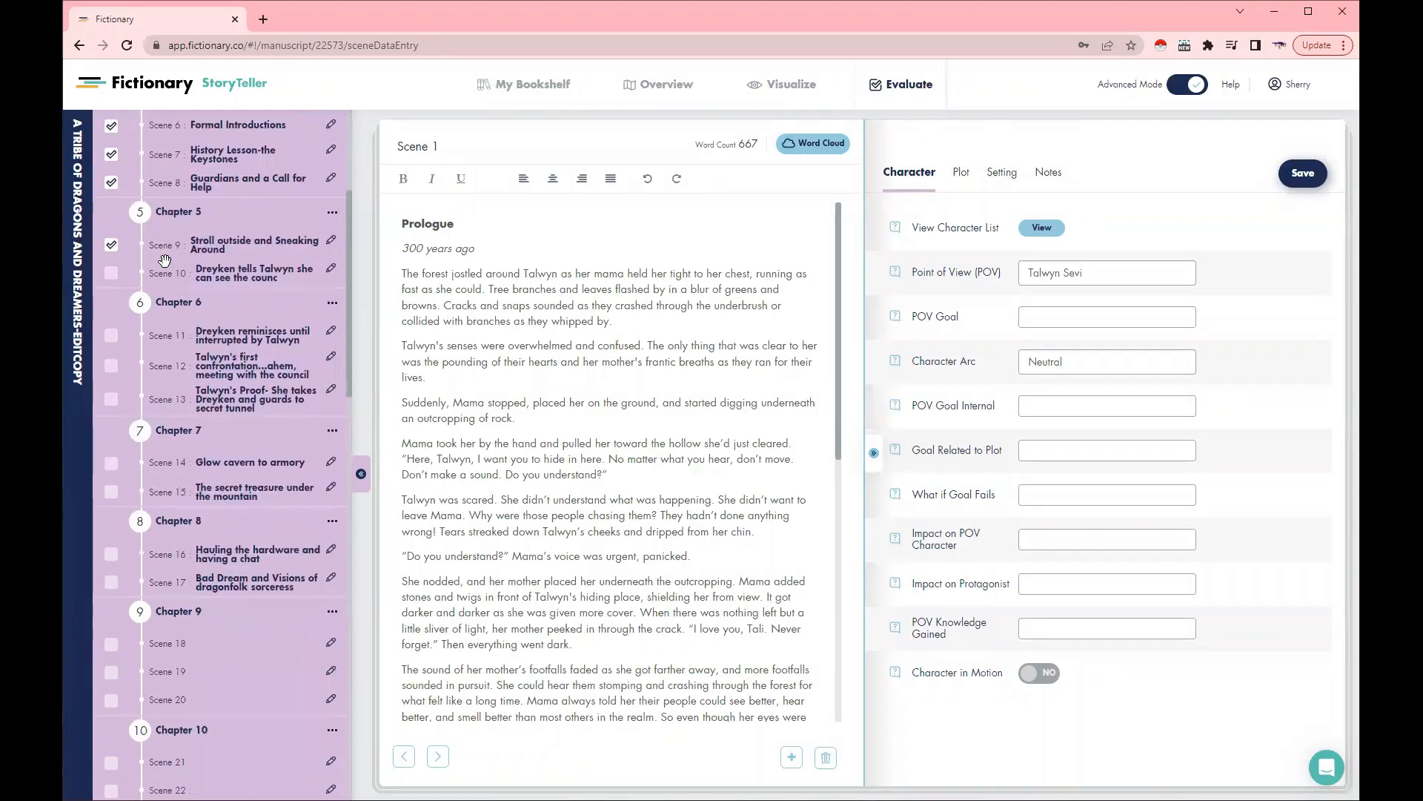
{"action": "scroll", "coordinate": [199, 400], "scroll_direction": "down", "scroll_amount": 1}
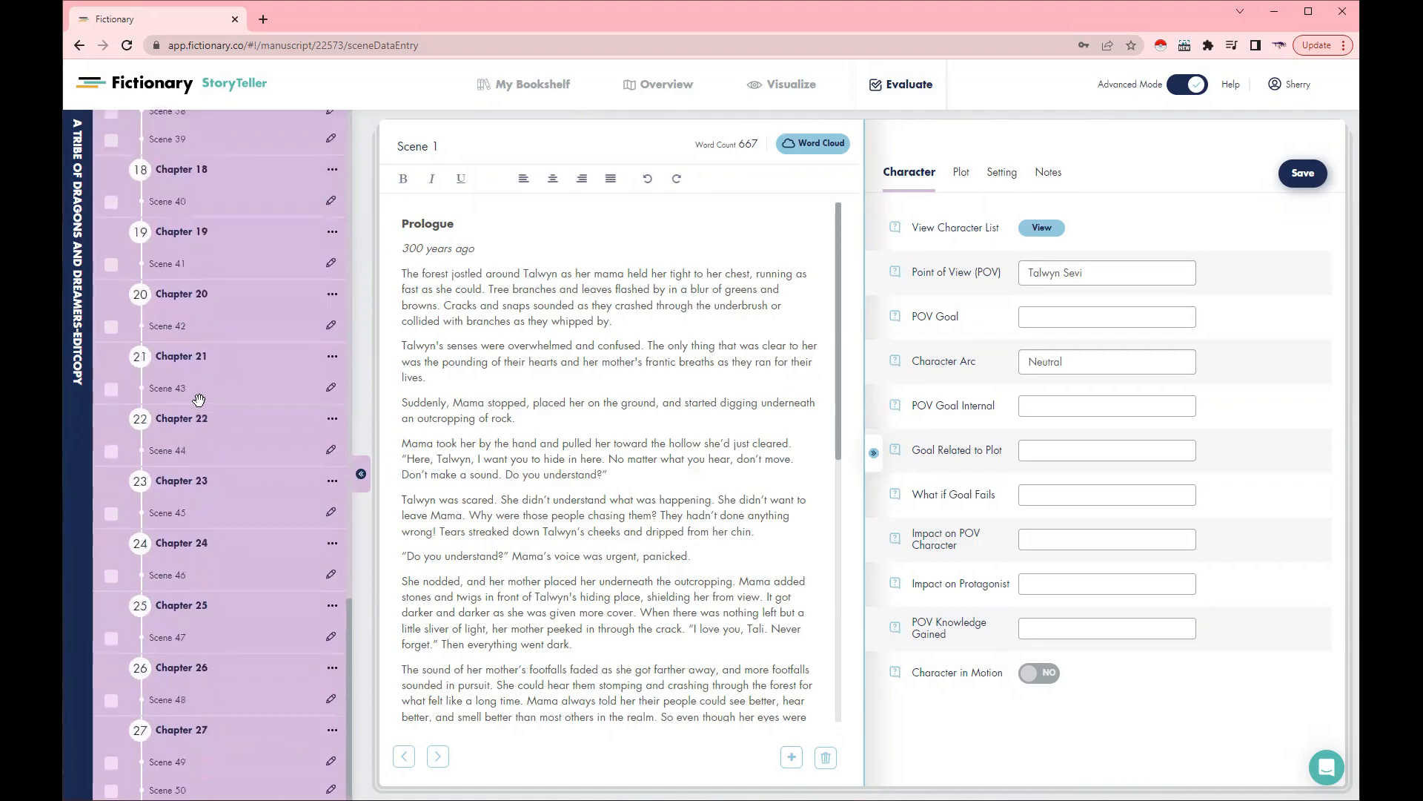
{"action": "scroll", "coordinate": [199, 400], "scroll_direction": "up", "scroll_amount": 15}
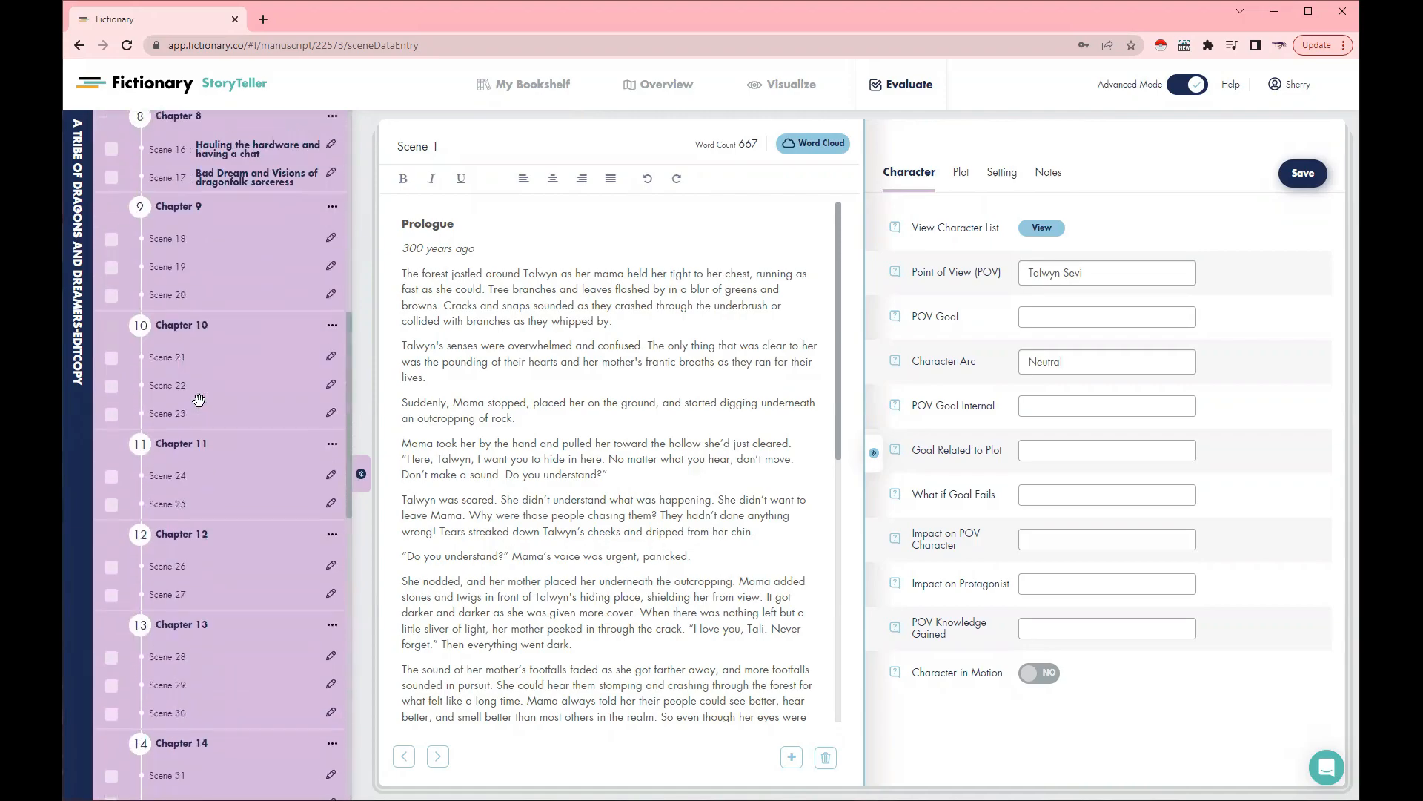
{"action": "scroll", "coordinate": [199, 400], "scroll_direction": "up", "scroll_amount": 3}
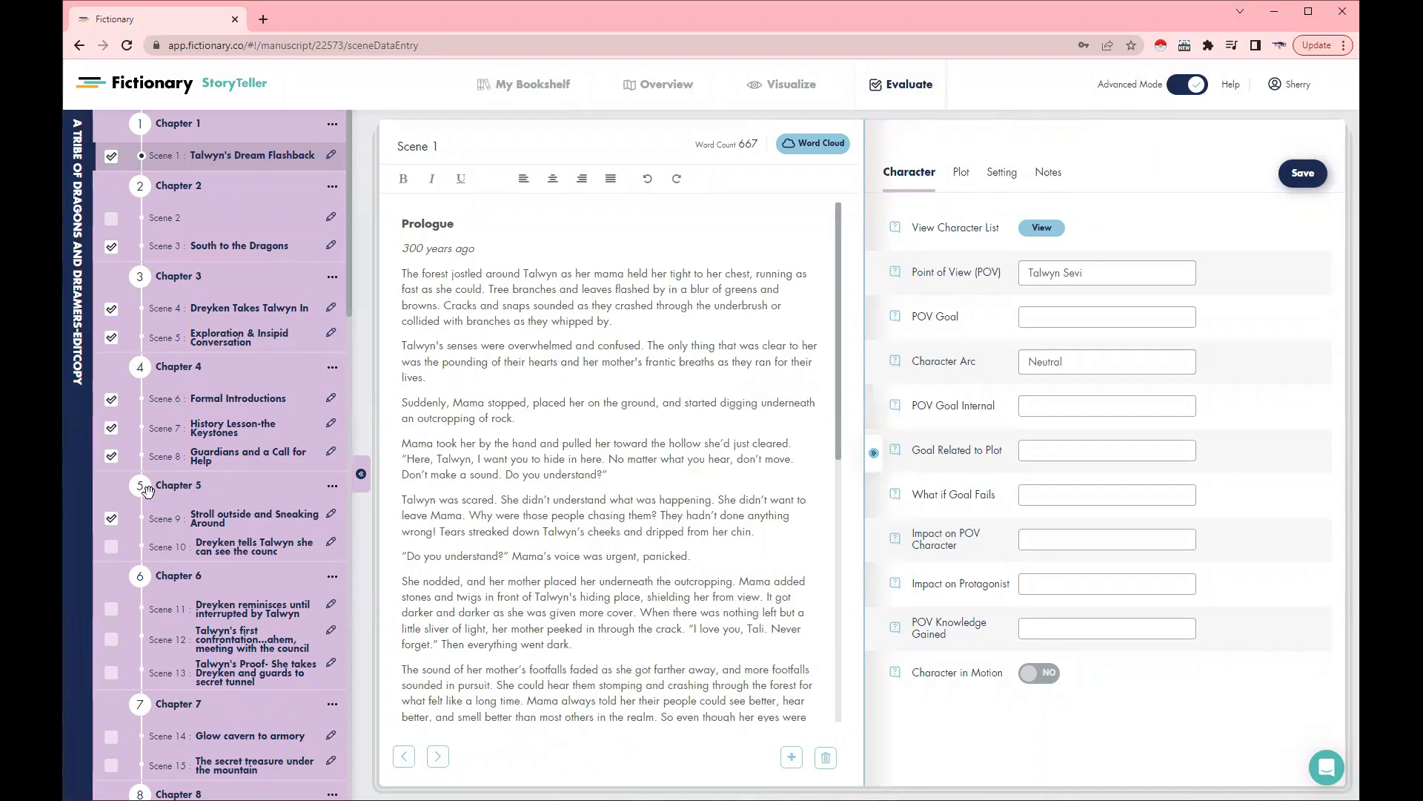
{"action": "scroll", "coordinate": [147, 490], "scroll_direction": "down", "scroll_amount": 1}
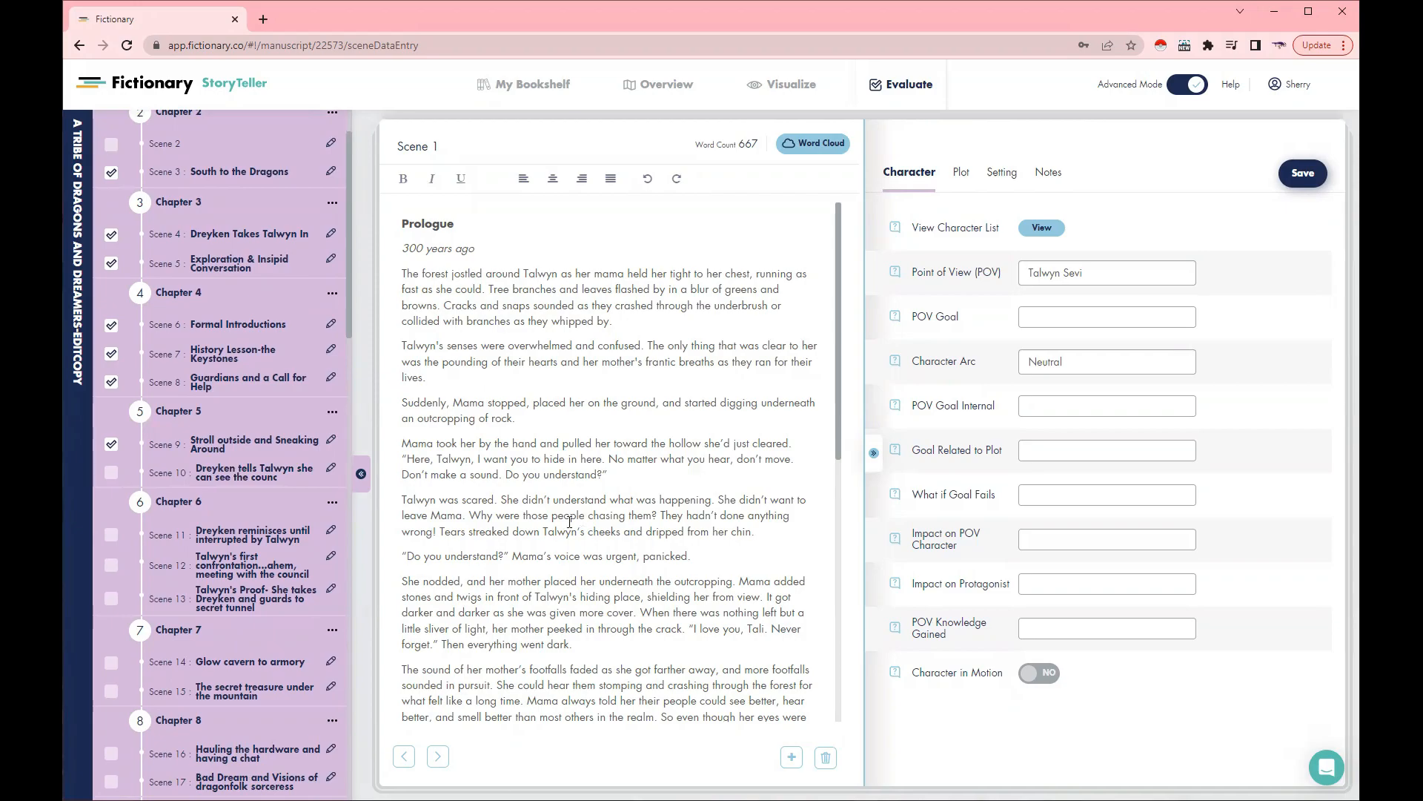
{"action": "scroll", "coordinate": [278, 458], "scroll_direction": "down", "scroll_amount": 2}
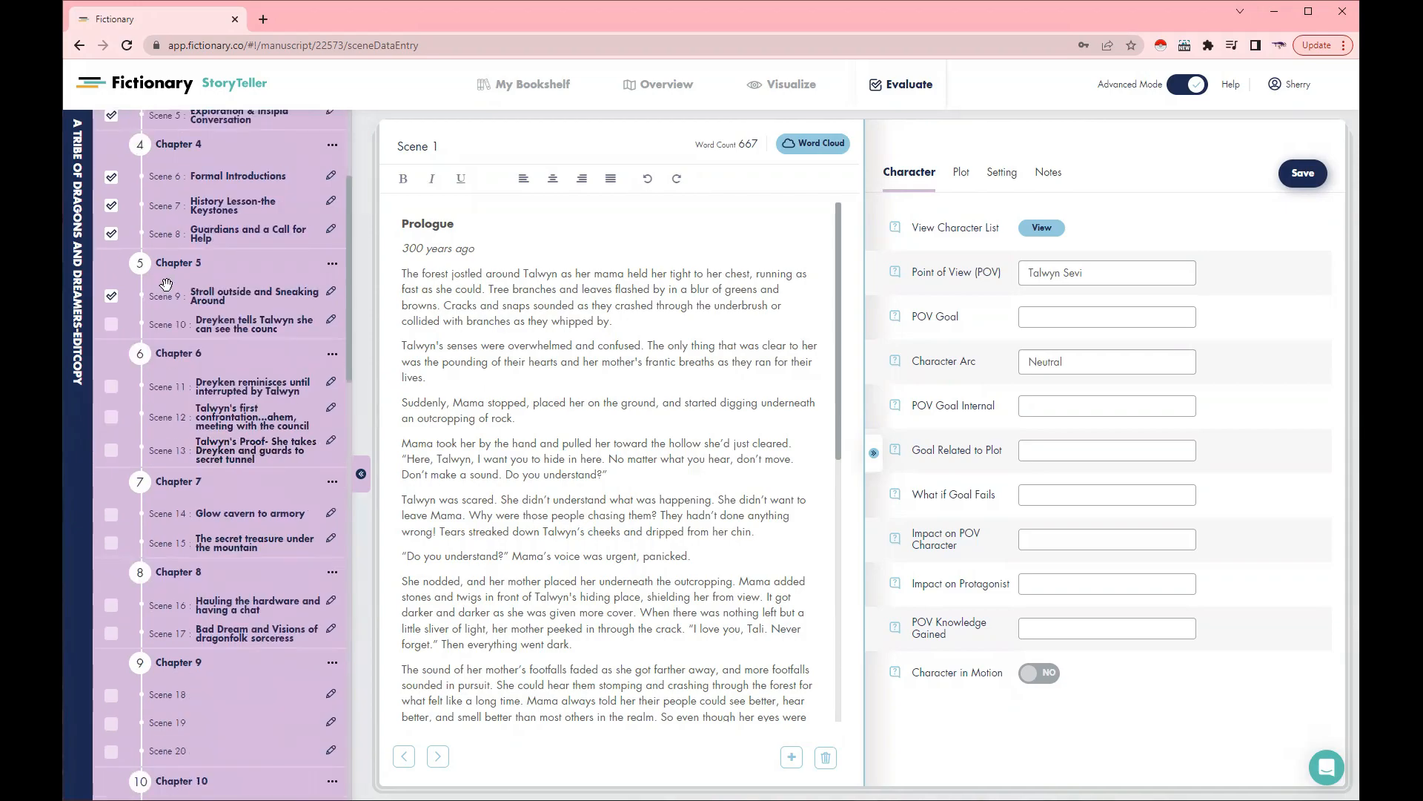
{"action": "scroll", "coordinate": [217, 378], "scroll_direction": "down", "scroll_amount": 3}
{"action": "scroll", "coordinate": [219, 387], "scroll_direction": "down", "scroll_amount": 5}
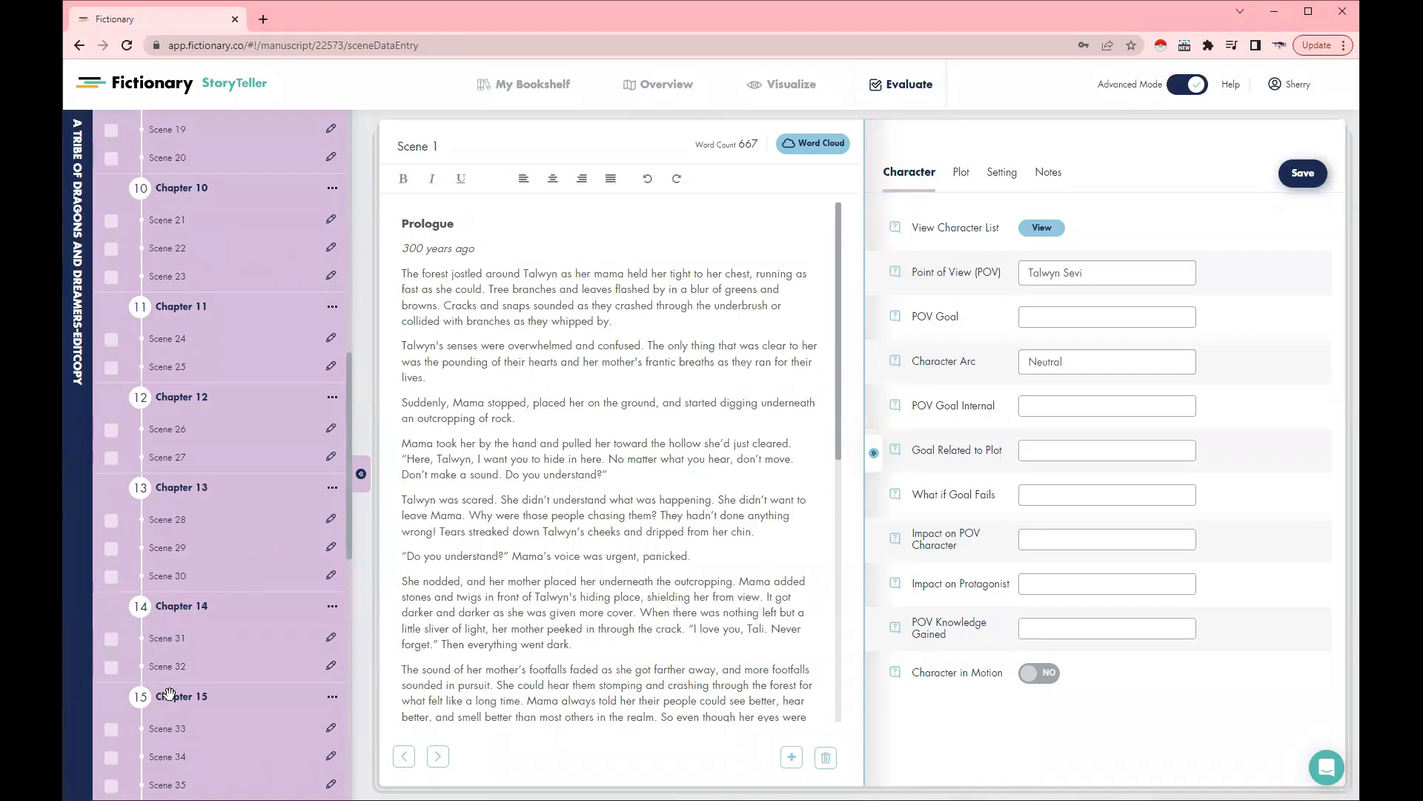
{"action": "scroll", "coordinate": [223, 367], "scroll_direction": "up", "scroll_amount": 7}
{"action": "scroll", "coordinate": [226, 361], "scroll_direction": "up", "scroll_amount": 4}
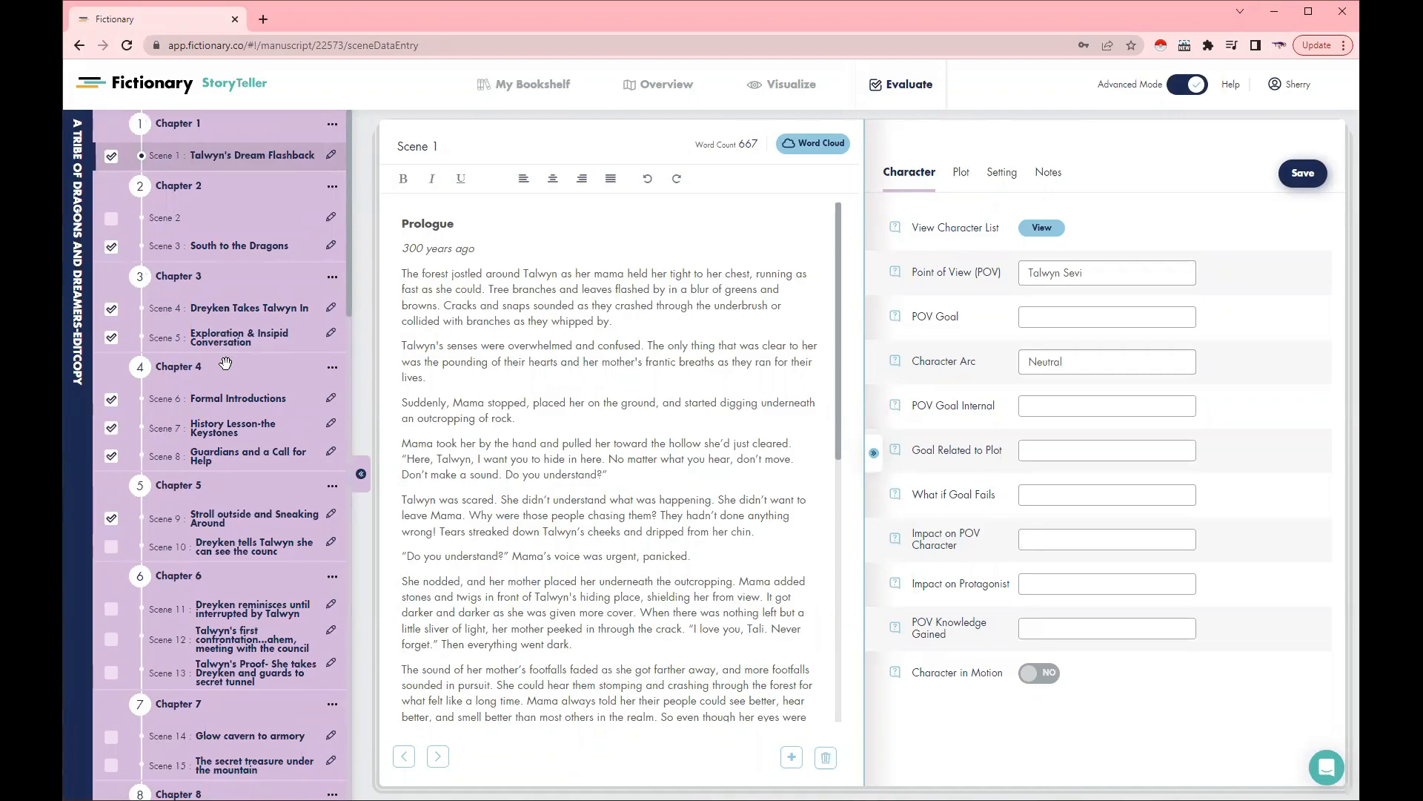
Open the manuscript insights and examine the Story Arc chart, comparing the recommended arc with the manuscript's own arc
{"action": "mouse_move", "coordinate": [794, 84]}
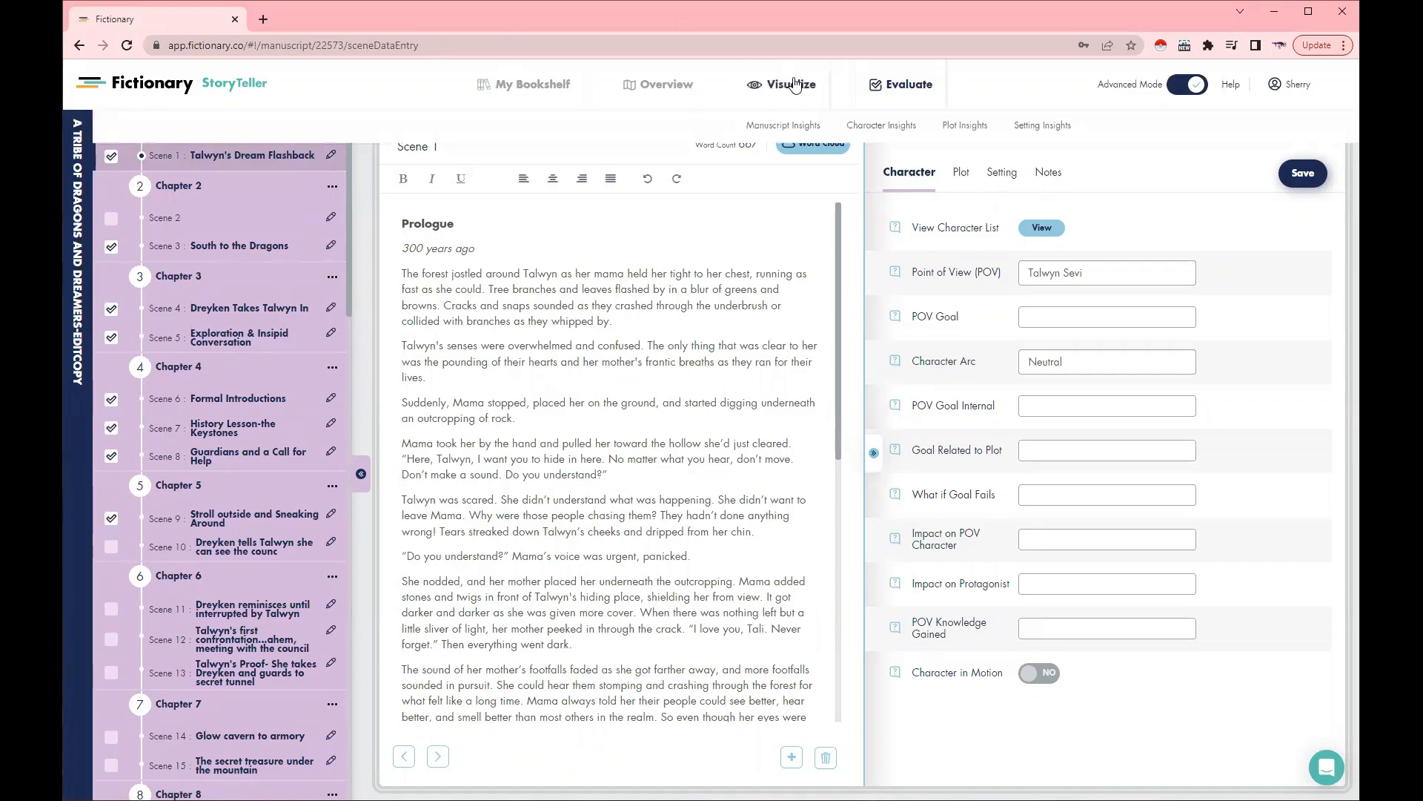
{"action": "left_click", "coordinate": [768, 132]}
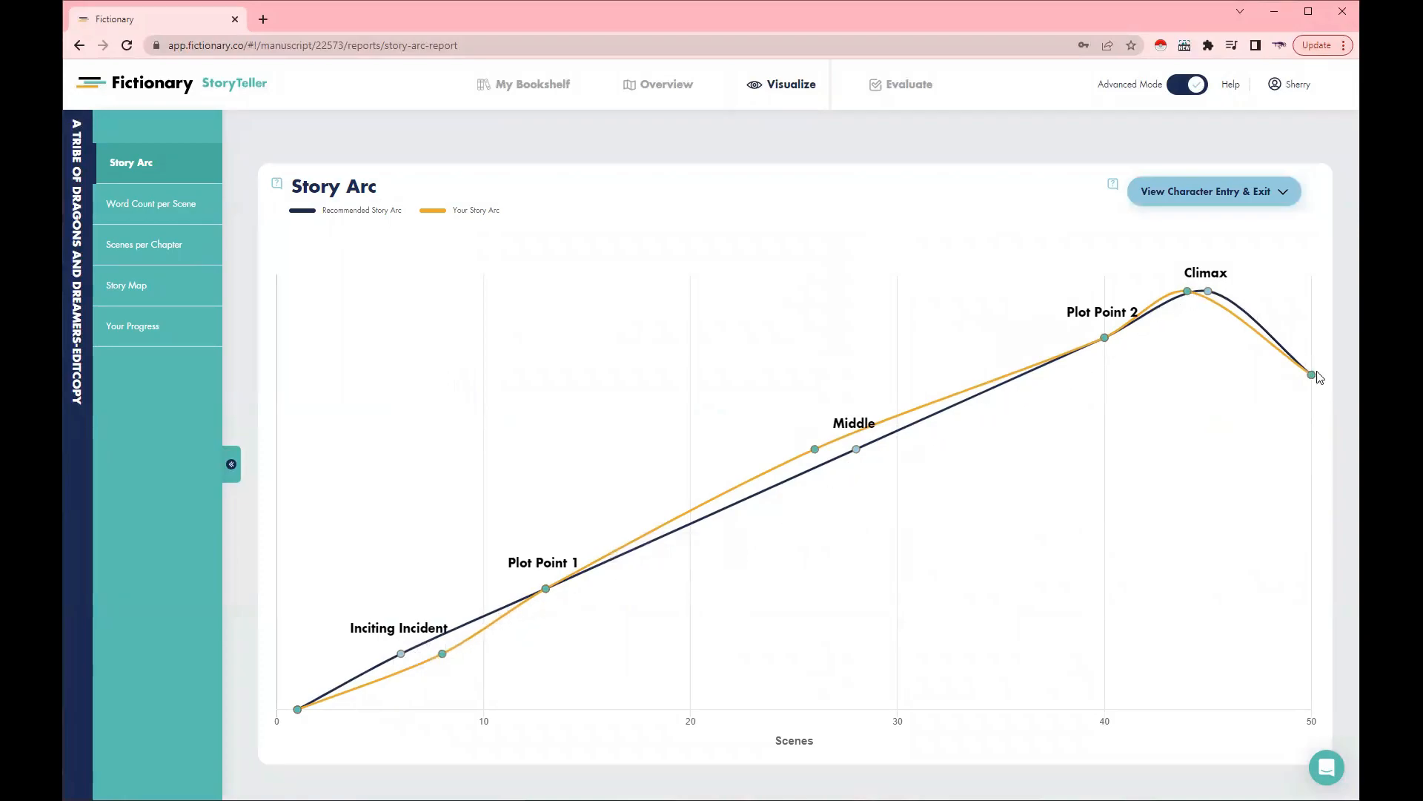
{"action": "mouse_move", "coordinate": [1103, 340]}
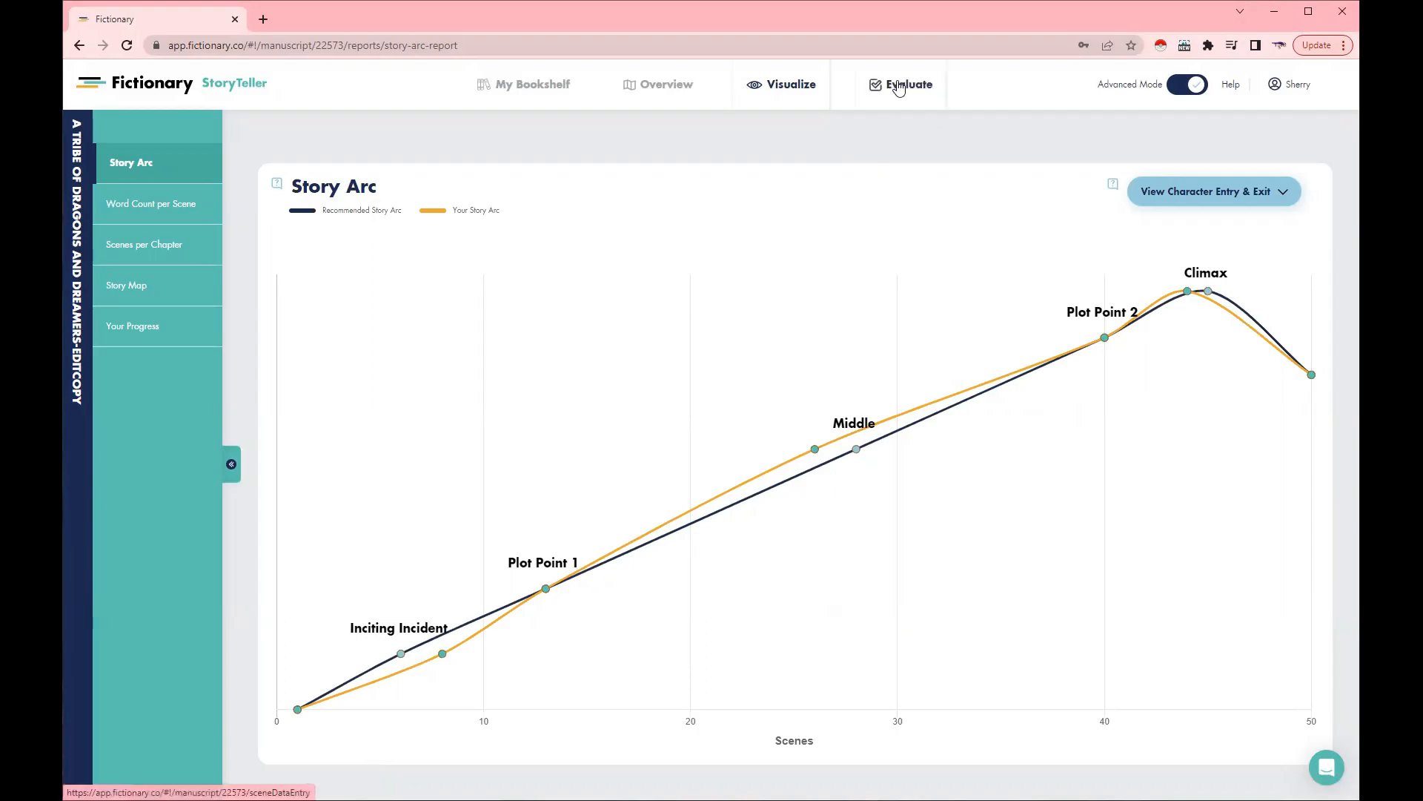
Return to scene evaluation, open Scene 18 under Chapter 9, and delete the "Chapter 7" heading with its empty line
{"action": "left_click", "coordinate": [898, 86]}
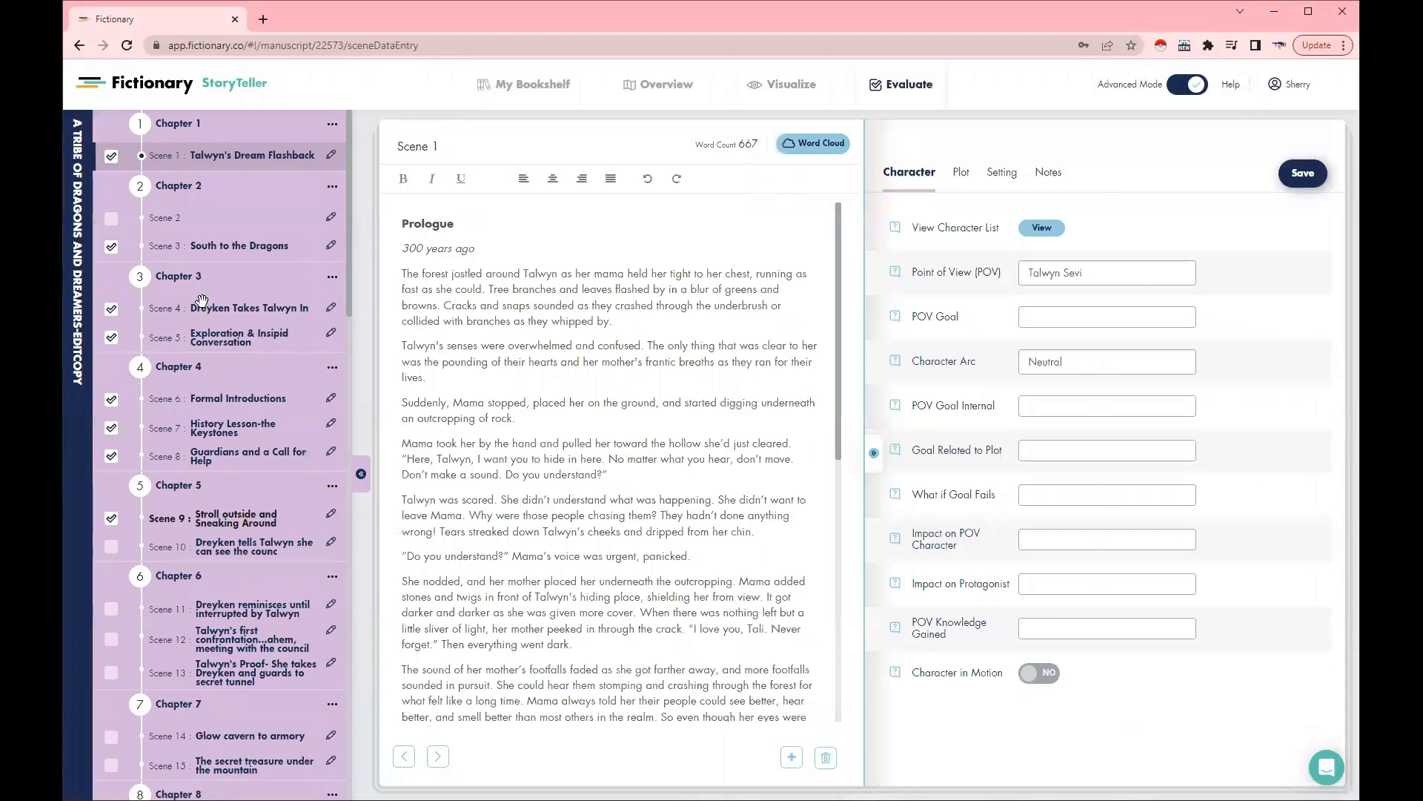
{"action": "scroll", "coordinate": [281, 189], "scroll_direction": "down", "scroll_amount": 3}
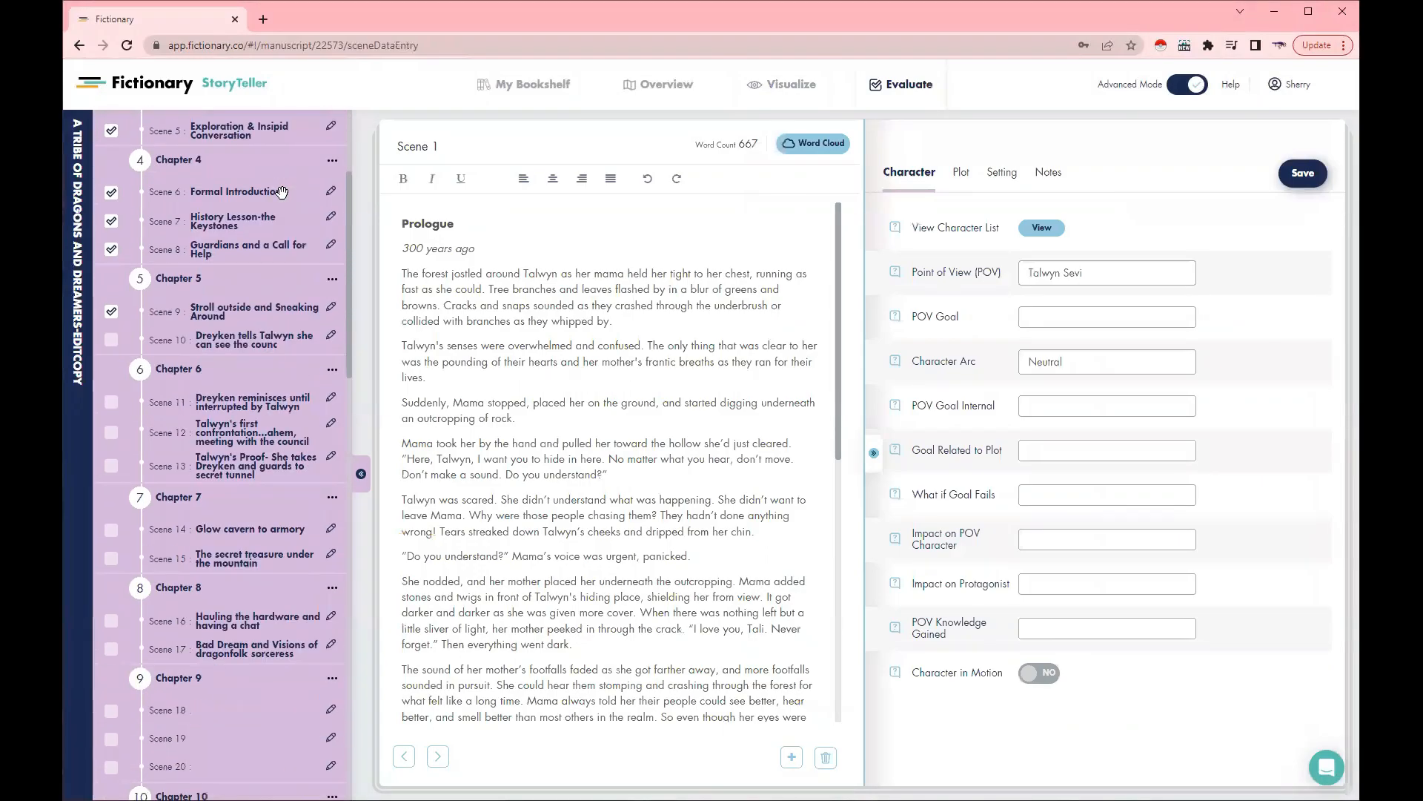
{"action": "scroll", "coordinate": [97, 227], "scroll_direction": "up", "scroll_amount": 1}
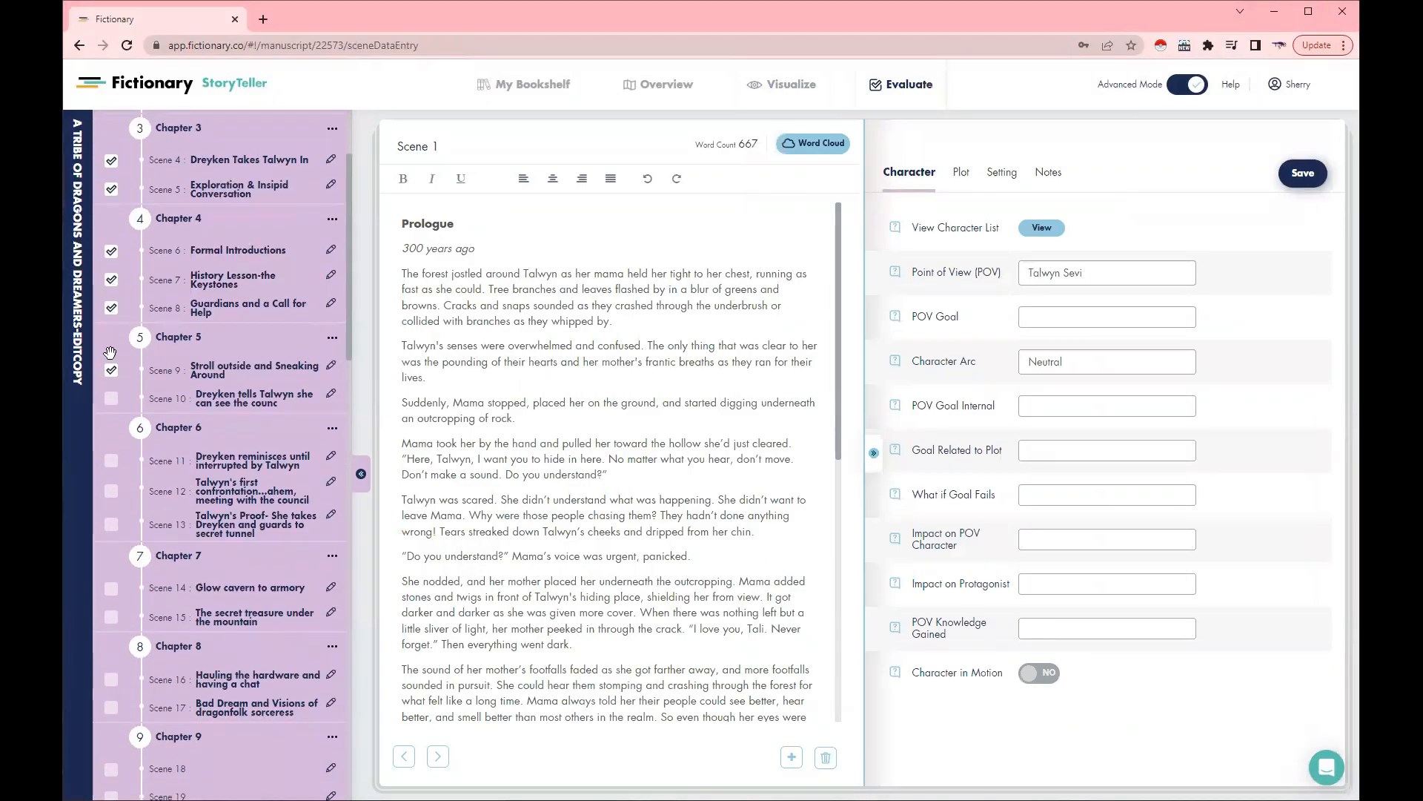
{"action": "scroll", "coordinate": [249, 161], "scroll_direction": "up", "scroll_amount": 1}
{"action": "scroll", "coordinate": [248, 161], "scroll_direction": "up", "scroll_amount": 1}
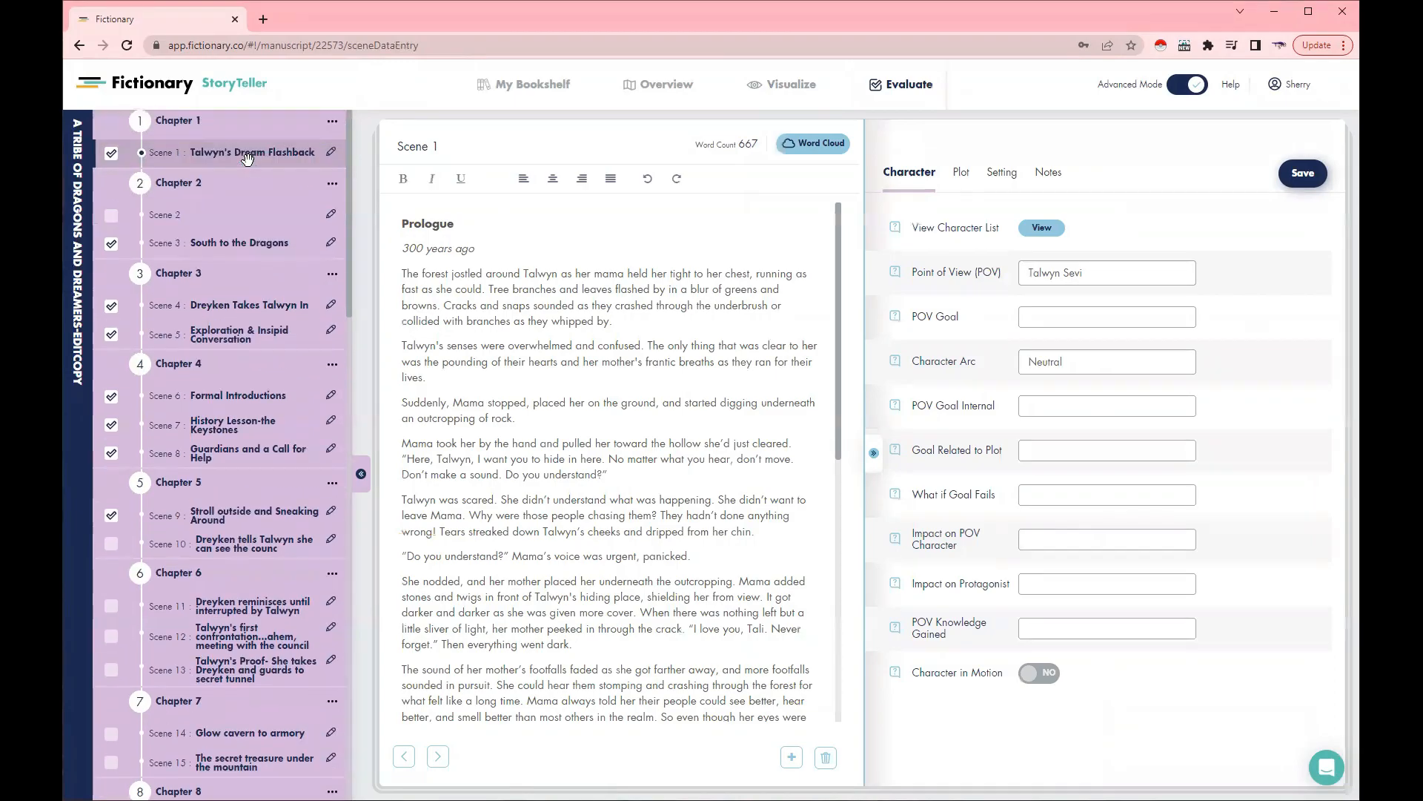
{"action": "scroll", "coordinate": [223, 234], "scroll_direction": "down", "scroll_amount": 2}
{"action": "scroll", "coordinate": [222, 234], "scroll_direction": "down", "scroll_amount": 3}
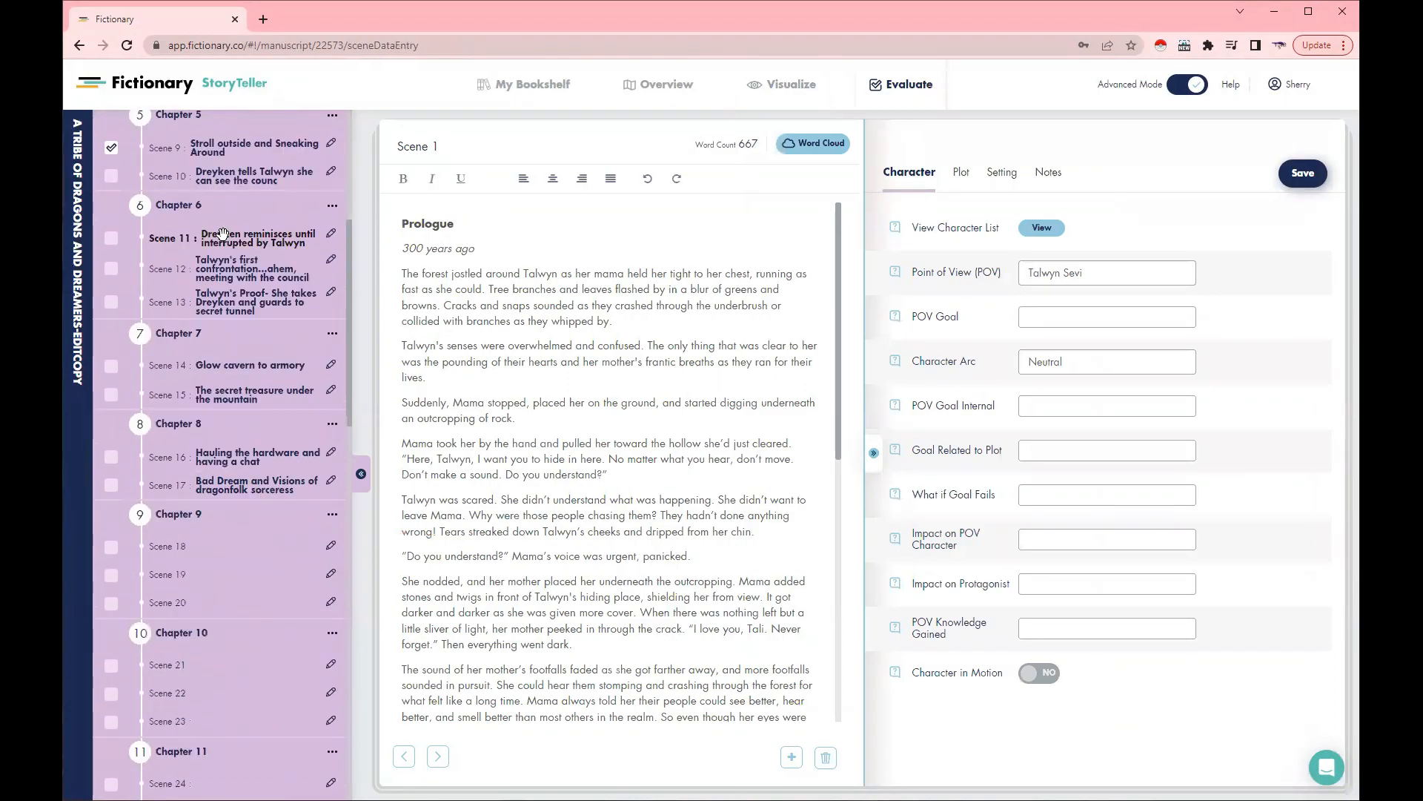
{"action": "left_click", "coordinate": [166, 547]}
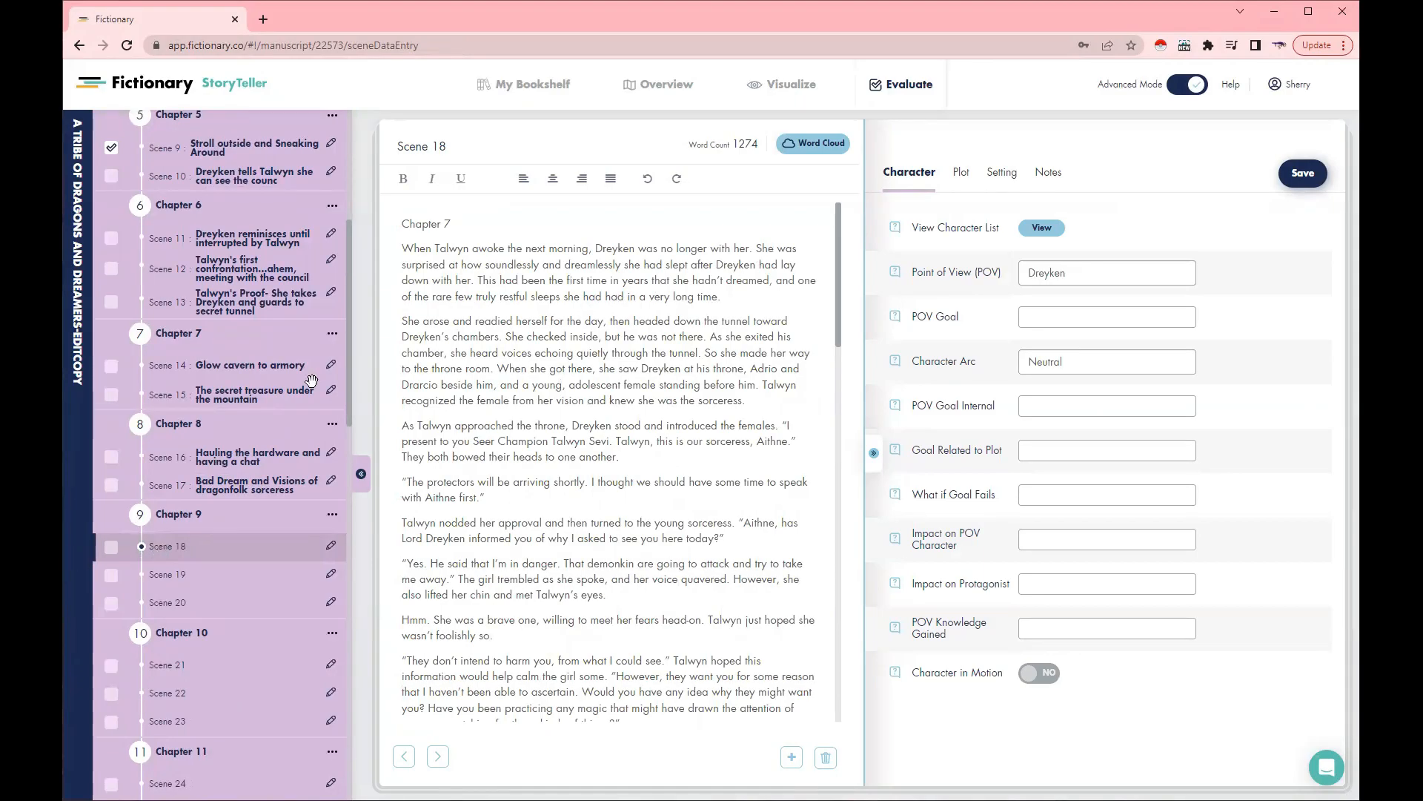
{"action": "left_click", "coordinate": [458, 226]}
{"action": "left_click_drag", "start_coordinate": [458, 226], "coordinate": [399, 225]}
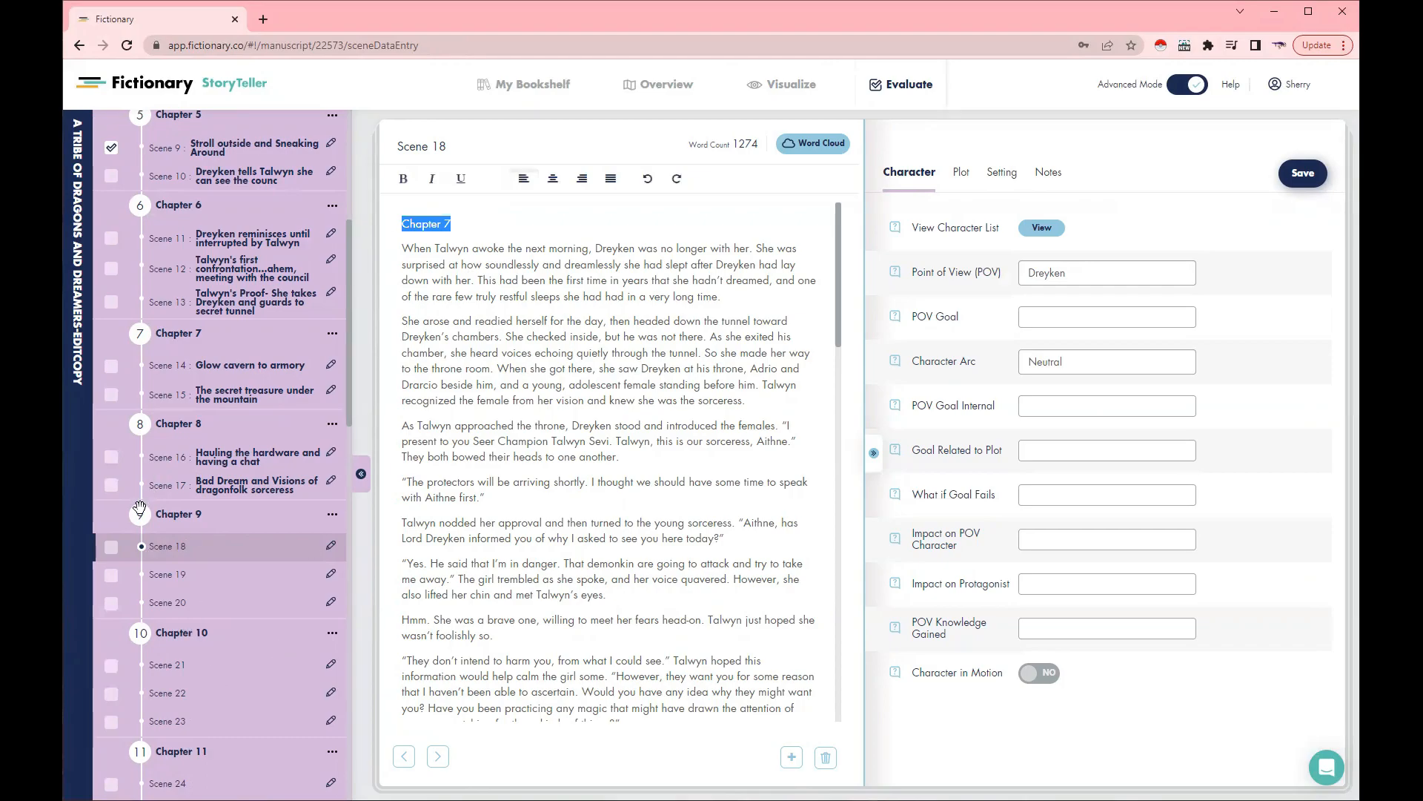
{"action": "key", "text": "BackSpace"}
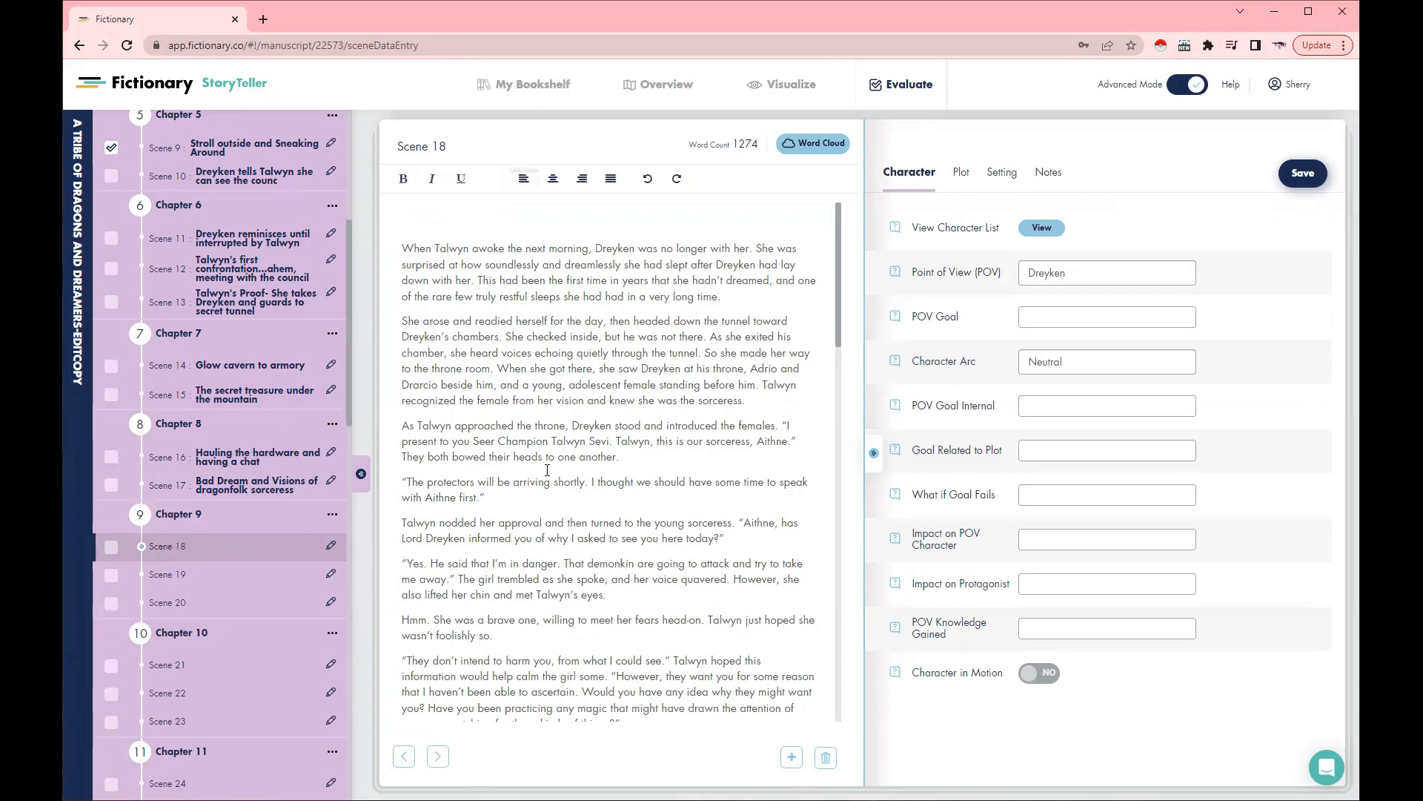
{"action": "key", "text": "BackSpace"}
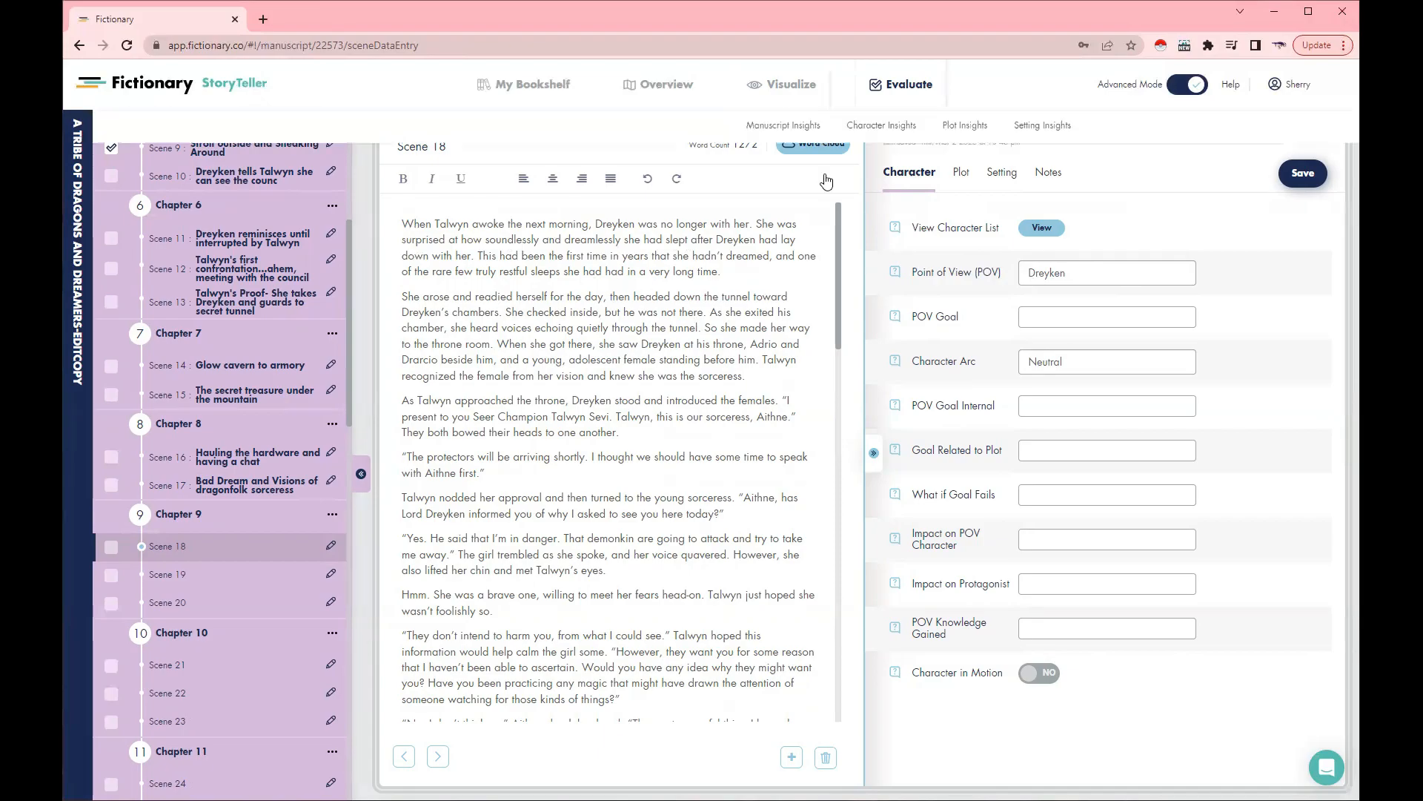
Review Scene 18's character list, moving Airgan to the mentioned characters and back to the characters in the scene
{"action": "left_click", "coordinate": [1044, 227]}
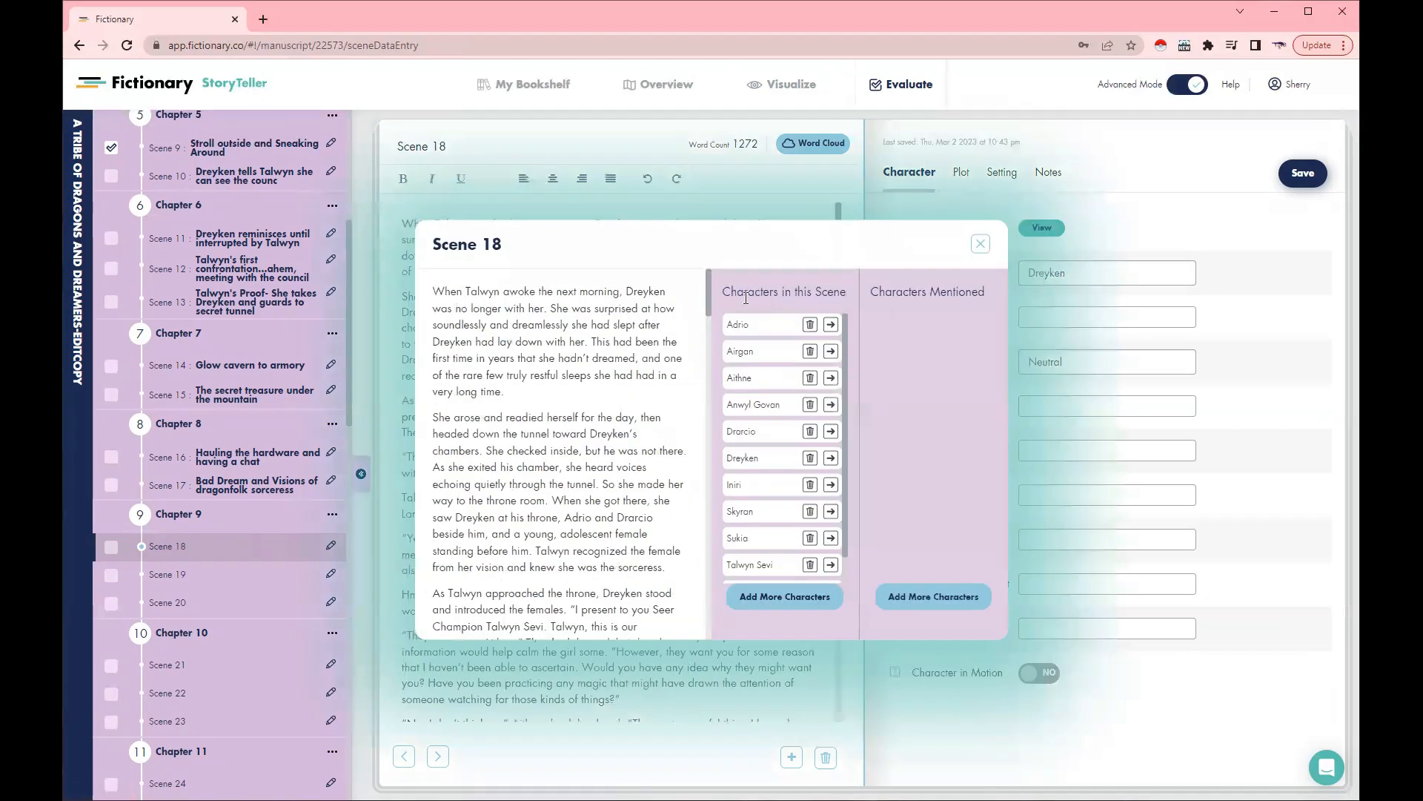
{"action": "scroll", "coordinate": [755, 430], "scroll_direction": "down", "scroll_amount": 2}
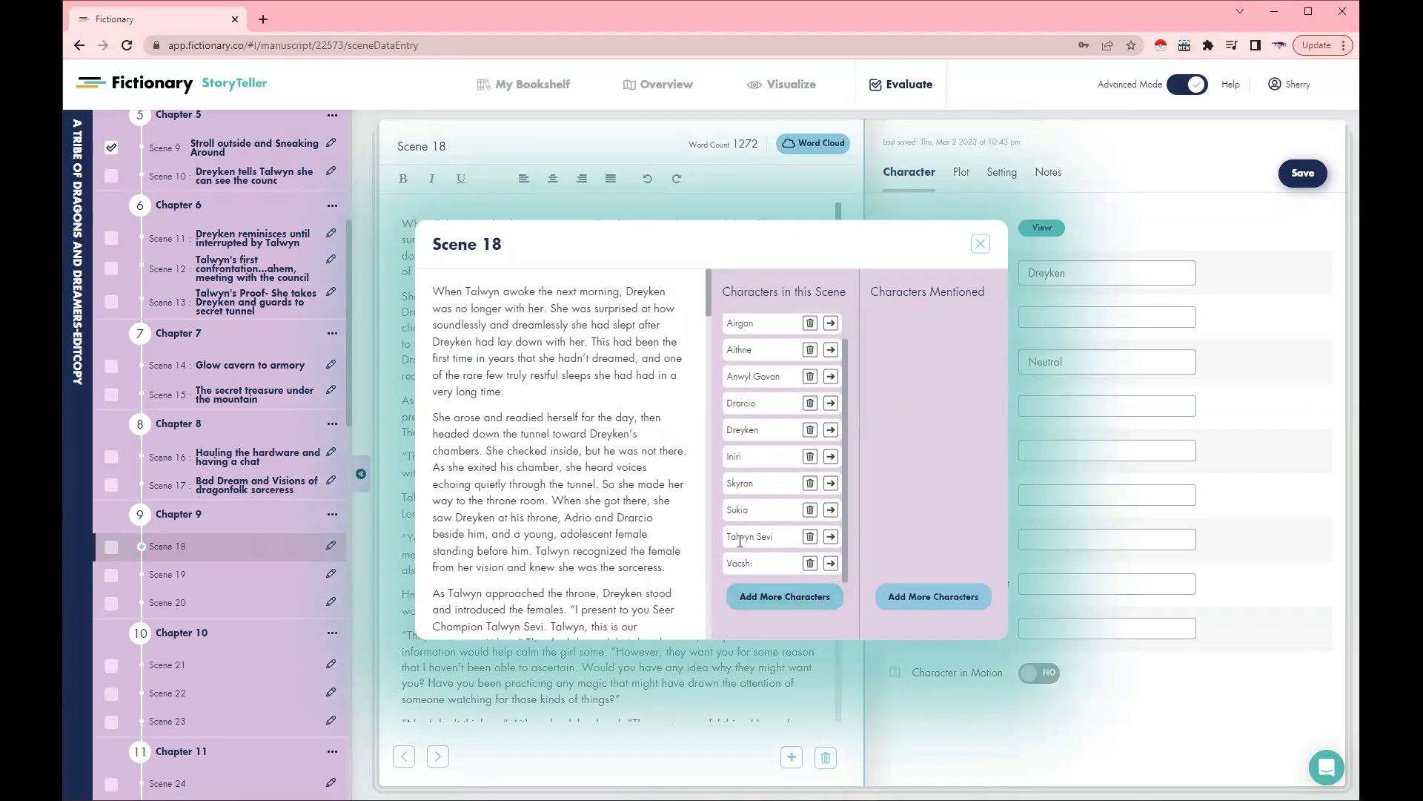
{"action": "scroll", "coordinate": [753, 326], "scroll_direction": "up", "scroll_amount": 1}
{"action": "scroll", "coordinate": [753, 334], "scroll_direction": "down", "scroll_amount": 1}
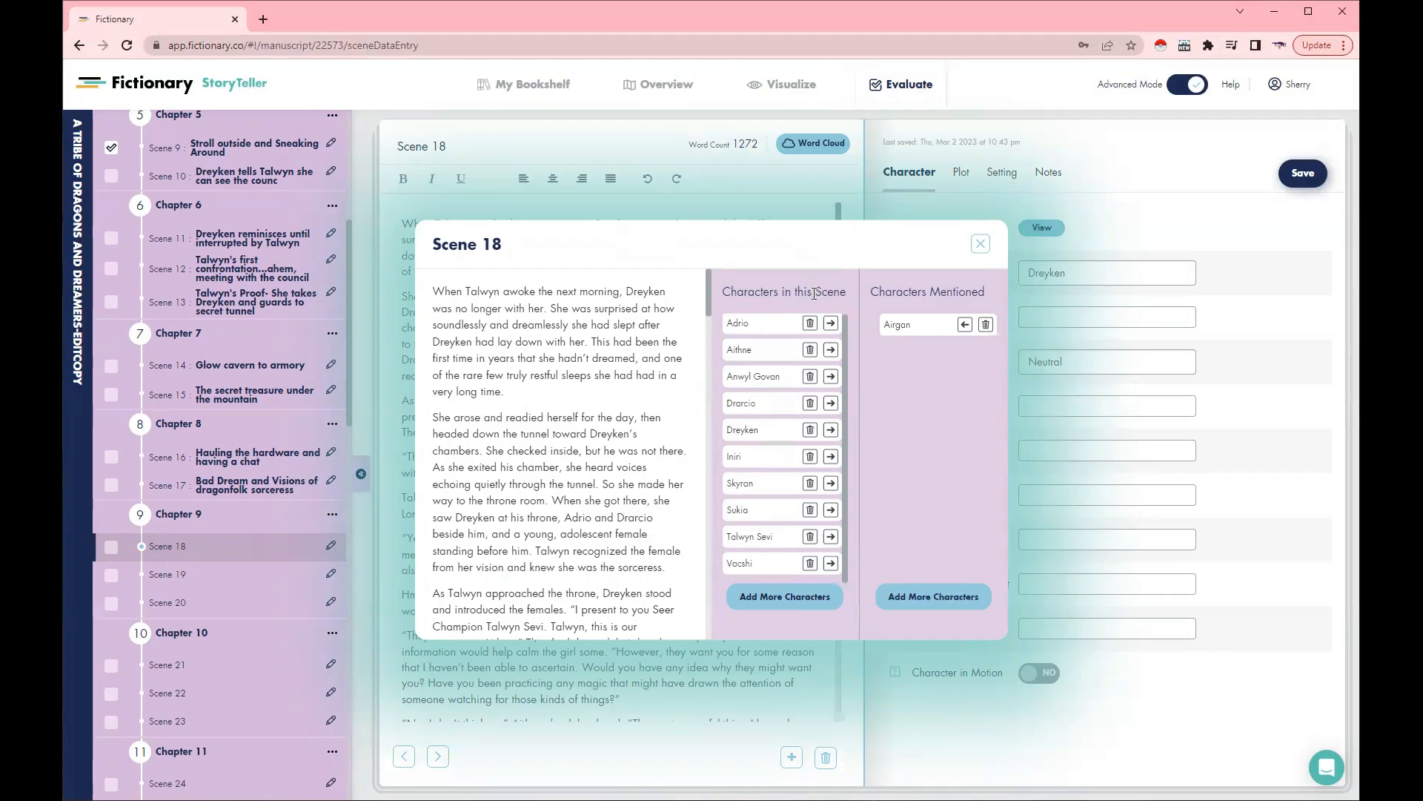
{"action": "left_click", "coordinate": [964, 326]}
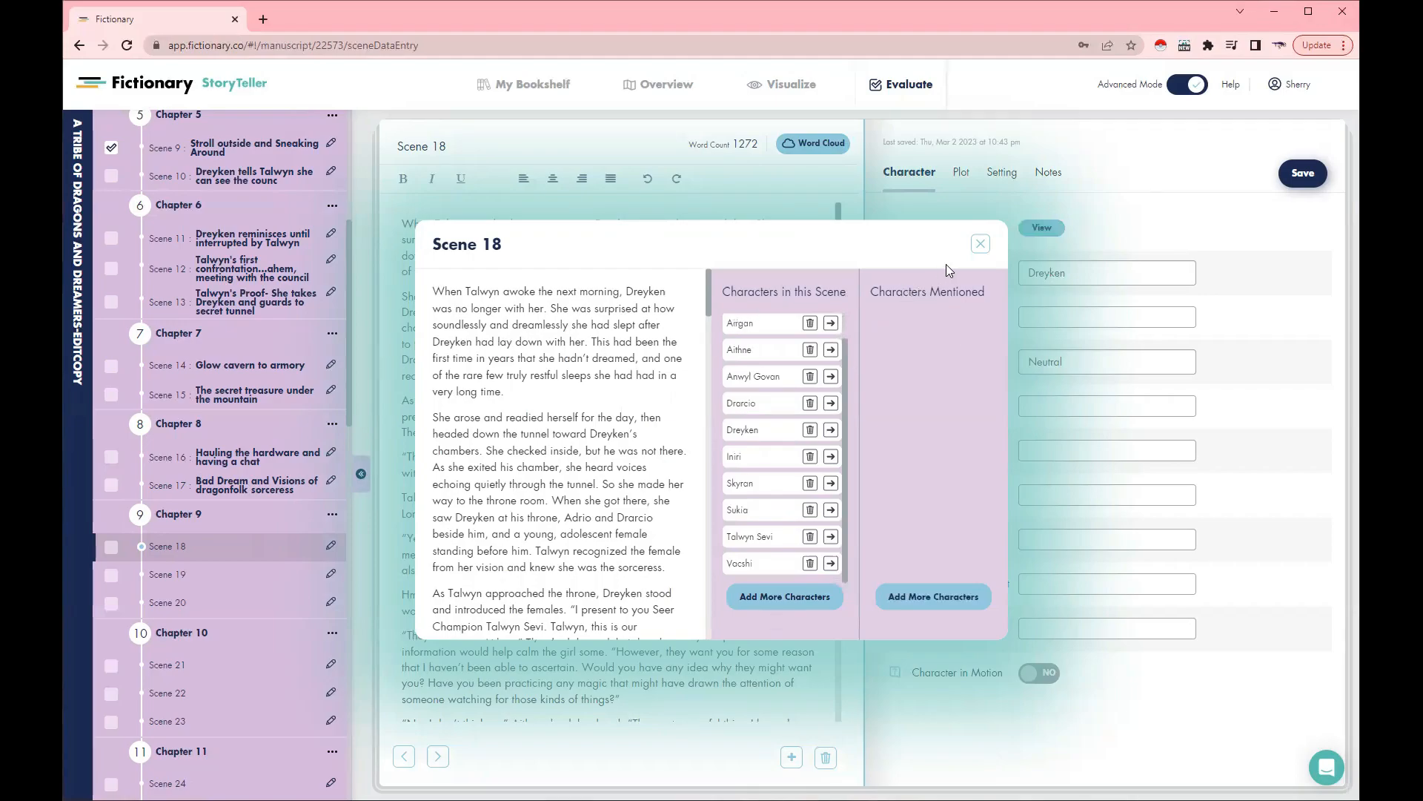
{"action": "left_click", "coordinate": [980, 245]}
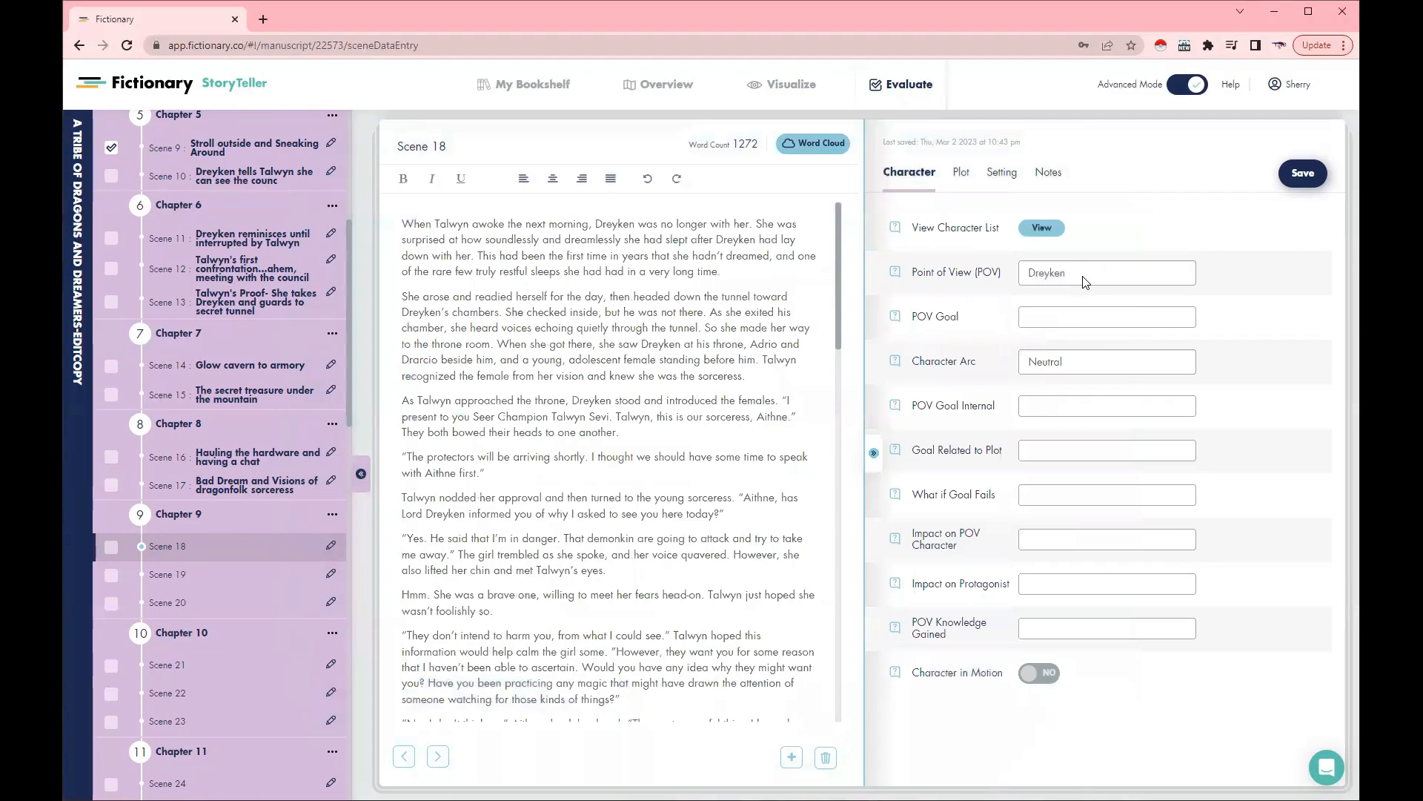
Set Scene 18's point of view to Talwyn Sevi and recheck the scene's character list
{"action": "left_click", "coordinate": [1084, 282]}
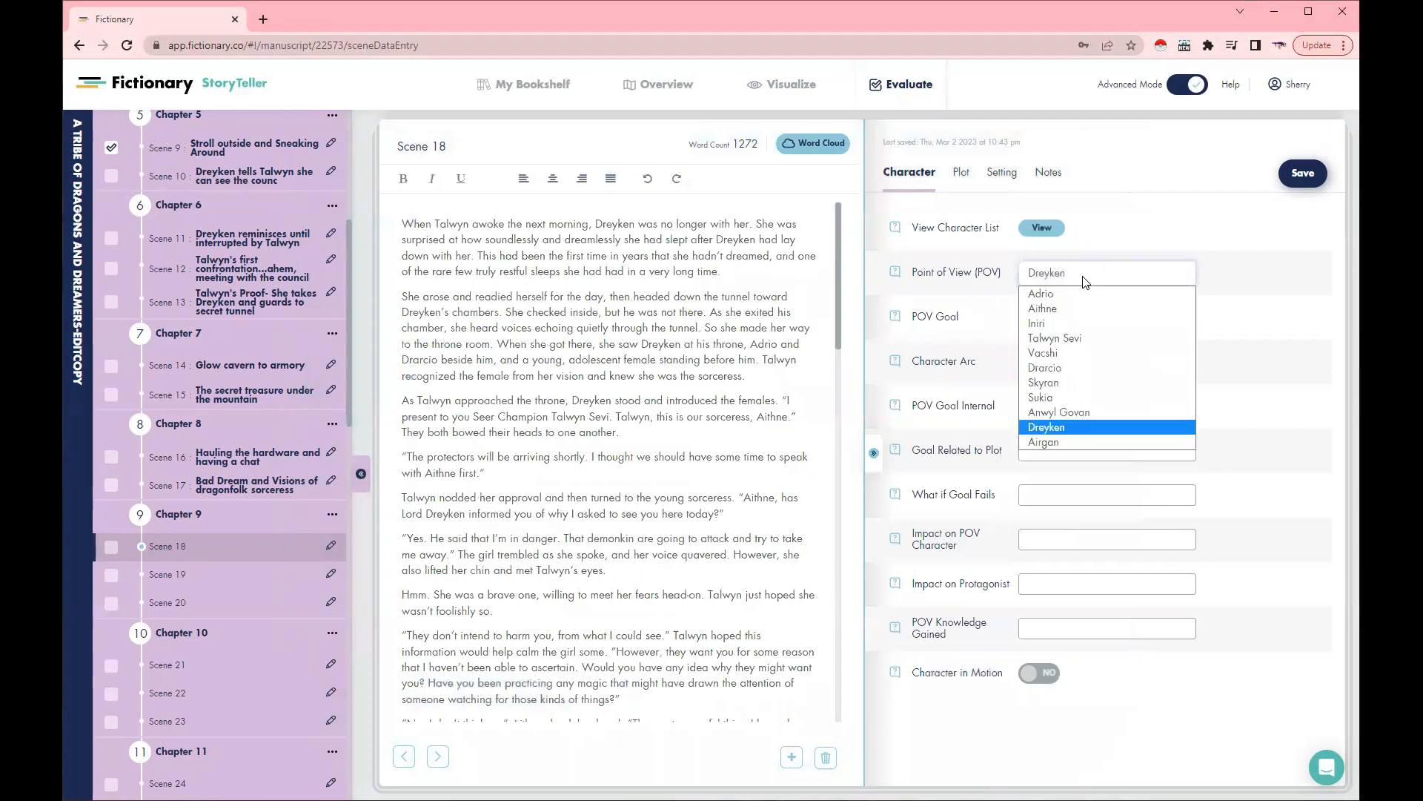
{"action": "left_click", "coordinate": [1063, 338]}
{"action": "left_click", "coordinate": [1038, 231]}
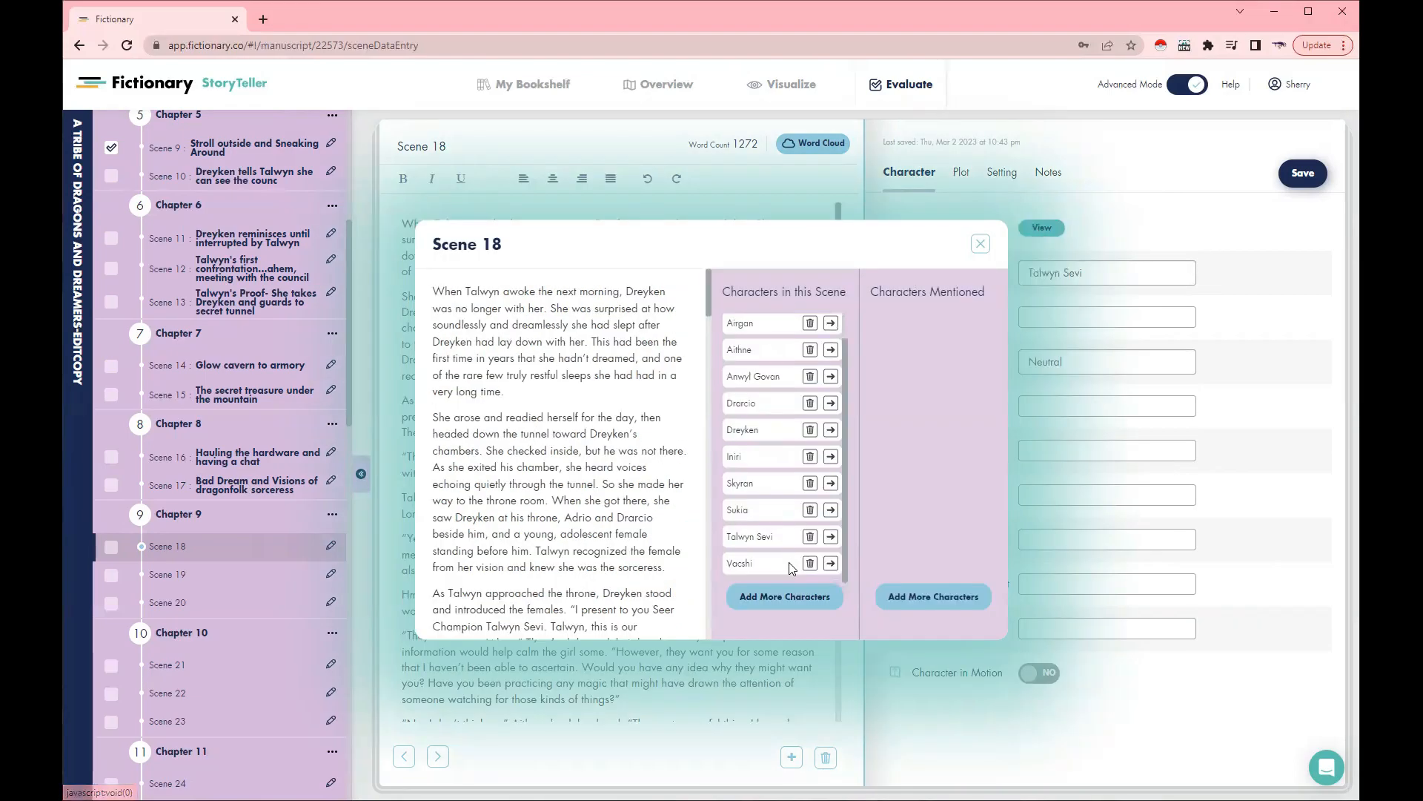
{"action": "left_click", "coordinate": [979, 245]}
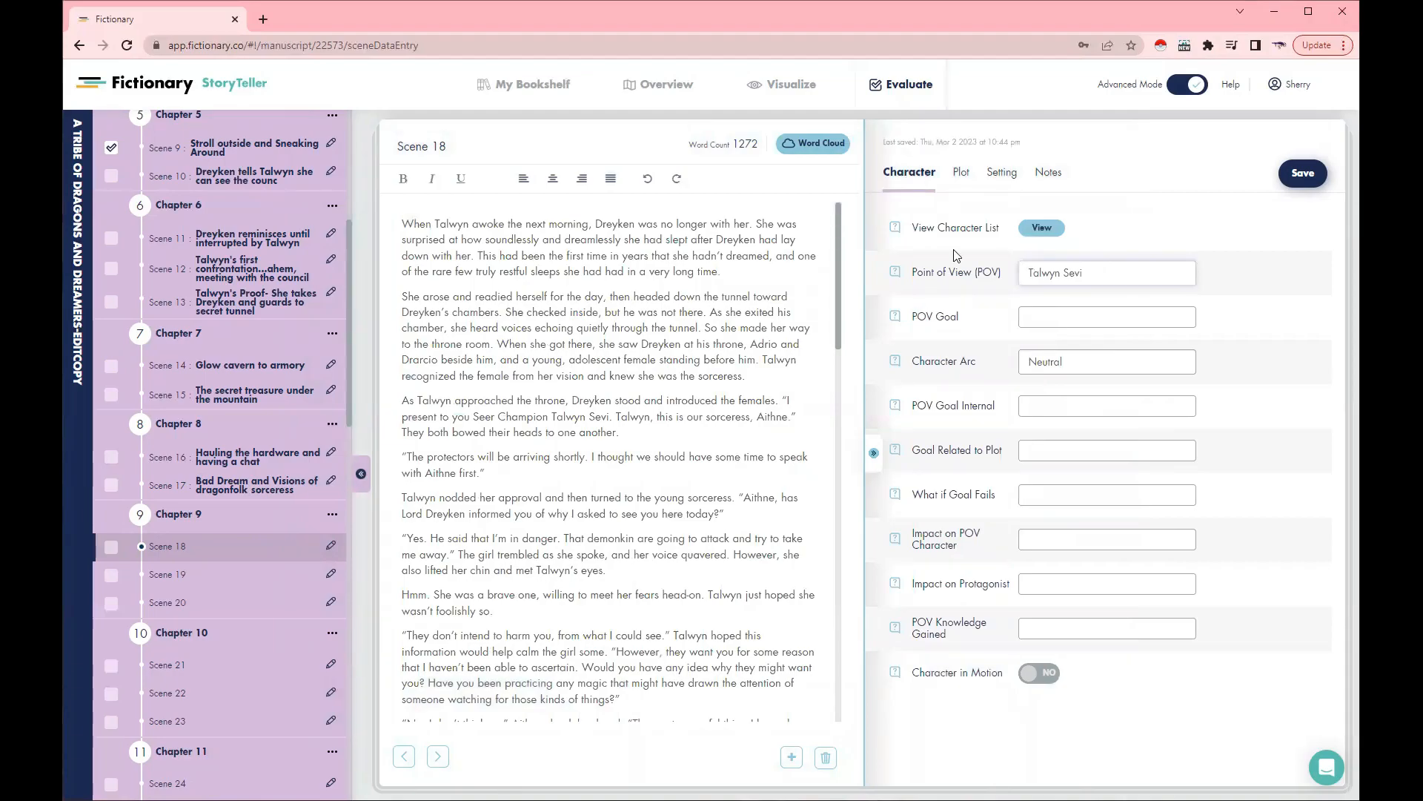
Read through Scene 18 alongside its plot elements and set the scene's opening type to Thought
{"action": "left_click", "coordinate": [958, 172]}
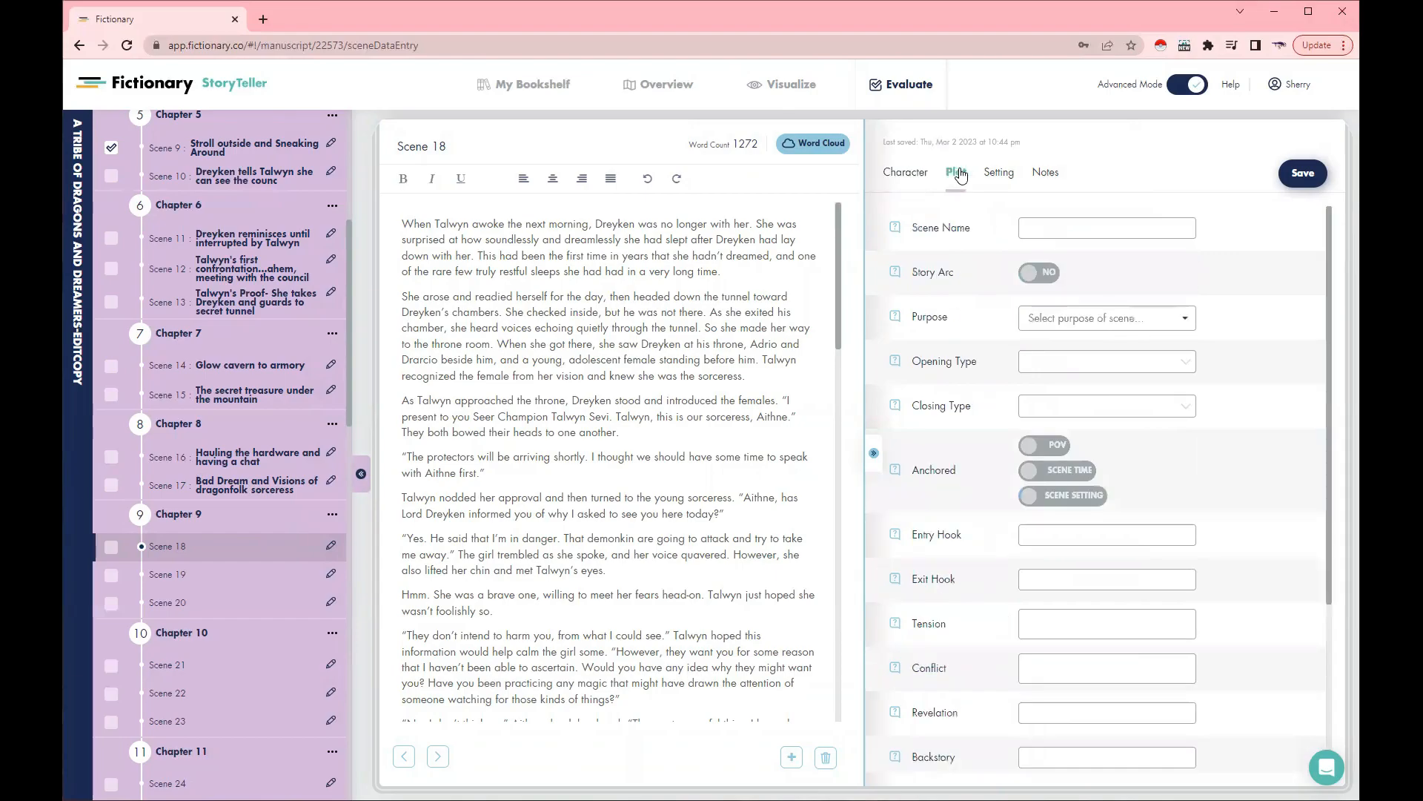
{"action": "left_click", "coordinate": [906, 173]}
{"action": "left_click", "coordinate": [956, 172]}
{"action": "scroll", "coordinate": [704, 263], "scroll_direction": "down", "scroll_amount": 15}
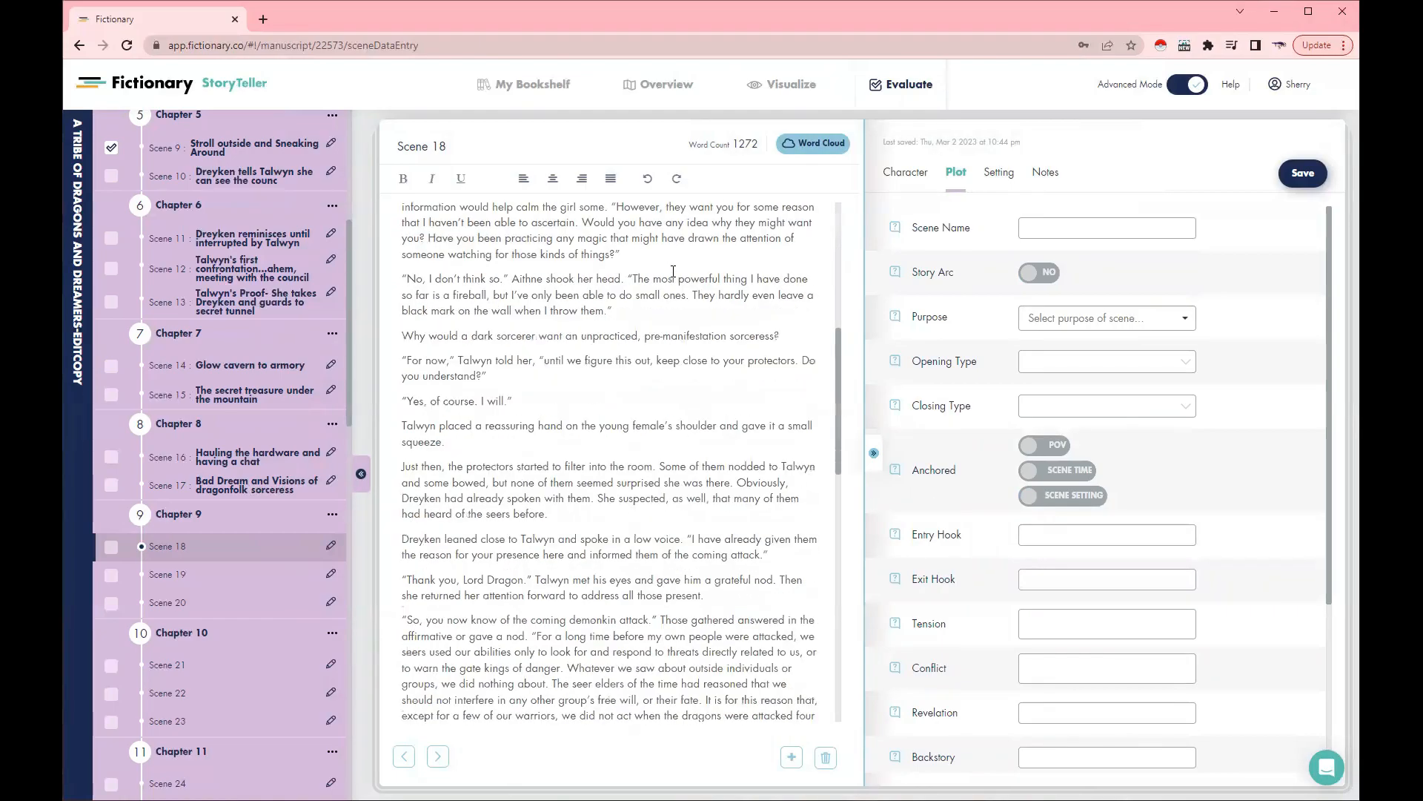
{"action": "scroll", "coordinate": [676, 282], "scroll_direction": "up", "scroll_amount": 15}
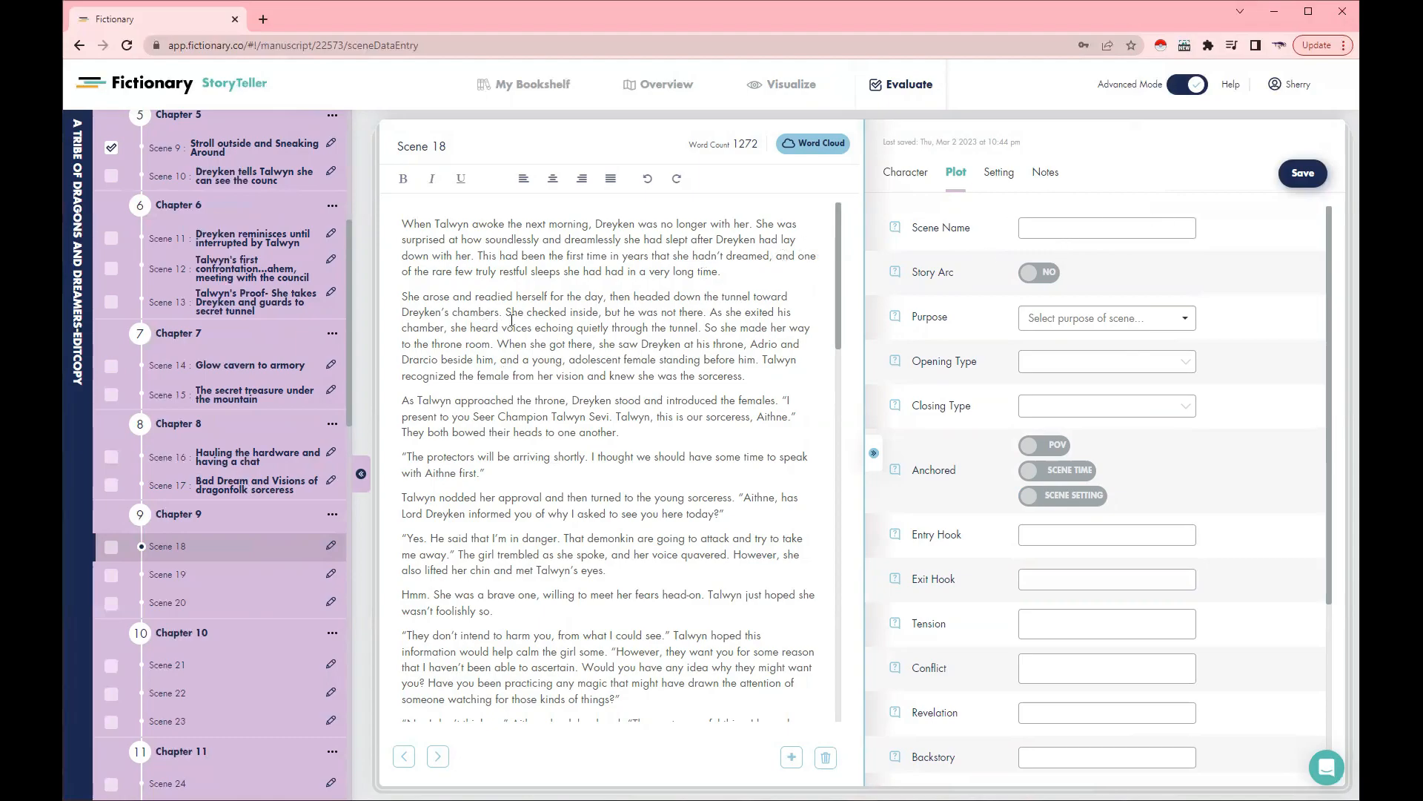
{"action": "scroll", "coordinate": [512, 320], "scroll_direction": "down", "scroll_amount": 12}
{"action": "scroll", "coordinate": [512, 321], "scroll_direction": "up", "scroll_amount": 12}
{"action": "left_click", "coordinate": [1157, 365]}
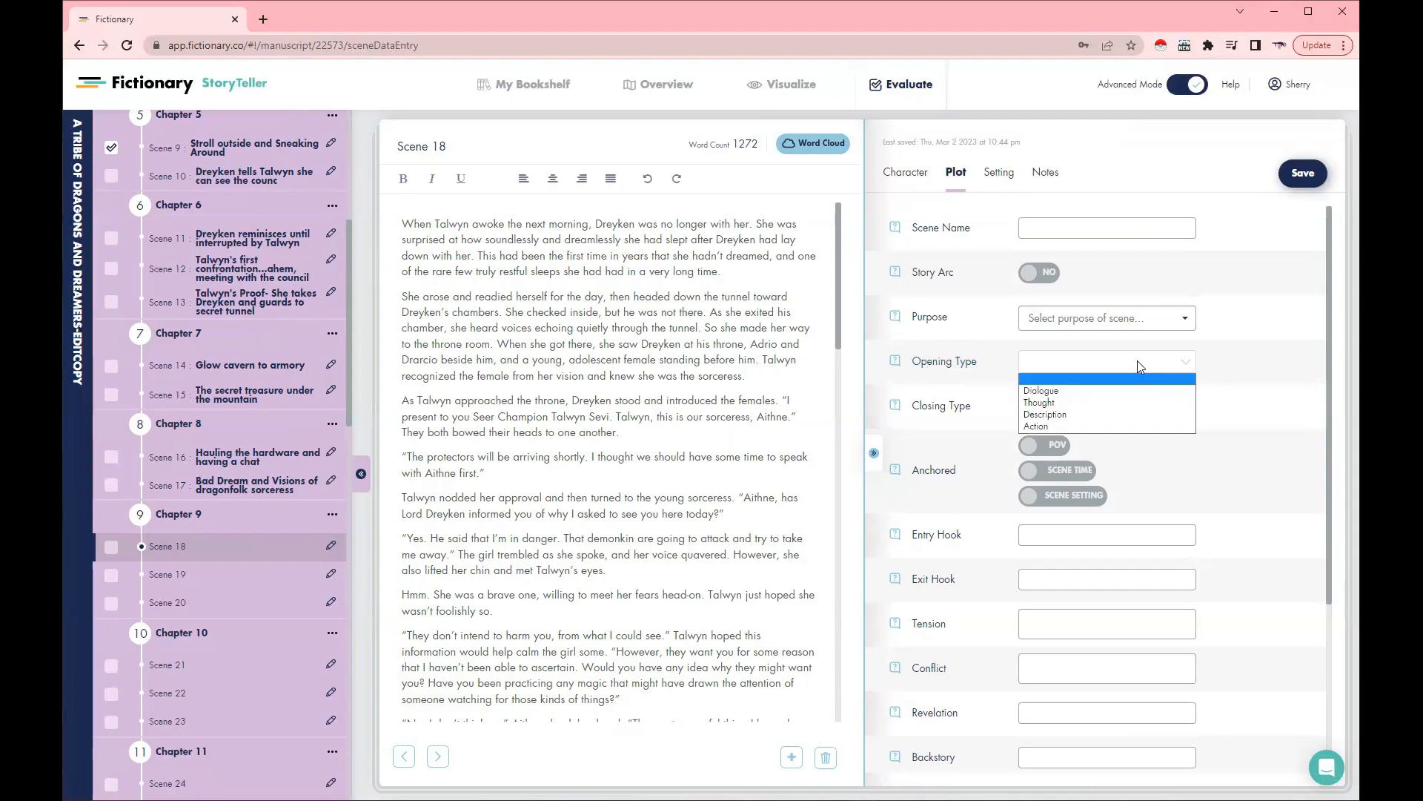
{"action": "left_click", "coordinate": [1071, 405]}
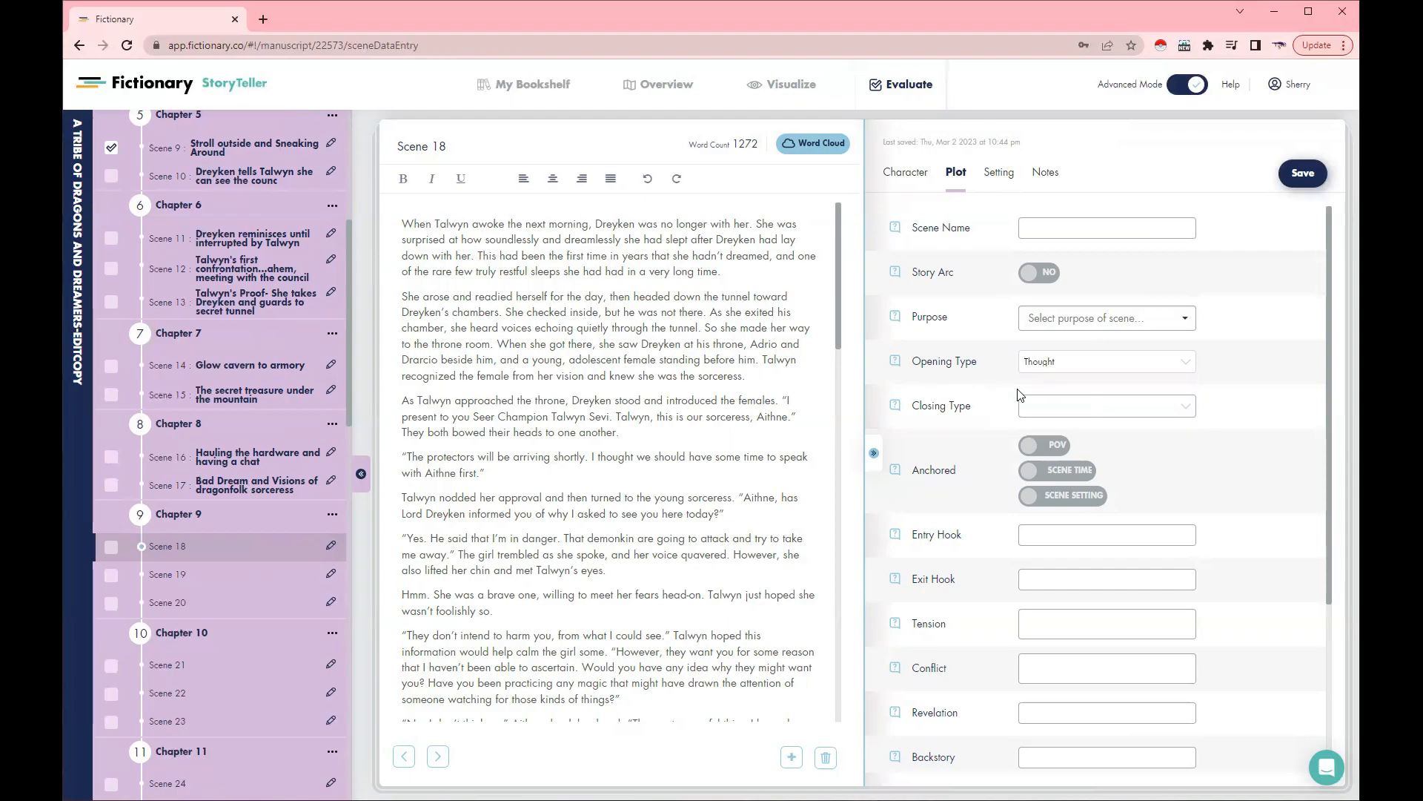
Read Scene 18 through to its ending and set the scene's closing type to Action
{"action": "scroll", "coordinate": [627, 393], "scroll_direction": "down", "scroll_amount": 10}
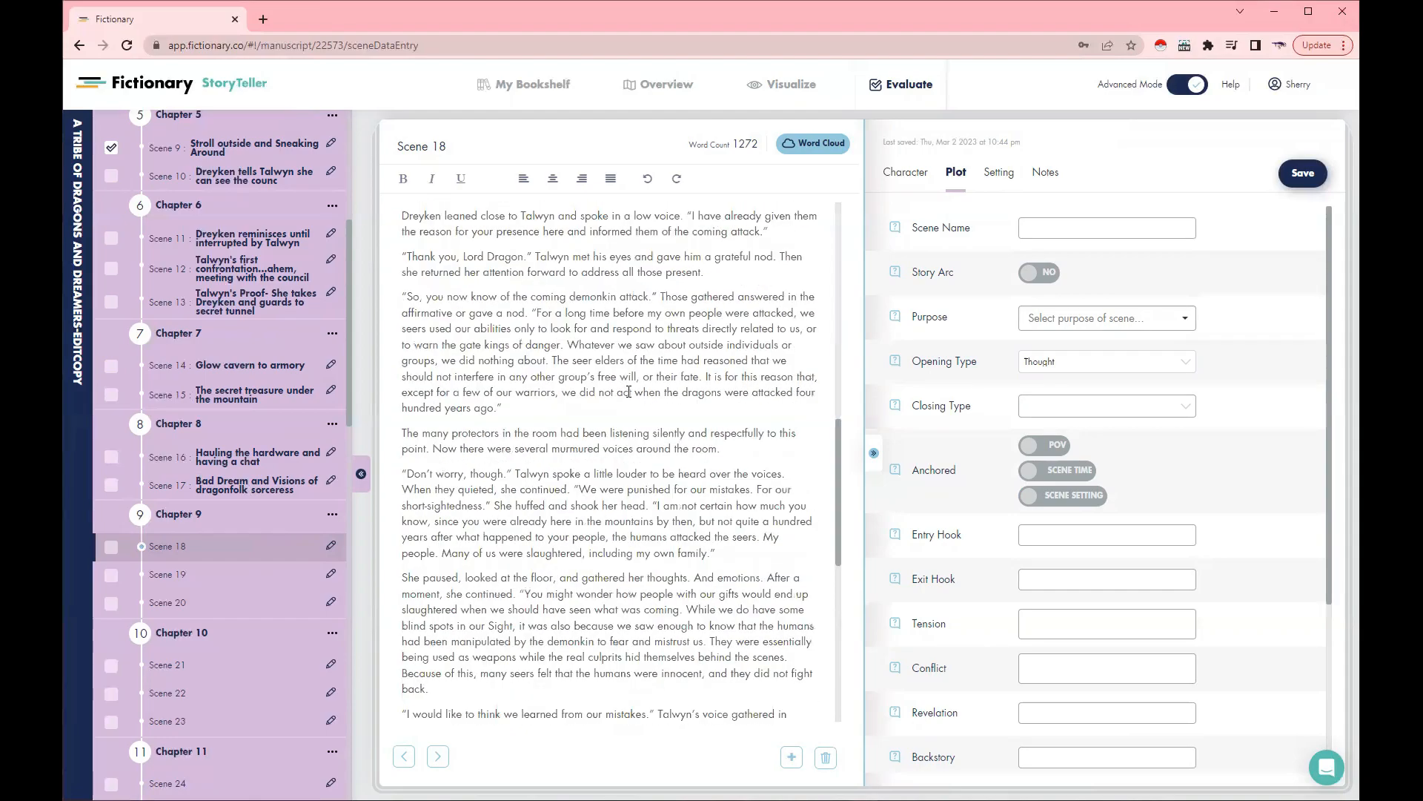
{"action": "scroll", "coordinate": [627, 393], "scroll_direction": "down", "scroll_amount": 10}
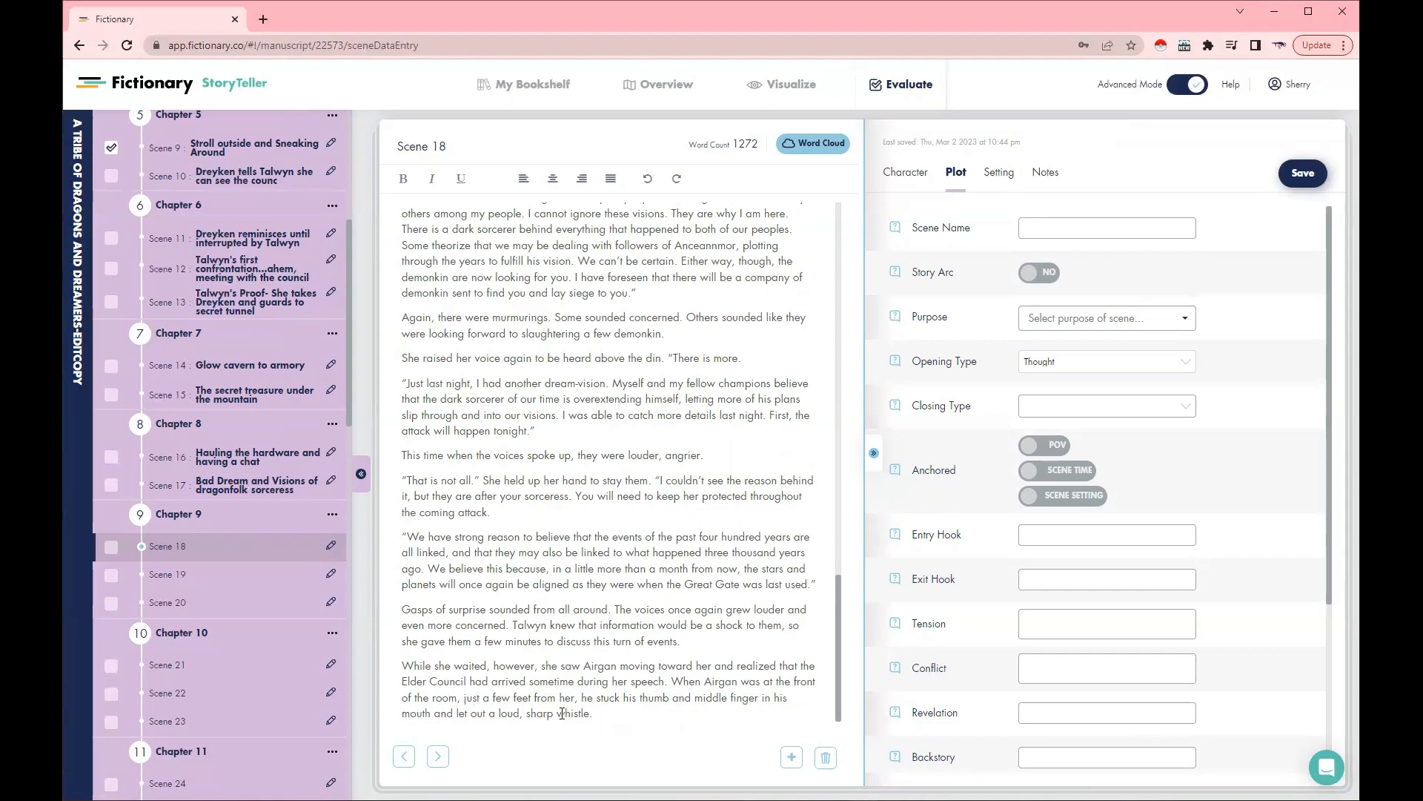
{"action": "left_click", "coordinate": [1047, 411]}
{"action": "left_click", "coordinate": [1047, 472]}
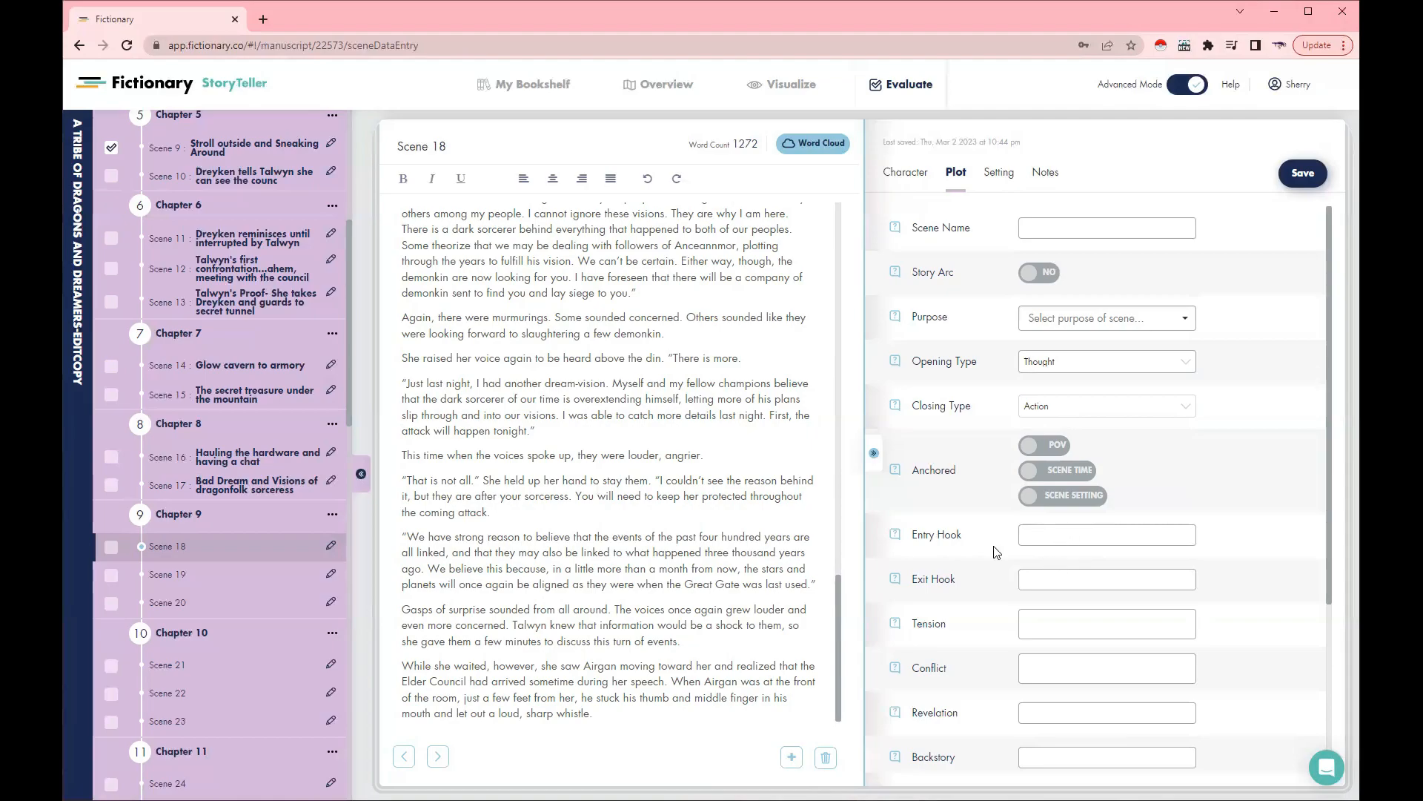
Read the expanded help for the Entry Hook element, covering its importance and how to use it, and close it
{"action": "scroll", "coordinate": [771, 557], "scroll_direction": "up", "scroll_amount": 1}
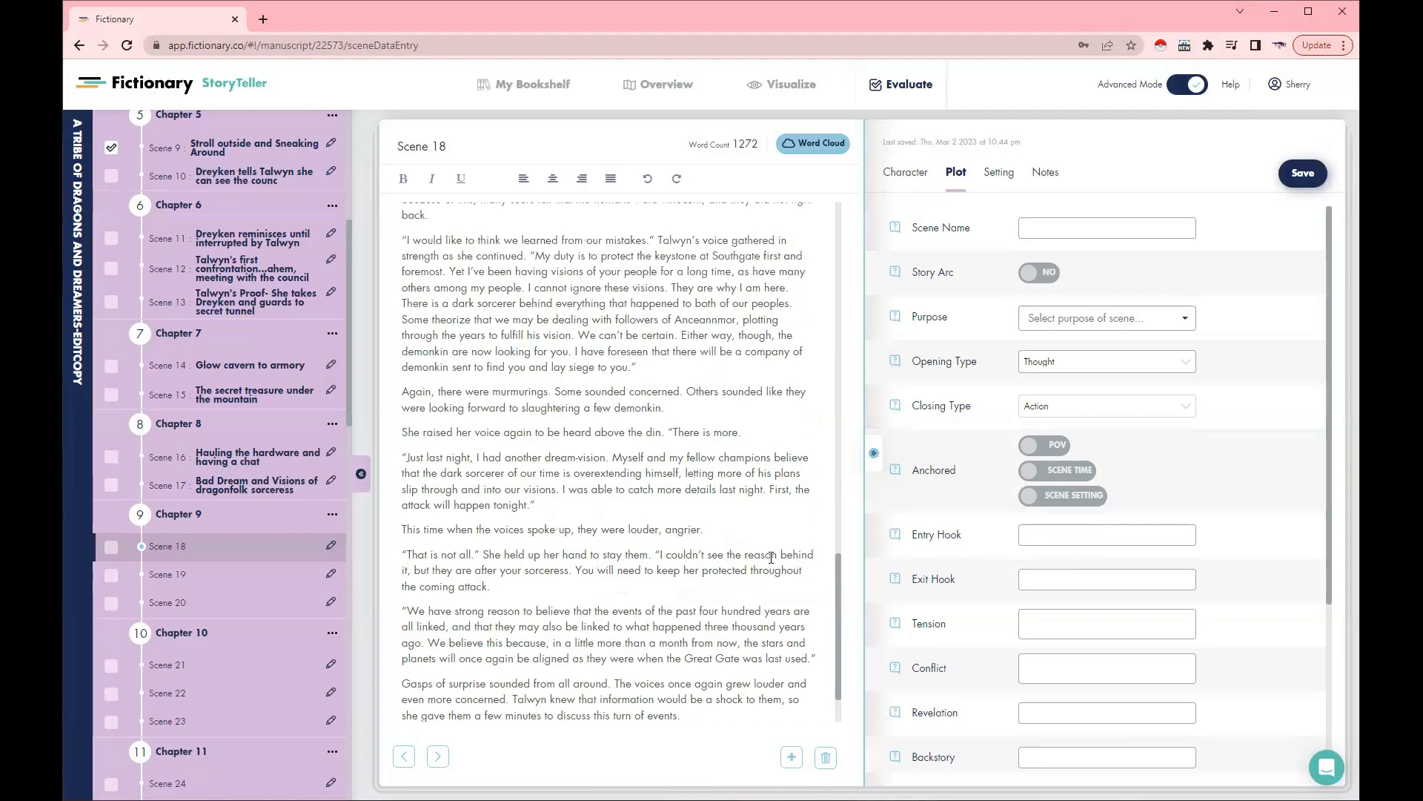
{"action": "left_click", "coordinate": [895, 539]}
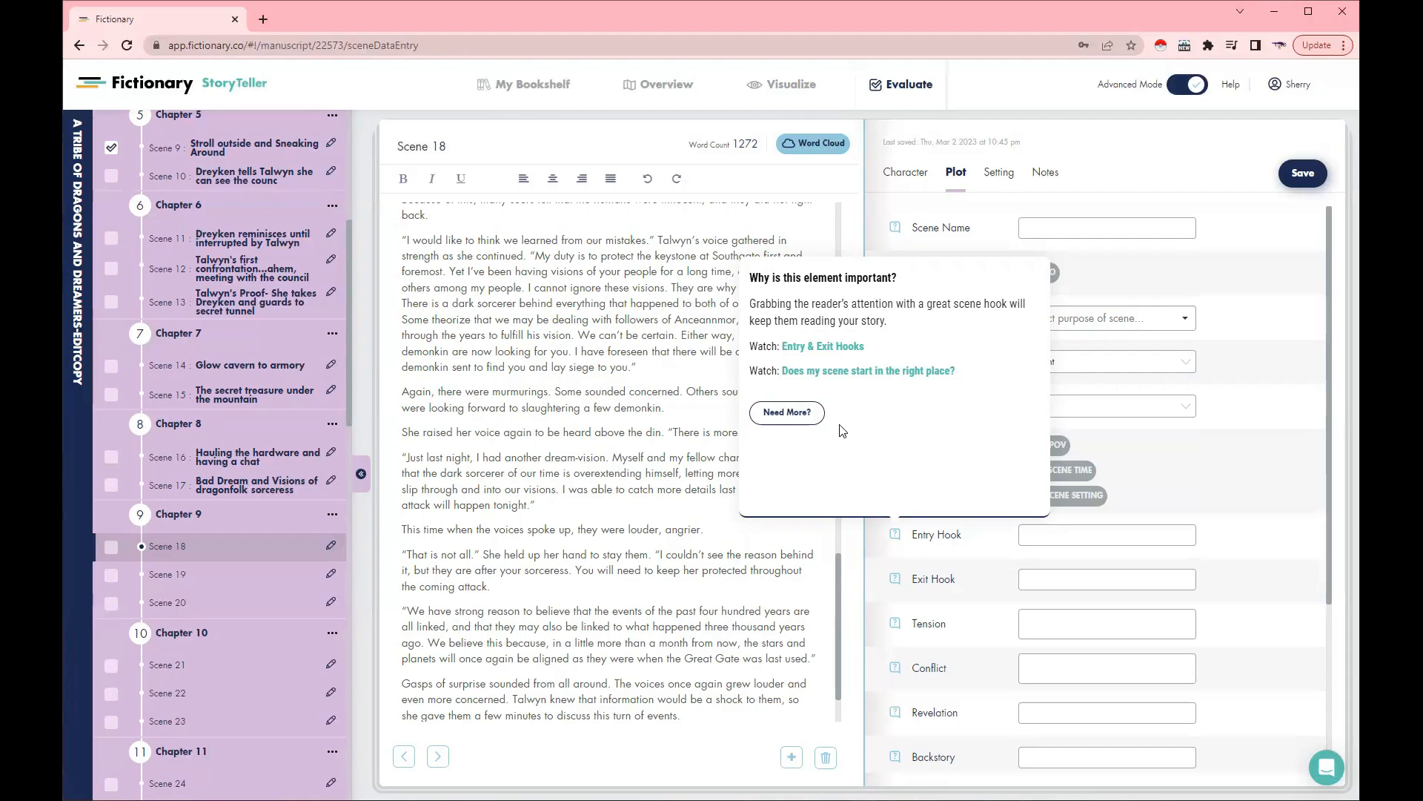
{"action": "left_click", "coordinate": [787, 412]}
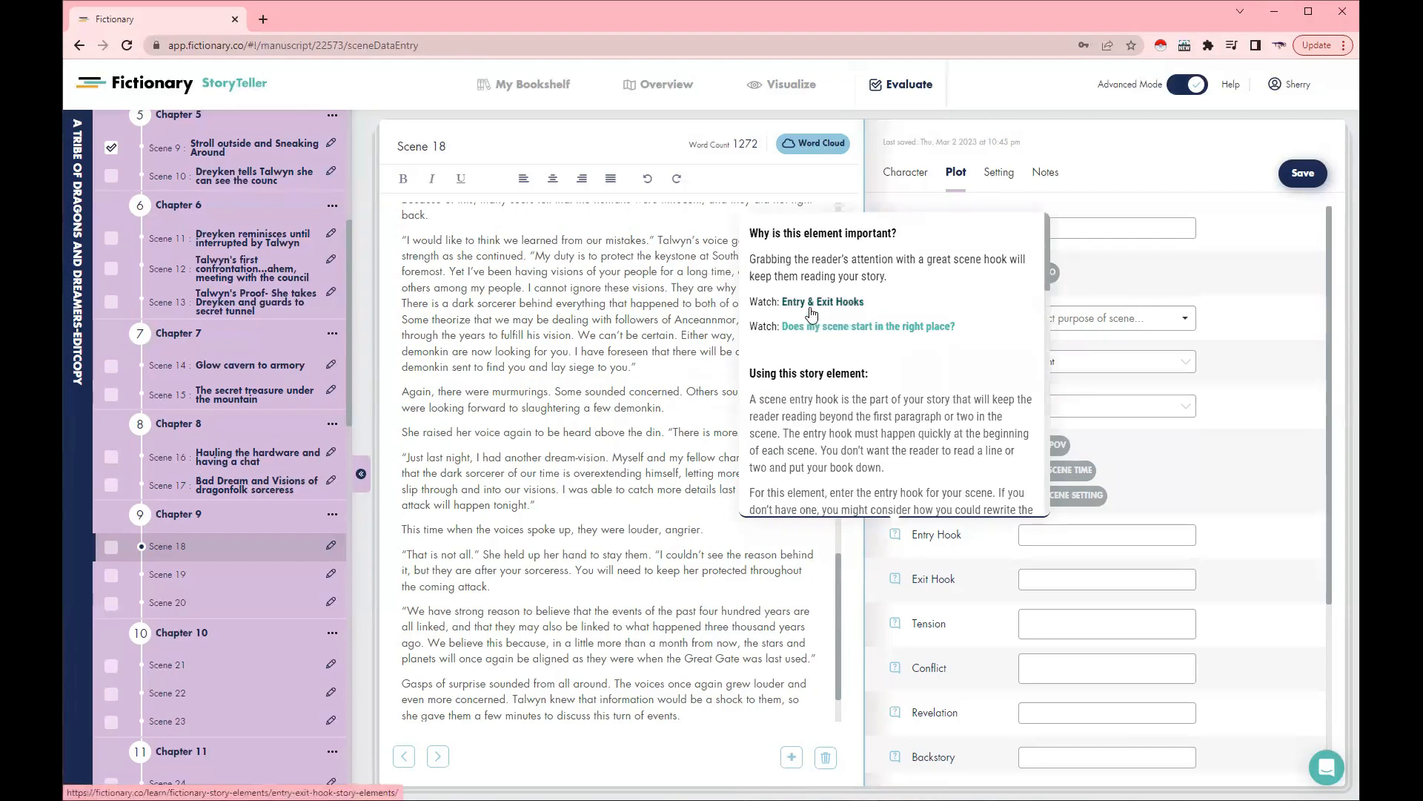
{"action": "scroll", "coordinate": [809, 298], "scroll_direction": "down", "scroll_amount": 1}
{"action": "scroll", "coordinate": [809, 298], "scroll_direction": "down", "scroll_amount": 2}
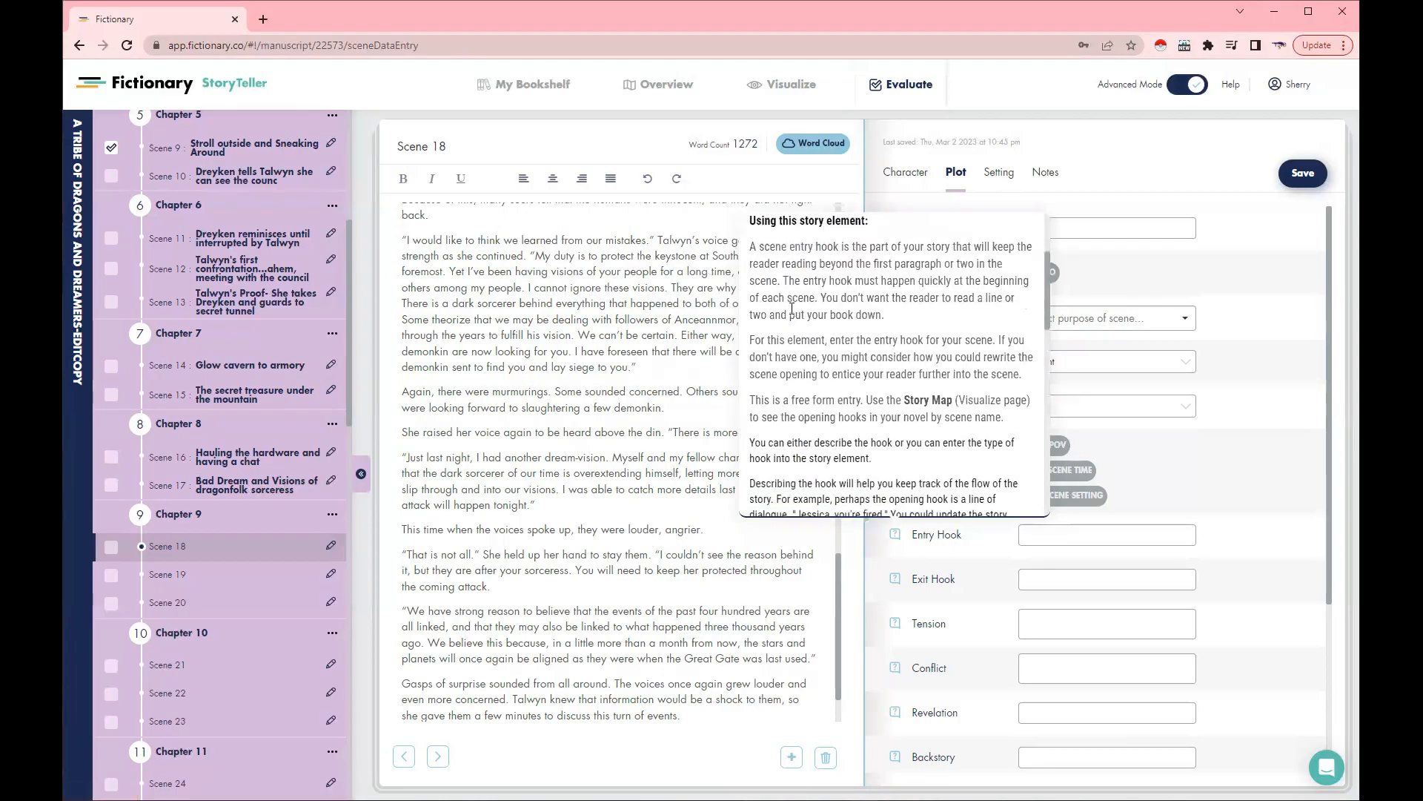
{"action": "left_click", "coordinate": [722, 533]}
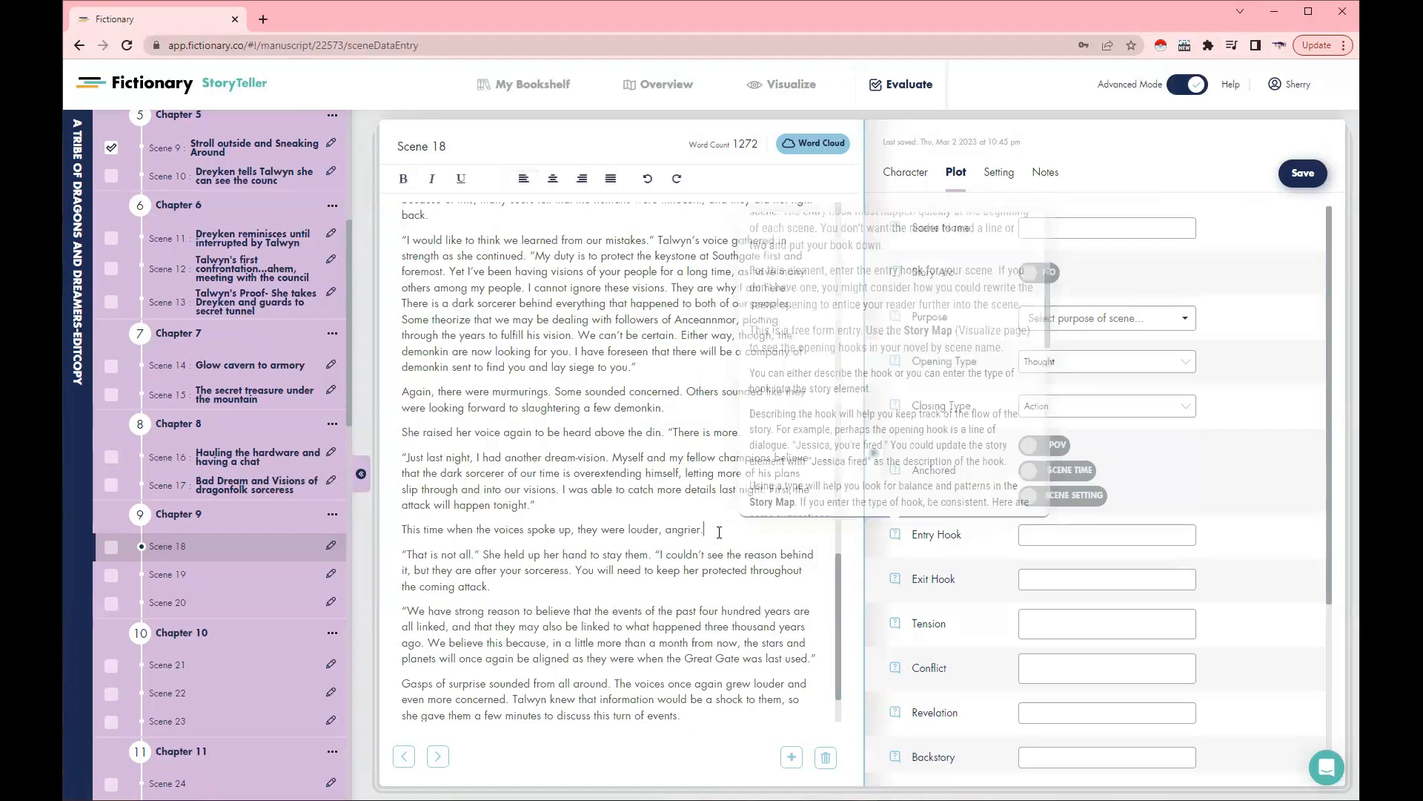
Try Y as Scene 18's entry hook and clear the entry again
{"action": "left_click", "coordinate": [1040, 532]}
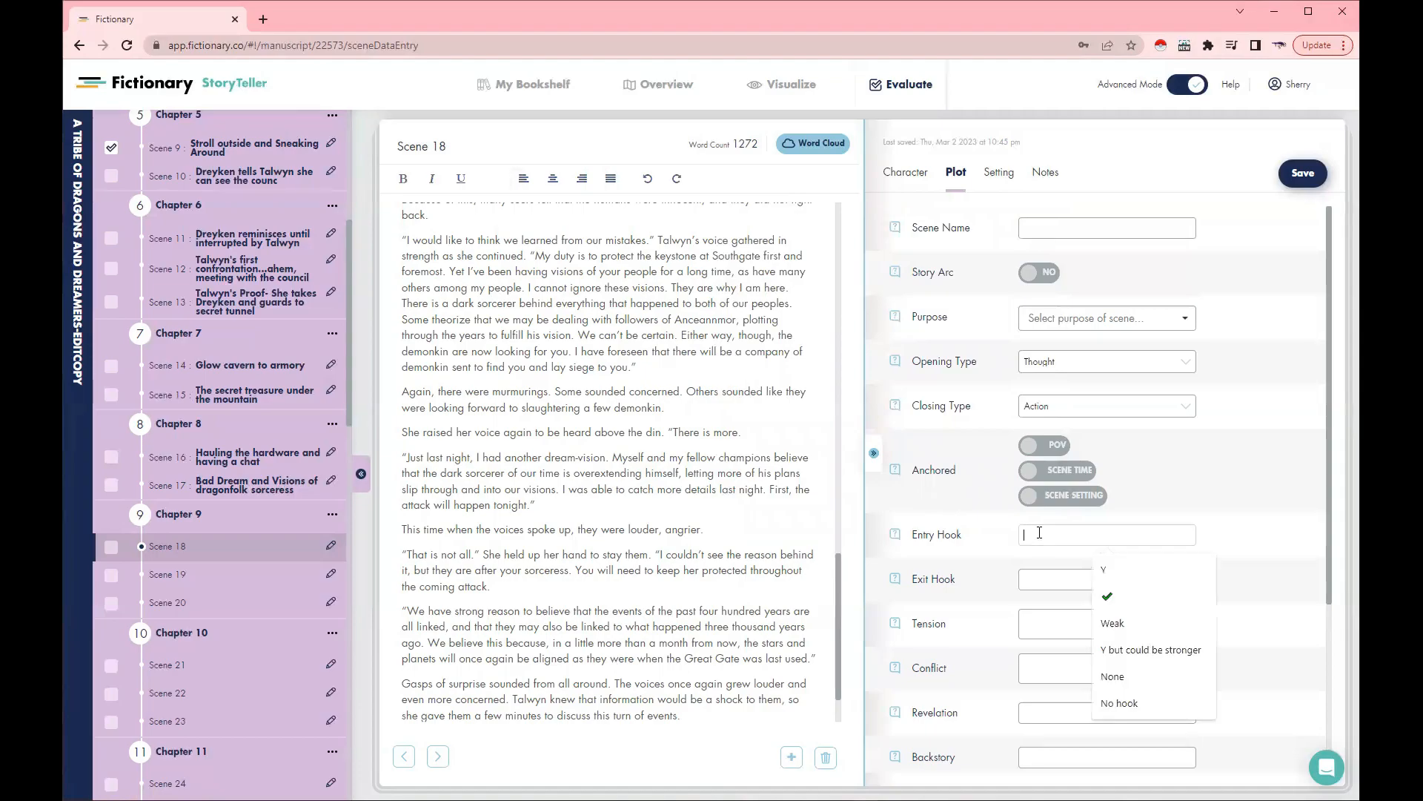
{"action": "left_click", "coordinate": [1104, 568]}
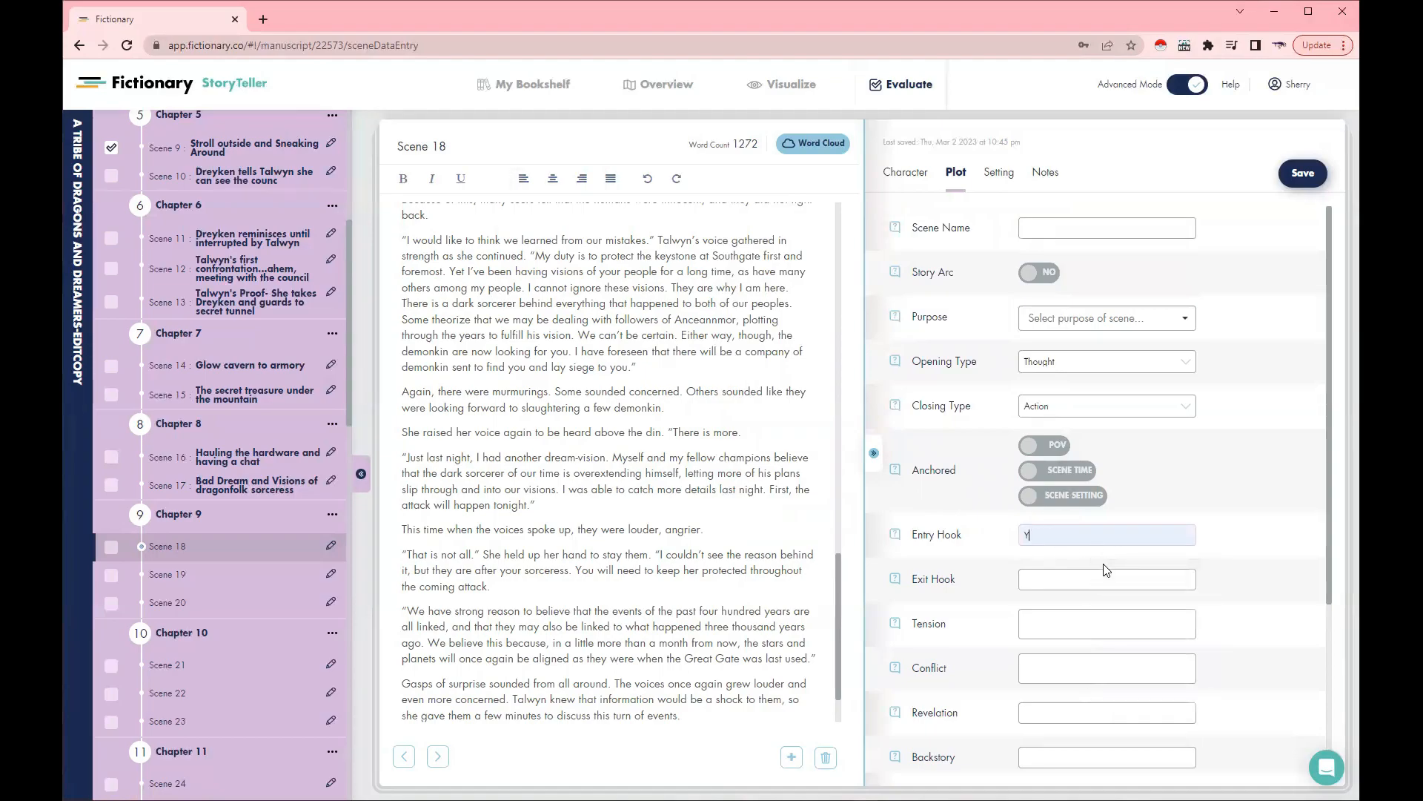
{"action": "left_click", "coordinate": [1070, 540]}
{"action": "key", "text": "BackSpace"}
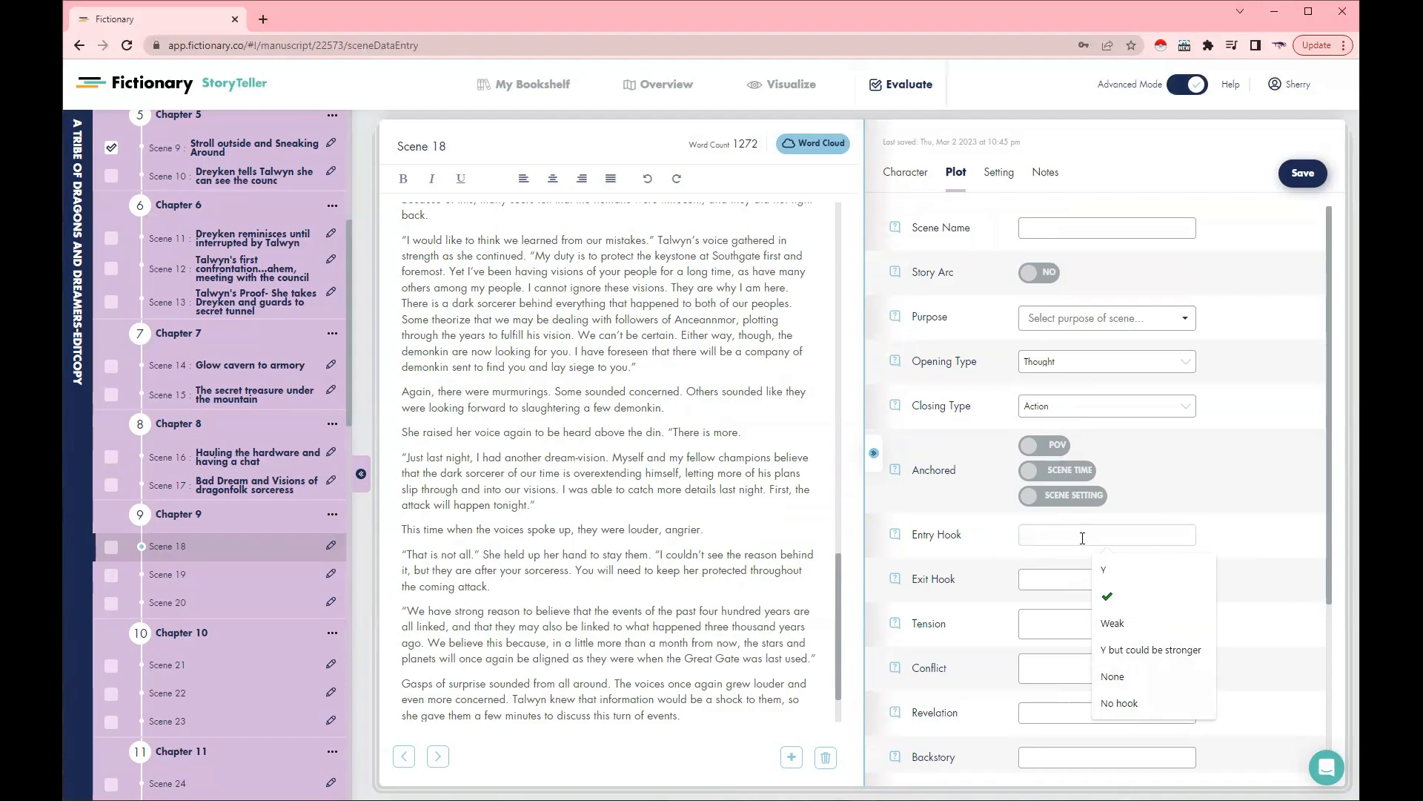
Copy Scene 18's opening sentence into the entry hook and clear it again
{"action": "scroll", "coordinate": [647, 493], "scroll_direction": "up", "scroll_amount": 15}
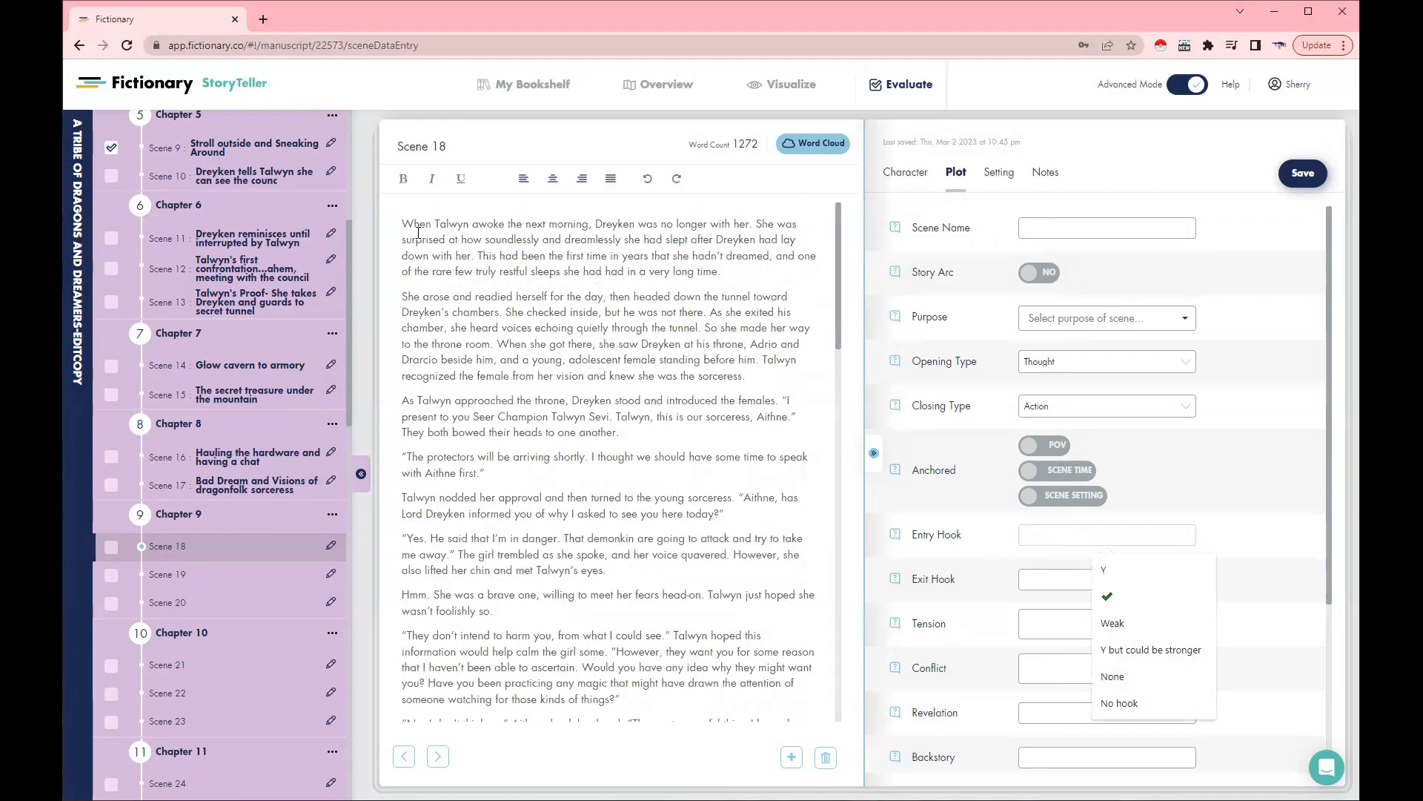
{"action": "left_click_drag", "start_coordinate": [407, 223], "coordinate": [750, 223]}
{"action": "right_click", "coordinate": [750, 223]}
{"action": "left_click", "coordinate": [763, 280]}
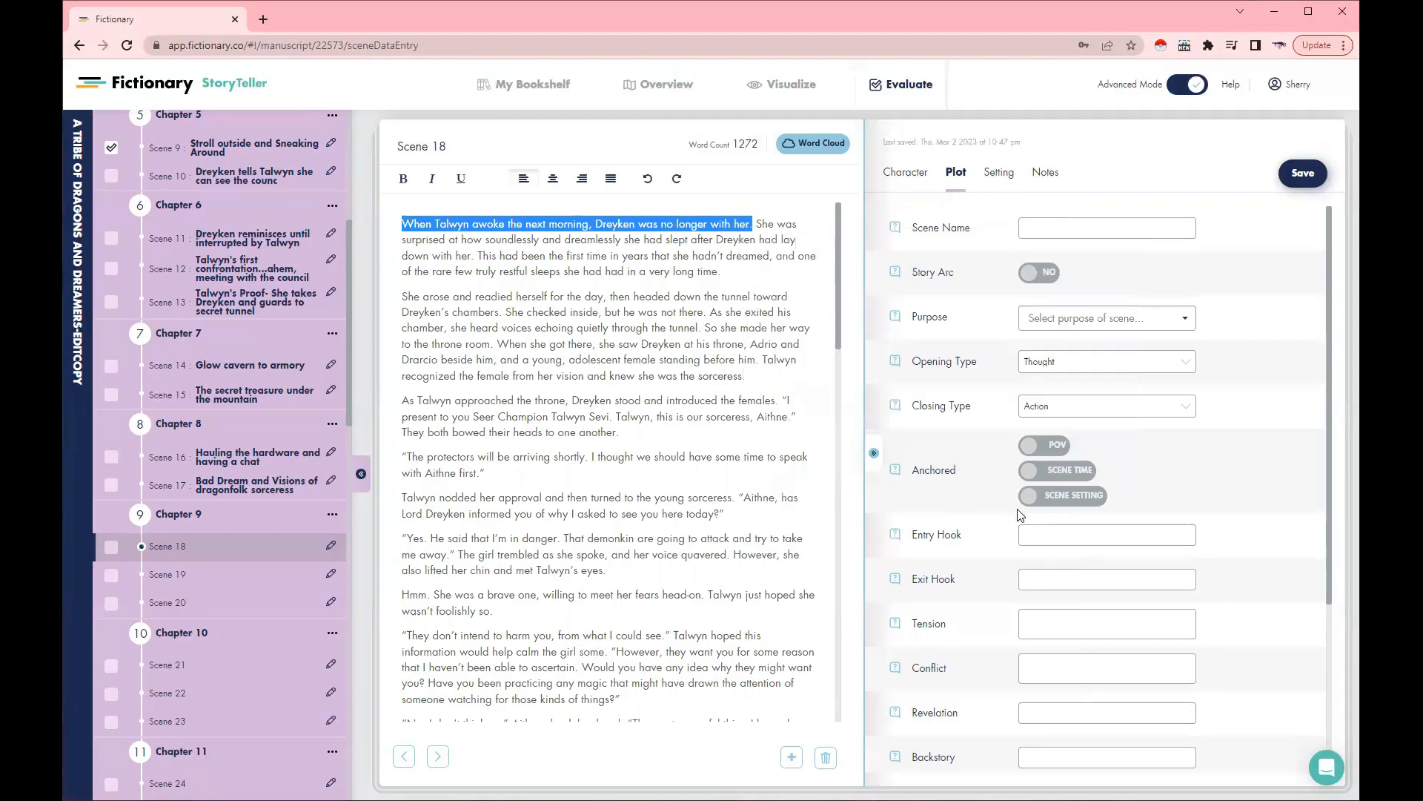
{"action": "left_click", "coordinate": [1034, 531]}
{"action": "right_click", "coordinate": [1039, 534]}
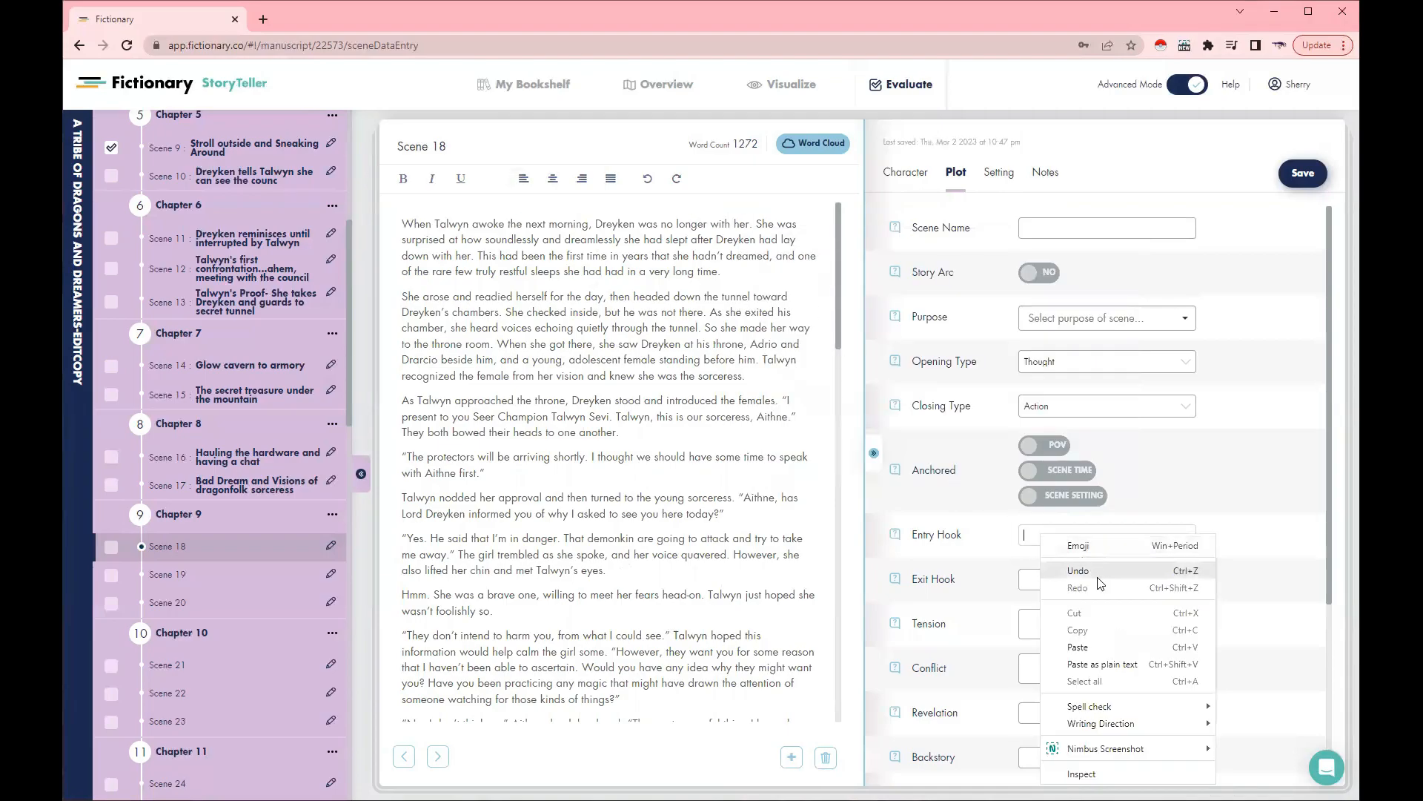
{"action": "left_click", "coordinate": [1078, 646]}
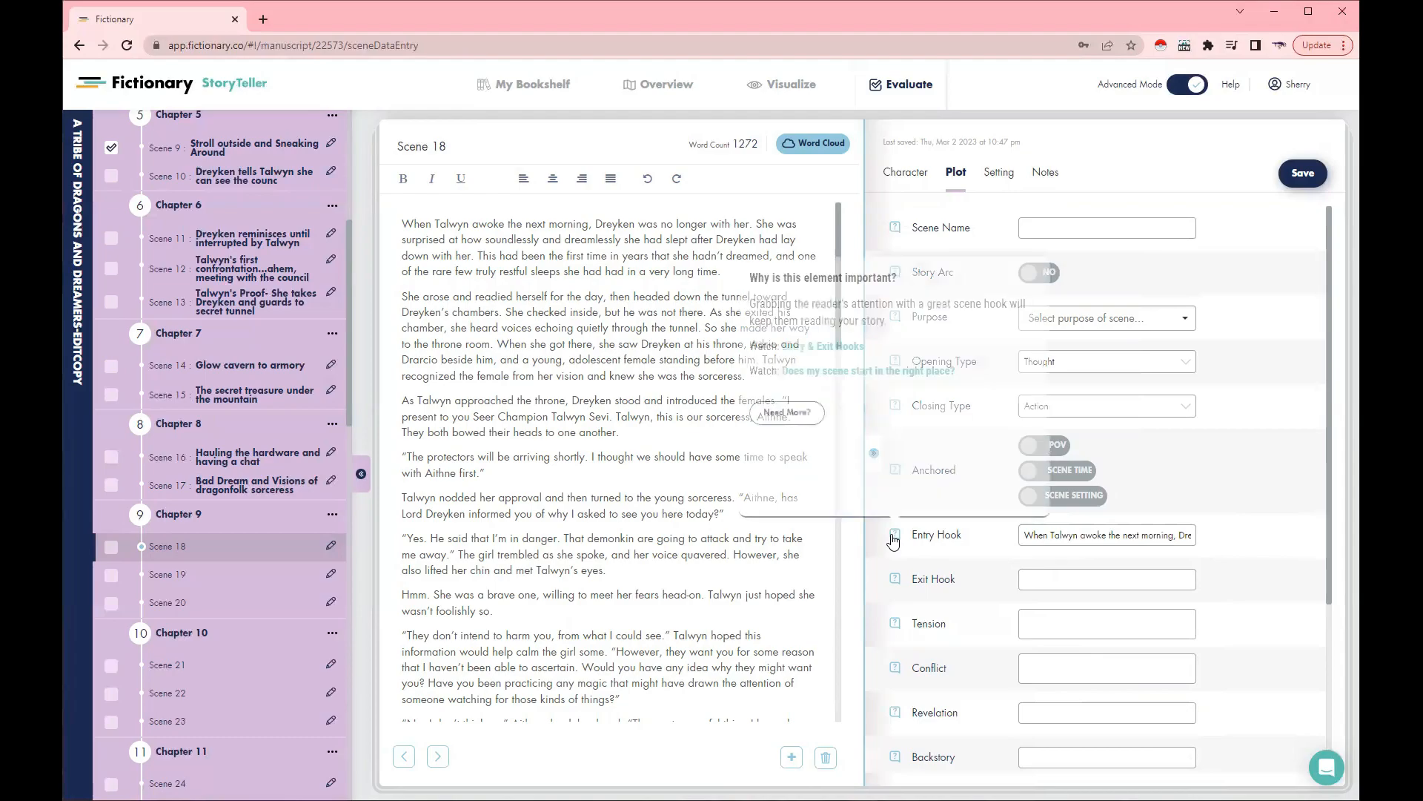
{"action": "left_click_drag", "start_coordinate": [1027, 537], "coordinate": [1280, 533]}
{"action": "key", "text": "BackSpace"}
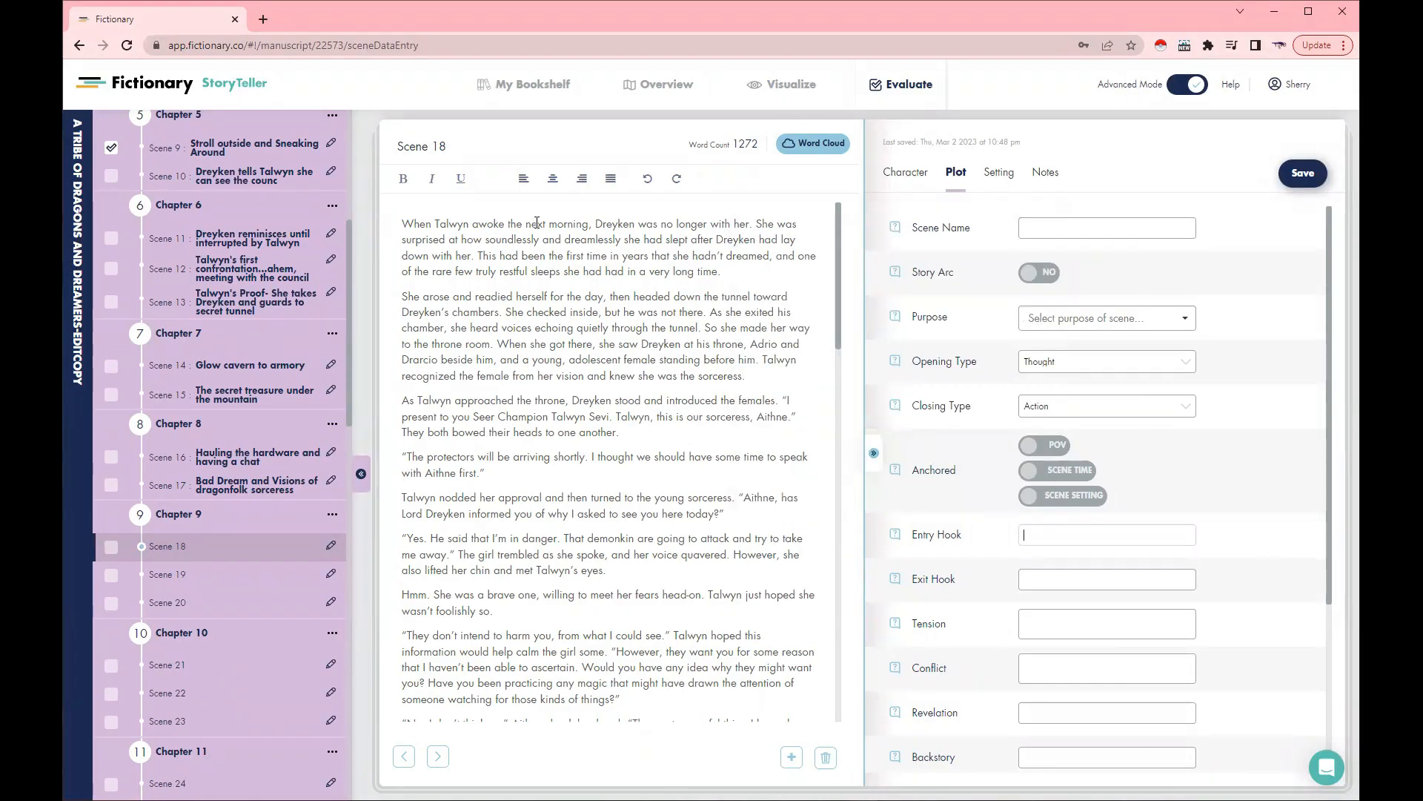
Split Scene 18's first paragraph after "Dreyken was no longer with her." so the opening sentence stands alone
{"action": "left_click", "coordinate": [754, 224]}
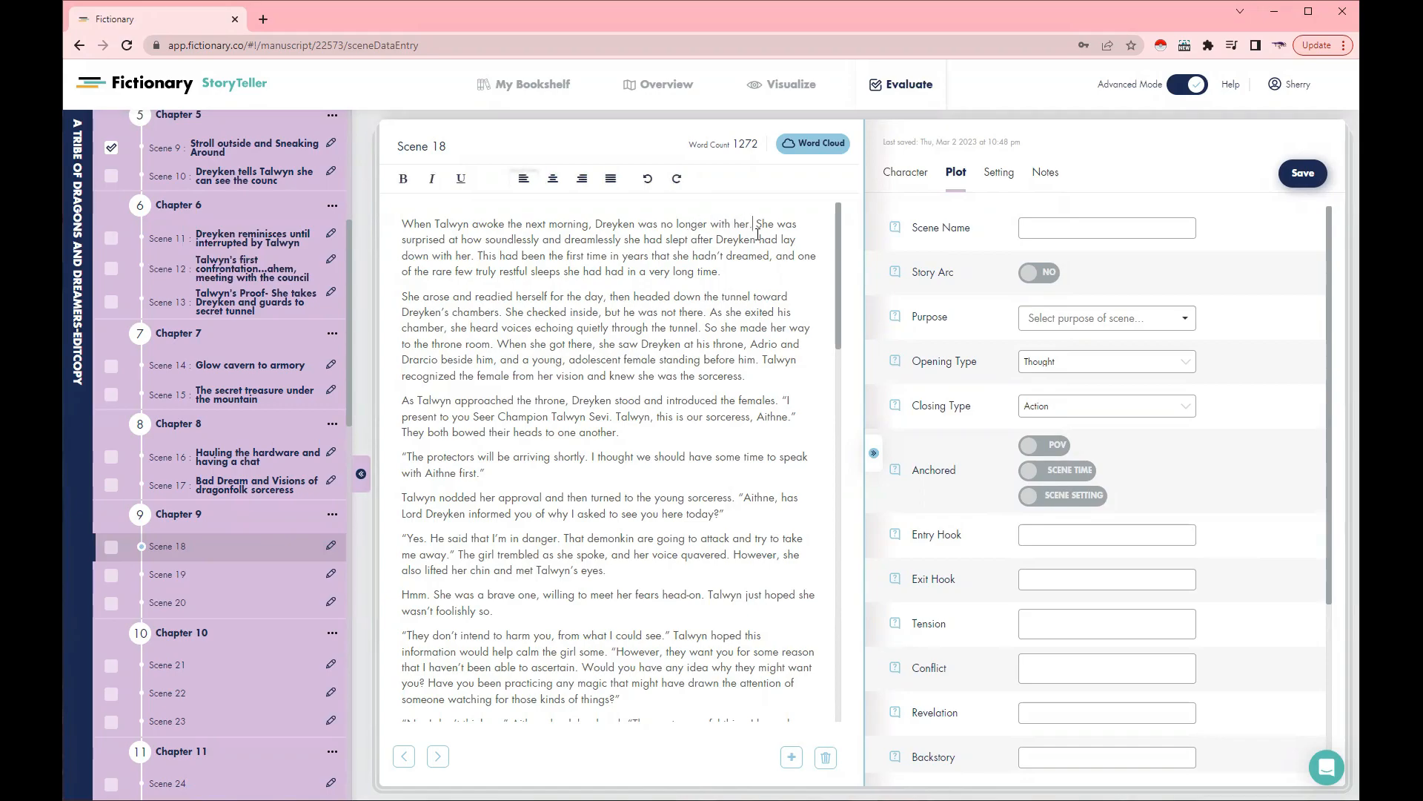
{"action": "key", "text": "Return"}
{"action": "key", "text": "Delete"}
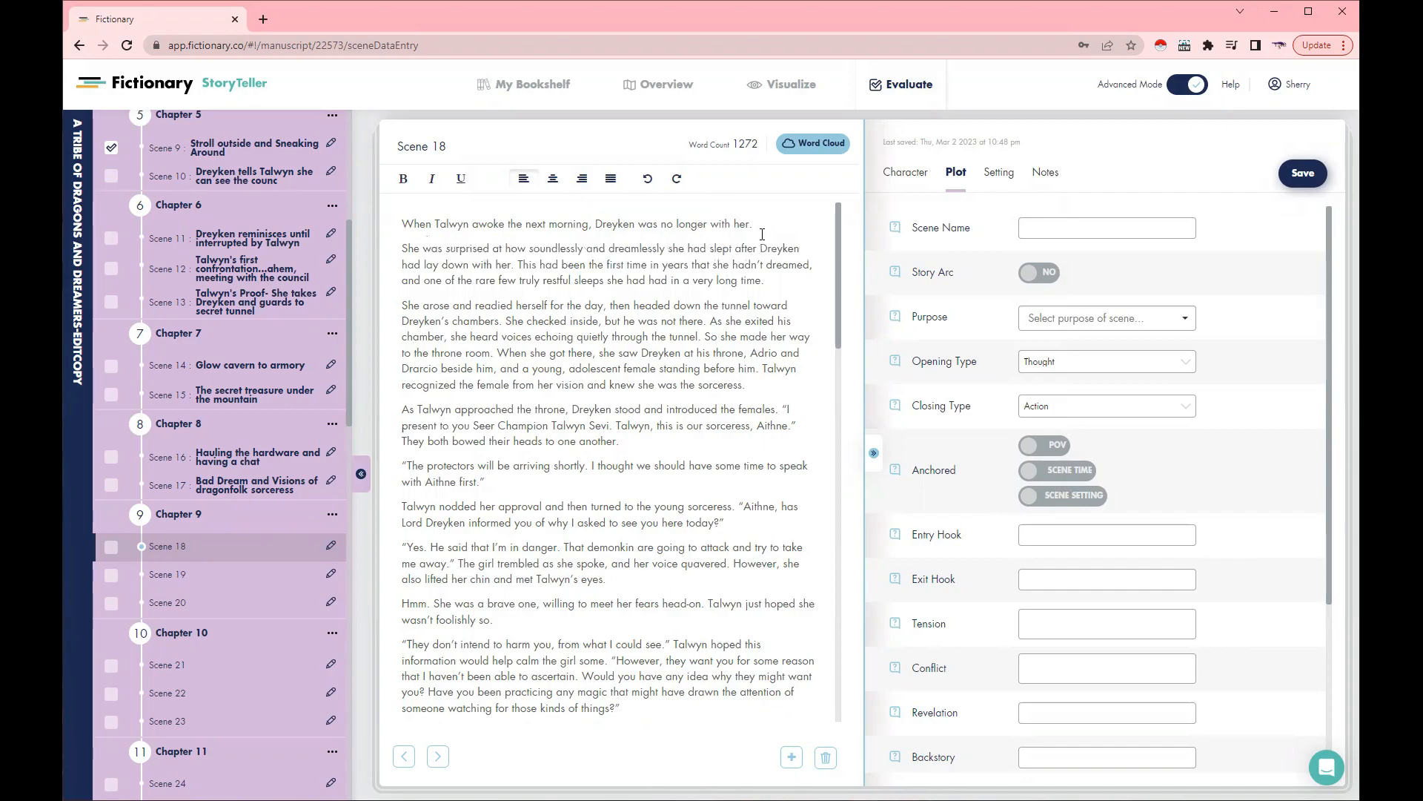
Set Scene 18's entry hook to Weak and, after checking the scene's ending, its exit hook to the green check mark
{"action": "left_click", "coordinate": [1068, 535]}
{"action": "left_click", "coordinate": [1104, 621]}
{"action": "scroll", "coordinate": [694, 593], "scroll_direction": "down", "scroll_amount": 18}
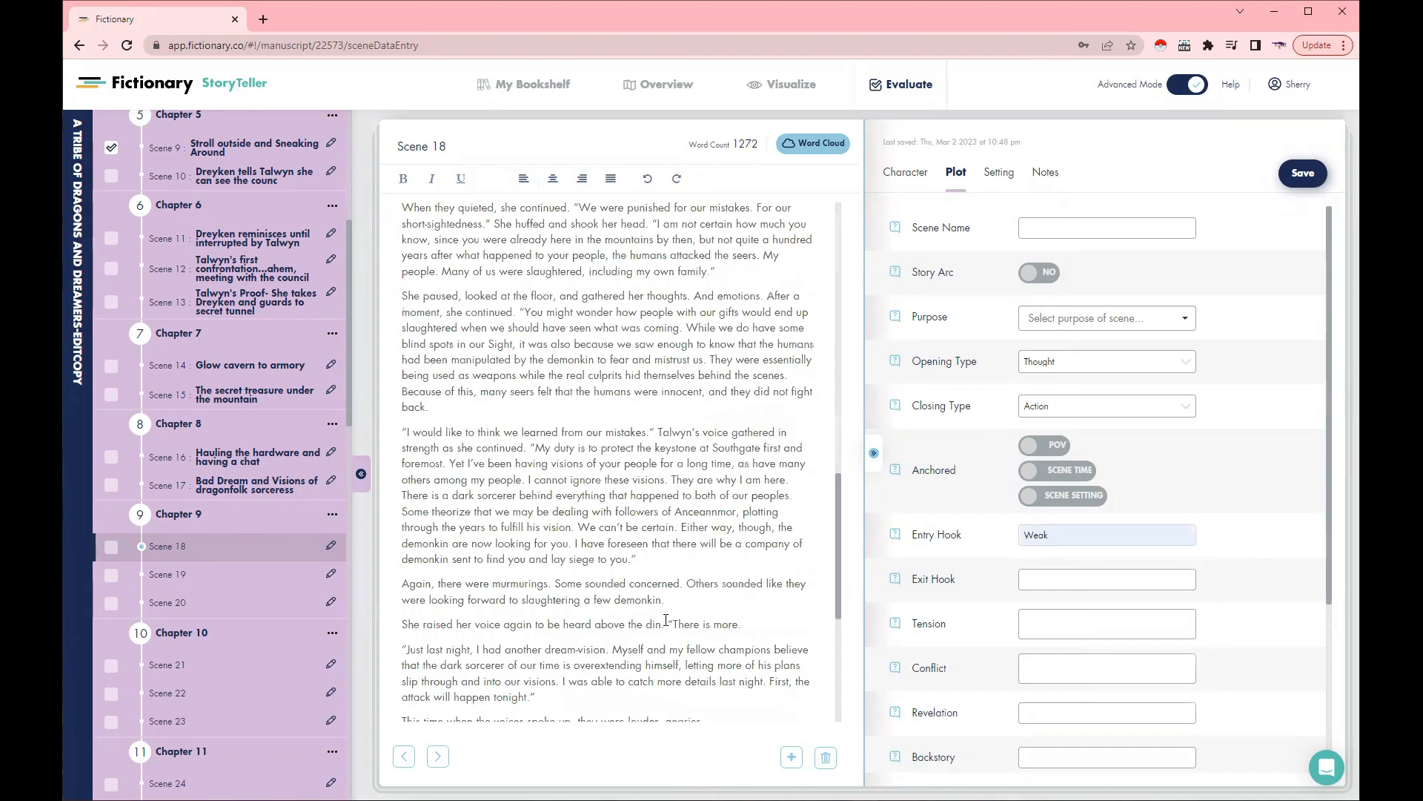
{"action": "scroll", "coordinate": [673, 616], "scroll_direction": "up", "scroll_amount": 16}
{"action": "scroll", "coordinate": [674, 618], "scroll_direction": "up", "scroll_amount": 2}
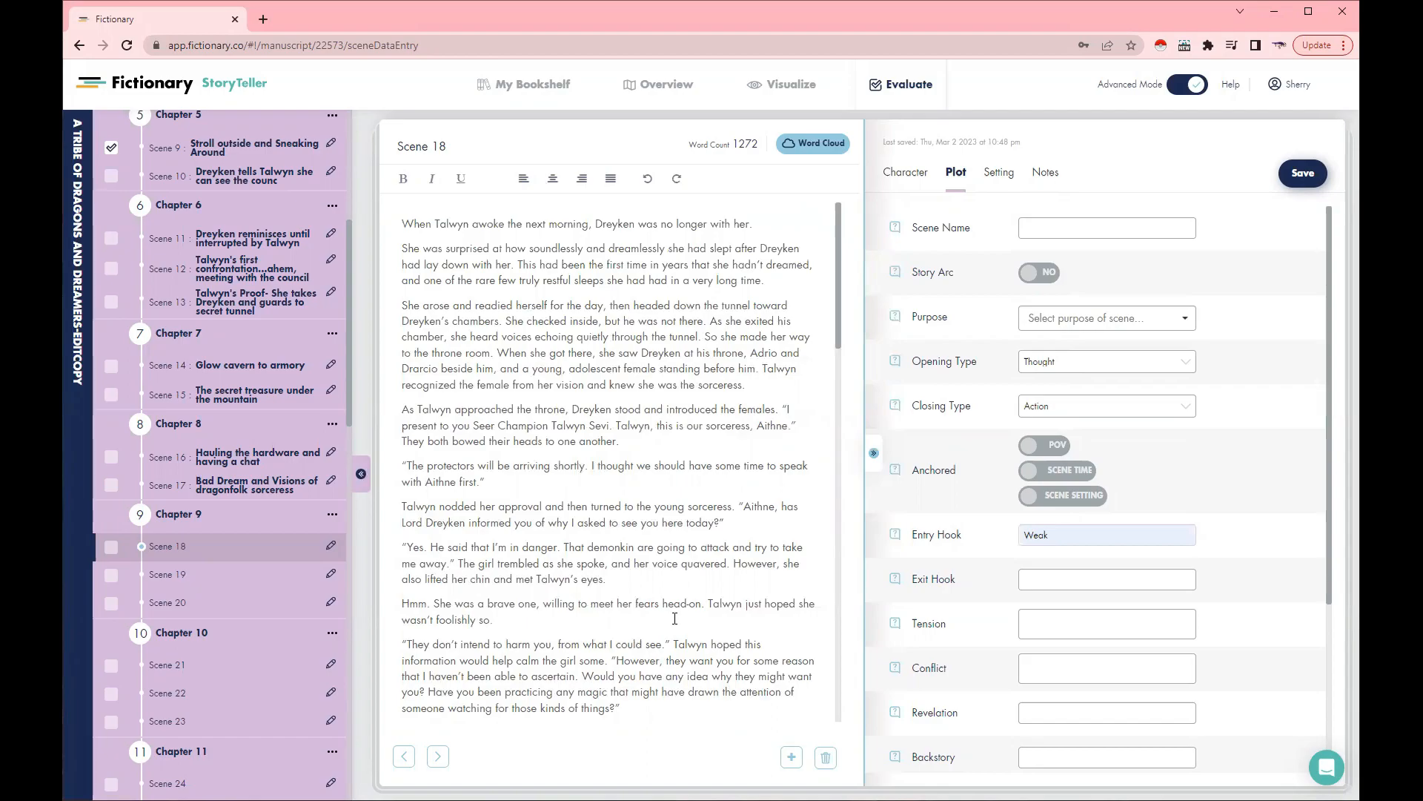
{"action": "scroll", "coordinate": [488, 697], "scroll_direction": "down", "scroll_amount": 15}
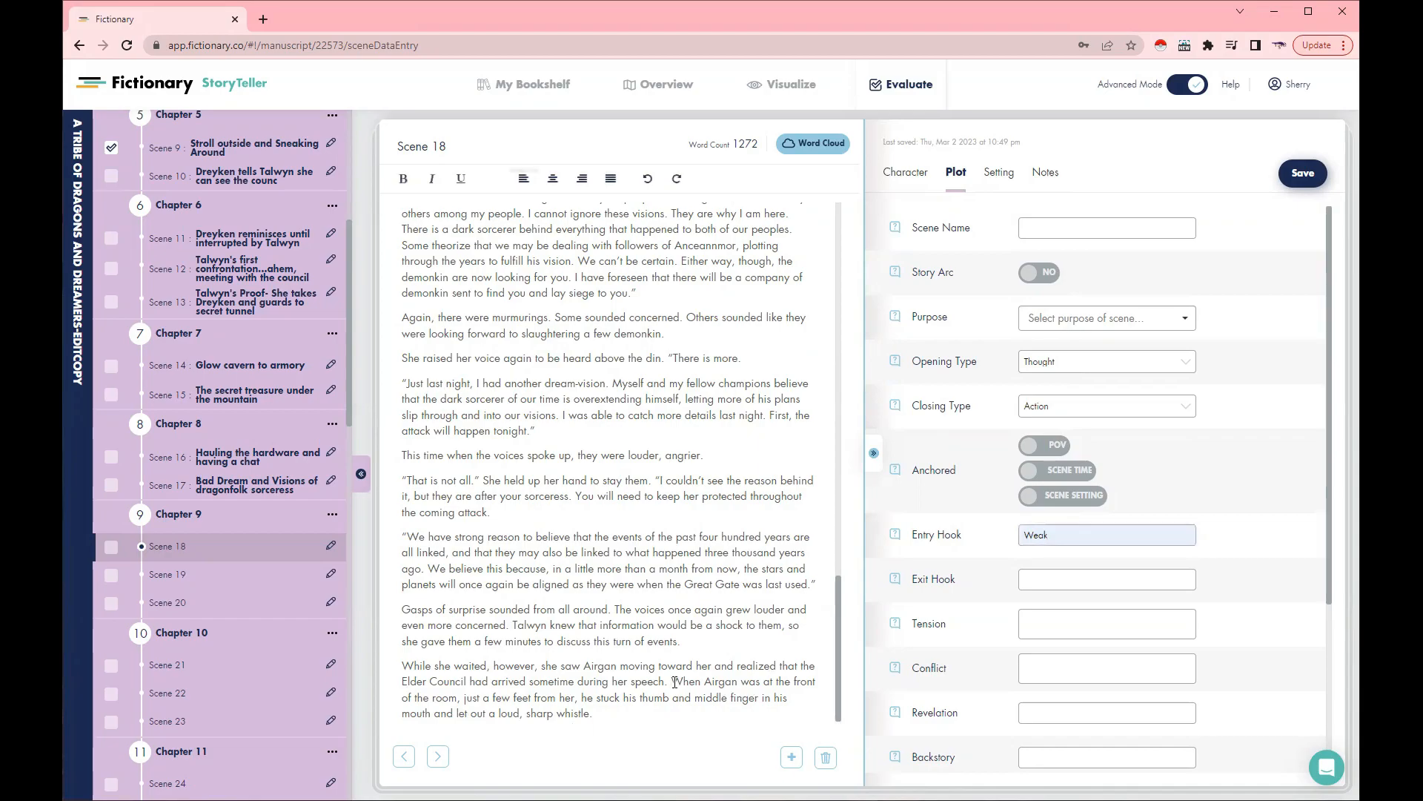
{"action": "left_click", "coordinate": [1068, 581]}
{"action": "type", "text": "Y"}
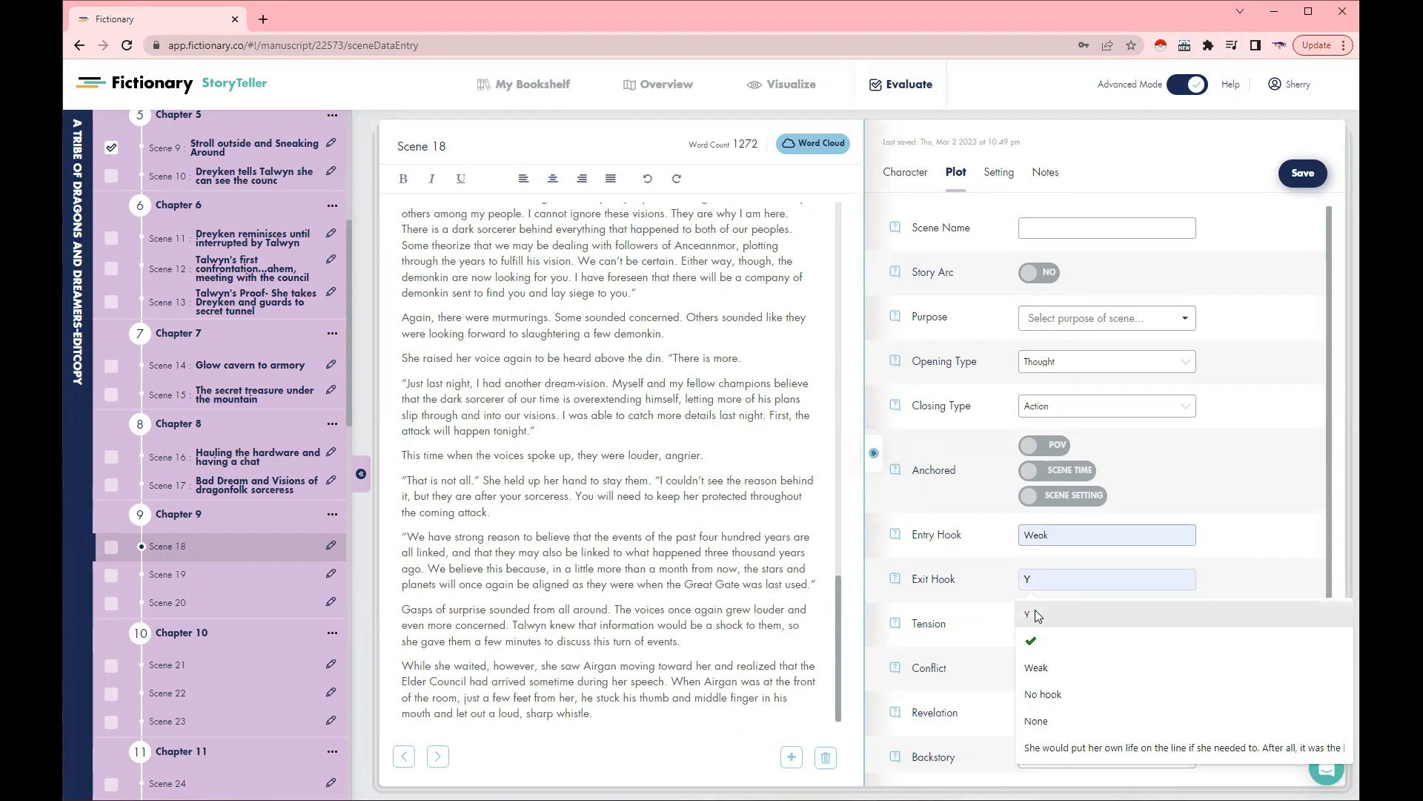
{"action": "left_click", "coordinate": [1036, 641]}
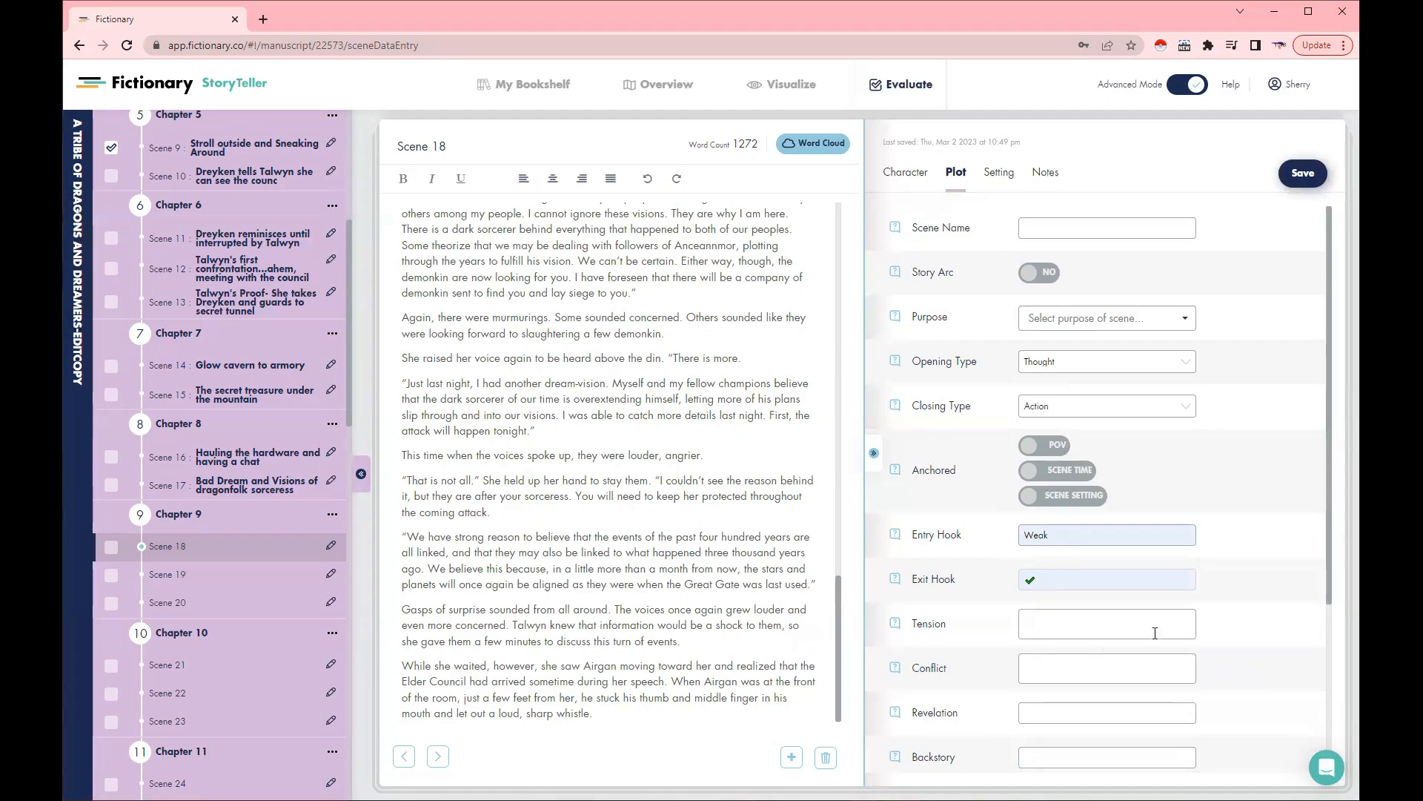
Find the middle of Scene 18's text and describe the scene middle as "Tells about her people"
{"action": "scroll", "coordinate": [917, 630], "scroll_direction": "down", "scroll_amount": 3}
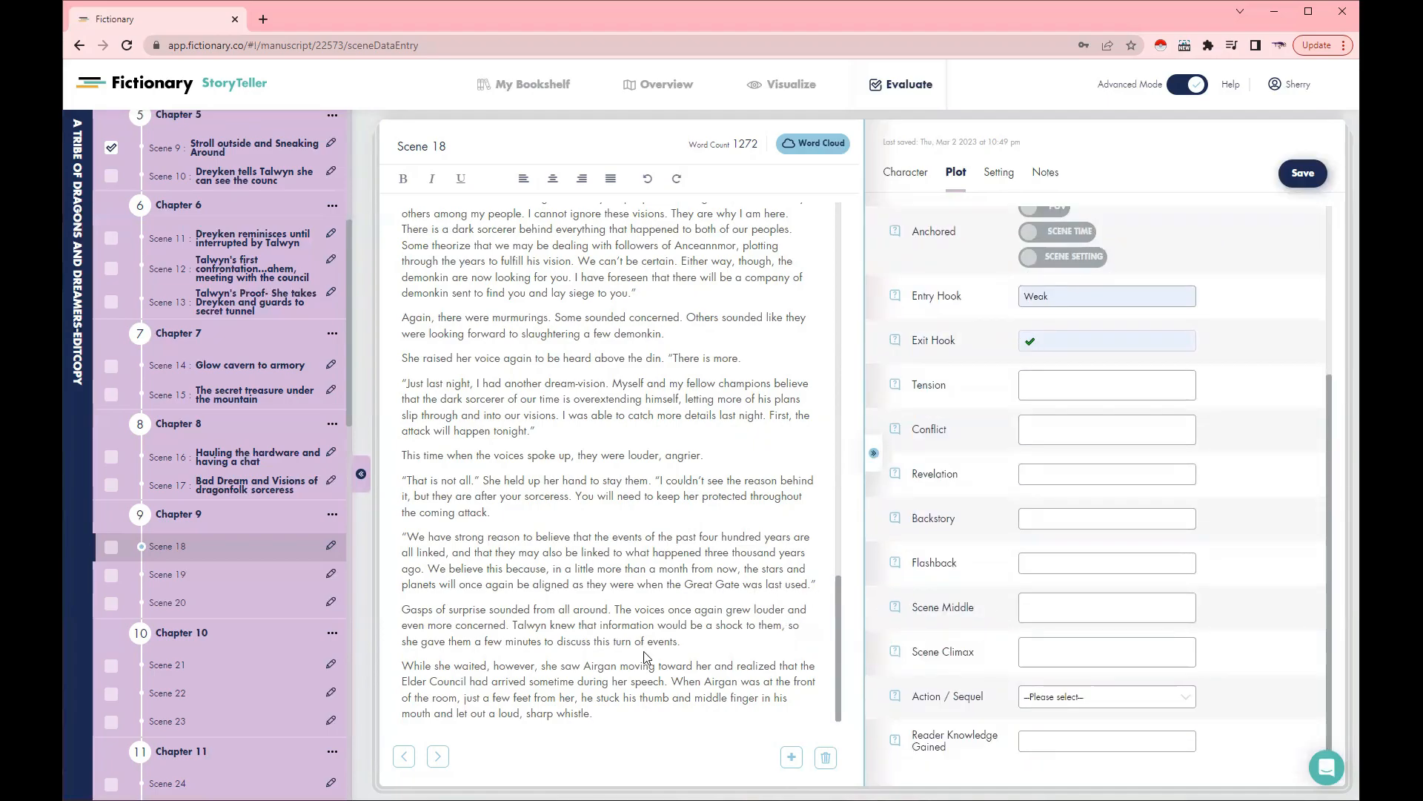
{"action": "scroll", "coordinate": [668, 652], "scroll_direction": "up", "scroll_amount": 10}
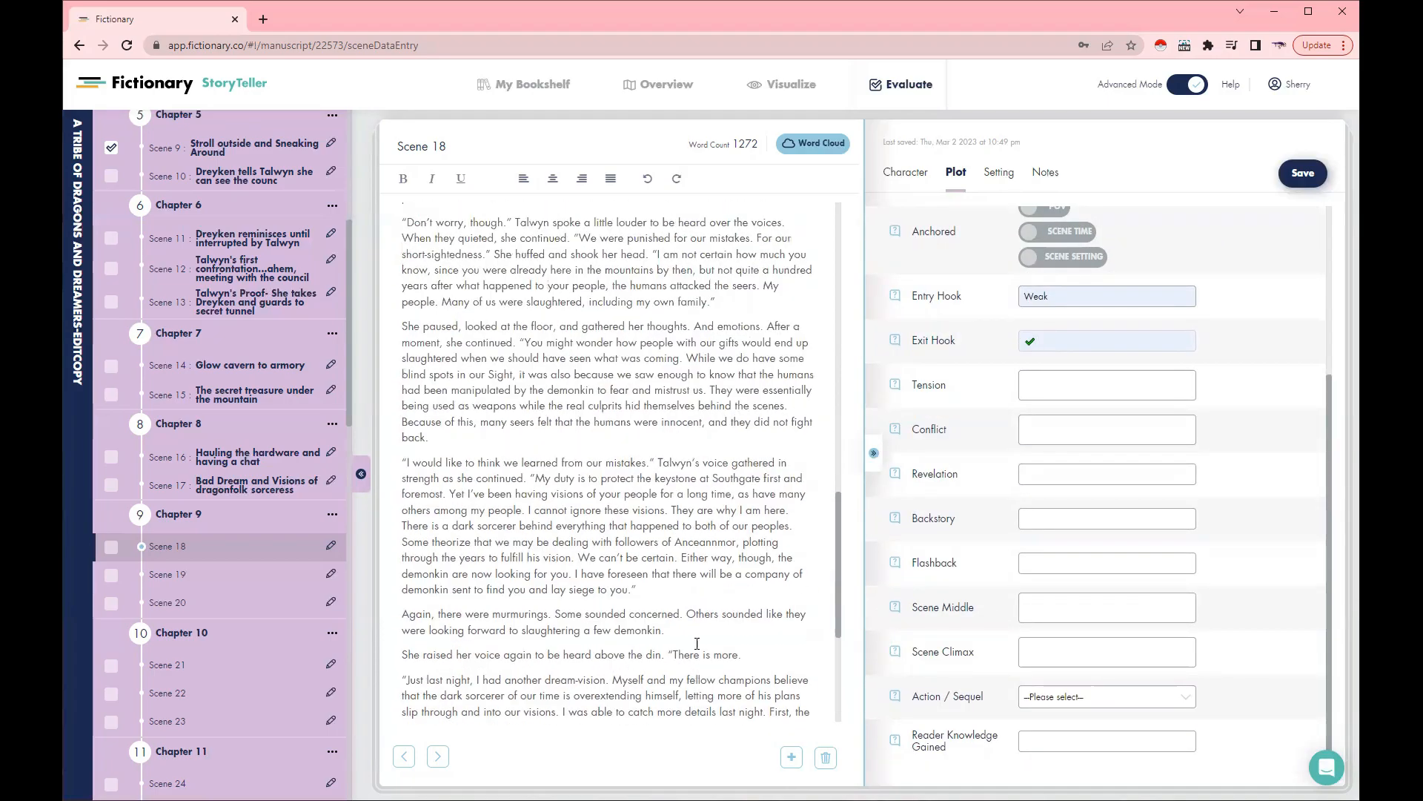
{"action": "scroll", "coordinate": [697, 644], "scroll_direction": "down", "scroll_amount": 2}
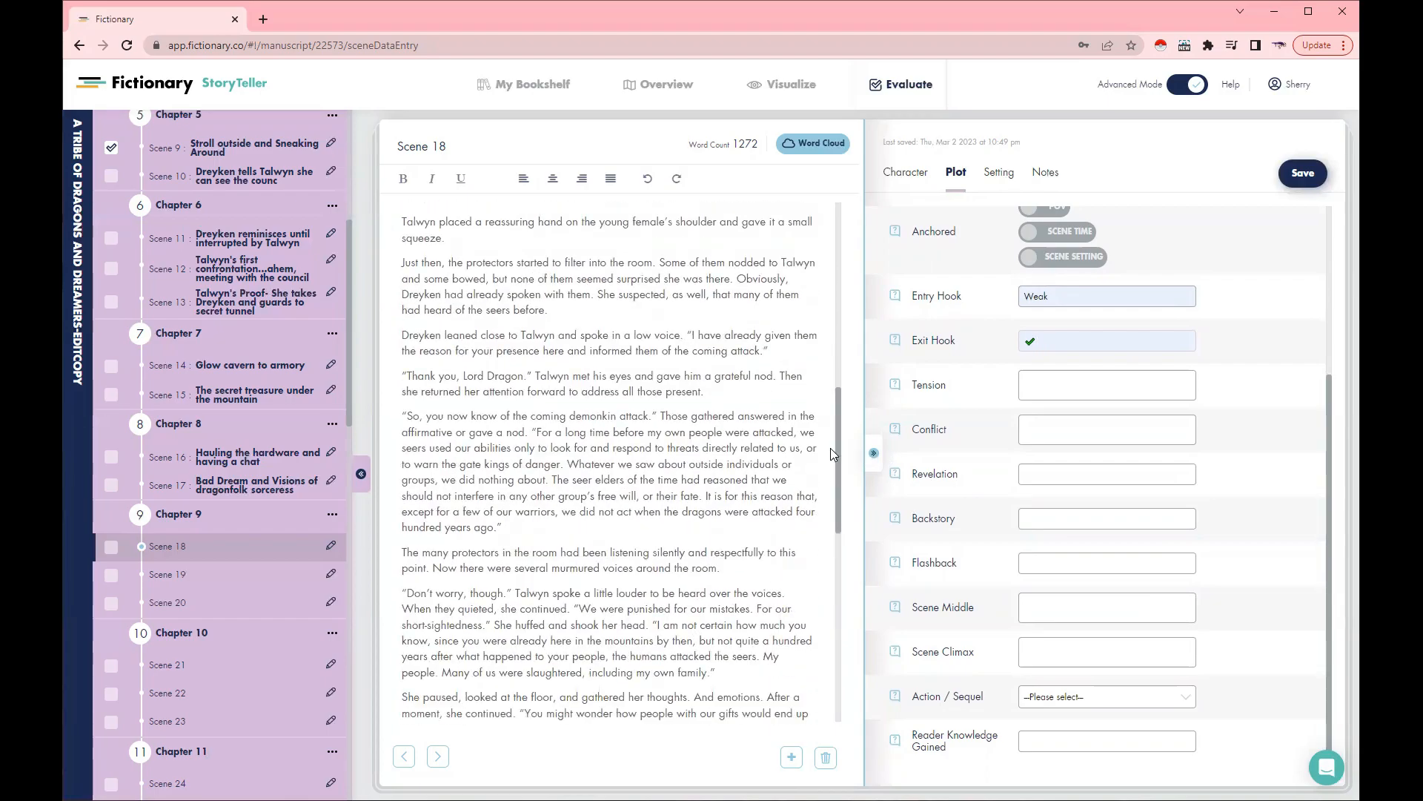
{"action": "left_click_drag", "start_coordinate": [838, 459], "coordinate": [837, 460]}
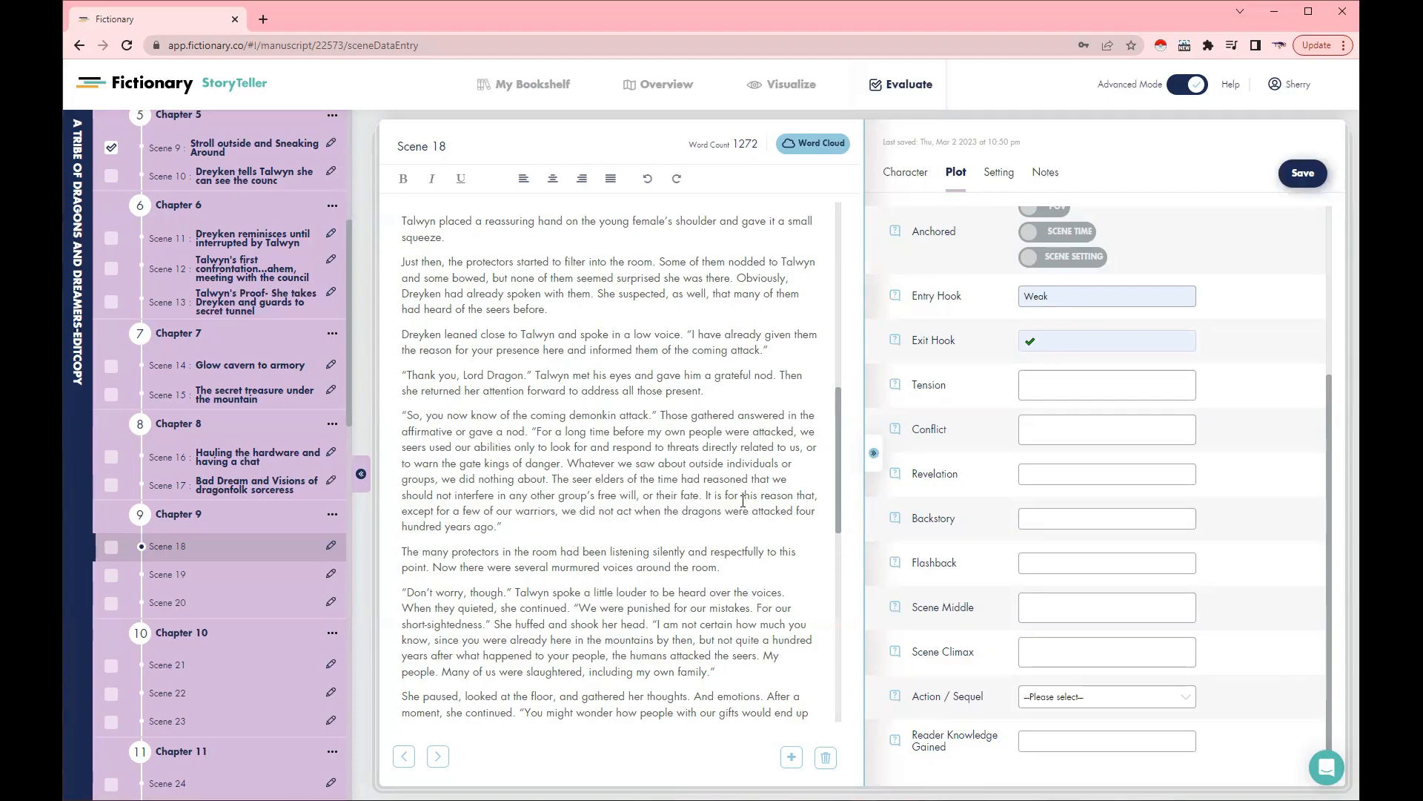
{"action": "left_click", "coordinate": [1035, 605]}
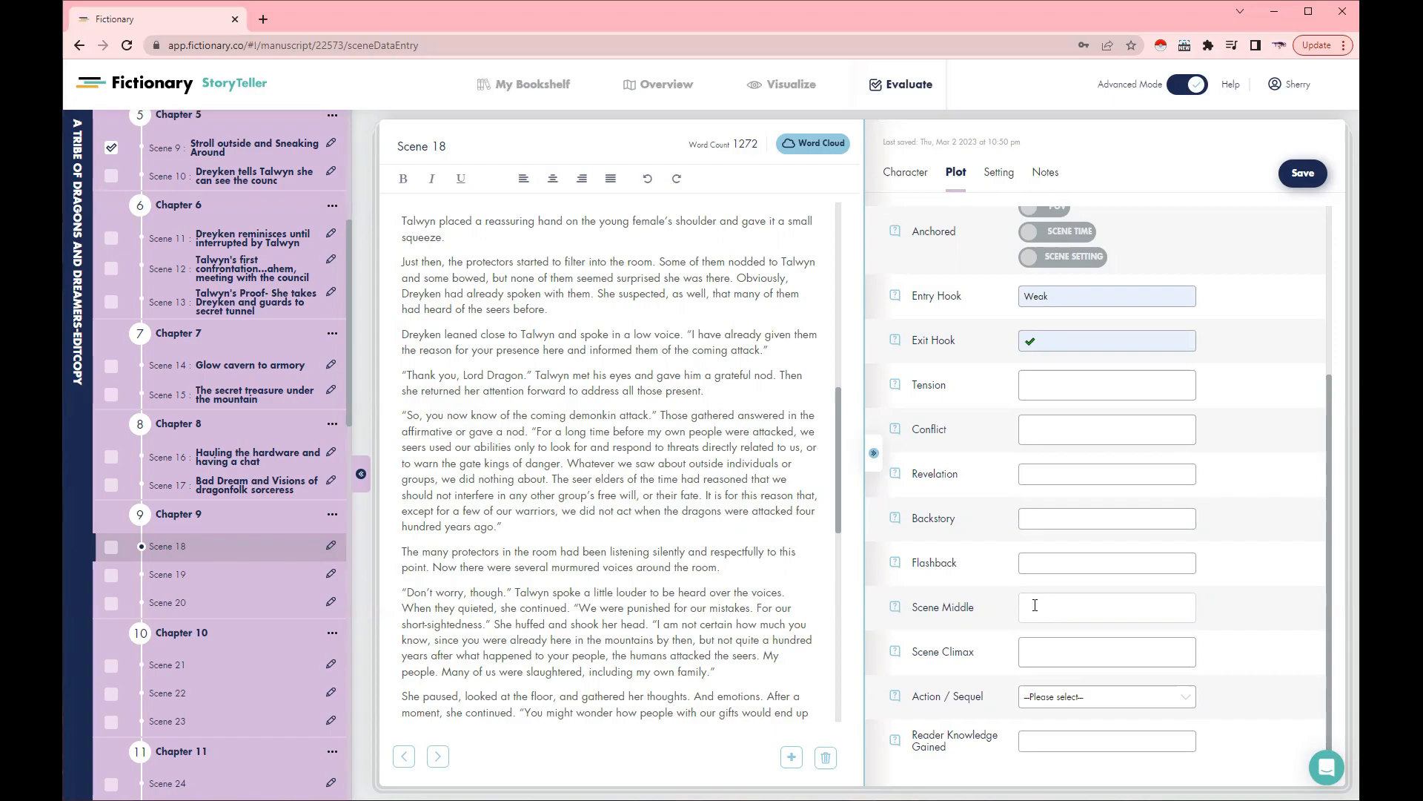
{"action": "type", "text": "Tells about her peopl"}
{"action": "type", "text": "e"}
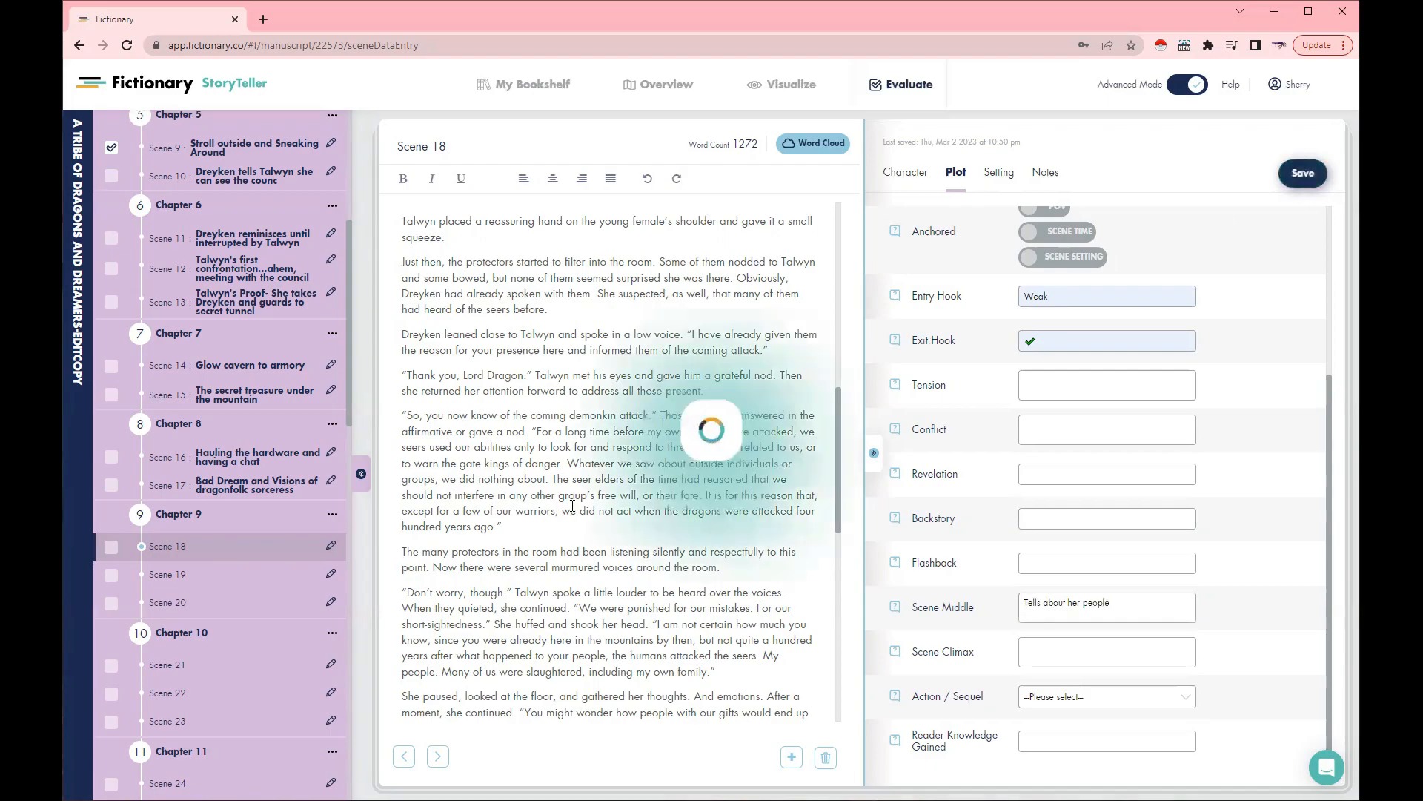
Reread Scene 18 from its middle to its ending to look for the scene climax
{"action": "scroll", "coordinate": [632, 688], "scroll_direction": "down", "scroll_amount": 1}
{"action": "scroll", "coordinate": [632, 688], "scroll_direction": "down", "scroll_amount": 7}
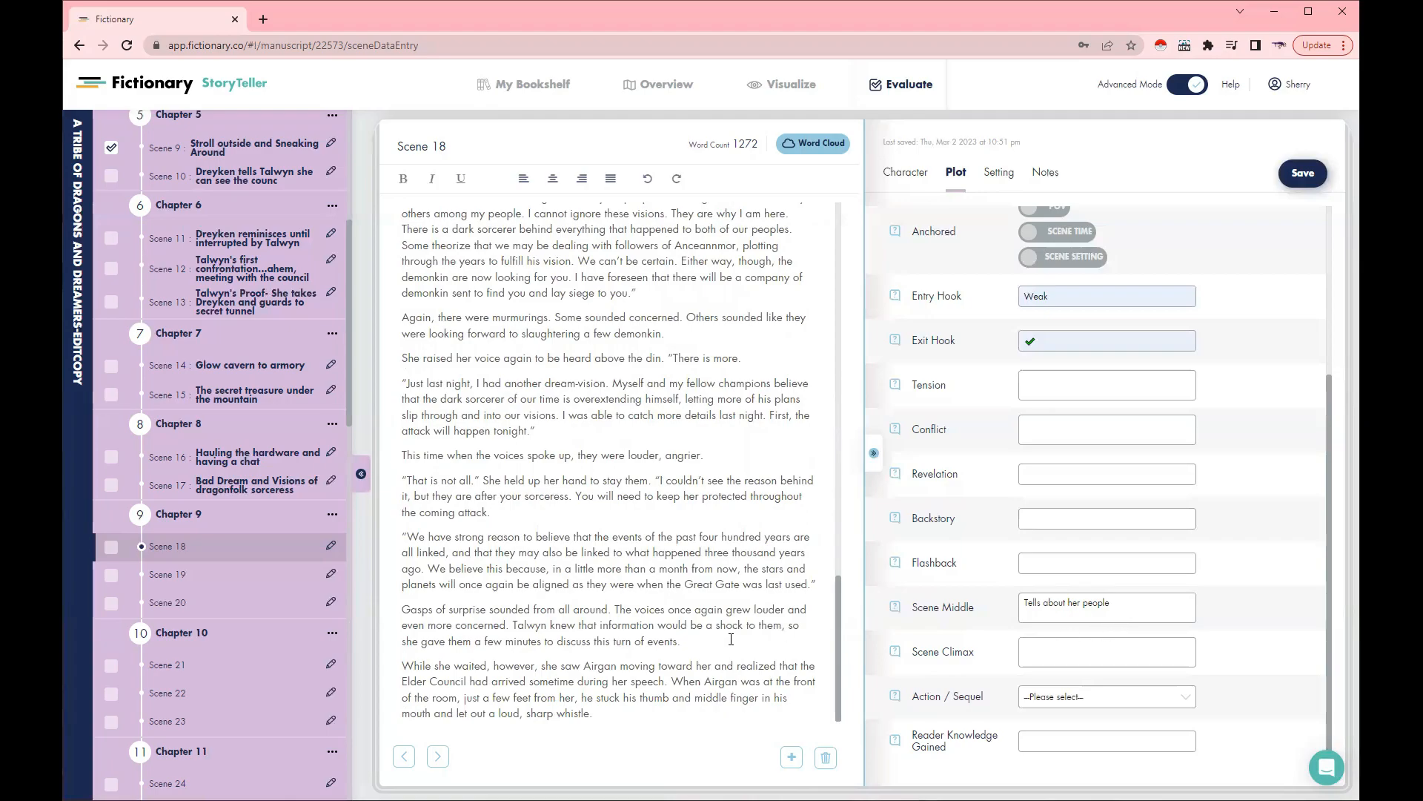
{"action": "scroll", "coordinate": [739, 630], "scroll_direction": "up", "scroll_amount": 6}
{"action": "scroll", "coordinate": [739, 630], "scroll_direction": "up", "scroll_amount": 3}
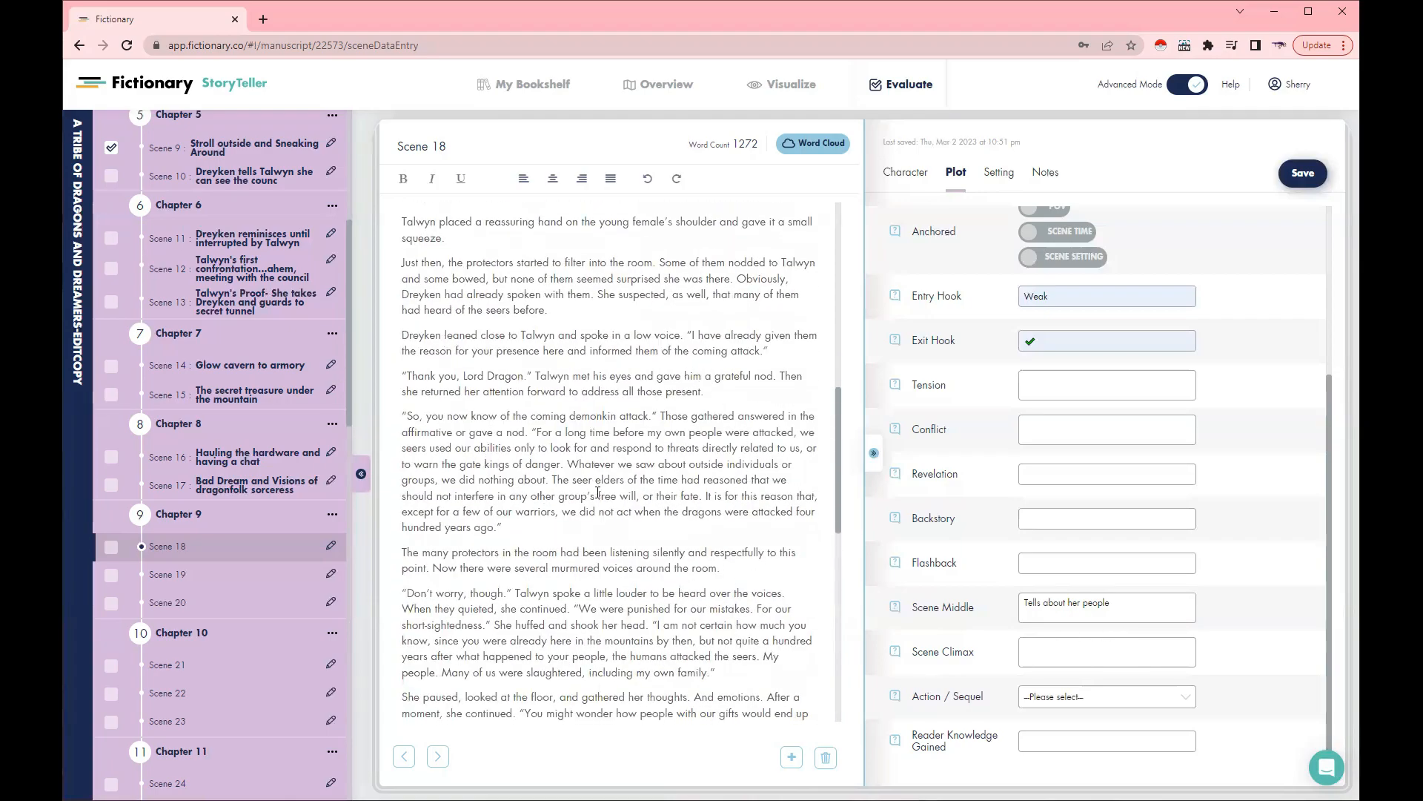
{"action": "scroll", "coordinate": [692, 545], "scroll_direction": "down", "scroll_amount": 3}
{"action": "scroll", "coordinate": [589, 405], "scroll_direction": "down", "scroll_amount": 5}
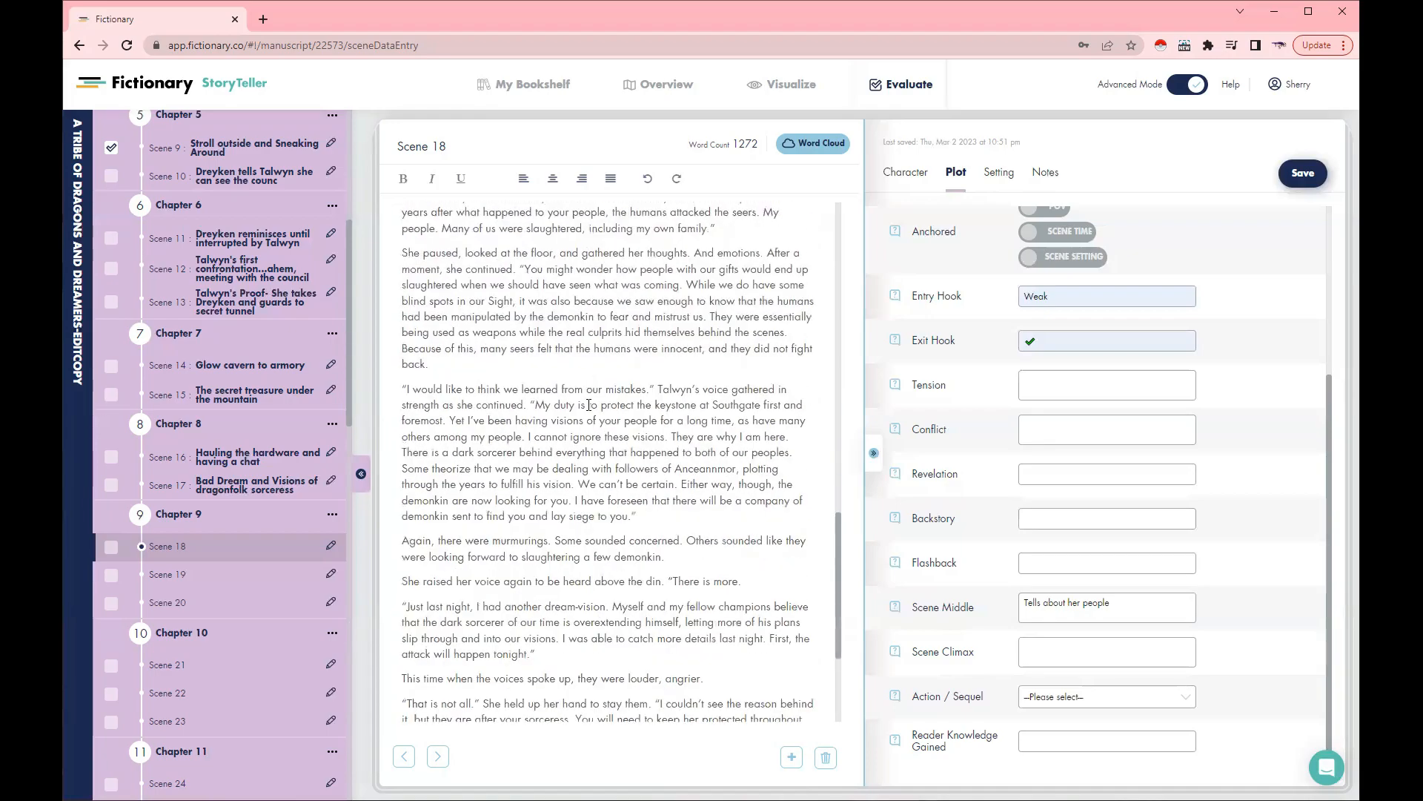
{"action": "scroll", "coordinate": [589, 405], "scroll_direction": "up", "scroll_amount": 6}
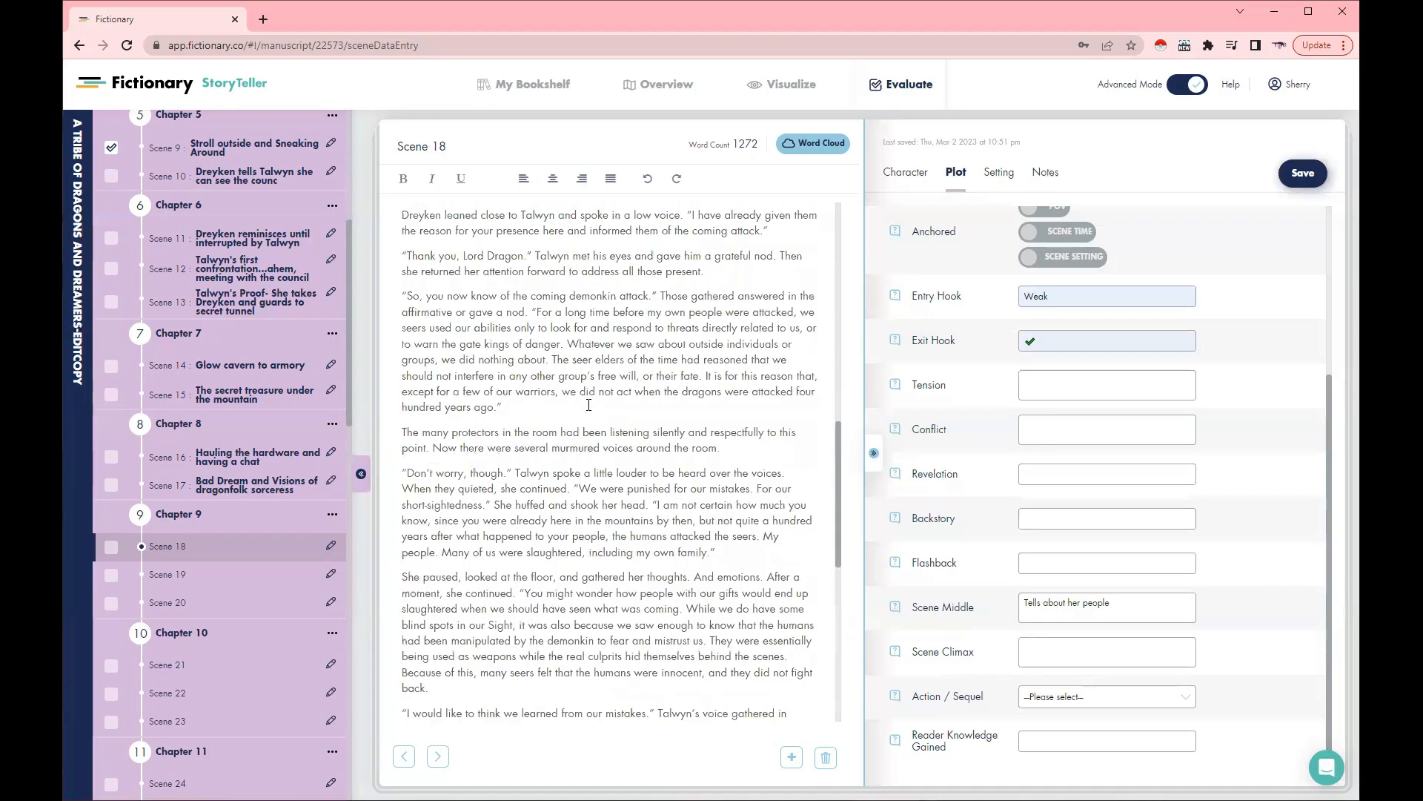
{"action": "left_click", "coordinate": [1064, 649]}
{"action": "scroll", "coordinate": [455, 625], "scroll_direction": "down", "scroll_amount": 10}
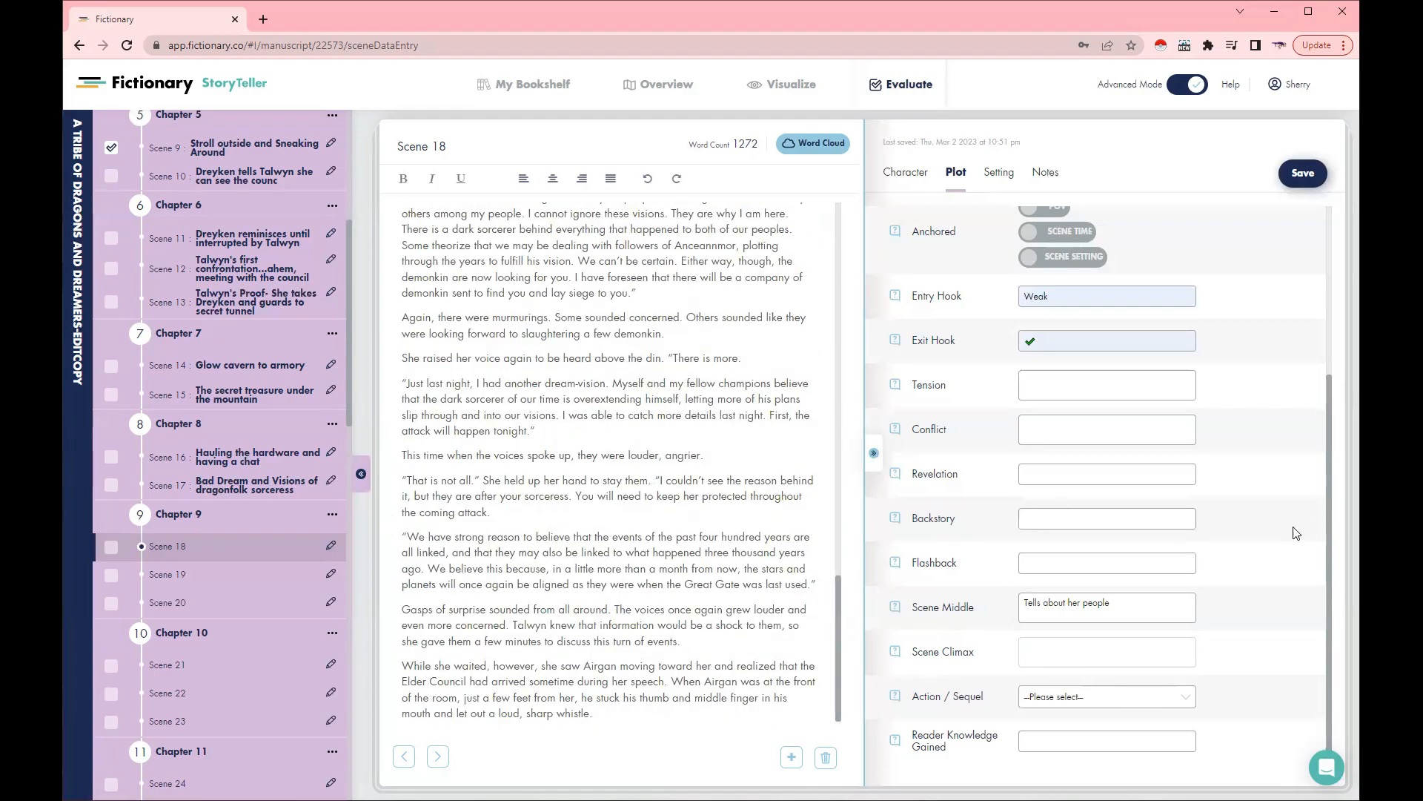
{"action": "scroll", "coordinate": [1295, 533], "scroll_direction": "up", "scroll_amount": 3}
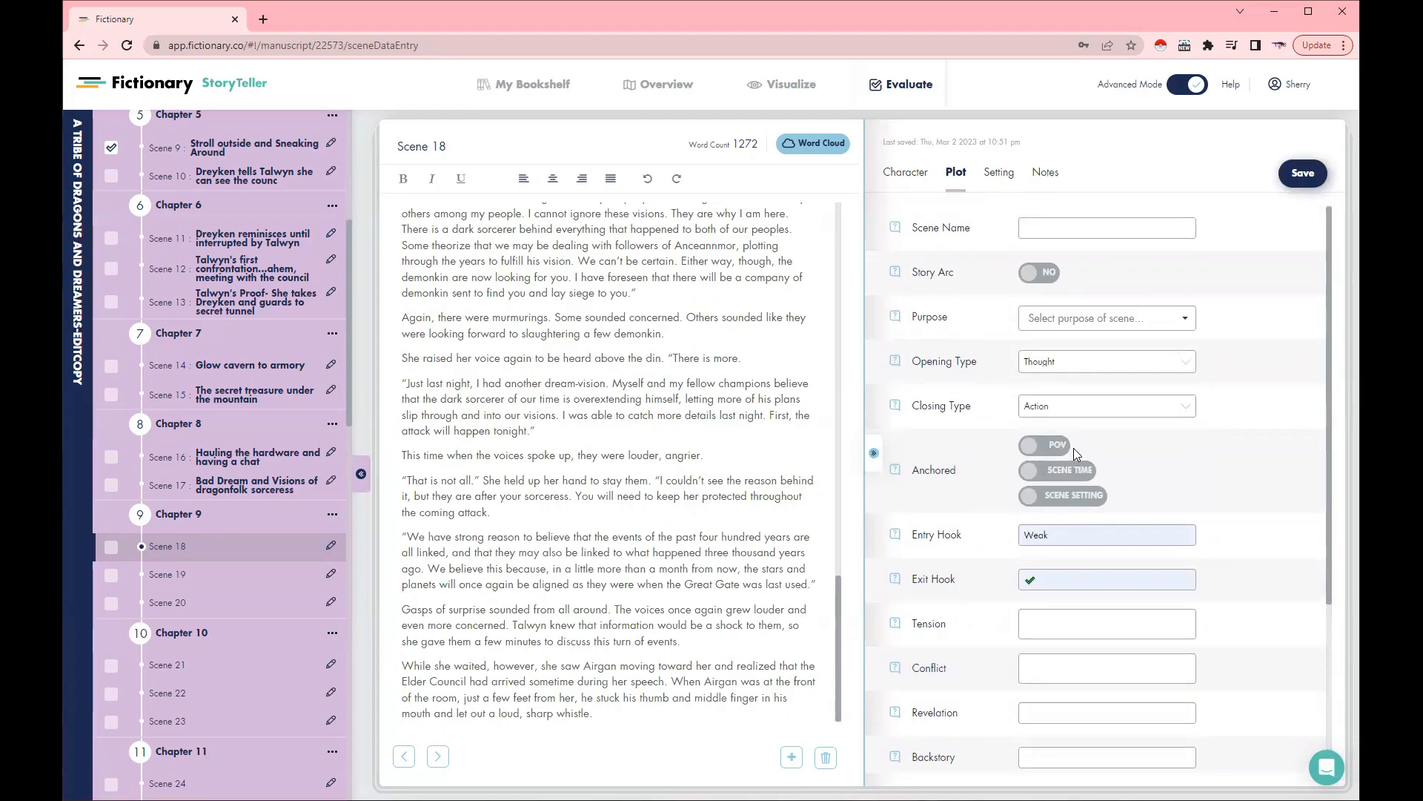
Go back to Scene 18's opening and mark the scene as anchored in POV, scene time and scene setting
{"action": "scroll", "coordinate": [688, 483], "scroll_direction": "up", "scroll_amount": 4}
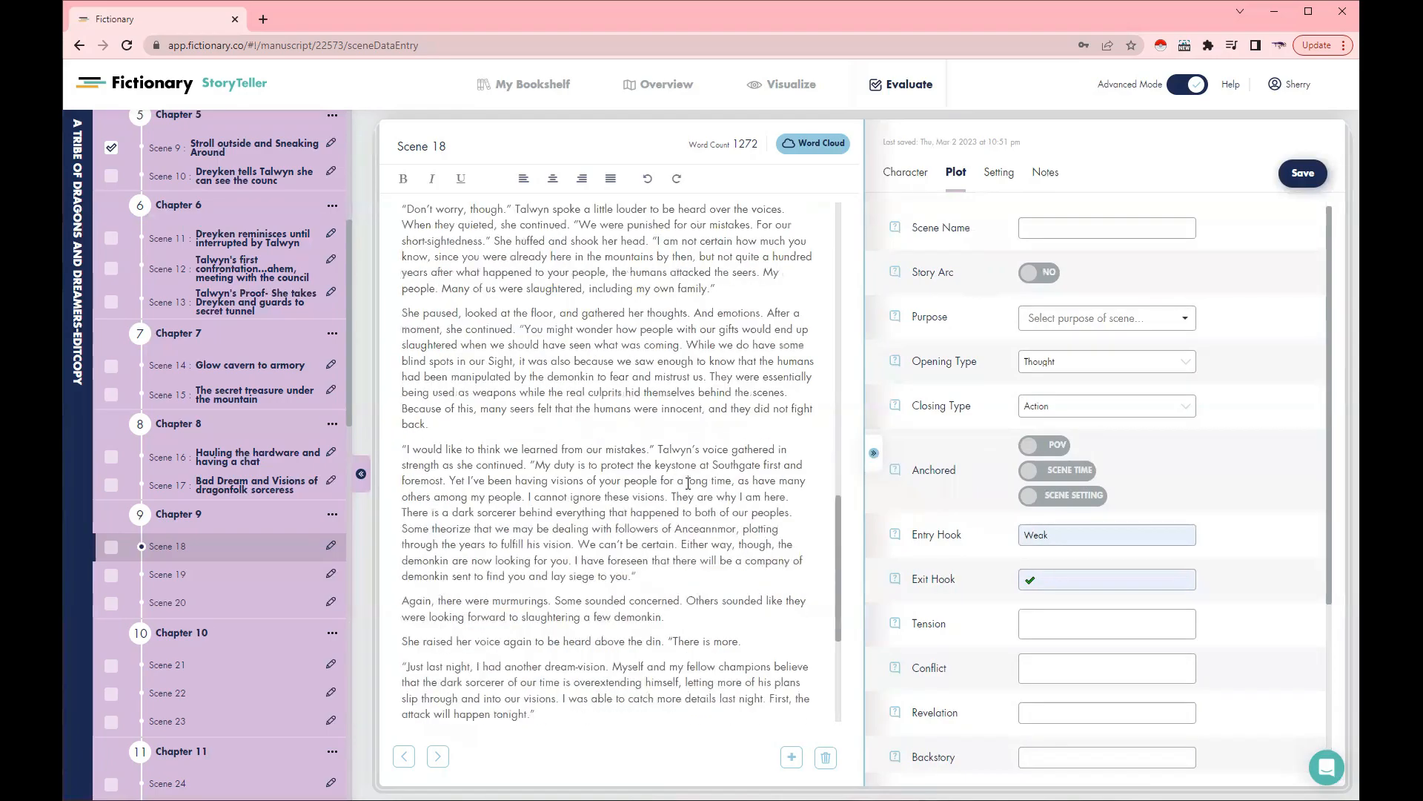
{"action": "scroll", "coordinate": [688, 483], "scroll_direction": "up", "scroll_amount": 15}
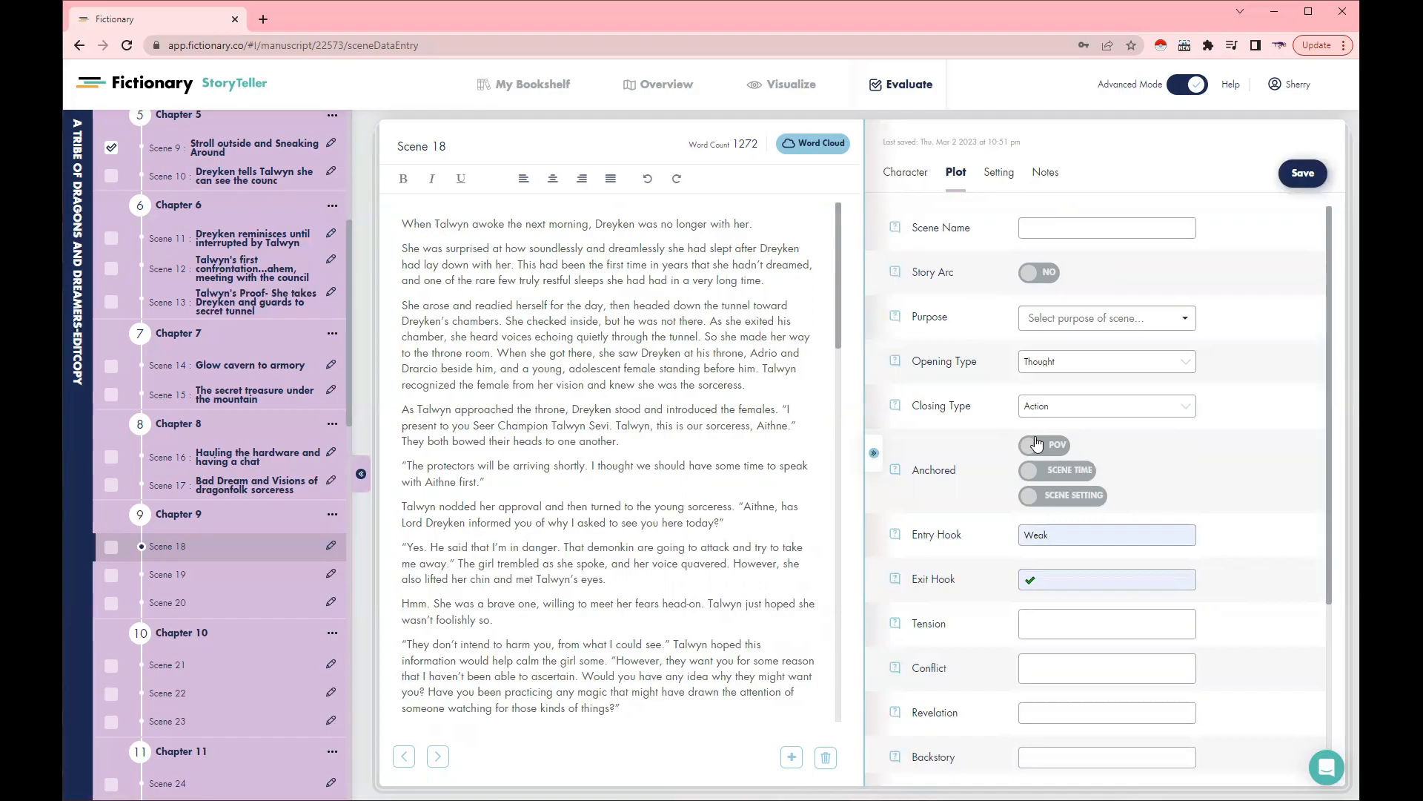
{"action": "left_click", "coordinate": [1061, 448]}
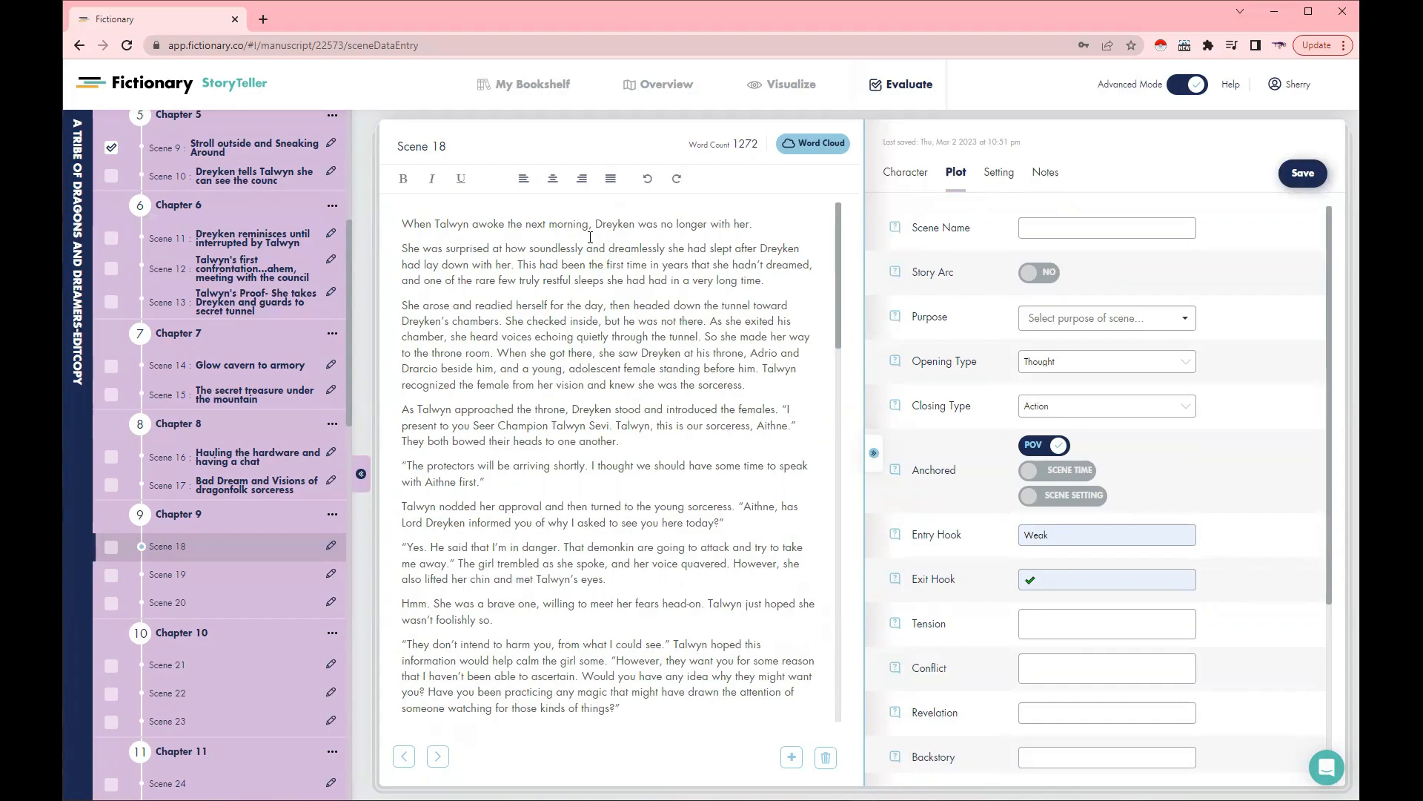
{"action": "left_click", "coordinate": [1060, 471]}
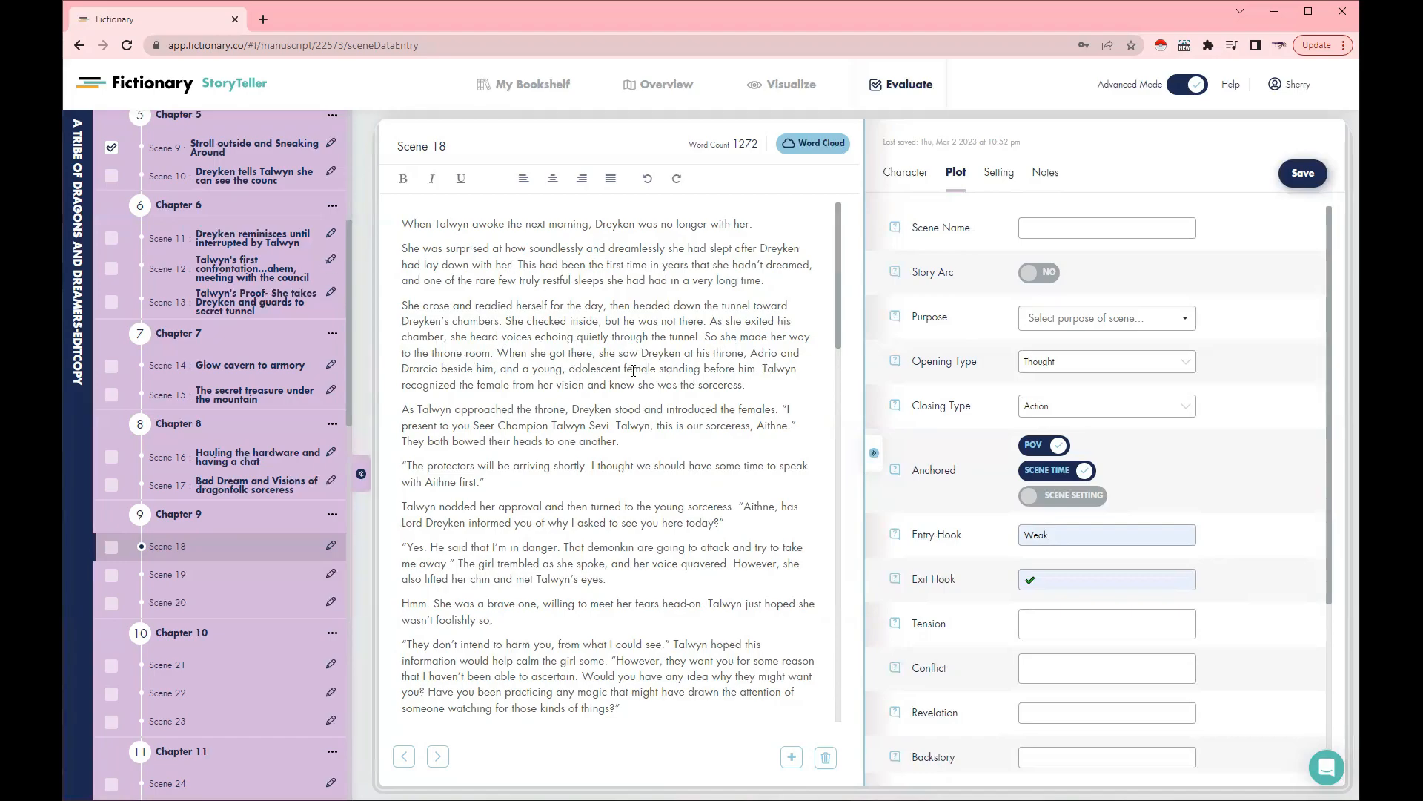
{"action": "left_click", "coordinate": [1089, 496]}
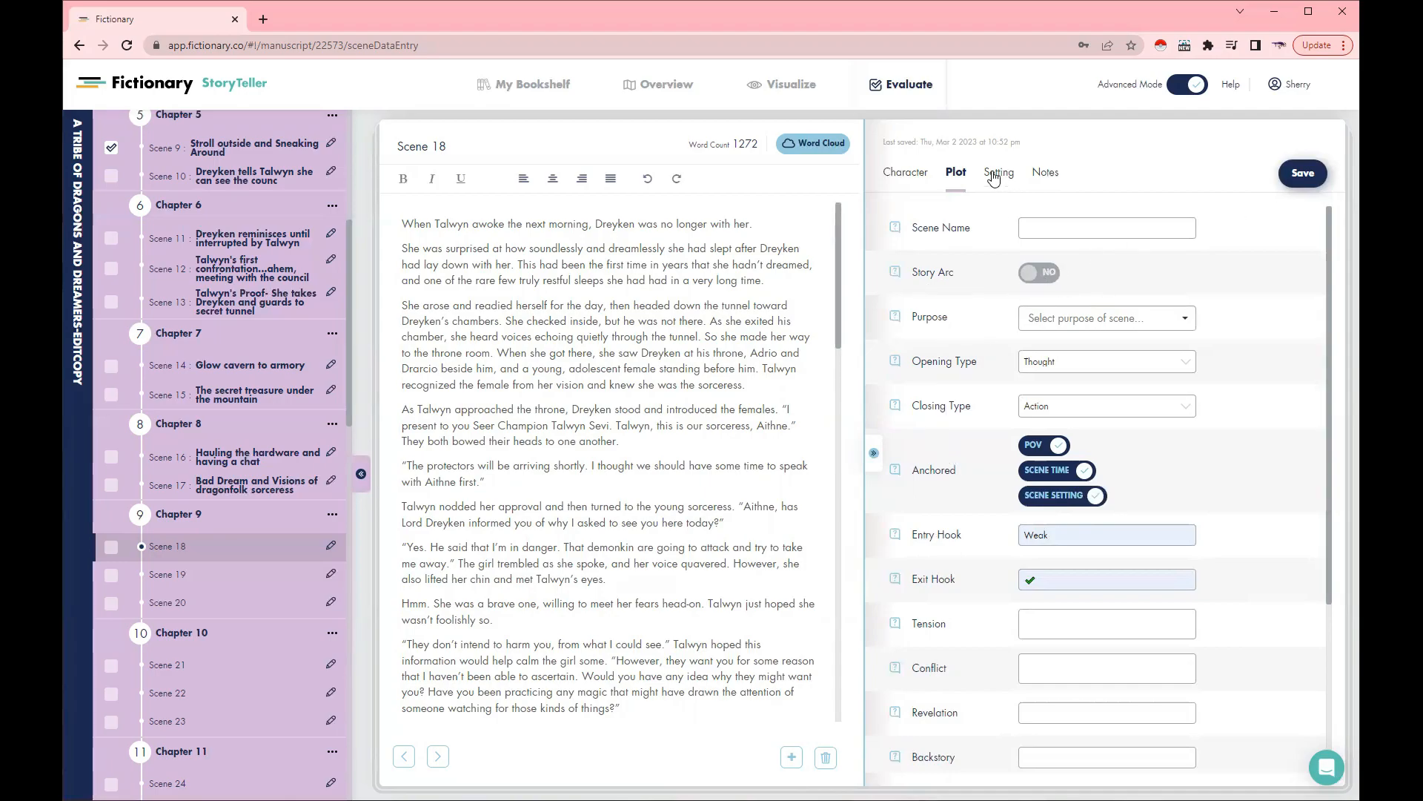
Enter "Find Dreykyn and meet with protectors" as the POV goal among Scene 18's character elements
{"action": "left_click", "coordinate": [907, 173]}
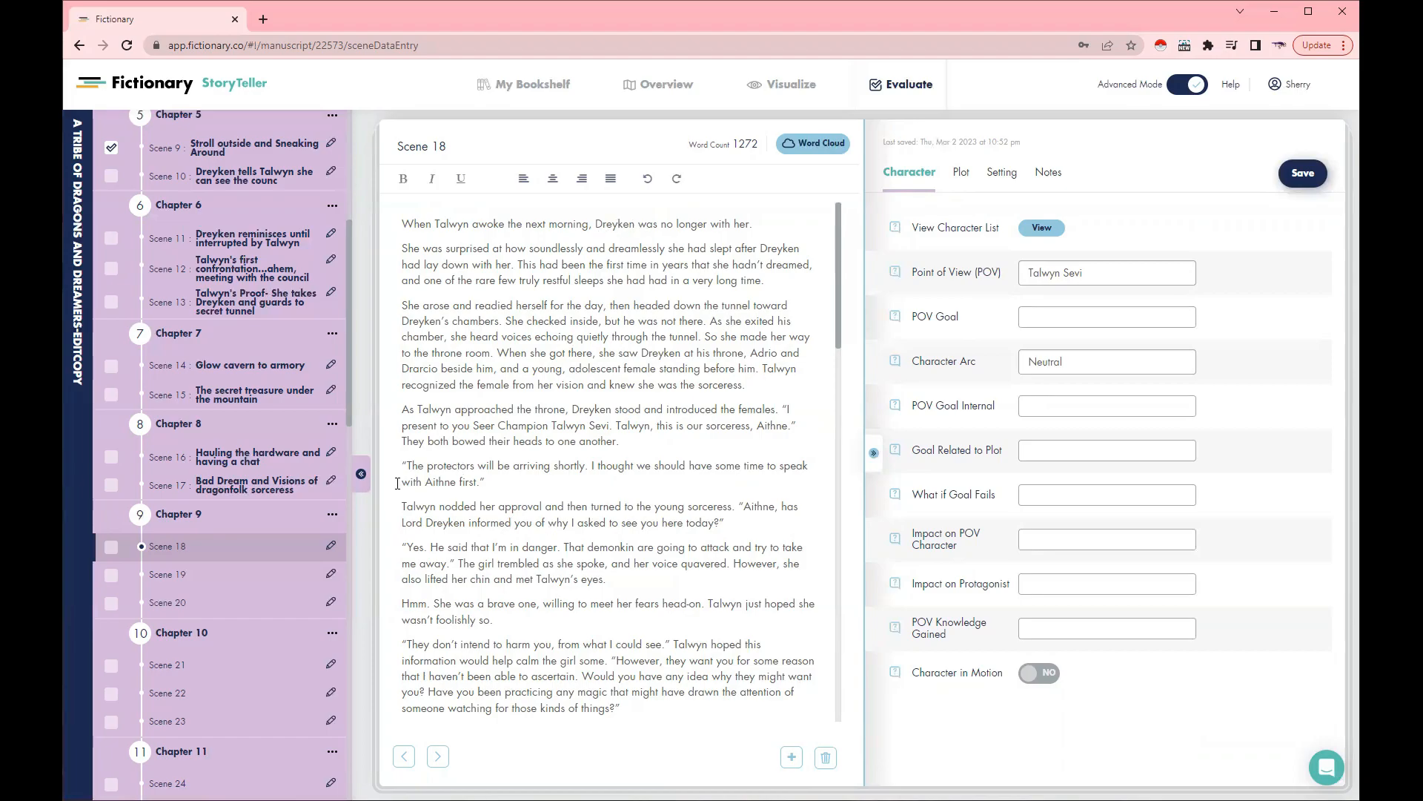
{"action": "left_click", "coordinate": [1043, 317]}
{"action": "type", "text": "Find"}
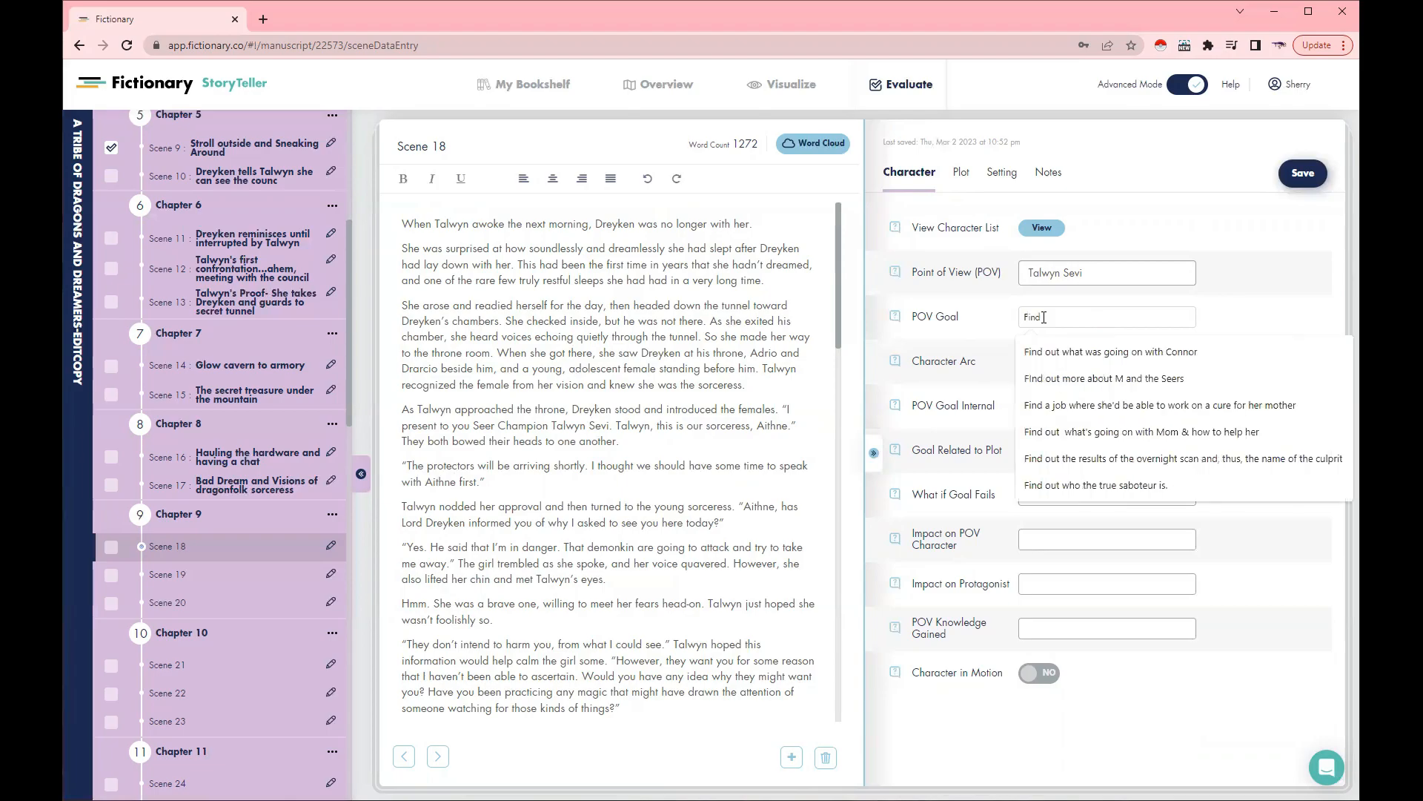
{"action": "type", "text": " Drey"}
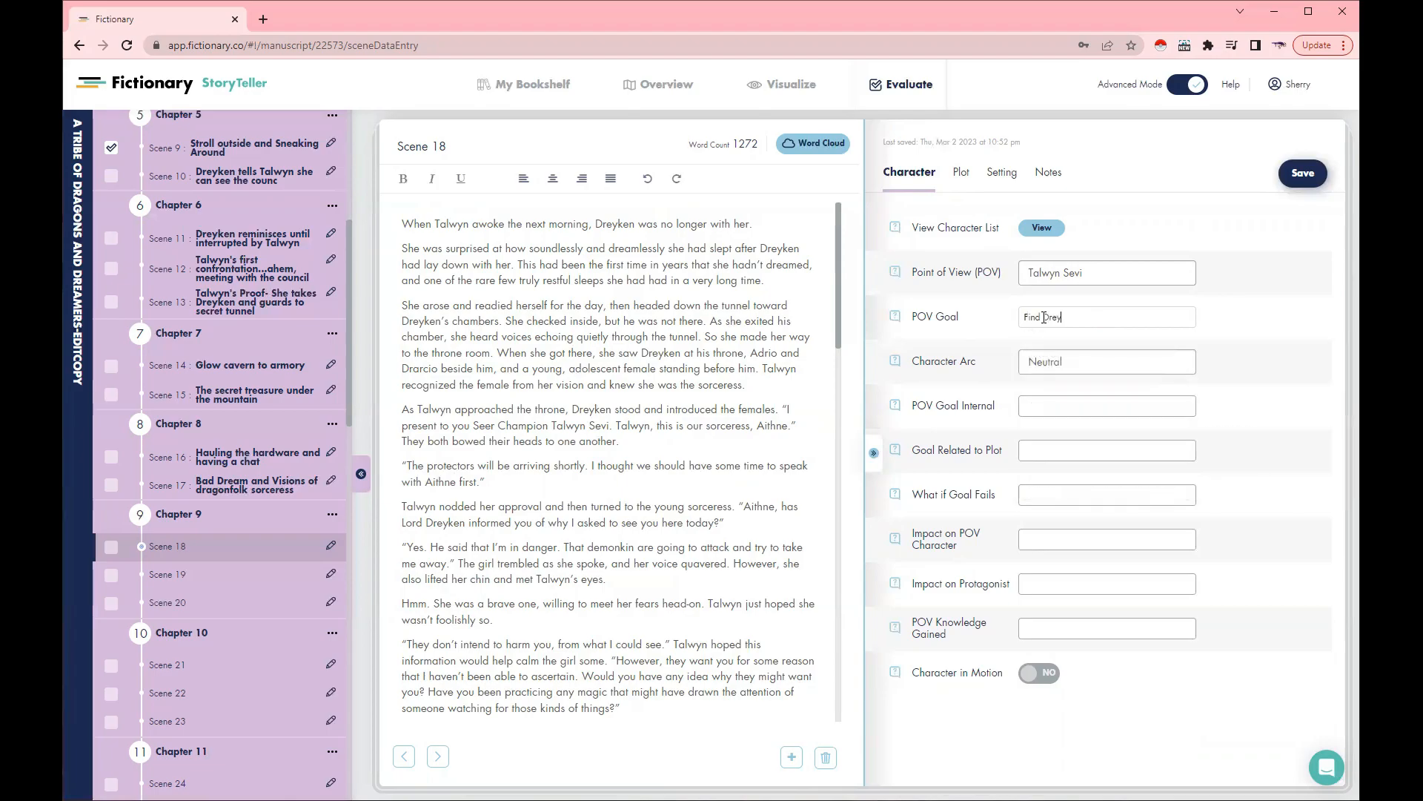
{"action": "type", "text": "kyn and meet with protectors"}
Read Scene 18 through to its ending, examining how Talwyn's goal plays out with Aithne and the protectors
{"action": "scroll", "coordinate": [402, 361], "scroll_direction": "down", "scroll_amount": 2}
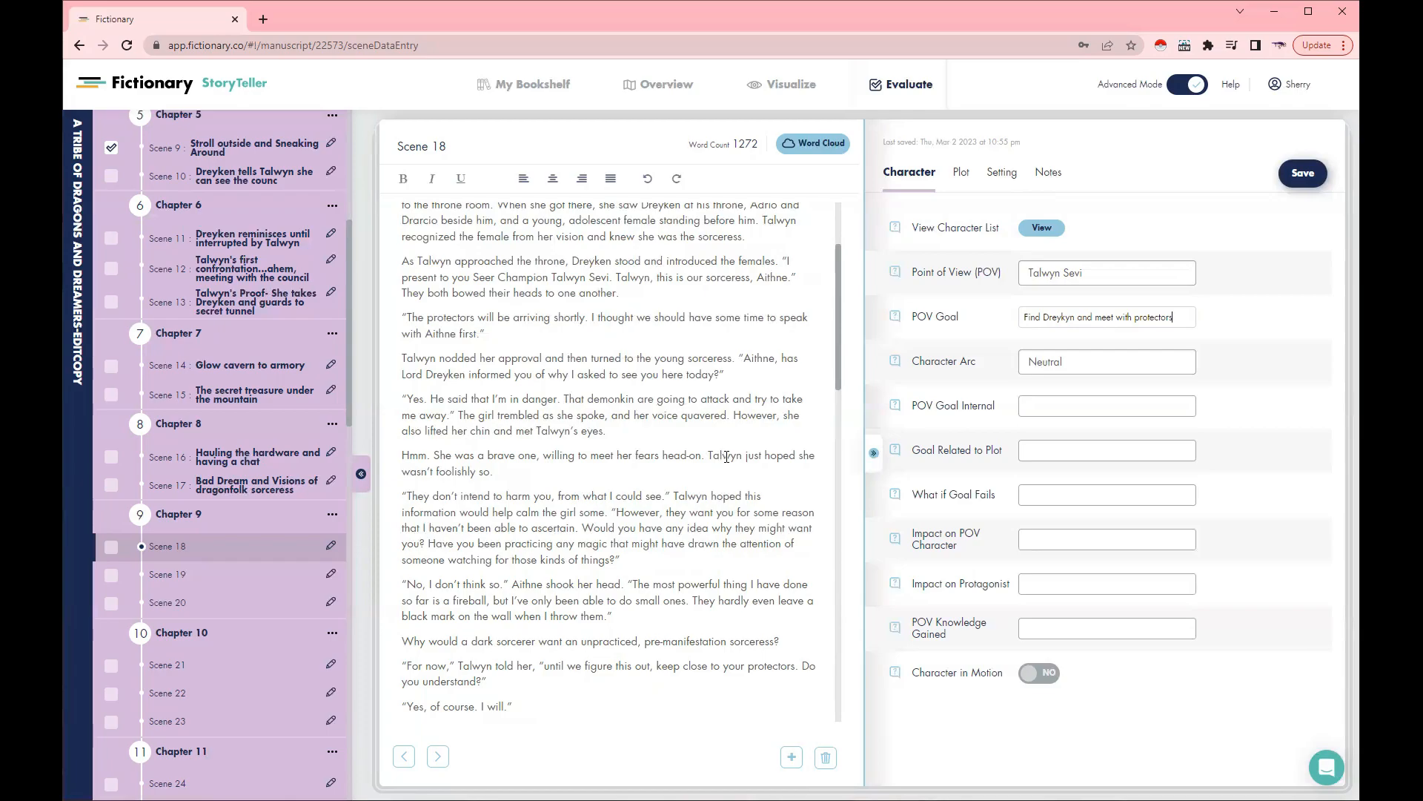
{"action": "scroll", "coordinate": [489, 465], "scroll_direction": "down", "scroll_amount": 2}
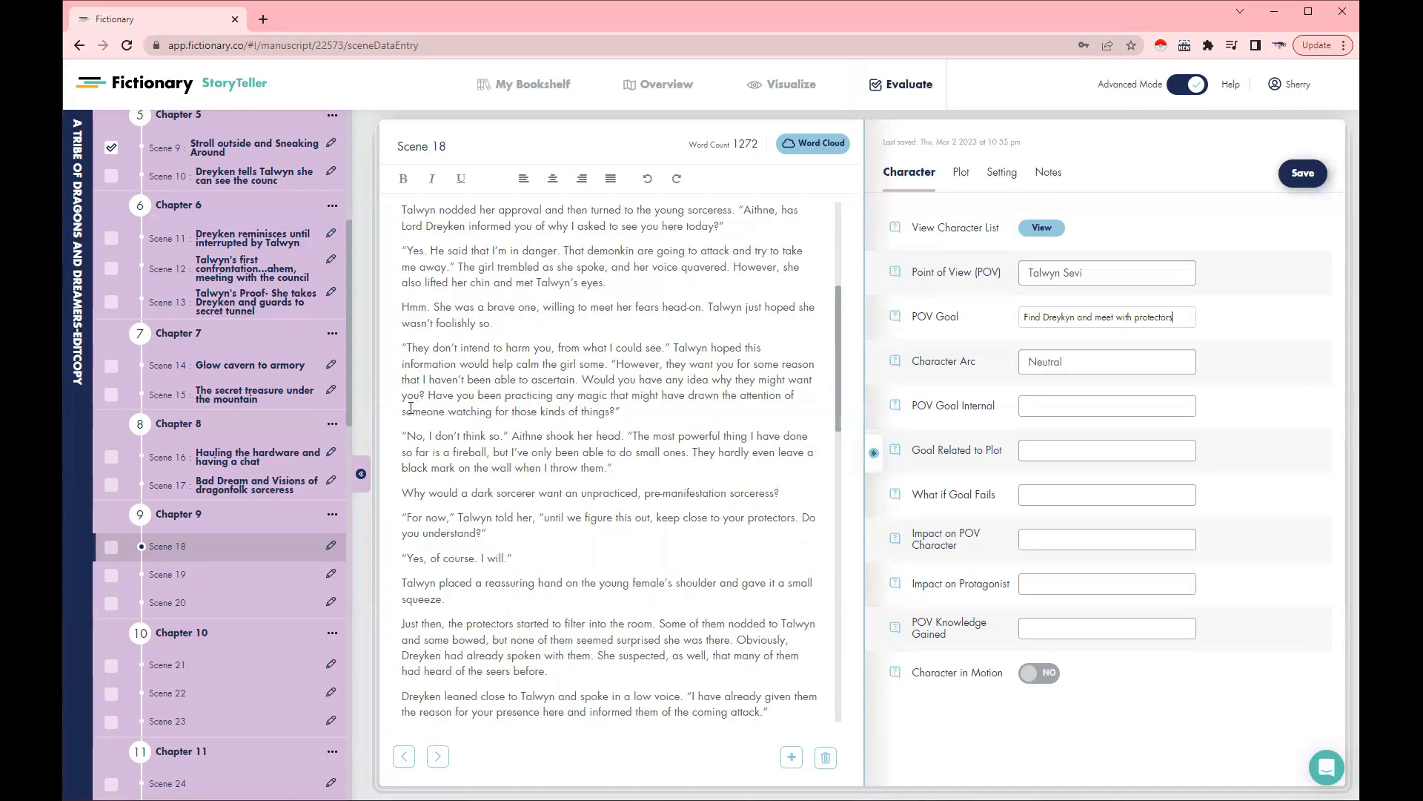
{"action": "scroll", "coordinate": [638, 427], "scroll_direction": "down", "scroll_amount": 1}
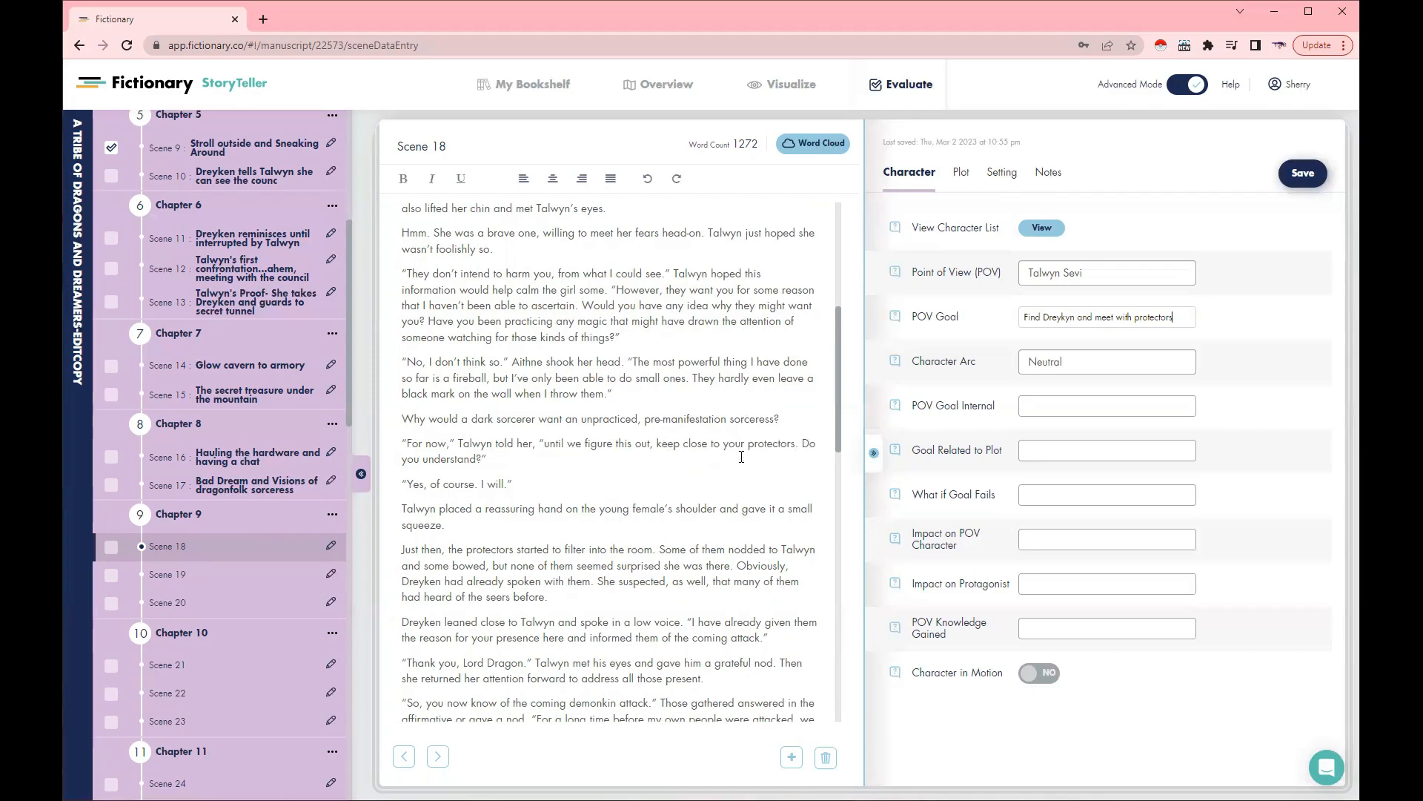
{"action": "scroll", "coordinate": [407, 415], "scroll_direction": "down", "scroll_amount": 2}
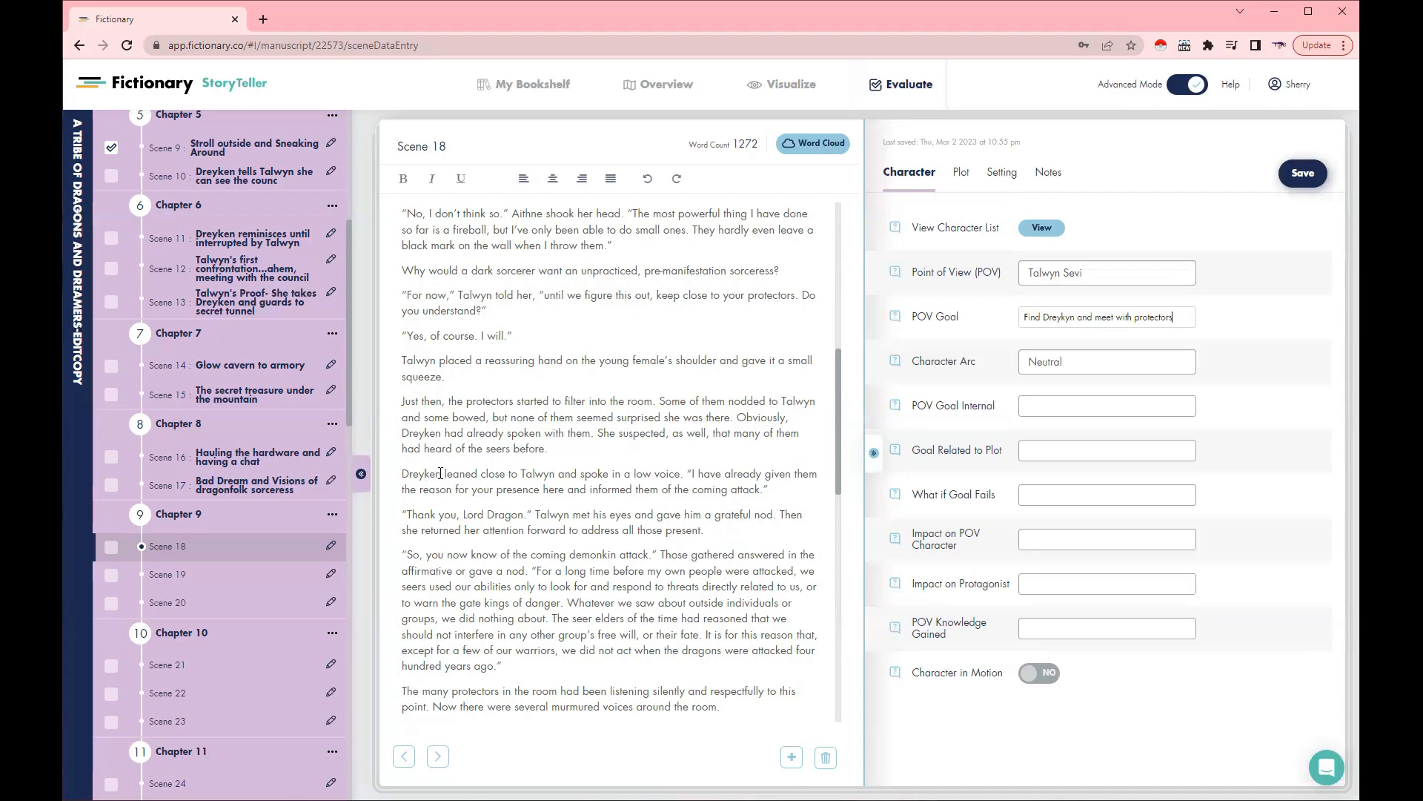
{"action": "scroll", "coordinate": [418, 436], "scroll_direction": "down", "scroll_amount": 1}
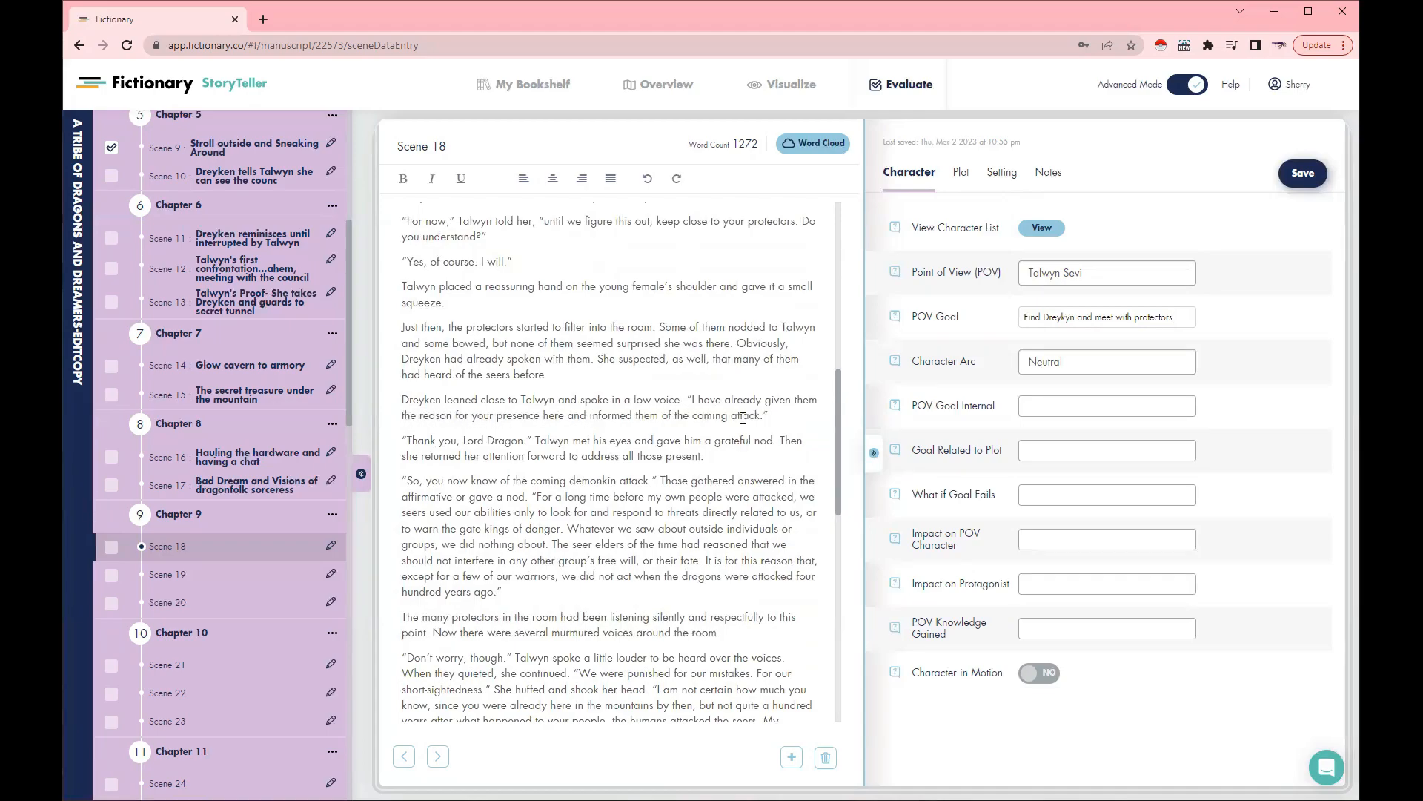
{"action": "scroll", "coordinate": [627, 324], "scroll_direction": "down", "scroll_amount": 2}
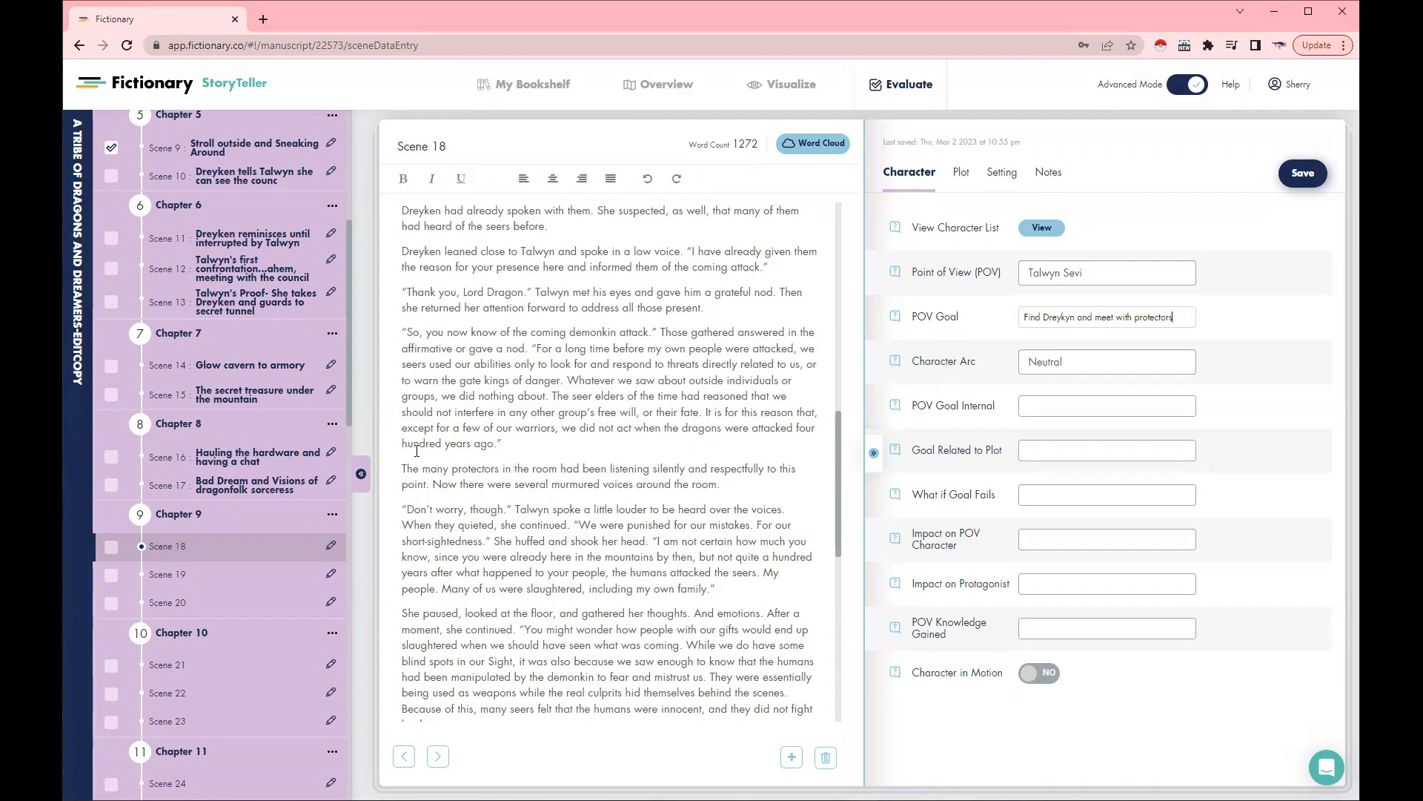
{"action": "scroll", "coordinate": [410, 463], "scroll_direction": "down", "scroll_amount": 1}
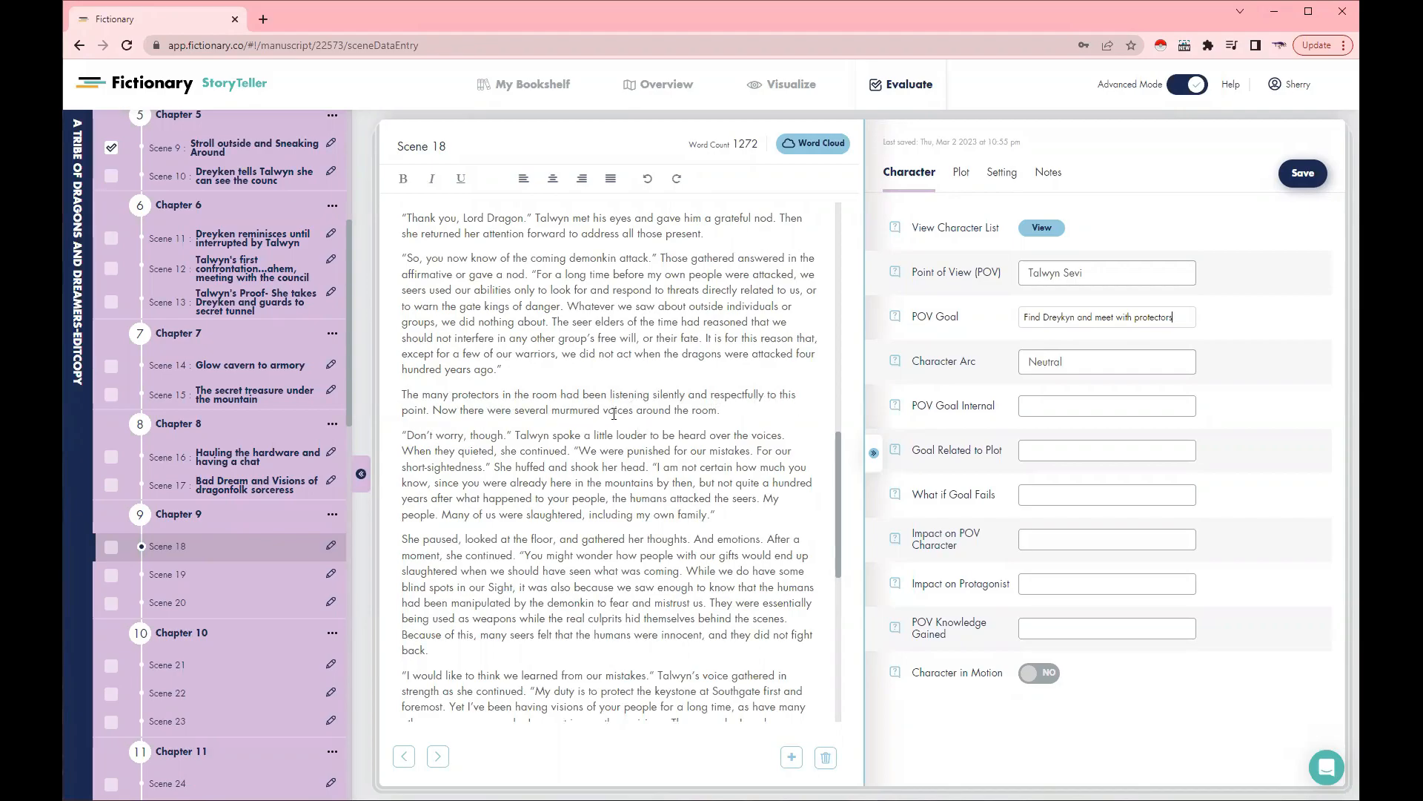
{"action": "scroll", "coordinate": [731, 447], "scroll_direction": "down", "scroll_amount": 1}
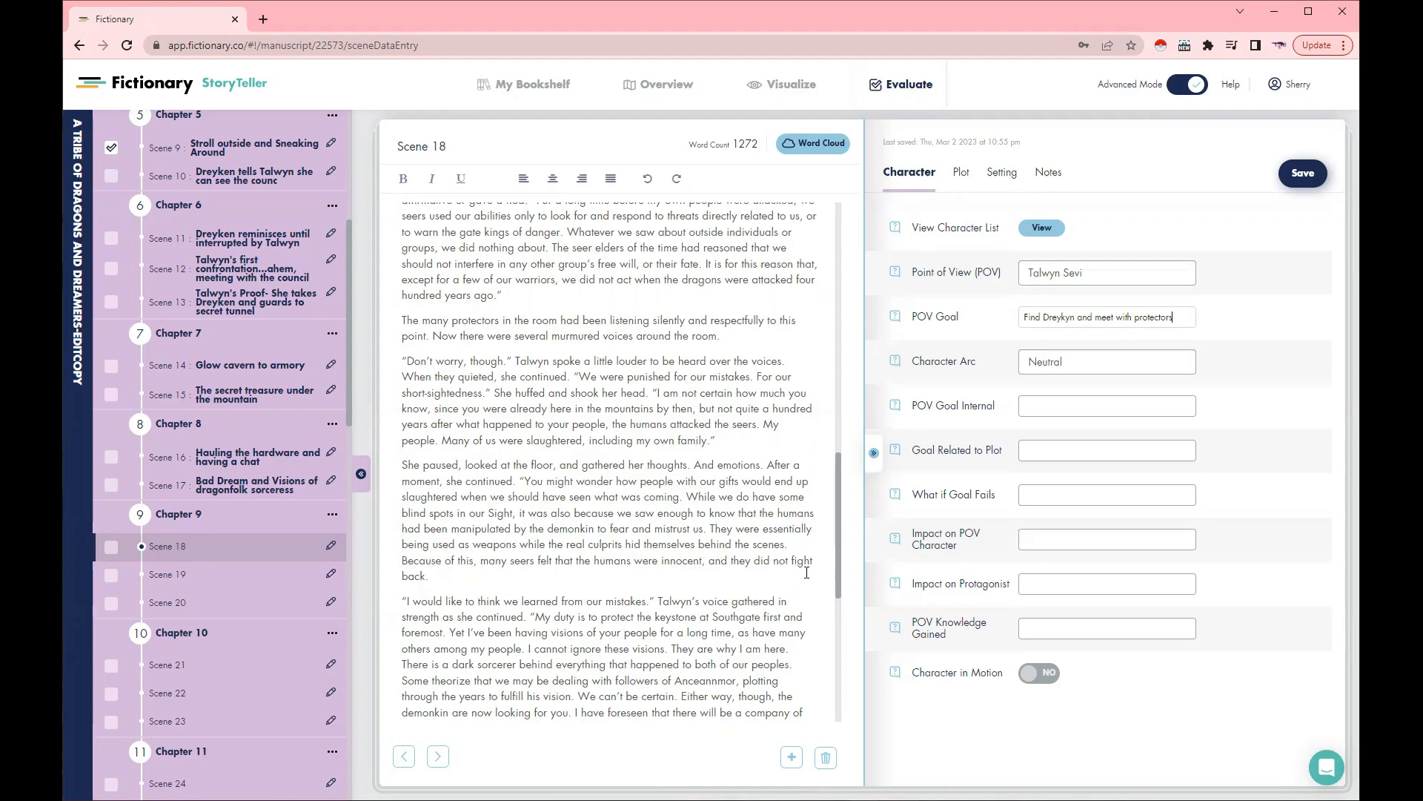
{"action": "scroll", "coordinate": [420, 598], "scroll_direction": "down", "scroll_amount": 1}
{"action": "scroll", "coordinate": [412, 574], "scroll_direction": "down", "scroll_amount": 2}
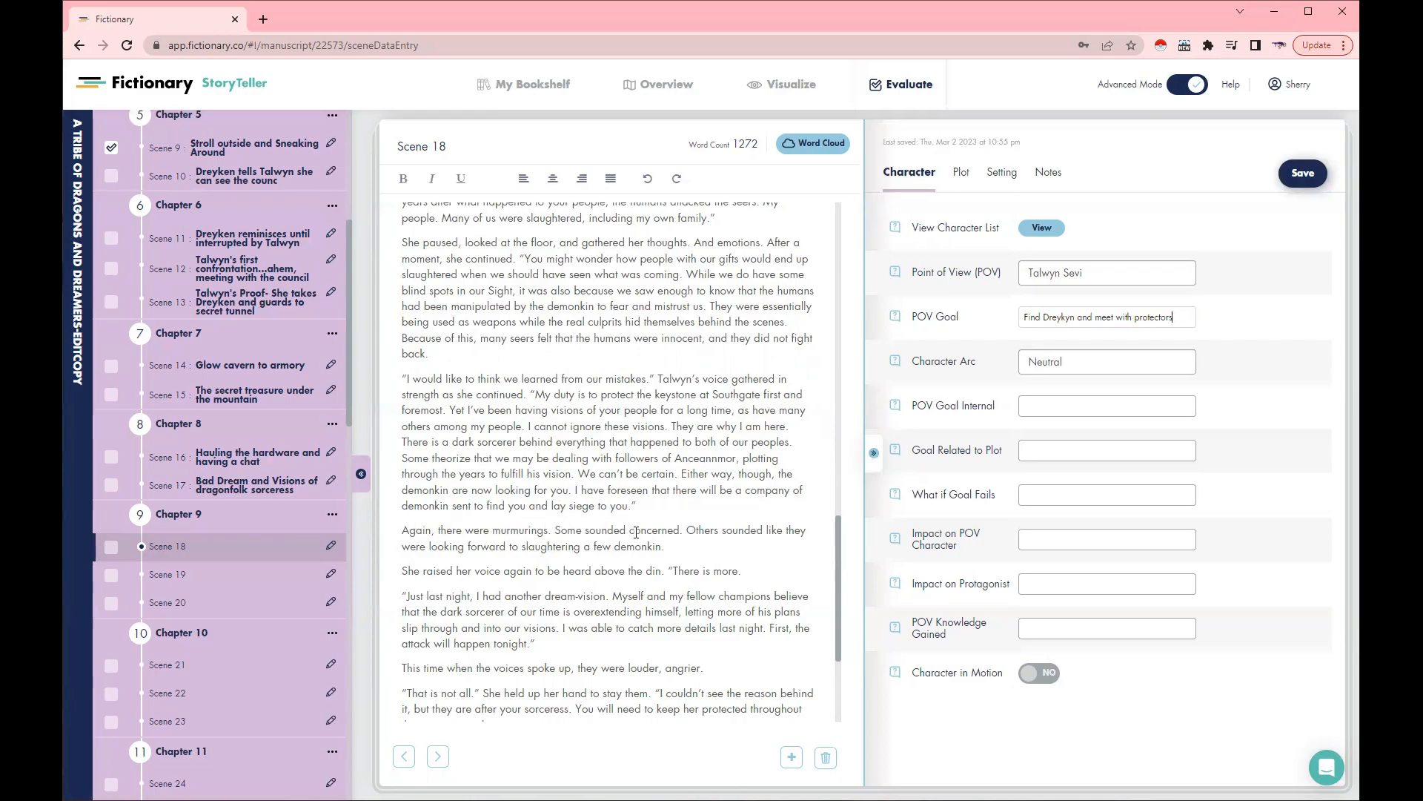
{"action": "scroll", "coordinate": [412, 564], "scroll_direction": "down", "scroll_amount": 1}
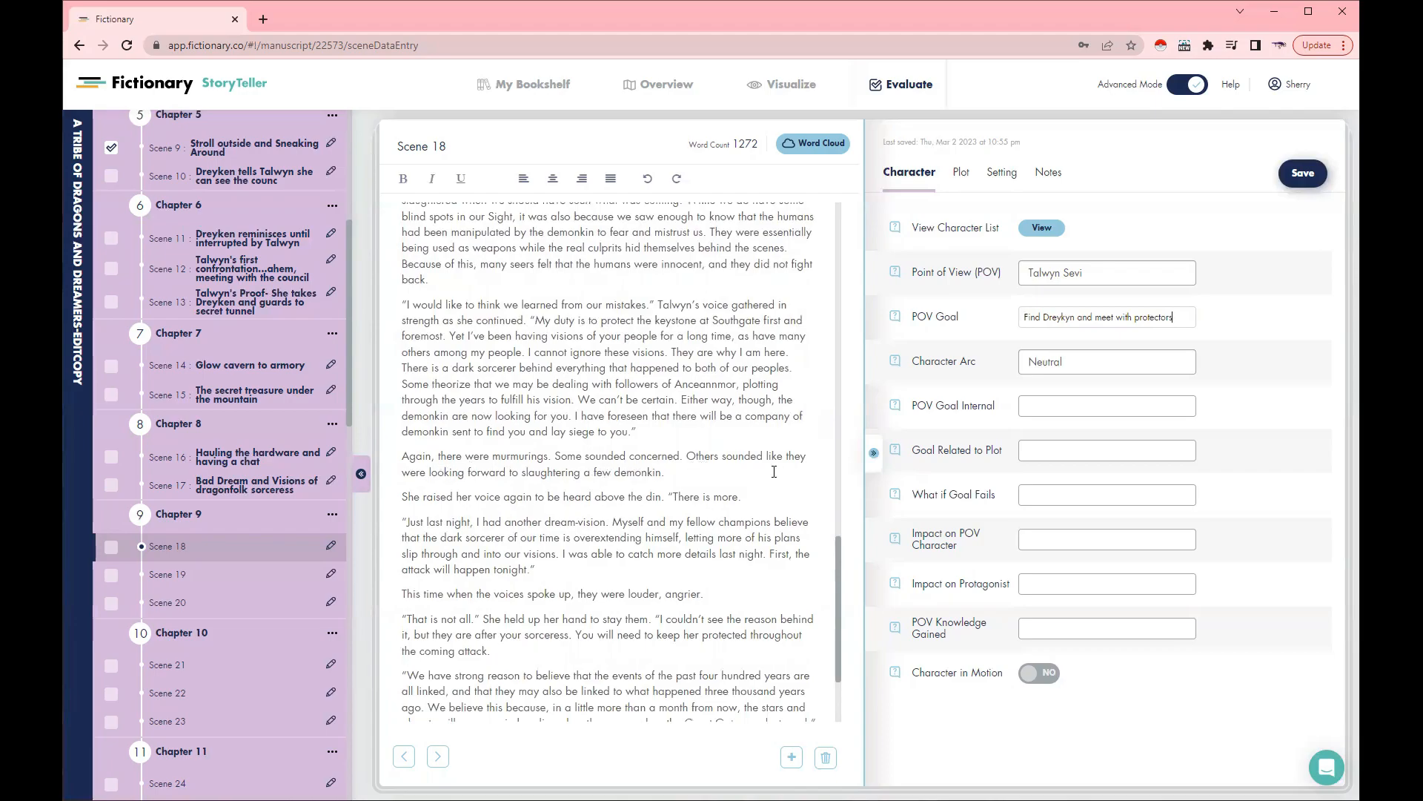
{"action": "scroll", "coordinate": [447, 488], "scroll_direction": "down", "scroll_amount": 1}
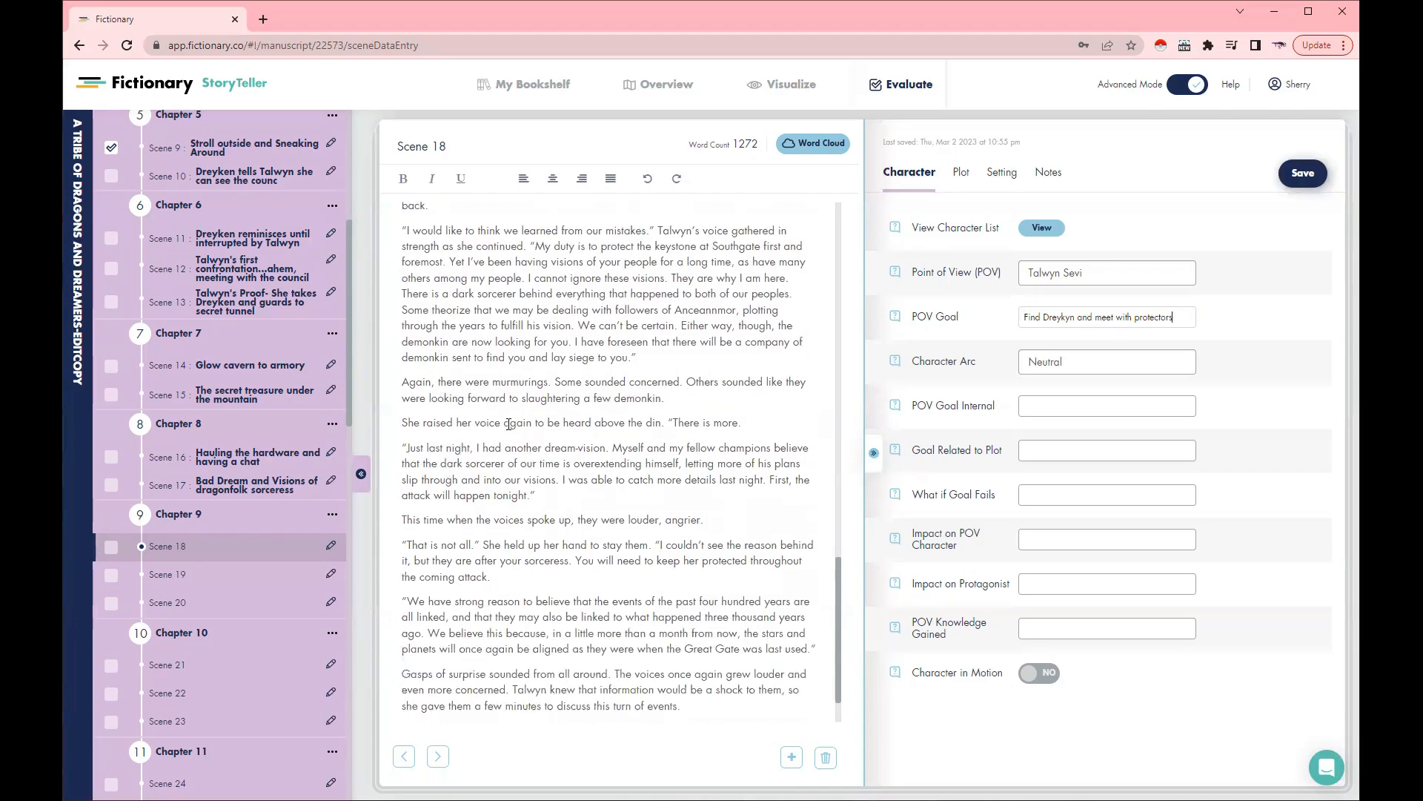
{"action": "scroll", "coordinate": [697, 411], "scroll_direction": "down", "scroll_amount": 1}
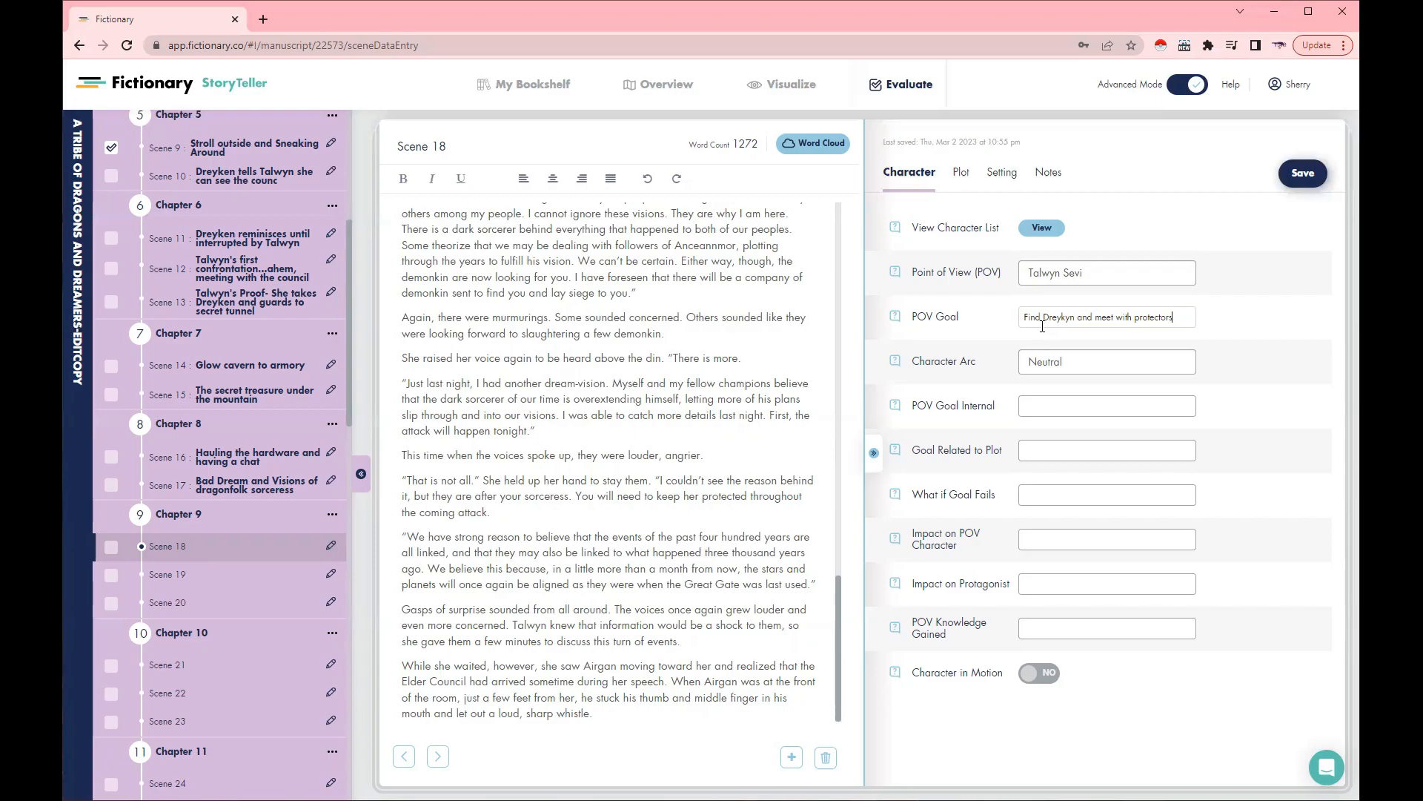
Enter "To make herself and her people uunderstood" as Scene 18's internal POV goal
{"action": "left_click", "coordinate": [1061, 403]}
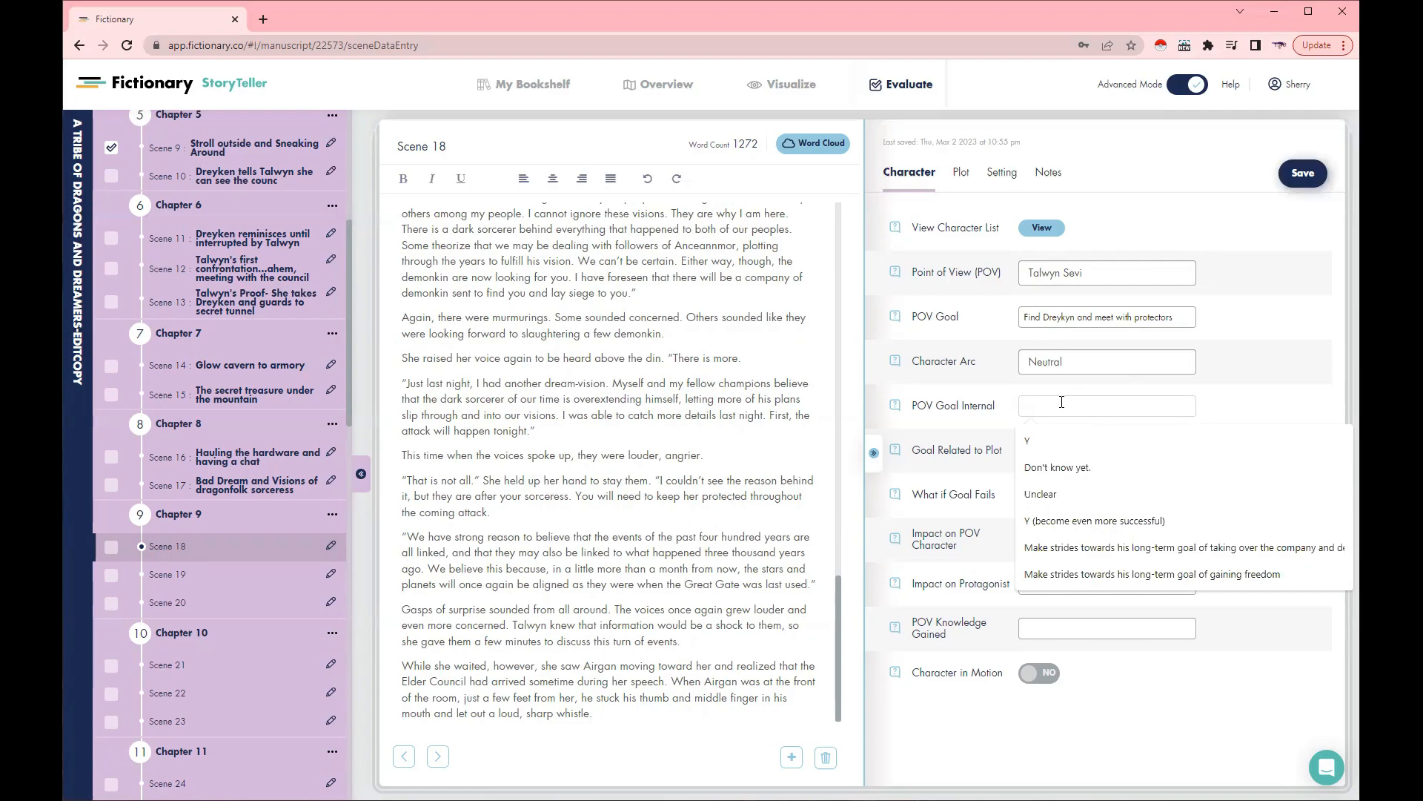
{"action": "type", "text": "To make herself ond her "}
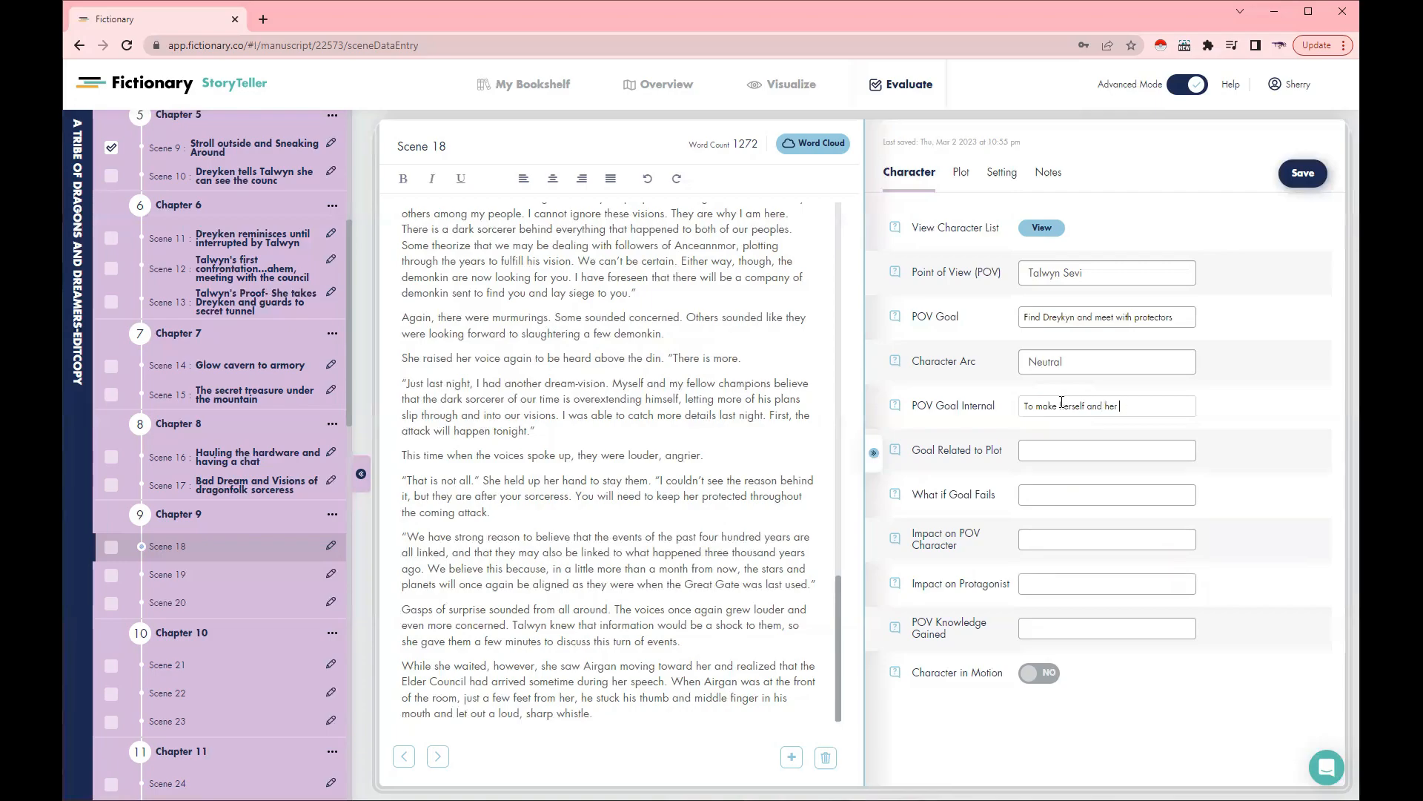
{"action": "type", "text": "people uunderstood"}
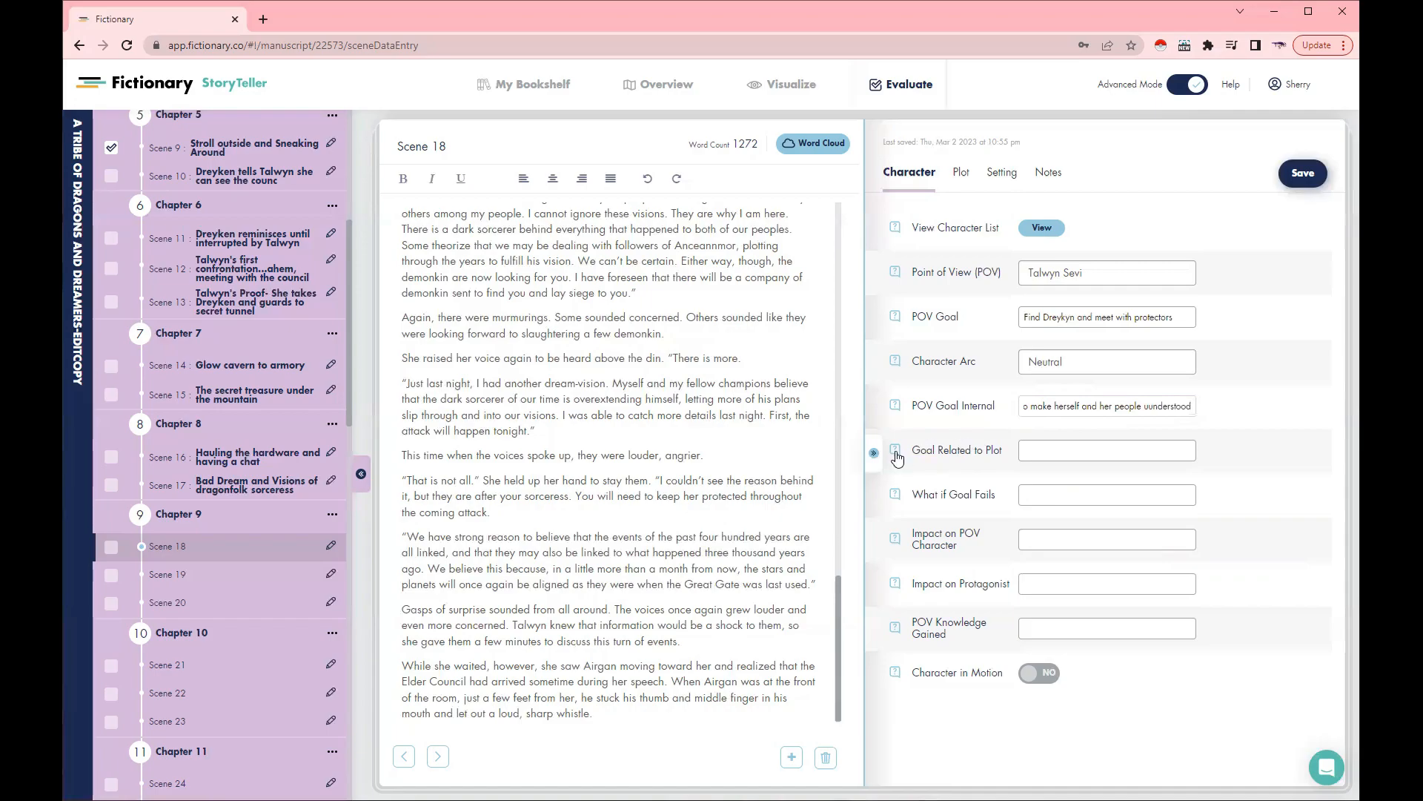
Set Scene 18's Goal Related to Plot to Y and What if Goal Fails to S
{"action": "left_click", "coordinate": [1083, 447]}
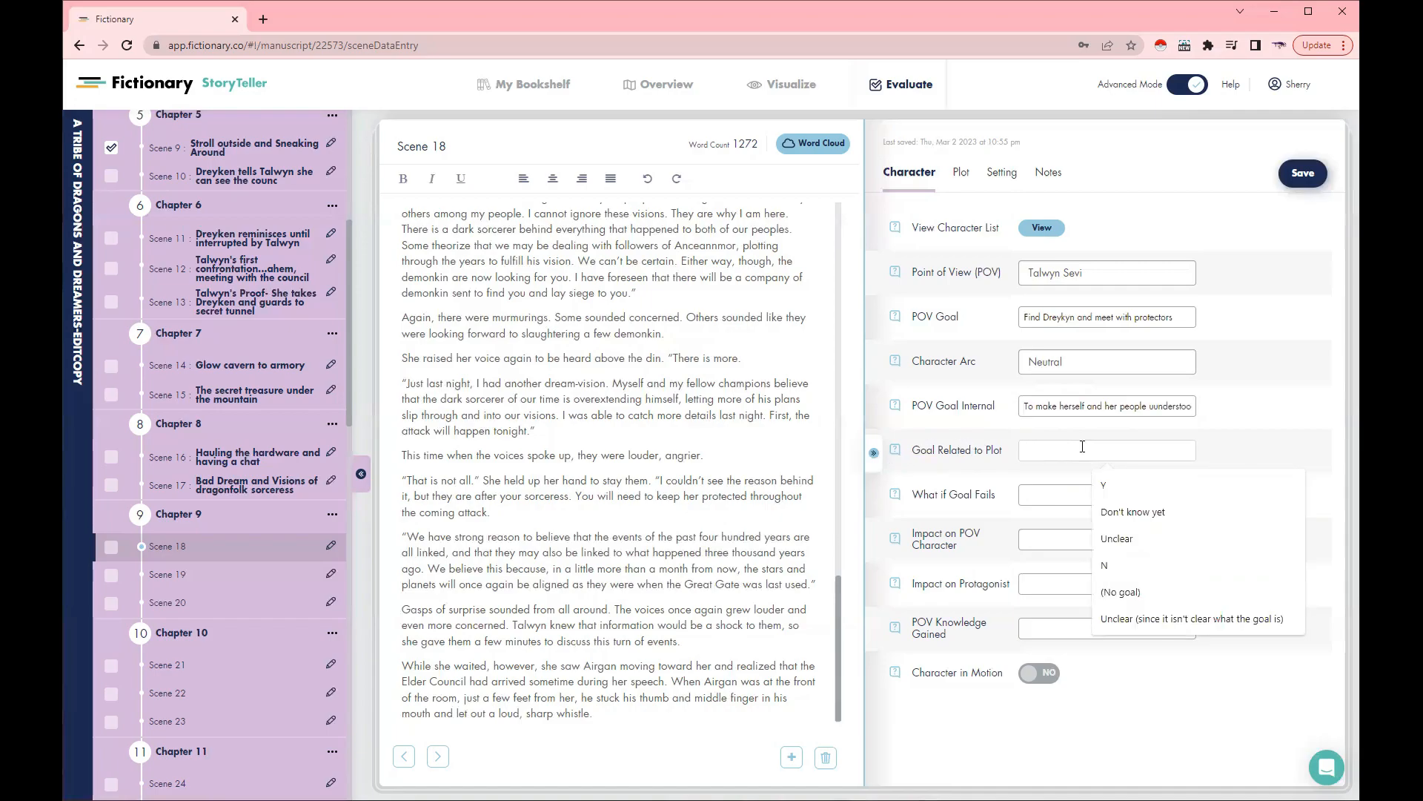
{"action": "left_click", "coordinate": [1106, 486]}
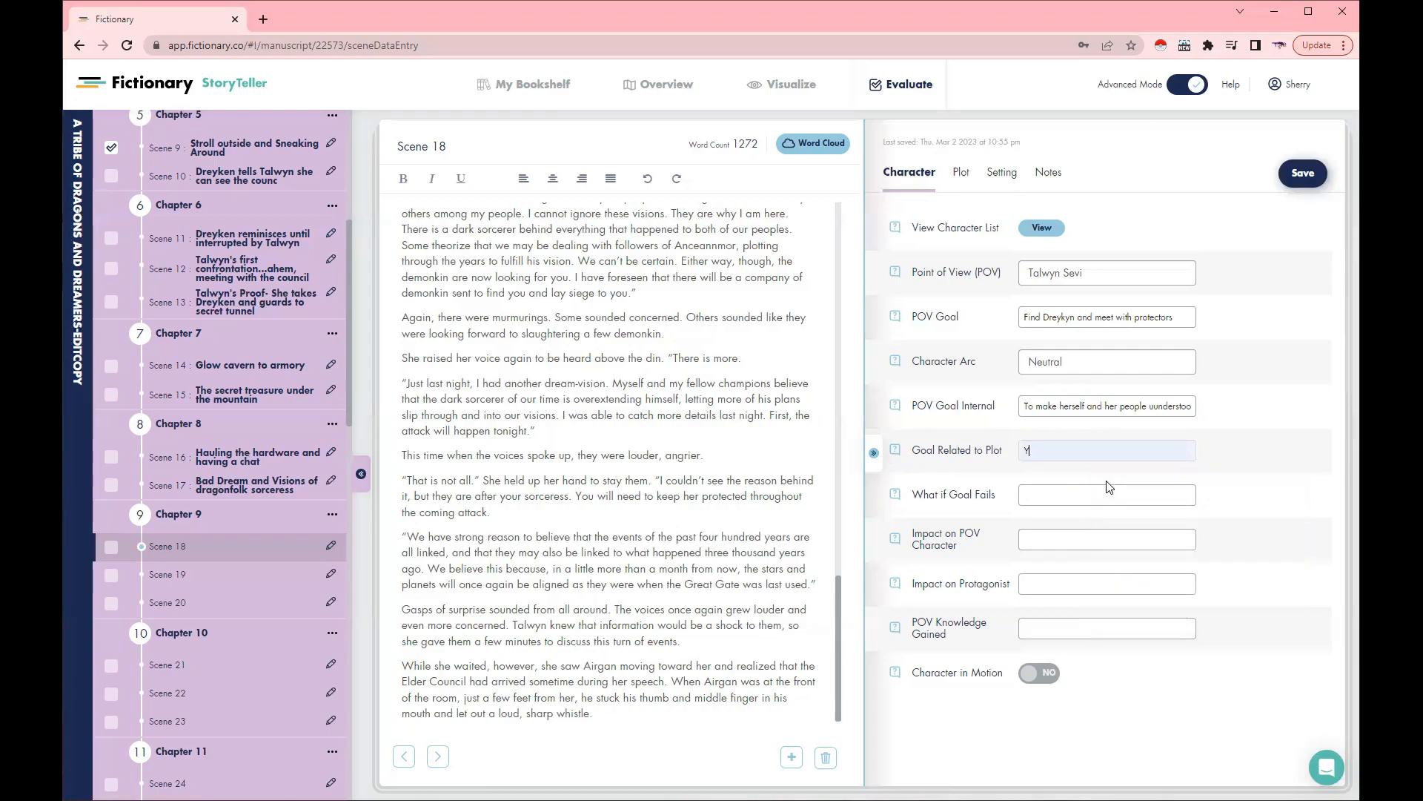
{"action": "left_click", "coordinate": [1038, 497]}
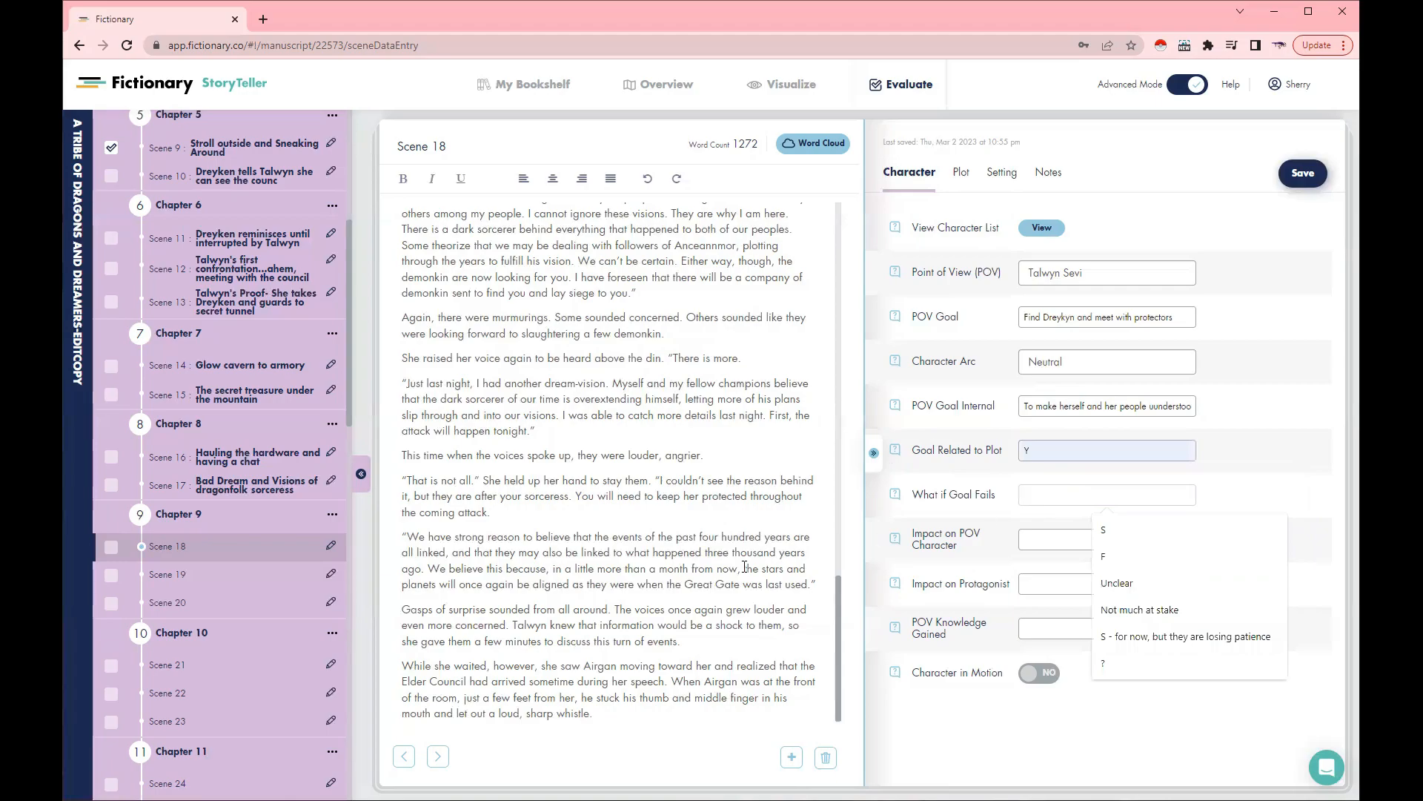
{"action": "left_click", "coordinate": [1124, 532]}
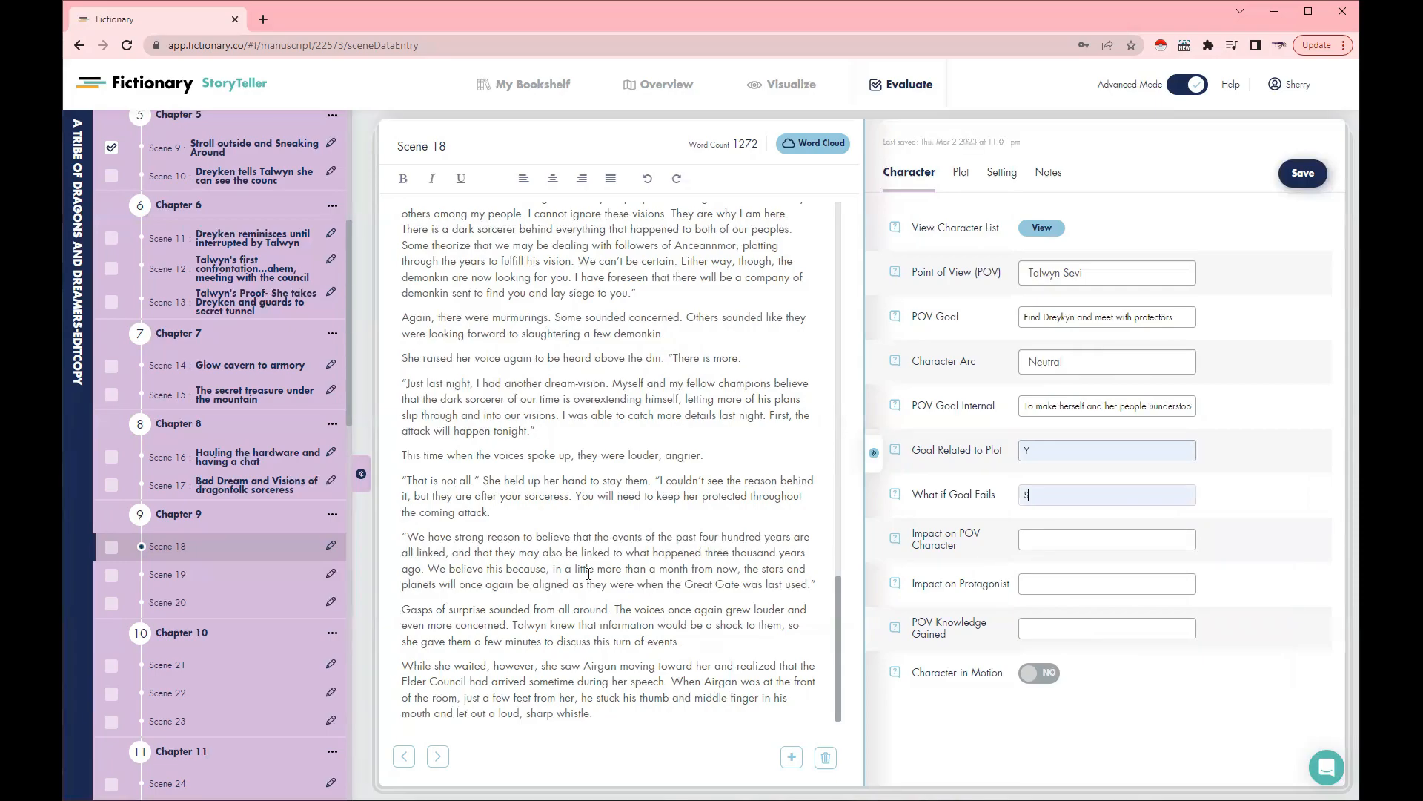
Set Scene 18's impact on the POV character and impact on the protagonist both to +
{"action": "scroll", "coordinate": [654, 545], "scroll_direction": "up", "scroll_amount": 2}
{"action": "scroll", "coordinate": [654, 545], "scroll_direction": "down", "scroll_amount": 2}
{"action": "left_click", "coordinate": [1040, 535]}
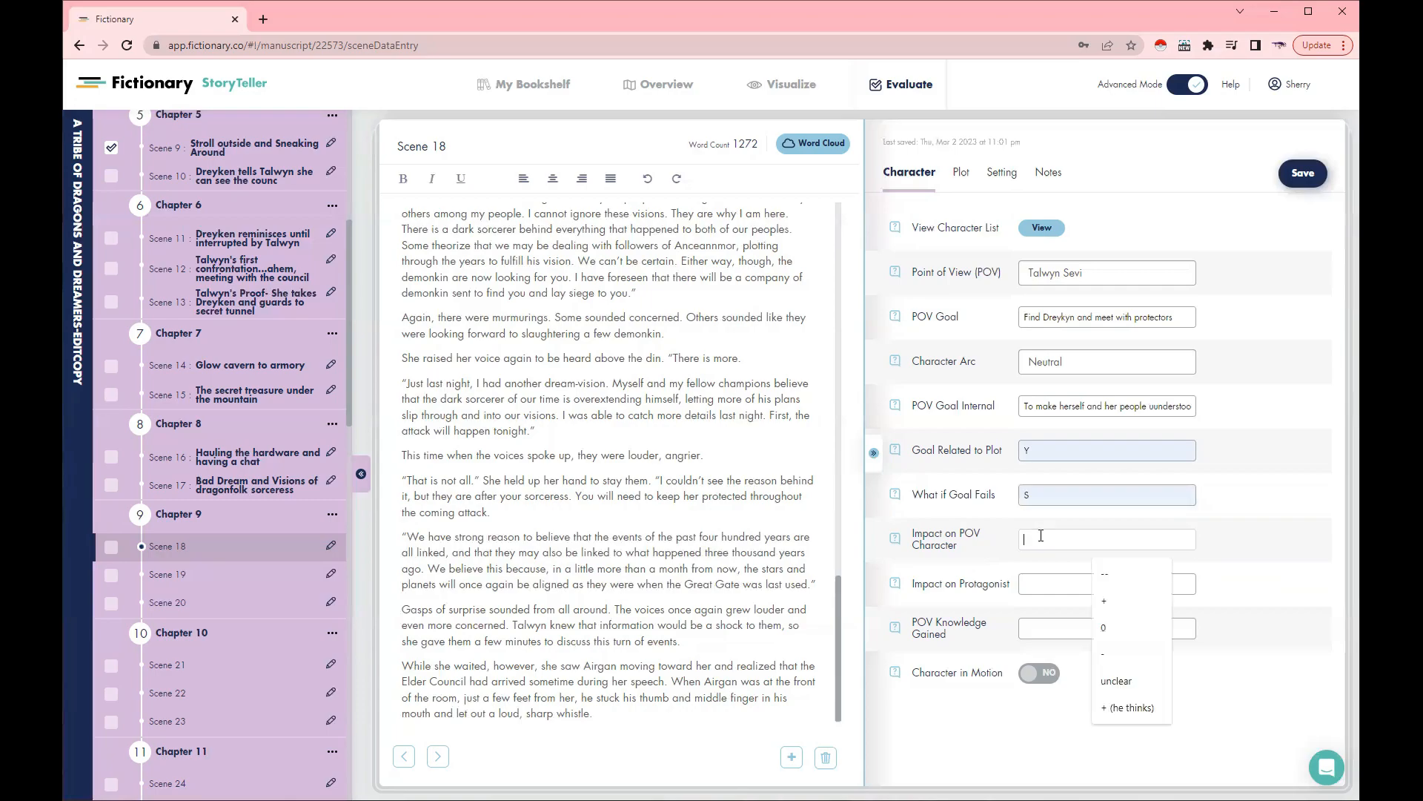
{"action": "left_click", "coordinate": [1112, 597]}
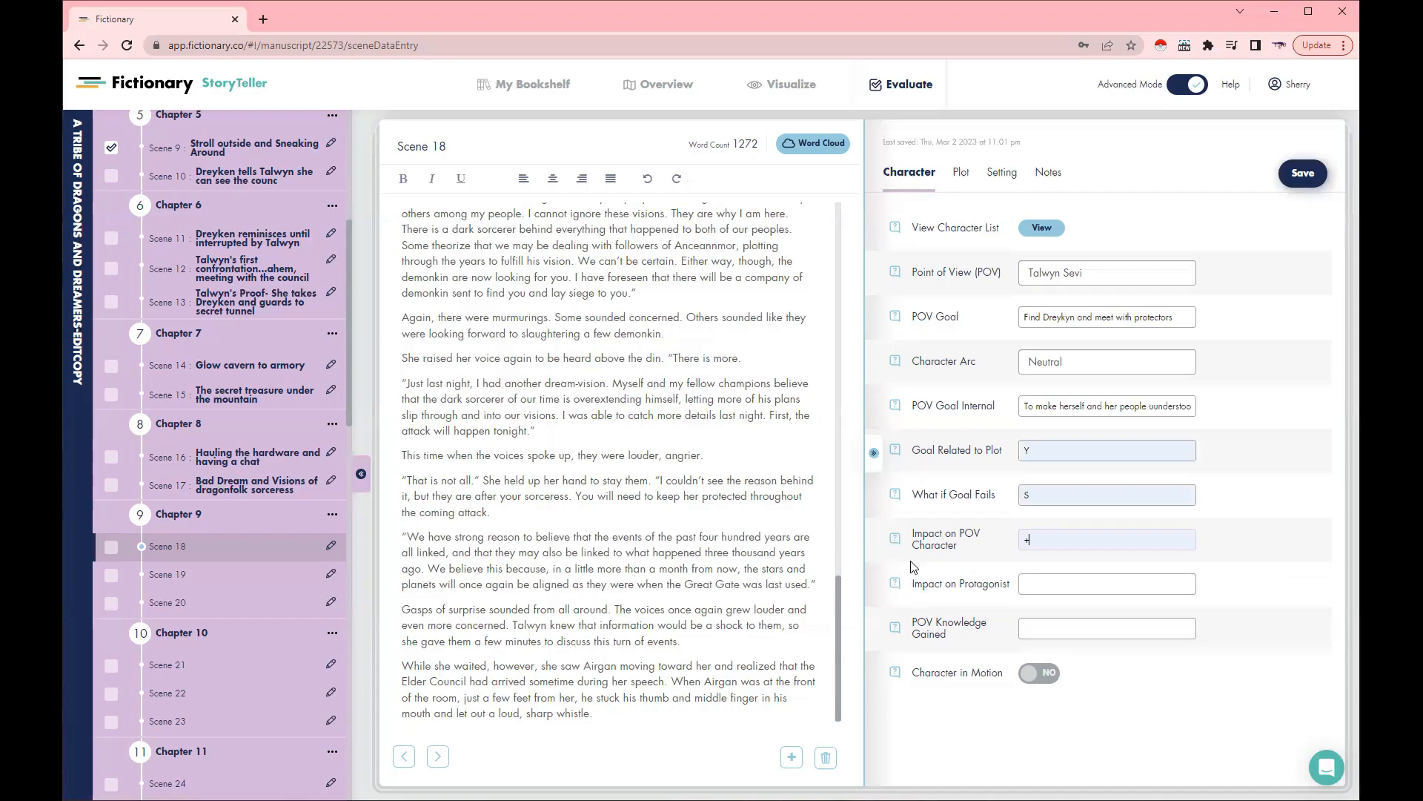
{"action": "left_click", "coordinate": [1041, 583]}
{"action": "left_click", "coordinate": [1048, 614]}
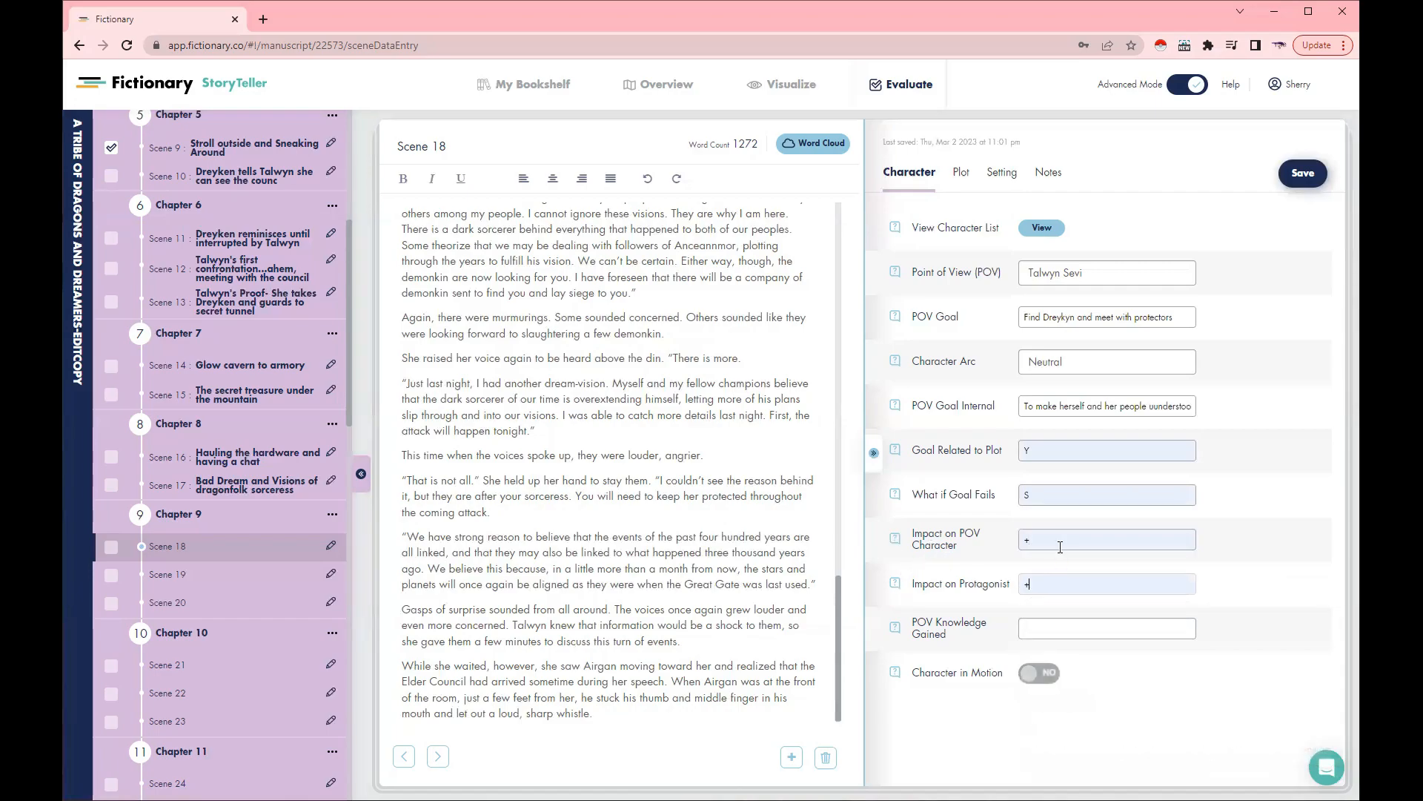
{"action": "left_click", "coordinate": [1056, 541]}
{"action": "key", "text": "BackSpace"}
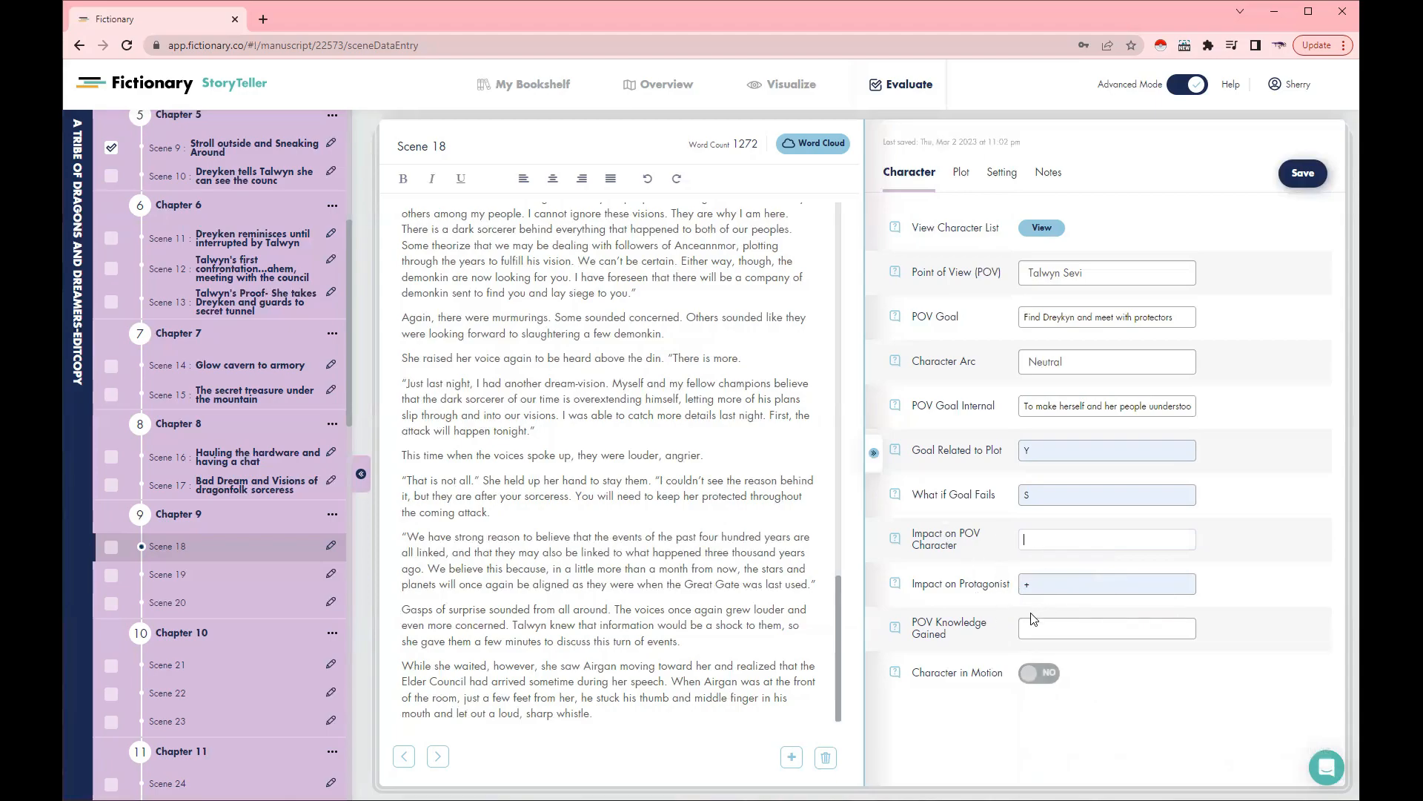
{"action": "left_click", "coordinate": [1028, 541]}
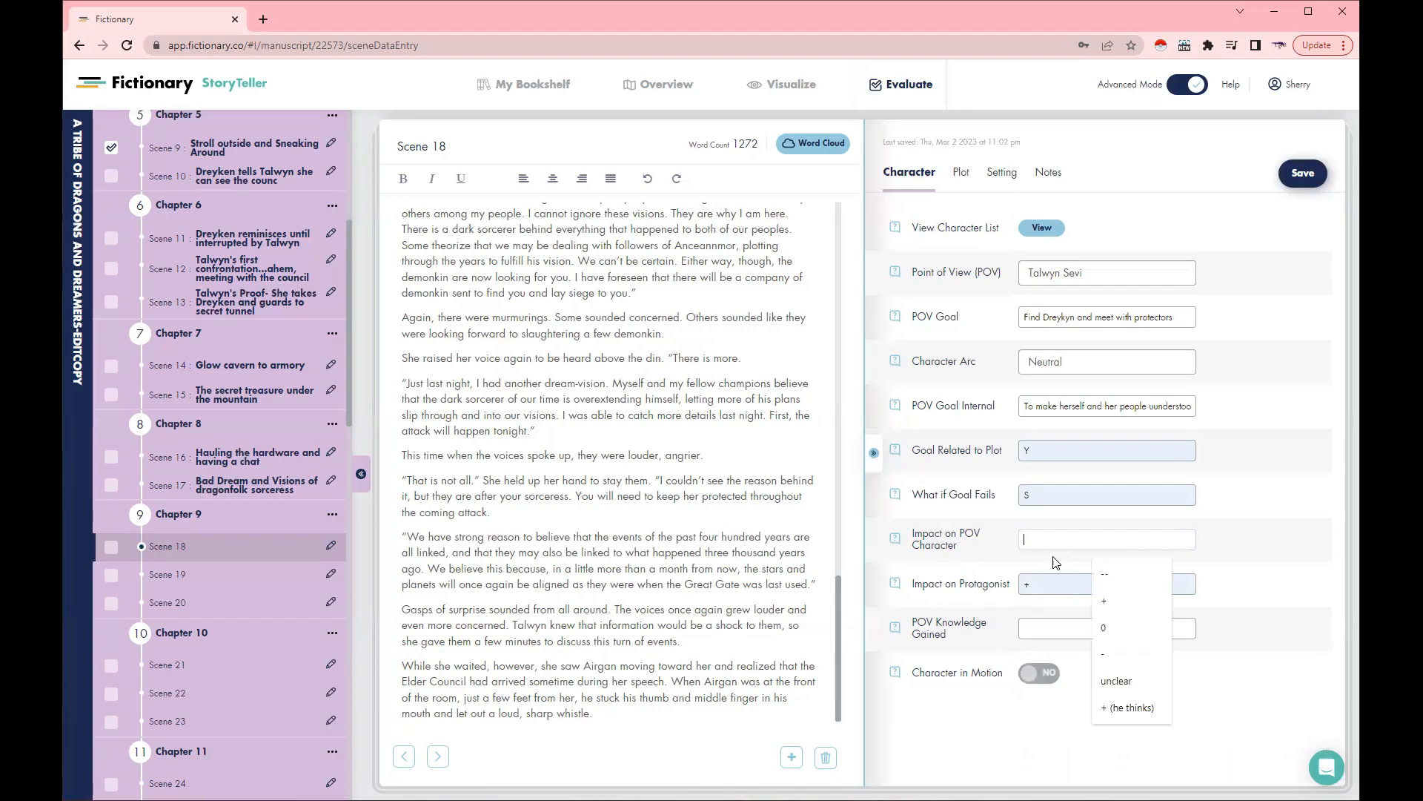
{"action": "left_click", "coordinate": [1115, 596]}
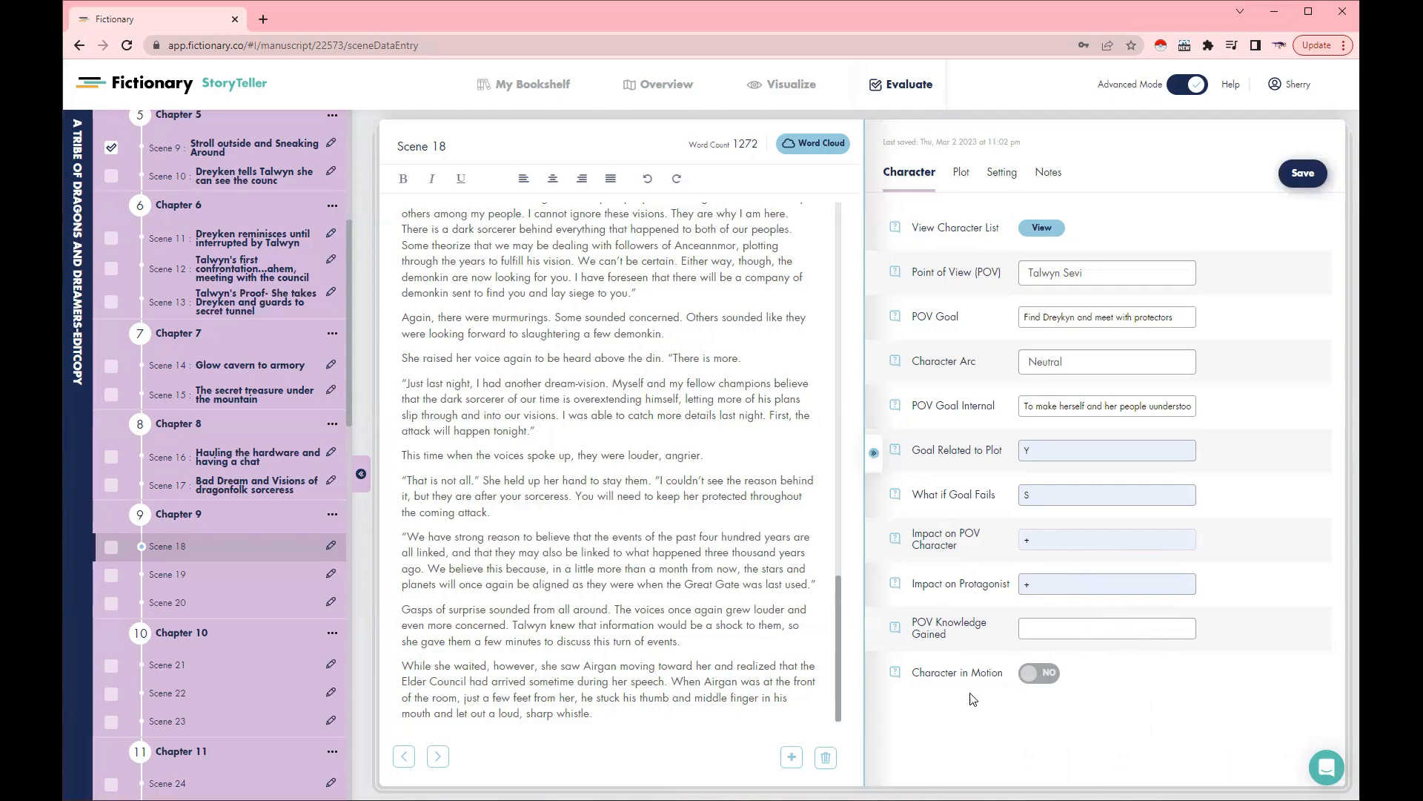
Set Character in Motion to Yes for Scene 18 and save the scene evaluation
{"action": "left_click", "coordinate": [1045, 674]}
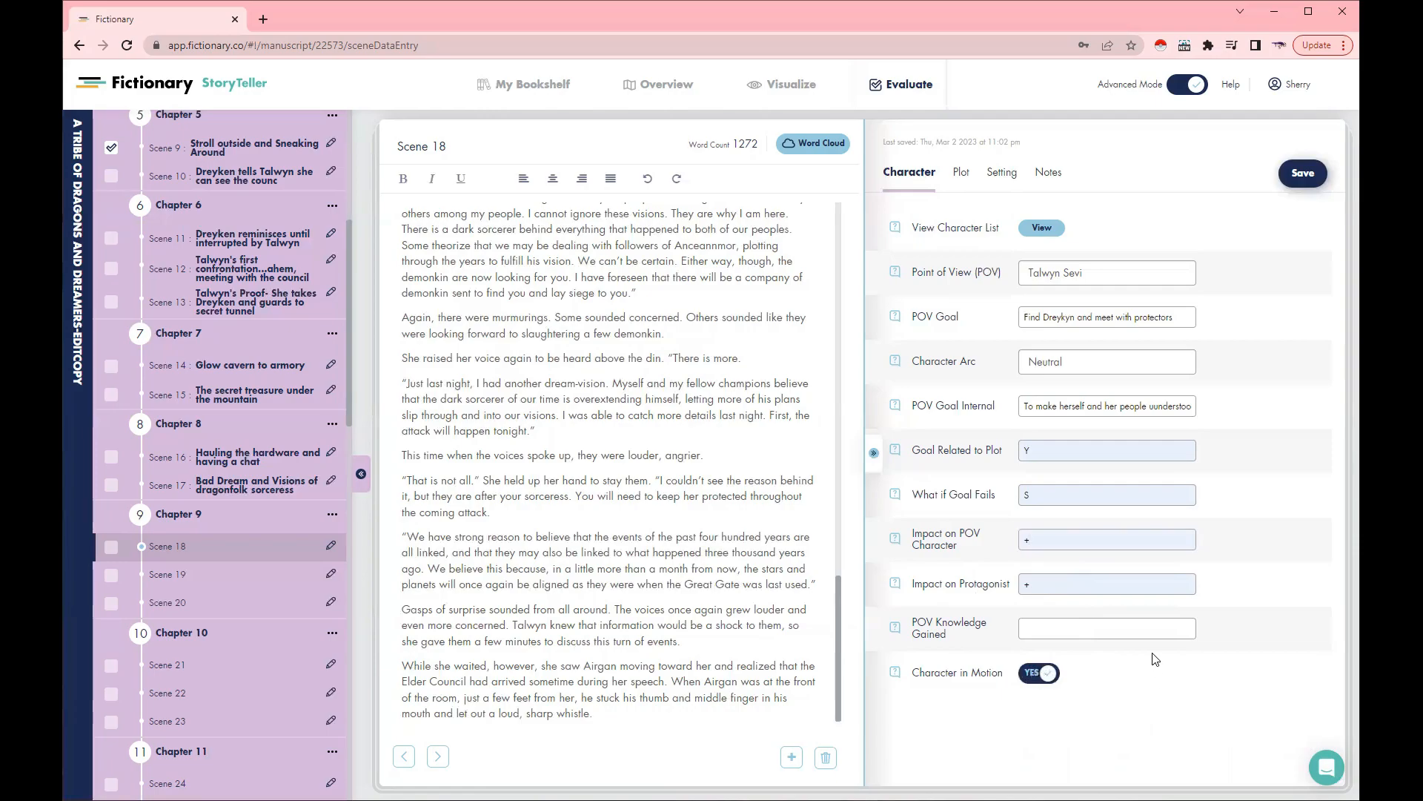
{"action": "left_click", "coordinate": [1305, 173]}
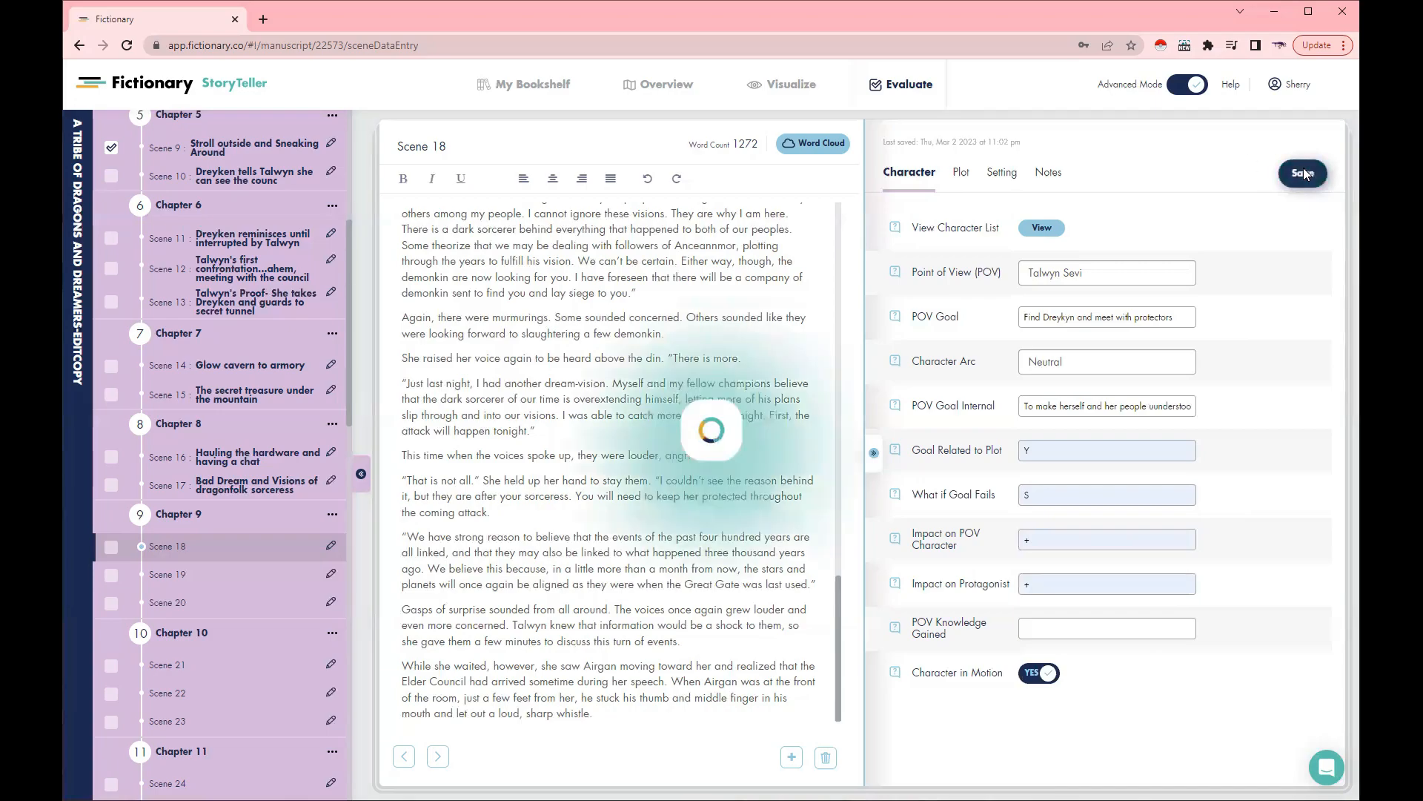
Name Scene 18 "Talewyn Meets with Protectors" in its plot elements
{"action": "left_click", "coordinate": [962, 174]}
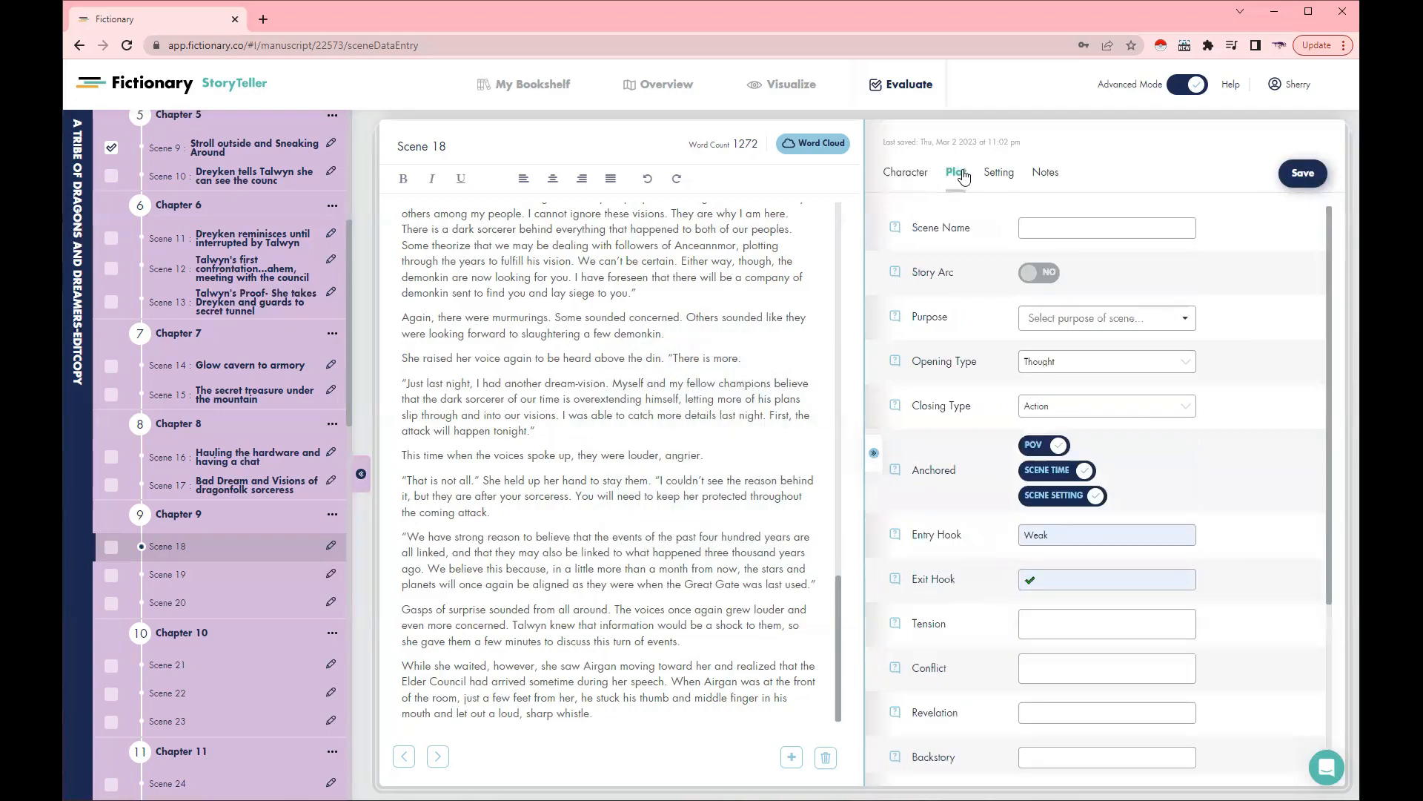
{"action": "left_click", "coordinate": [1063, 227]}
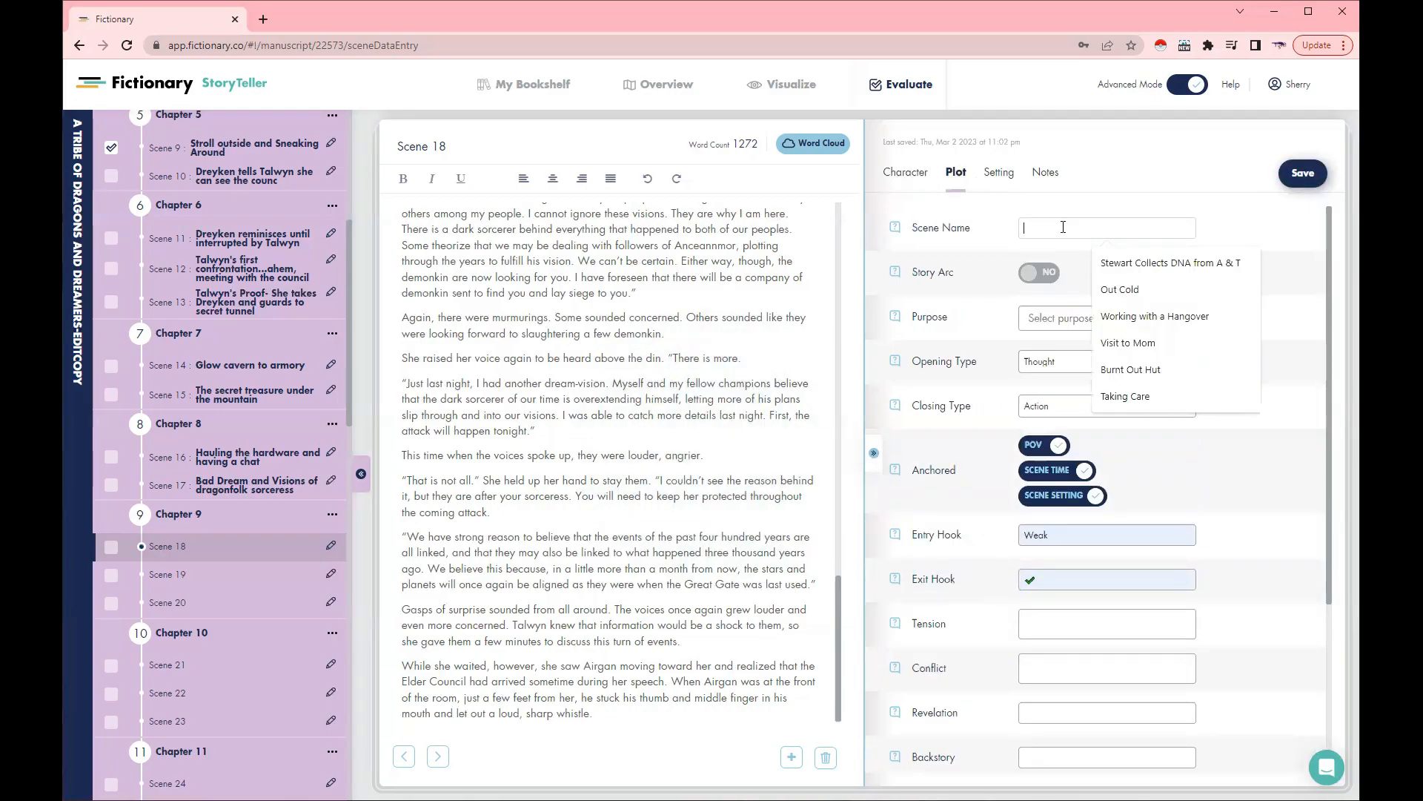
{"action": "type", "text": "Talewyn"}
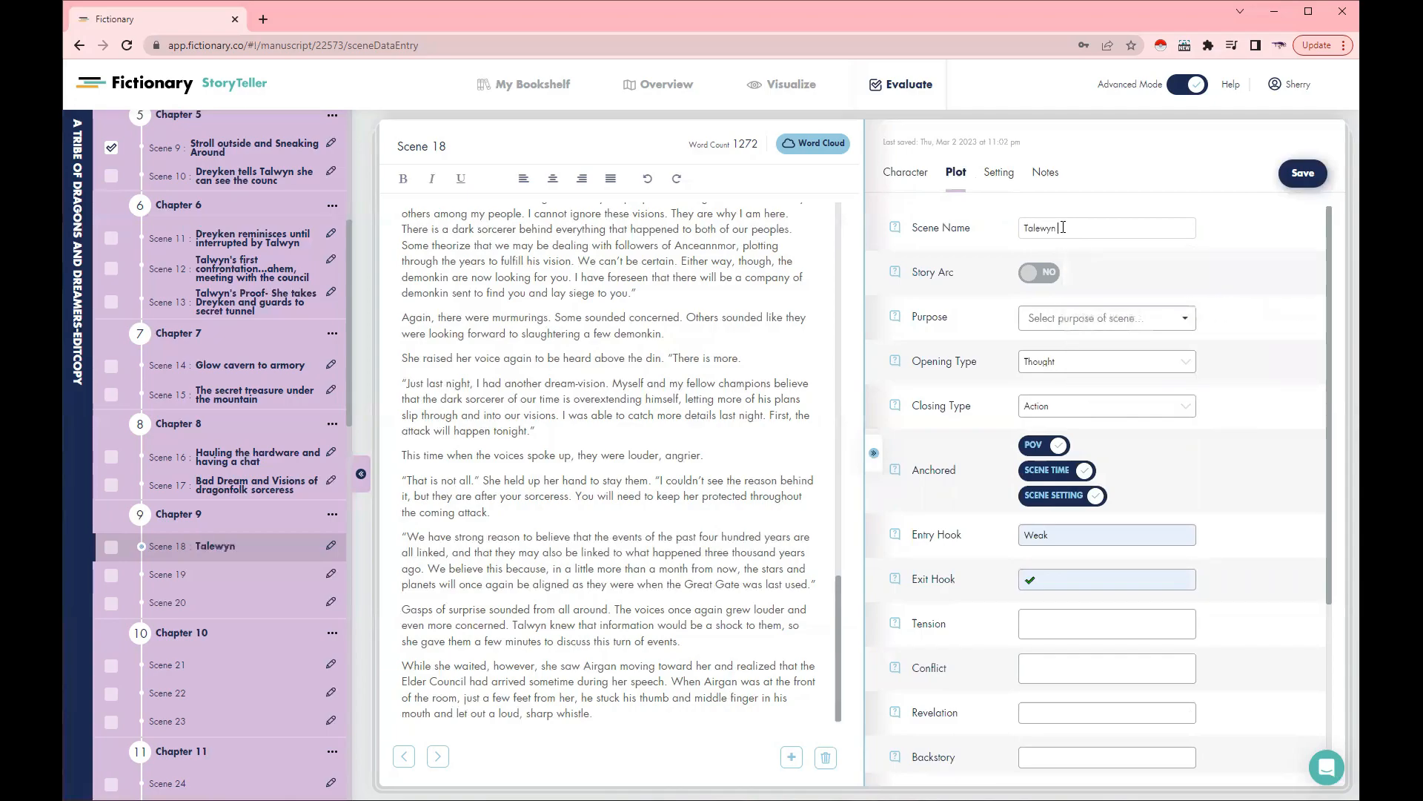
{"action": "type", "text": " m"}
{"action": "type", "text": "Meets with"}
{"action": "type", "text": " Protectors"}
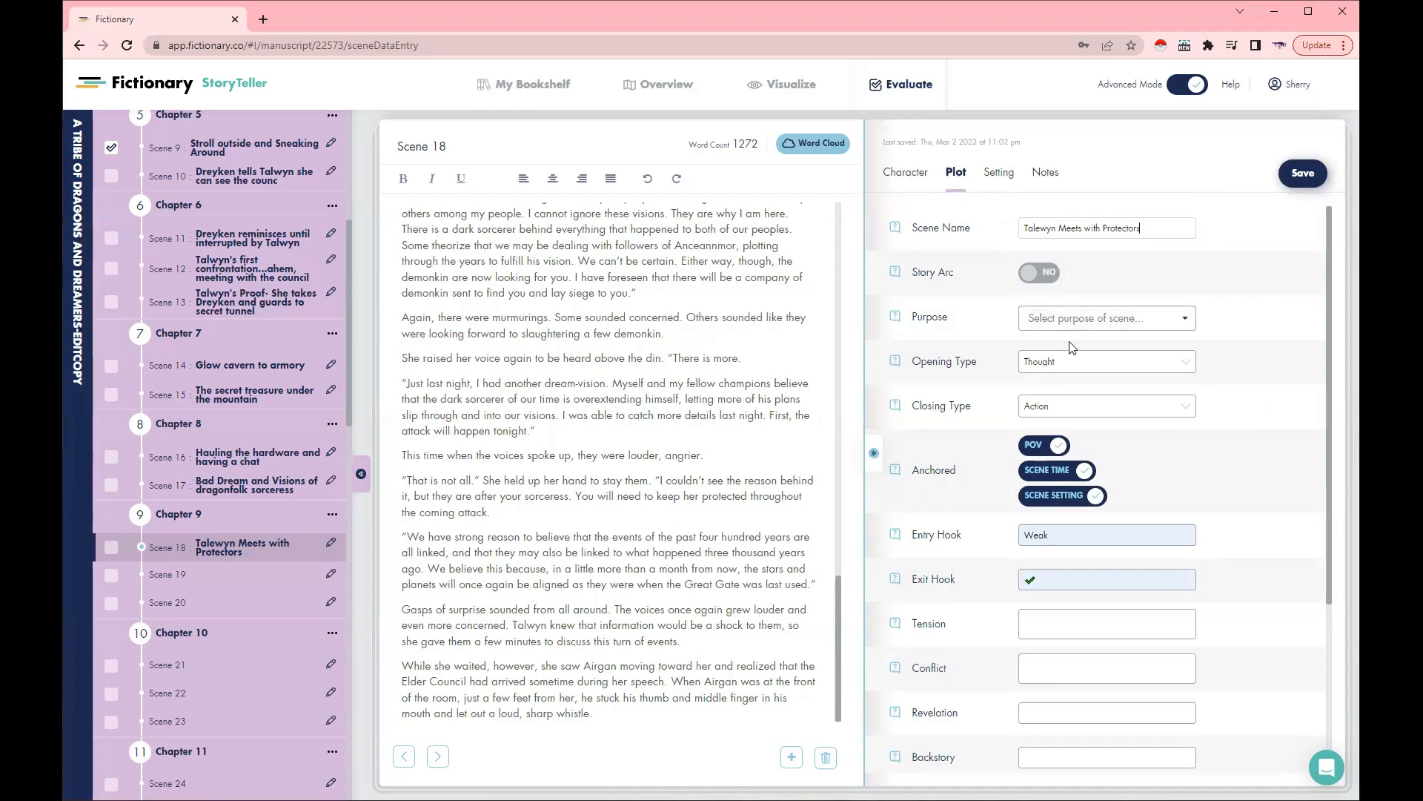
Review the available scene purposes and set Scene 18's purpose to Build suspense
{"action": "left_click", "coordinate": [1108, 318]}
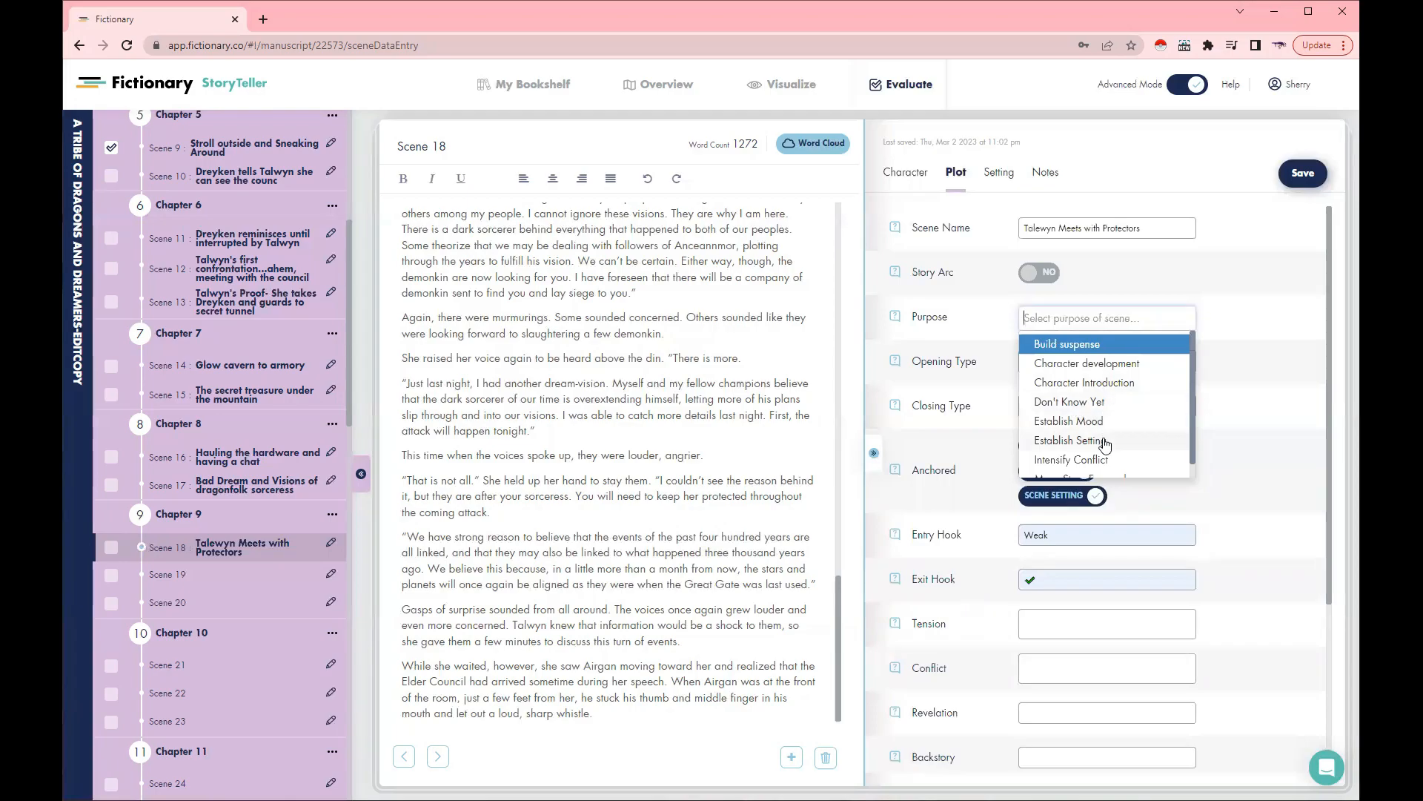
{"action": "scroll", "coordinate": [1105, 444], "scroll_direction": "down", "scroll_amount": 1}
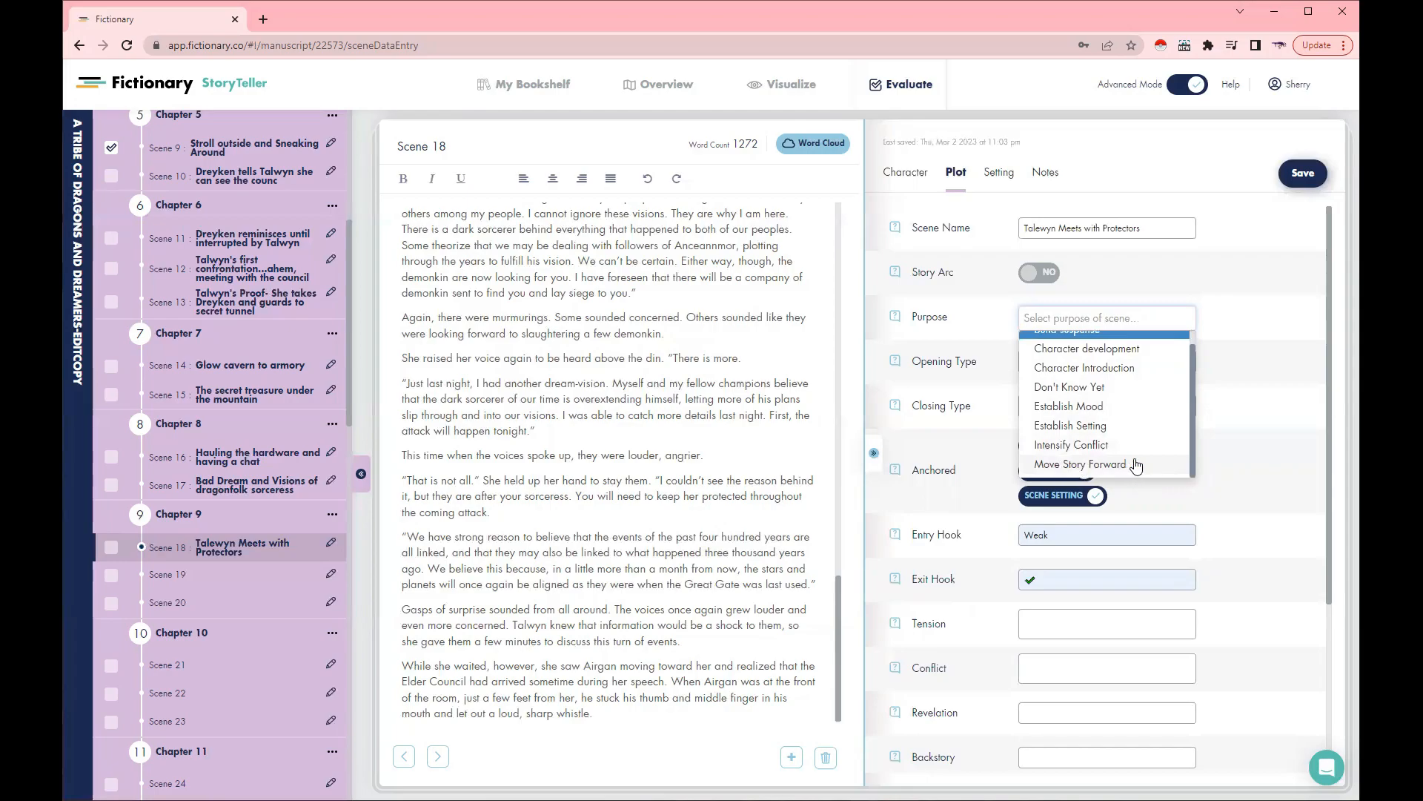
{"action": "scroll", "coordinate": [1137, 464], "scroll_direction": "up", "scroll_amount": 1}
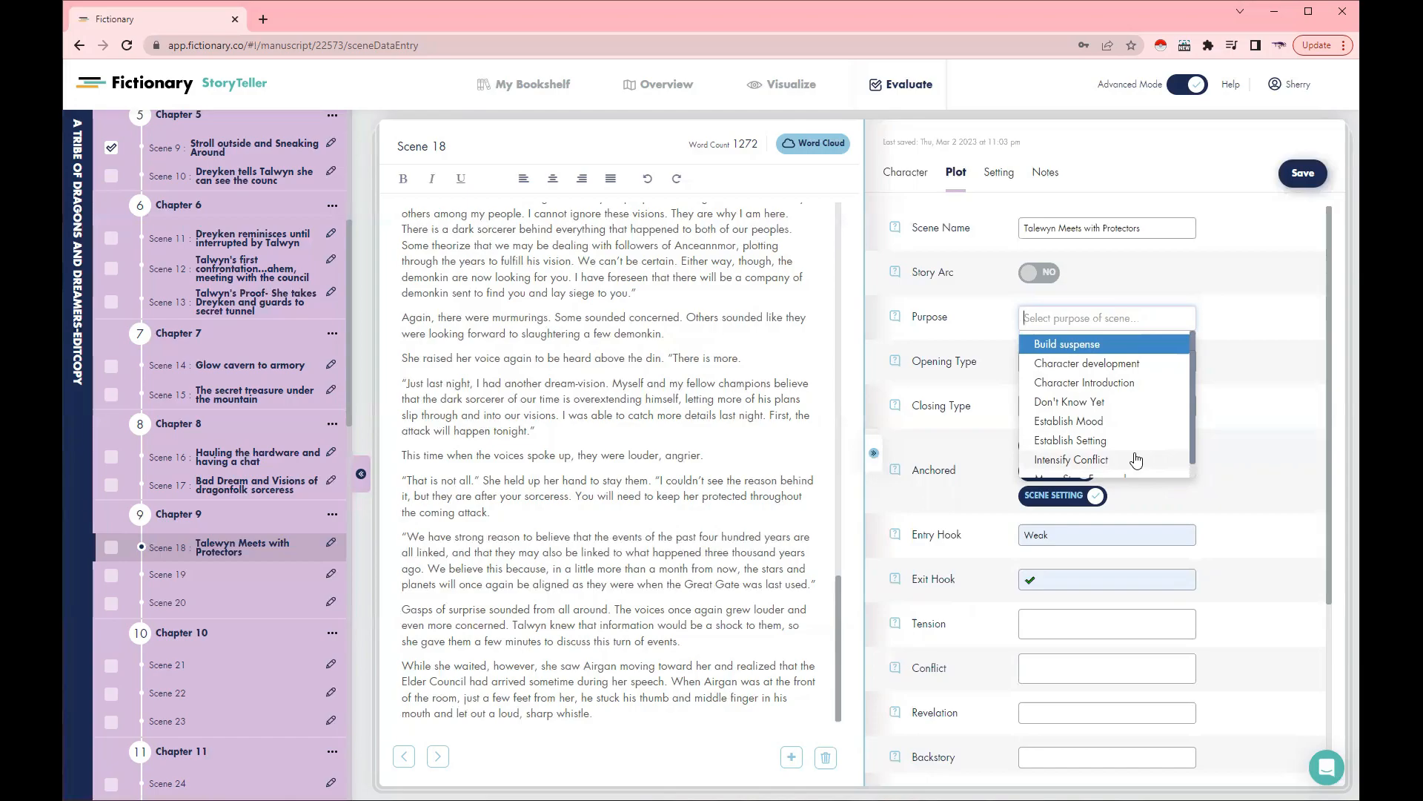
{"action": "scroll", "coordinate": [1136, 461], "scroll_direction": "down", "scroll_amount": 1}
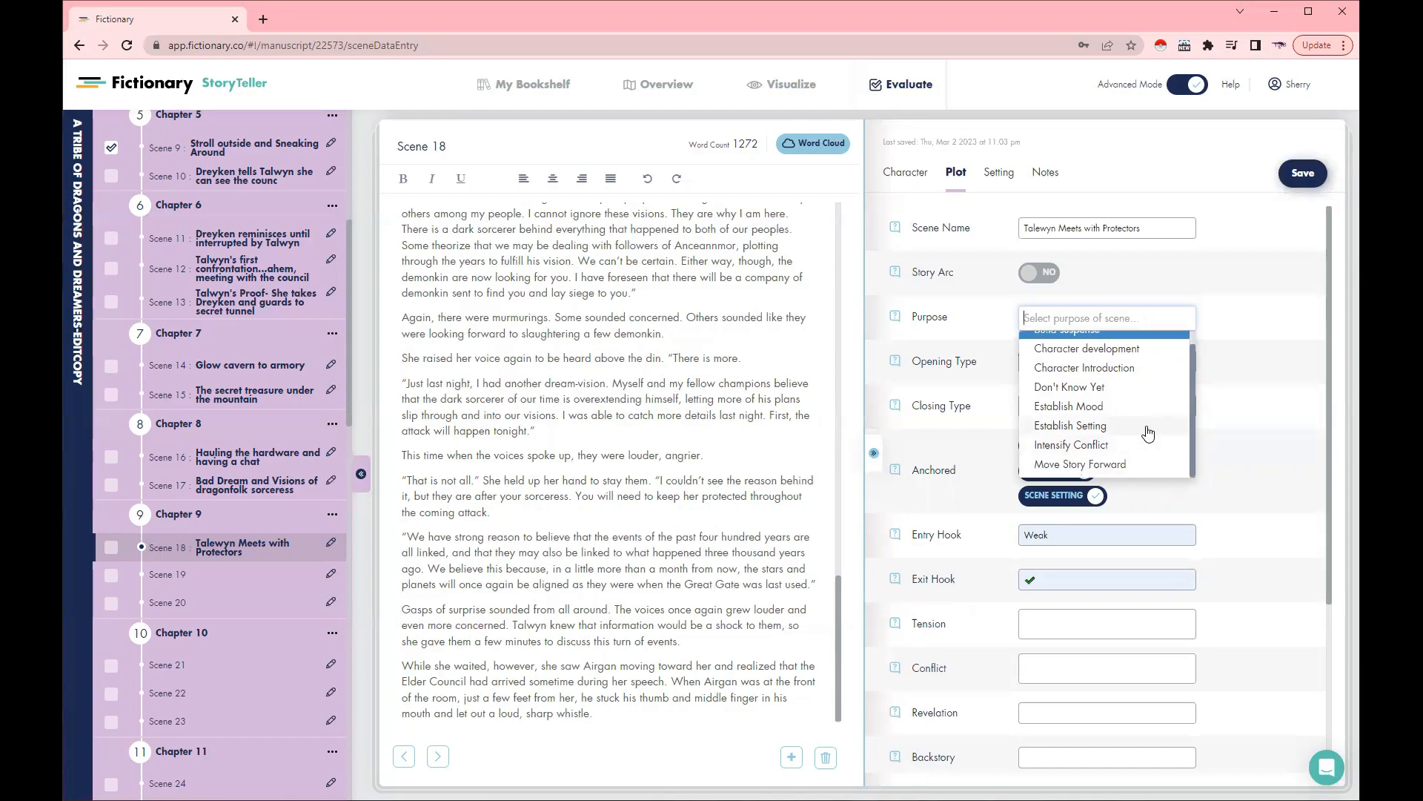
{"action": "scroll", "coordinate": [1149, 436], "scroll_direction": "up", "scroll_amount": 1}
{"action": "left_click", "coordinate": [1042, 354]}
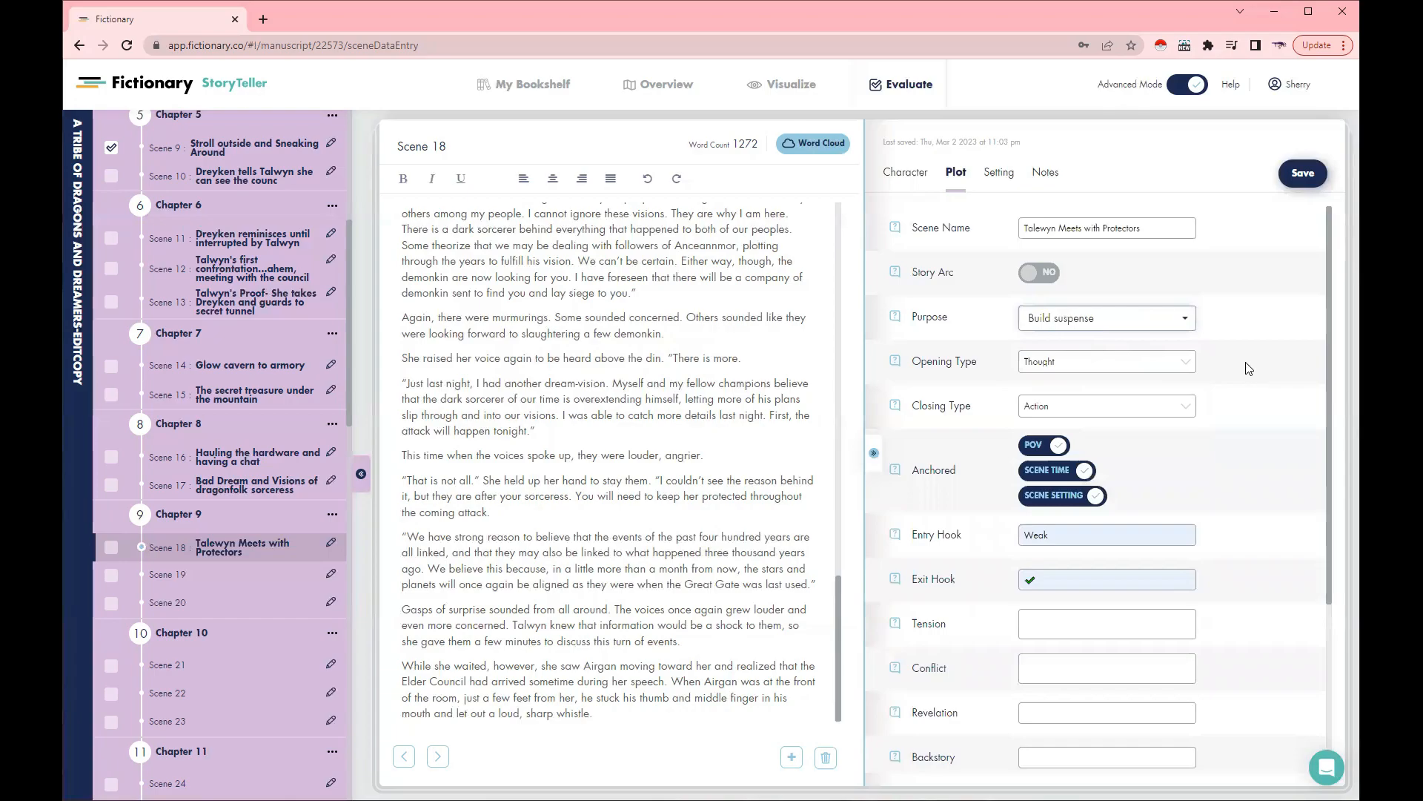
Enter "Y - The now know they're going to be attacked" as Scene 18's tension
{"action": "left_click", "coordinate": [1035, 620]}
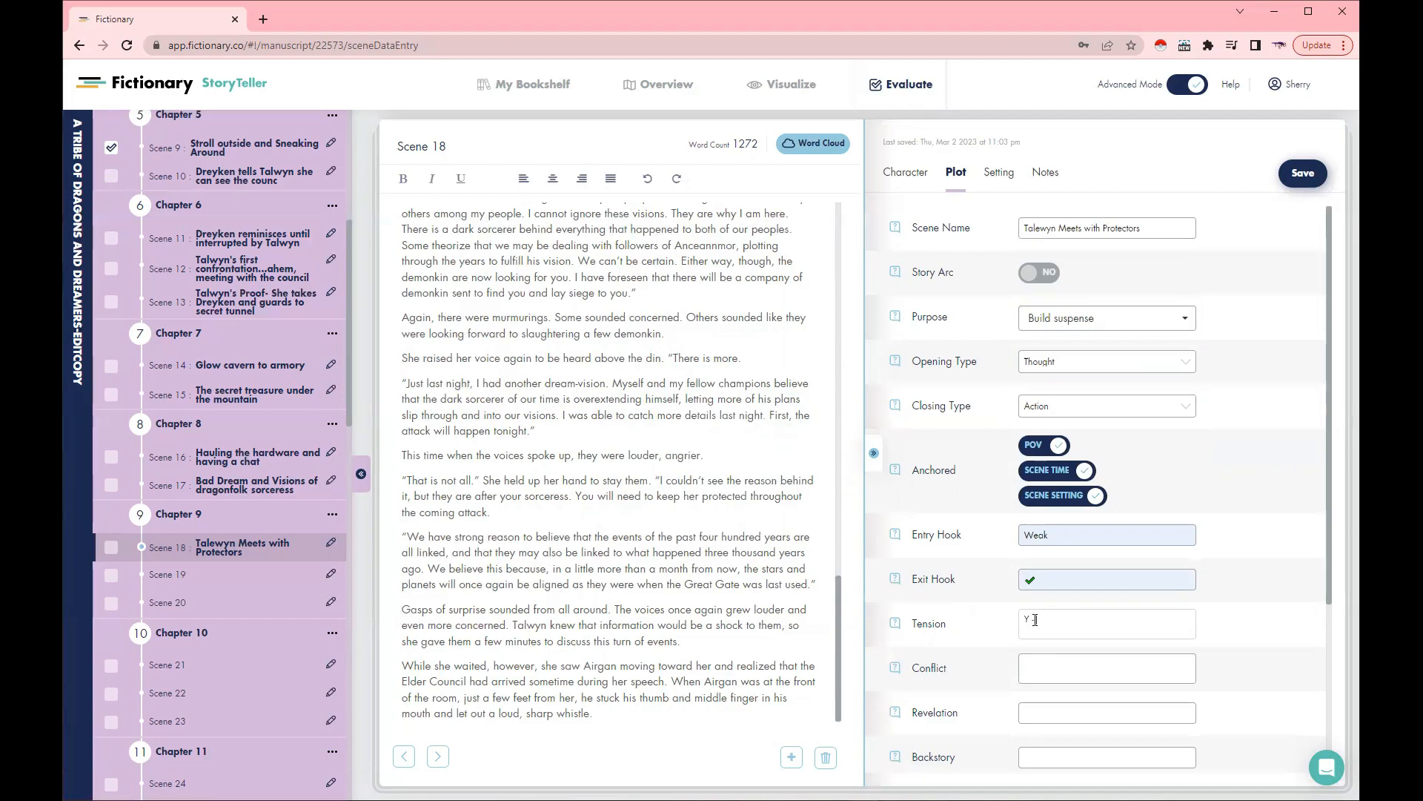
{"action": "type", "text": "Y The now know they're going to be attacked"}
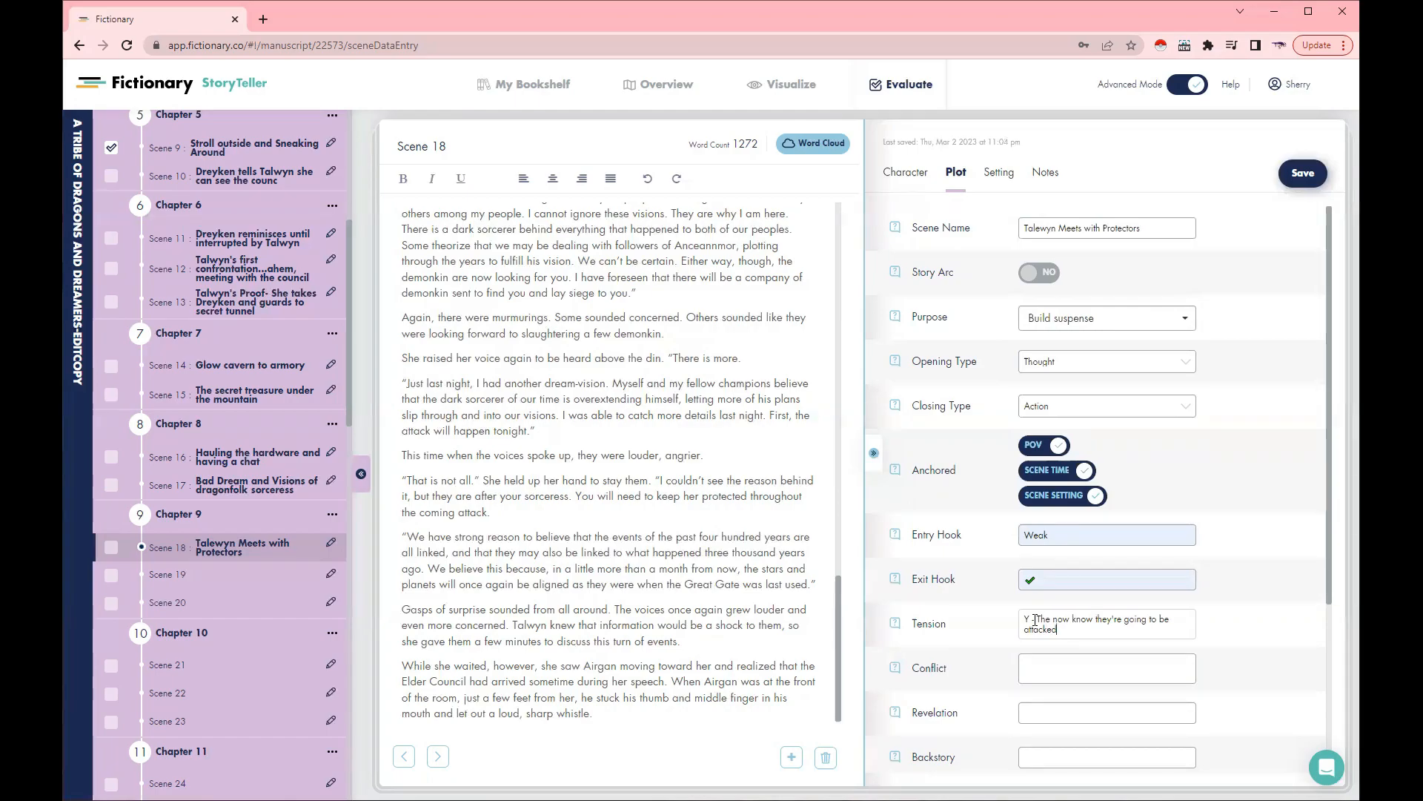
{"action": "left_click", "coordinate": [1073, 670]}
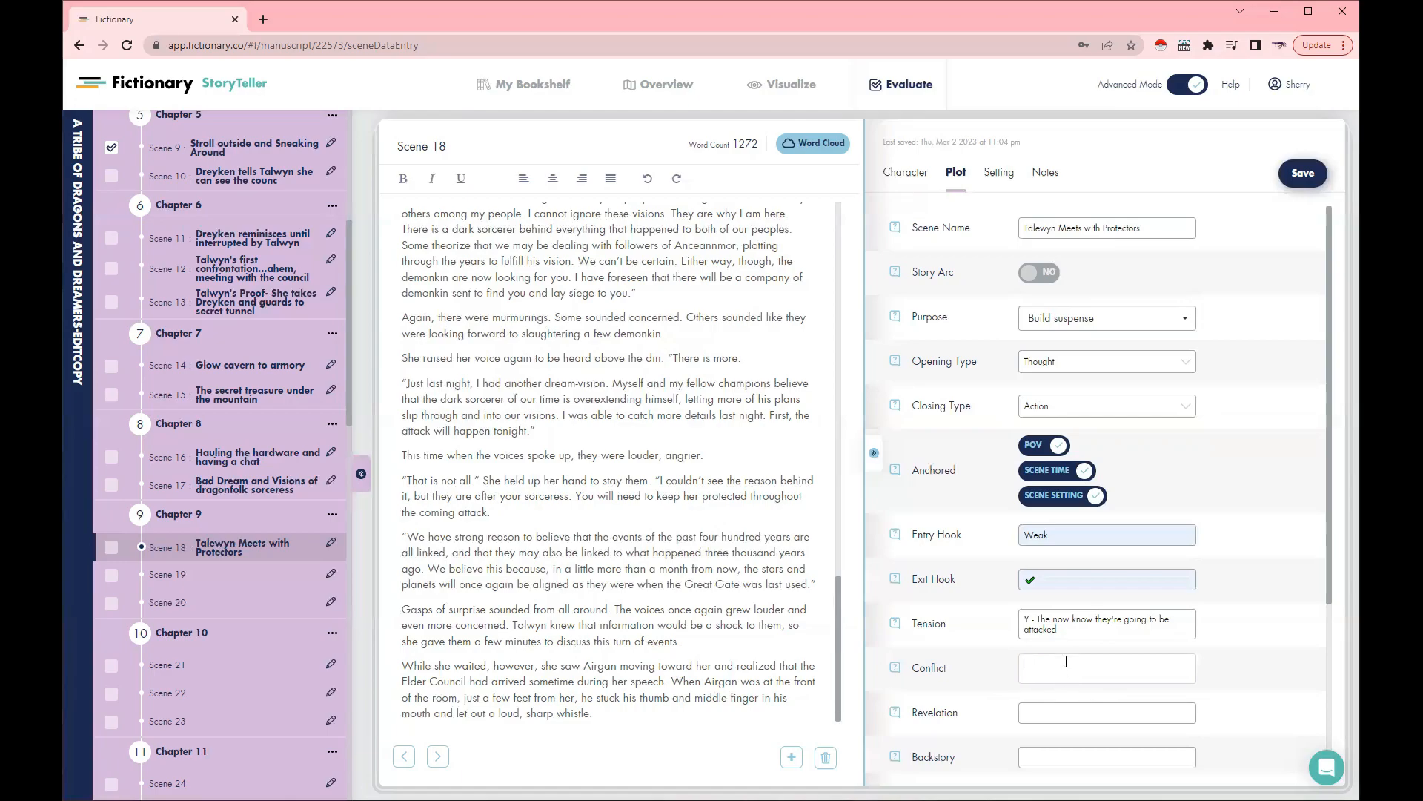
Read the full guidance on the Revelation story element, including its importance, usage and writing advice
{"action": "scroll", "coordinate": [1021, 701], "scroll_direction": "down", "scroll_amount": 1}
{"action": "scroll", "coordinate": [1022, 701], "scroll_direction": "down", "scroll_amount": 1}
{"action": "left_click", "coordinate": [1030, 565]}
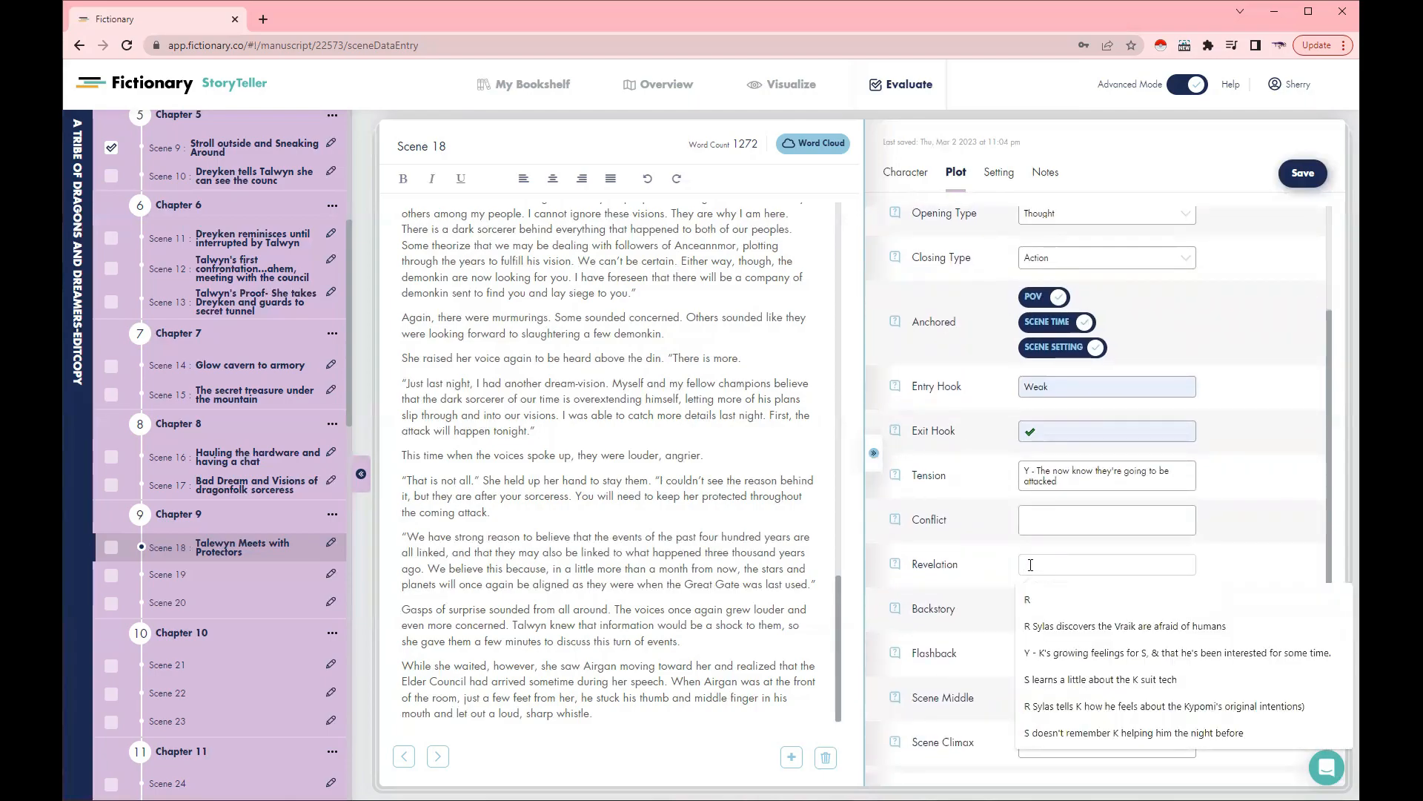
{"action": "left_click", "coordinate": [1274, 519]}
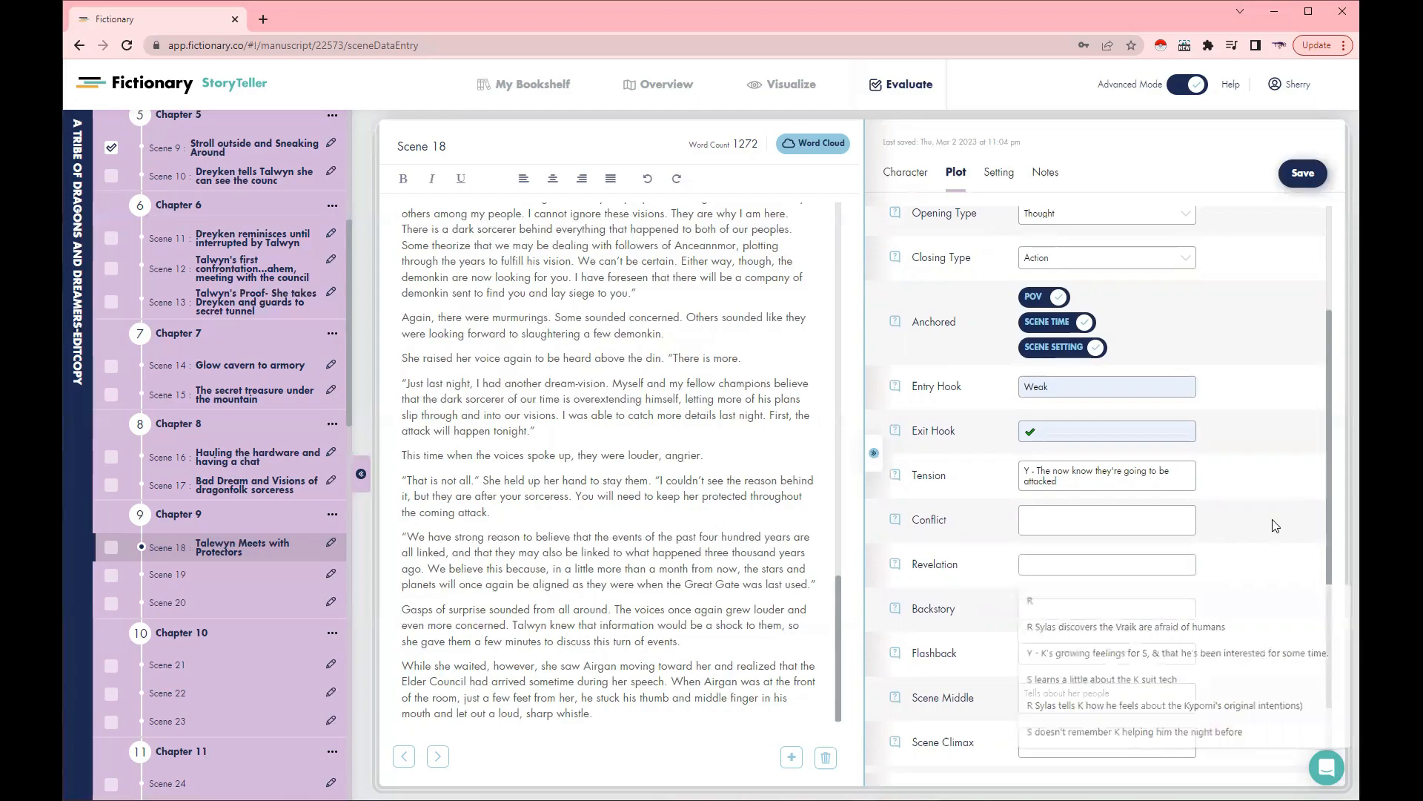
{"action": "mouse_move", "coordinate": [897, 570]}
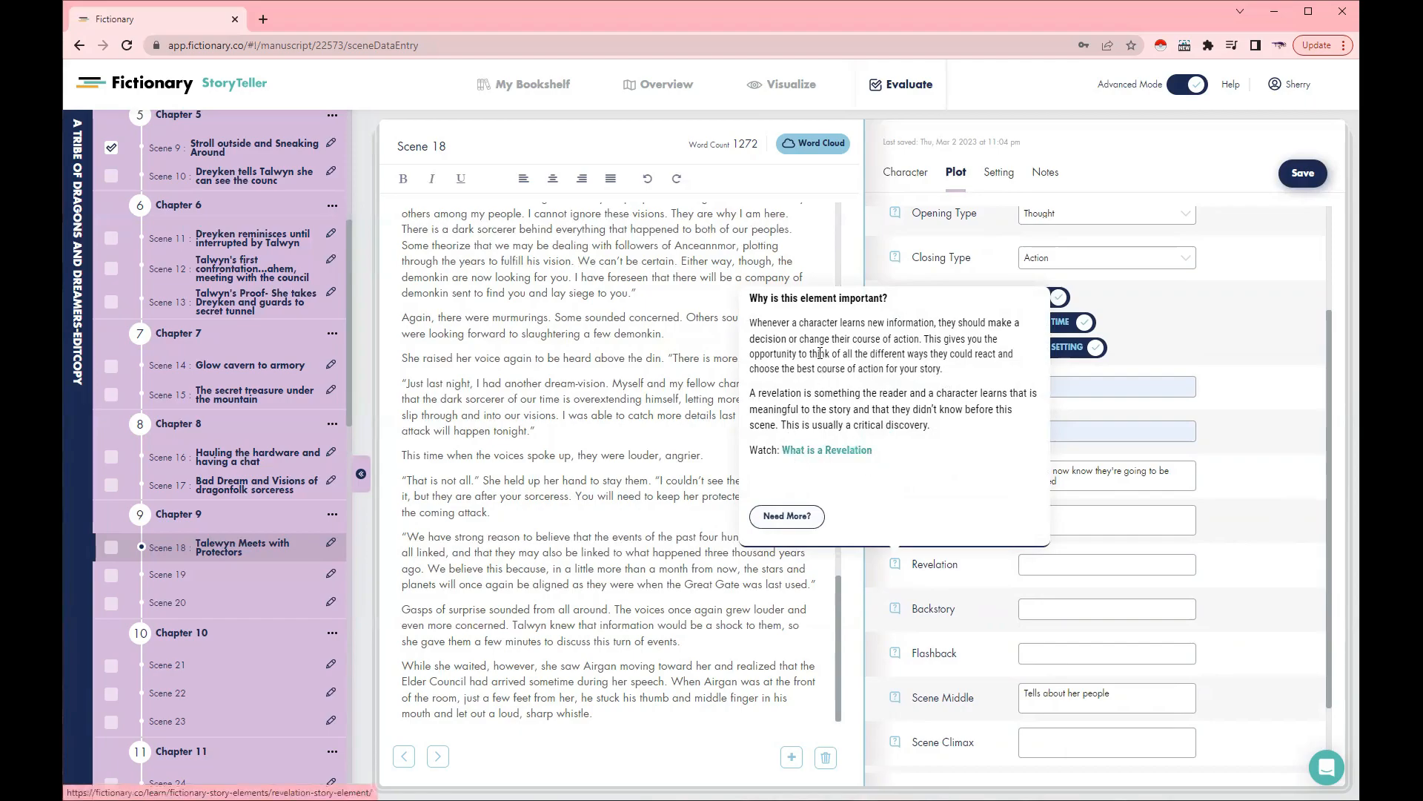
{"action": "left_click", "coordinate": [786, 516]}
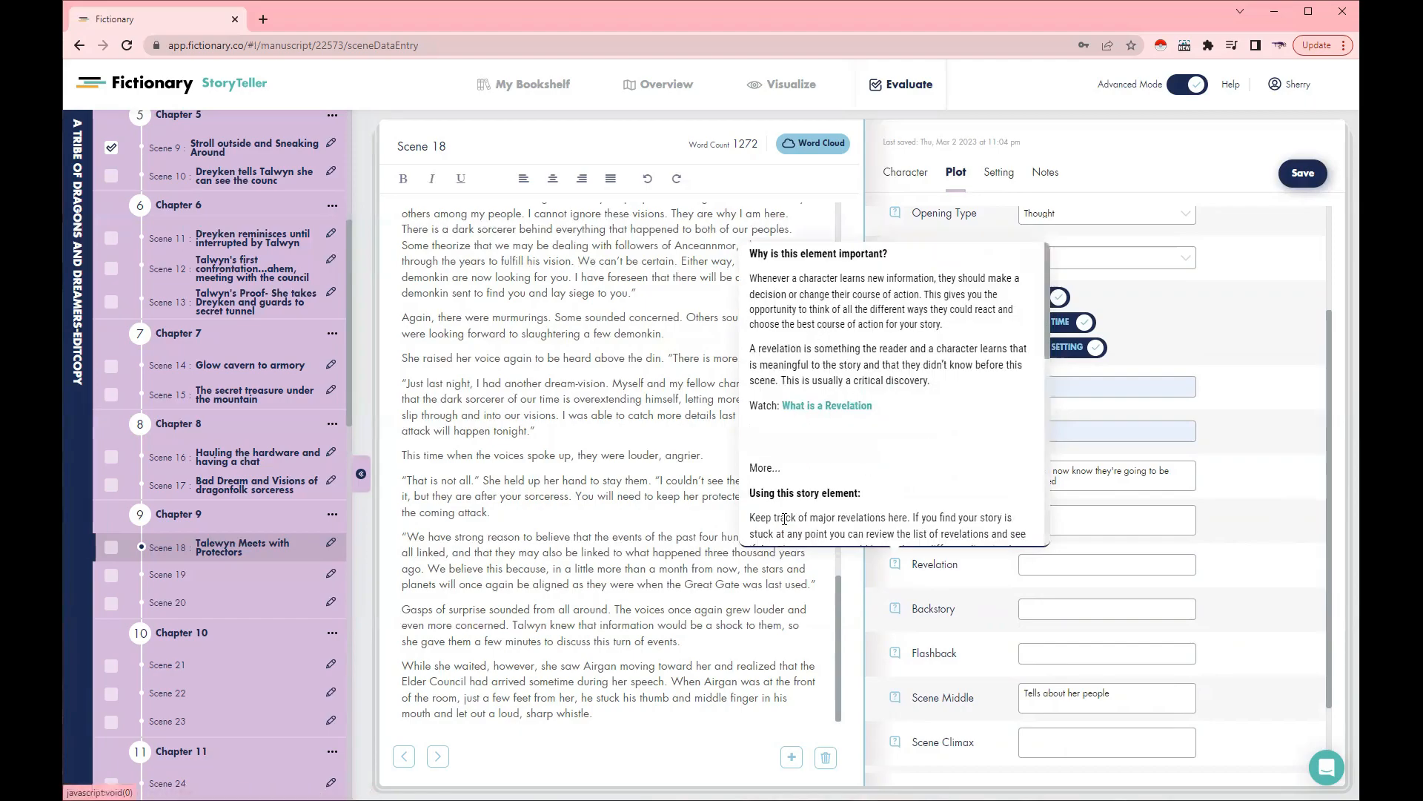
{"action": "scroll", "coordinate": [799, 507], "scroll_direction": "down", "scroll_amount": 10}
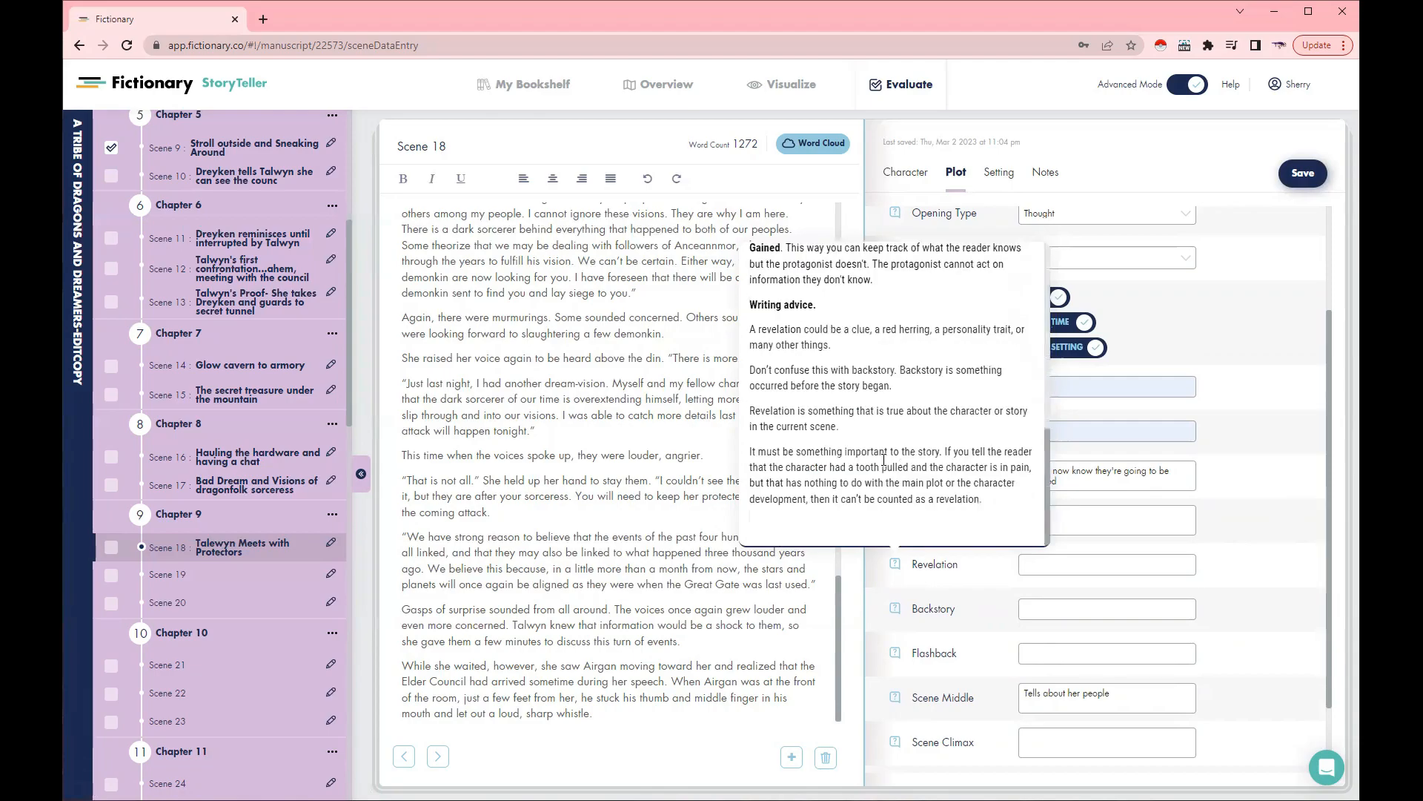
{"action": "scroll", "coordinate": [884, 465], "scroll_direction": "up", "scroll_amount": 2}
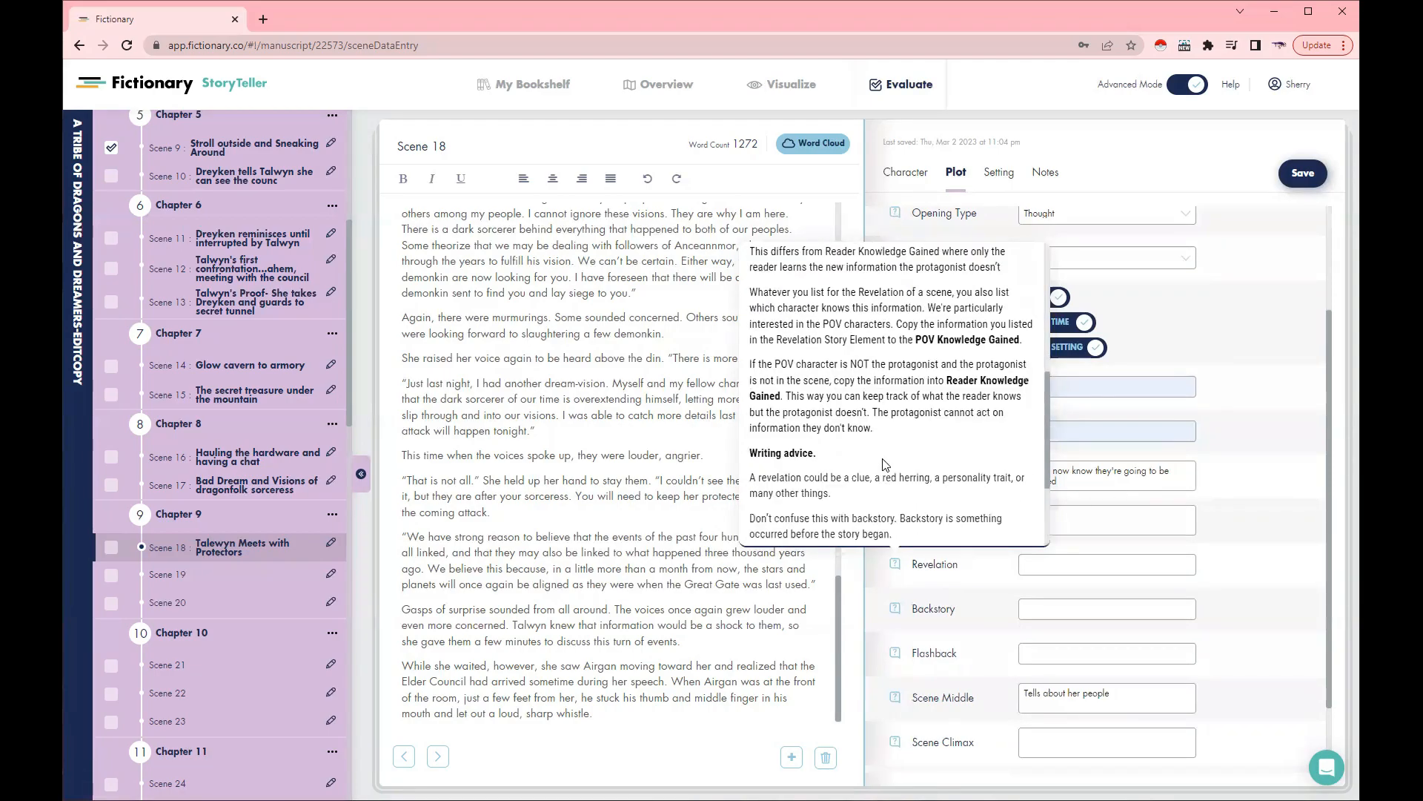
{"action": "scroll", "coordinate": [771, 480], "scroll_direction": "up", "scroll_amount": 4}
{"action": "scroll", "coordinate": [771, 480], "scroll_direction": "up", "scroll_amount": 1}
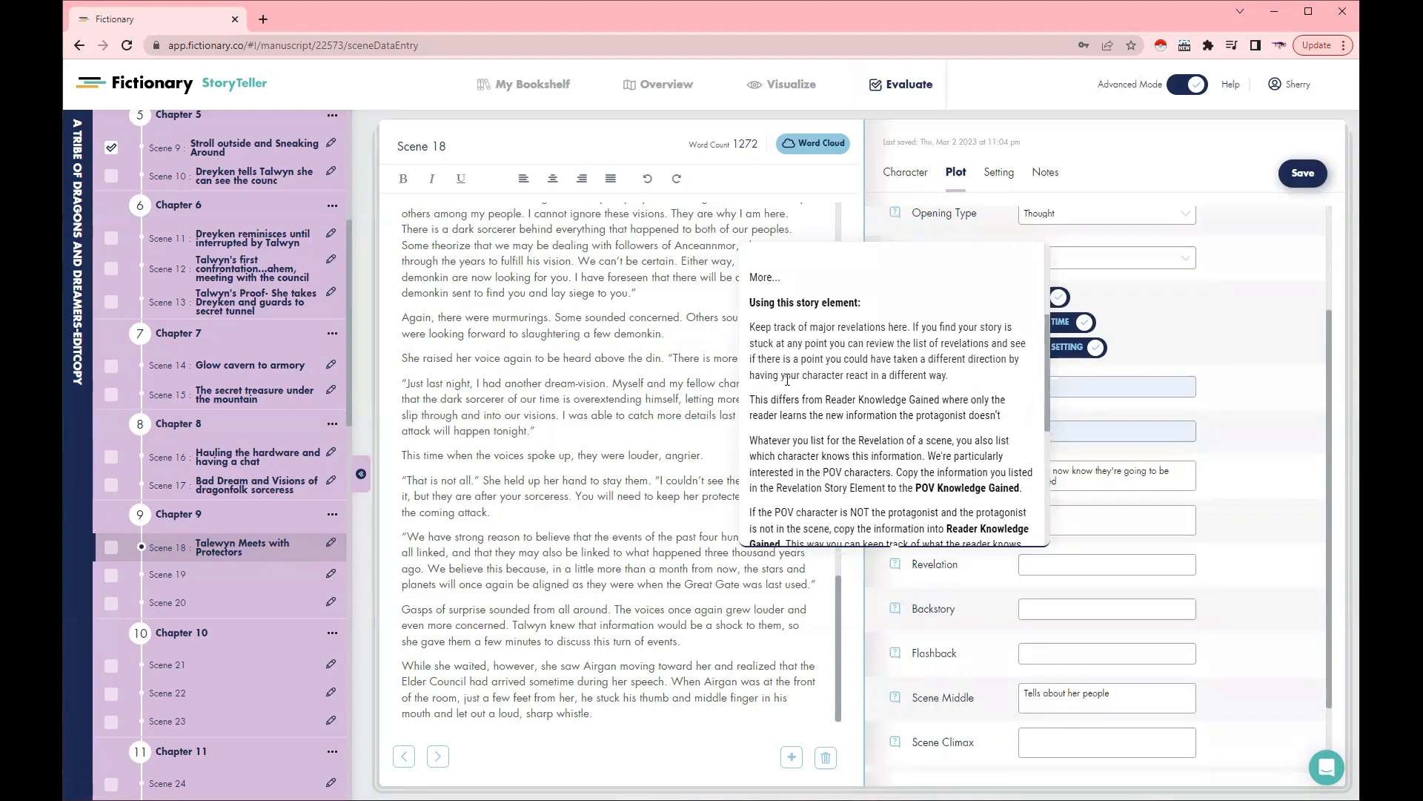
{"action": "scroll", "coordinate": [869, 315], "scroll_direction": "up", "scroll_amount": 3}
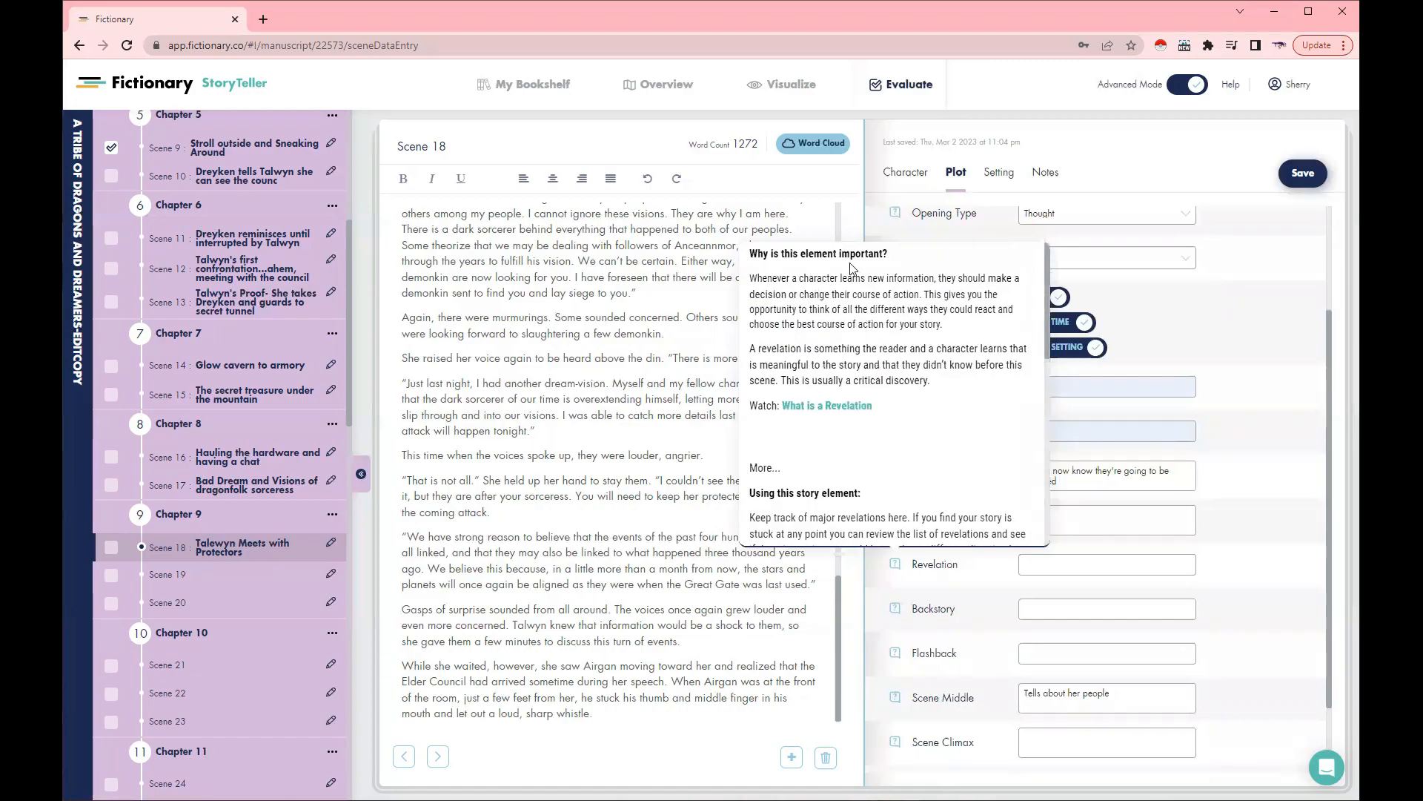
{"action": "left_click", "coordinate": [1258, 371]}
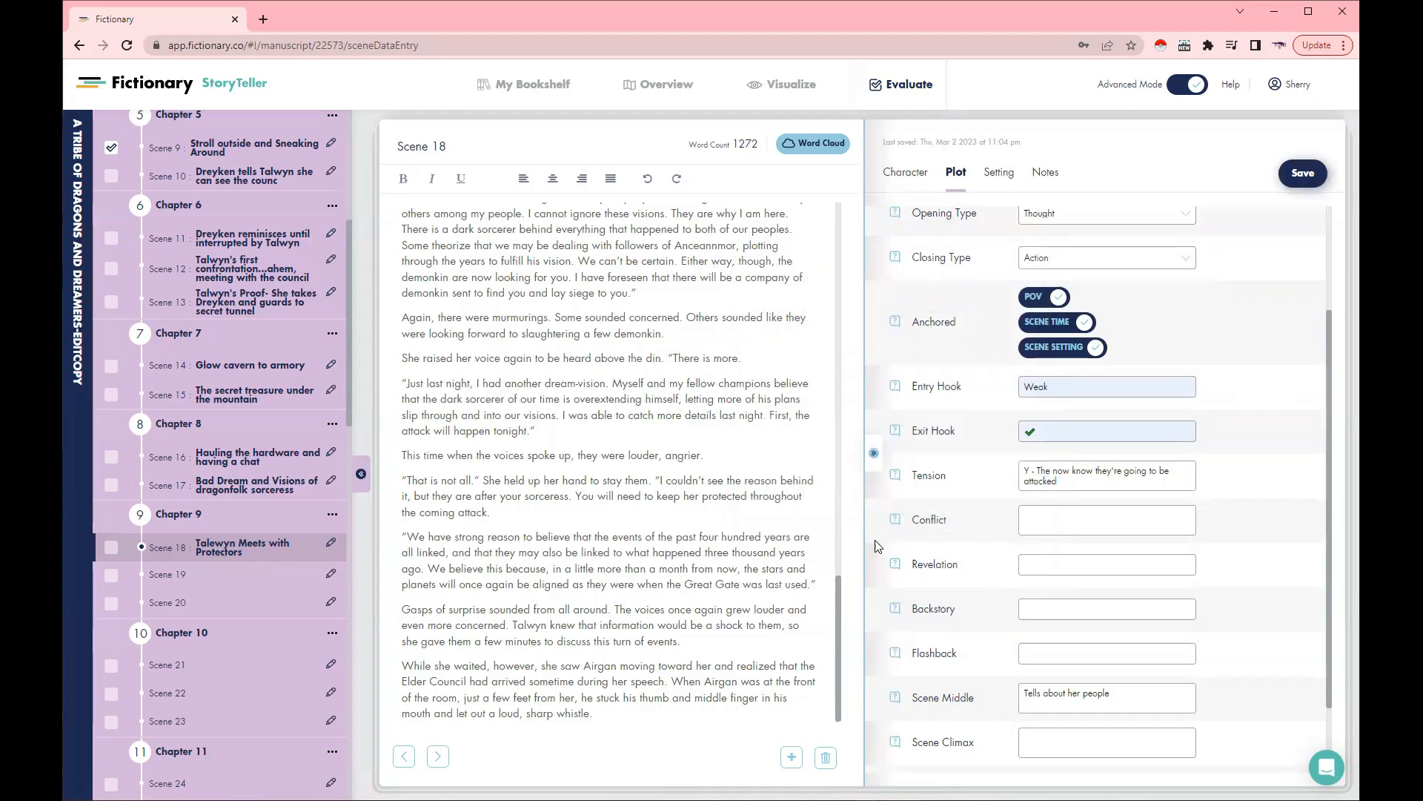
{"action": "left_click", "coordinate": [1045, 569]}
{"action": "left_click", "coordinate": [1036, 598]}
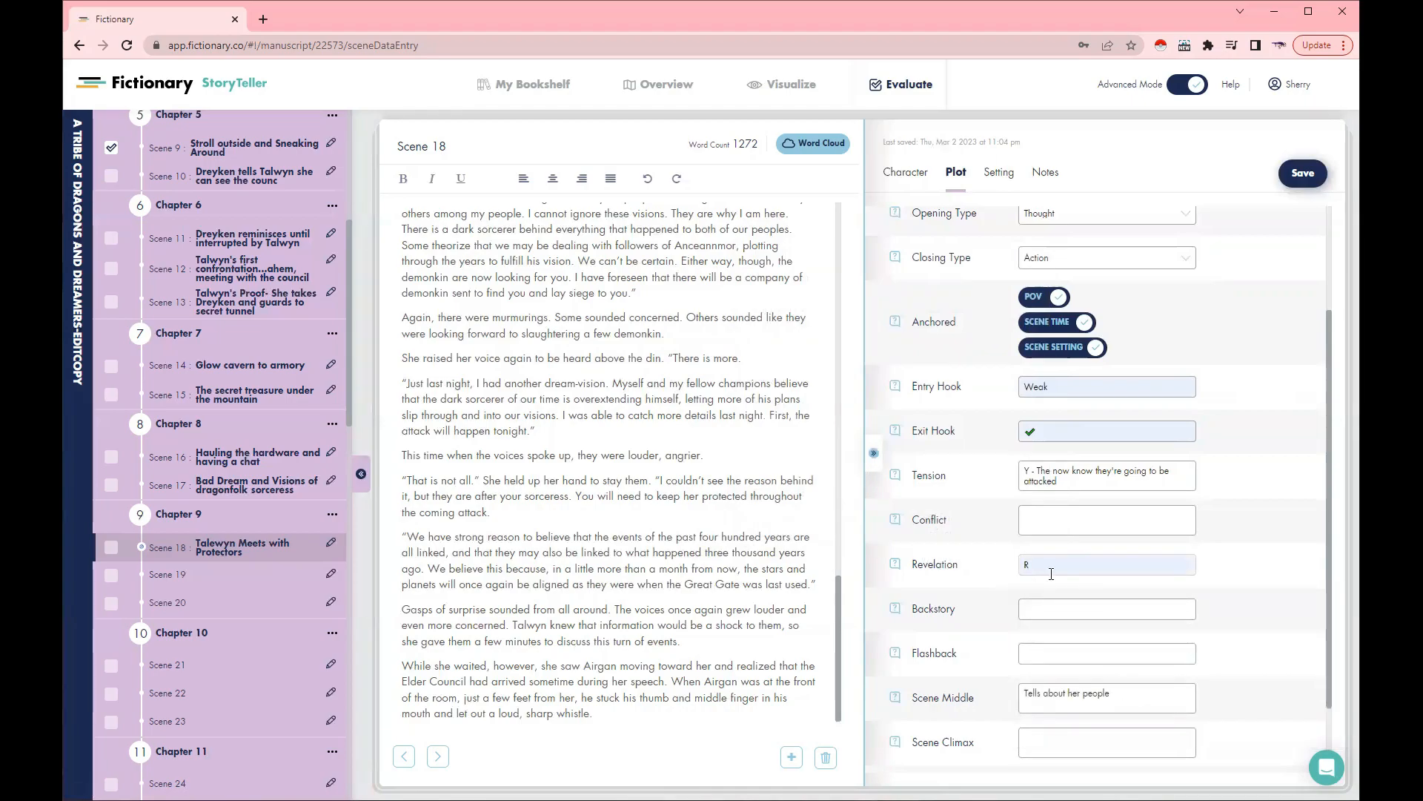
{"action": "type", "text": "-"}
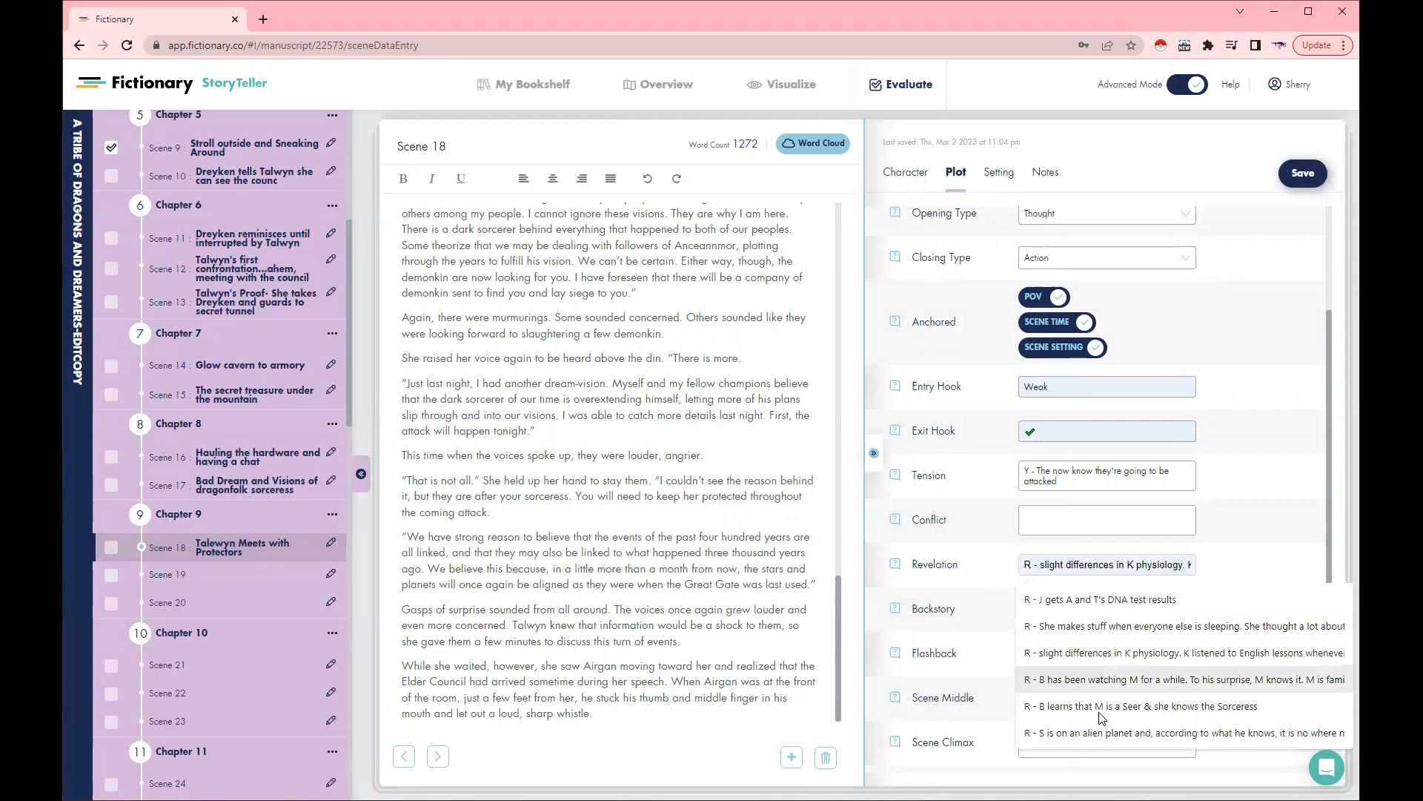
{"action": "left_click", "coordinate": [1222, 523]}
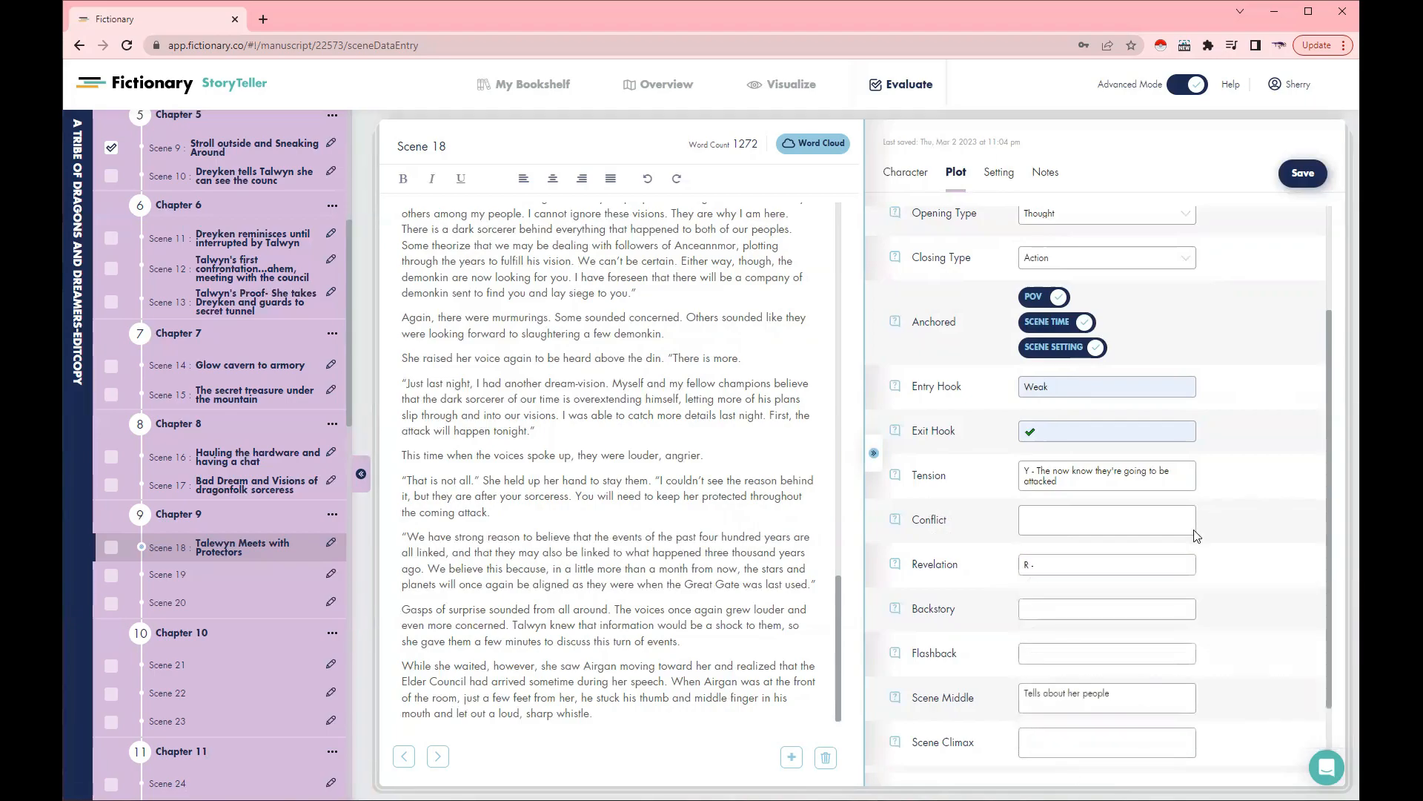
Clear Scene 18's revelation and enter "B - T tells about what happened to the seers" as its backstory
{"action": "left_click", "coordinate": [1039, 612]}
{"action": "type", "text": "B - T"}
{"action": "left_click_drag", "start_coordinate": [1038, 565], "coordinate": [1009, 569]}
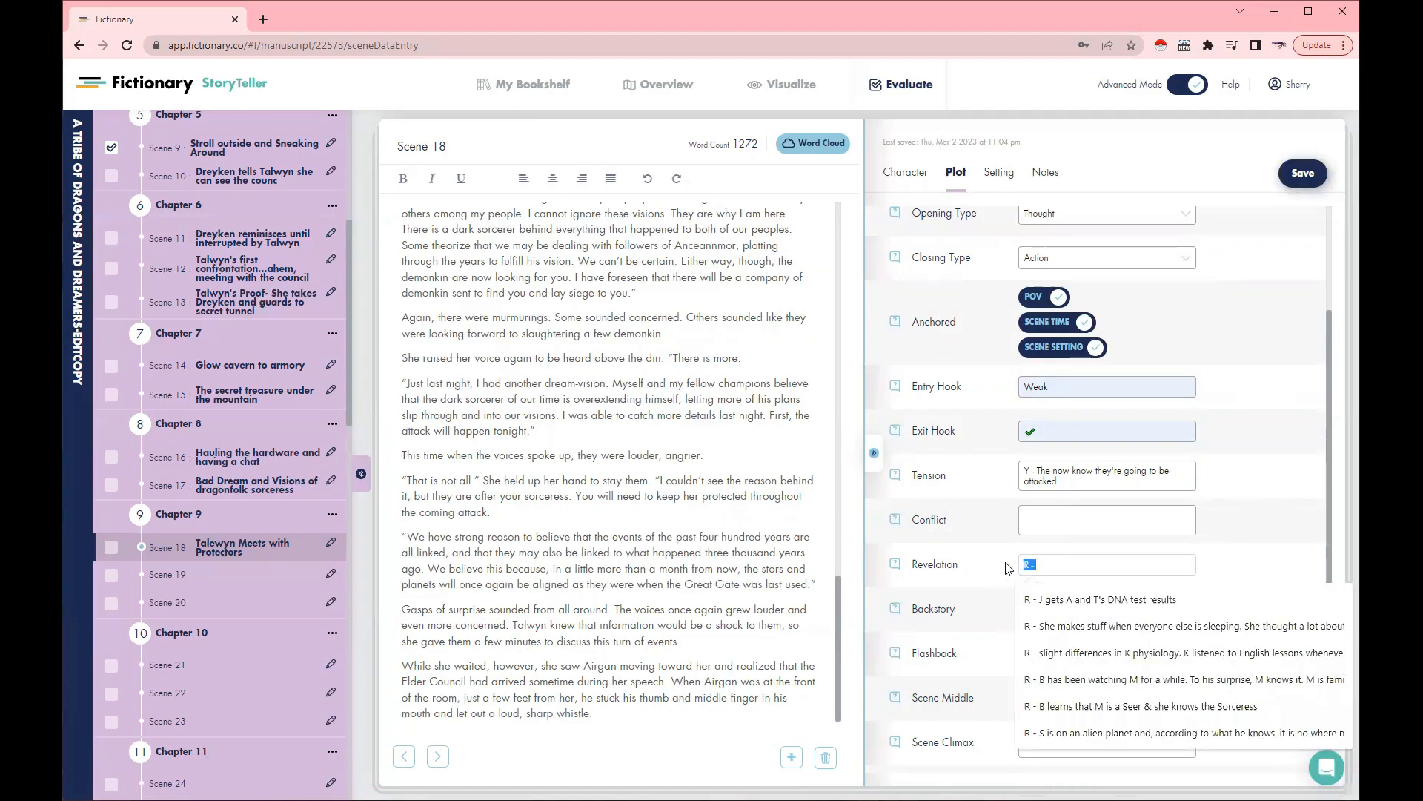
{"action": "key", "text": "BackSpace"}
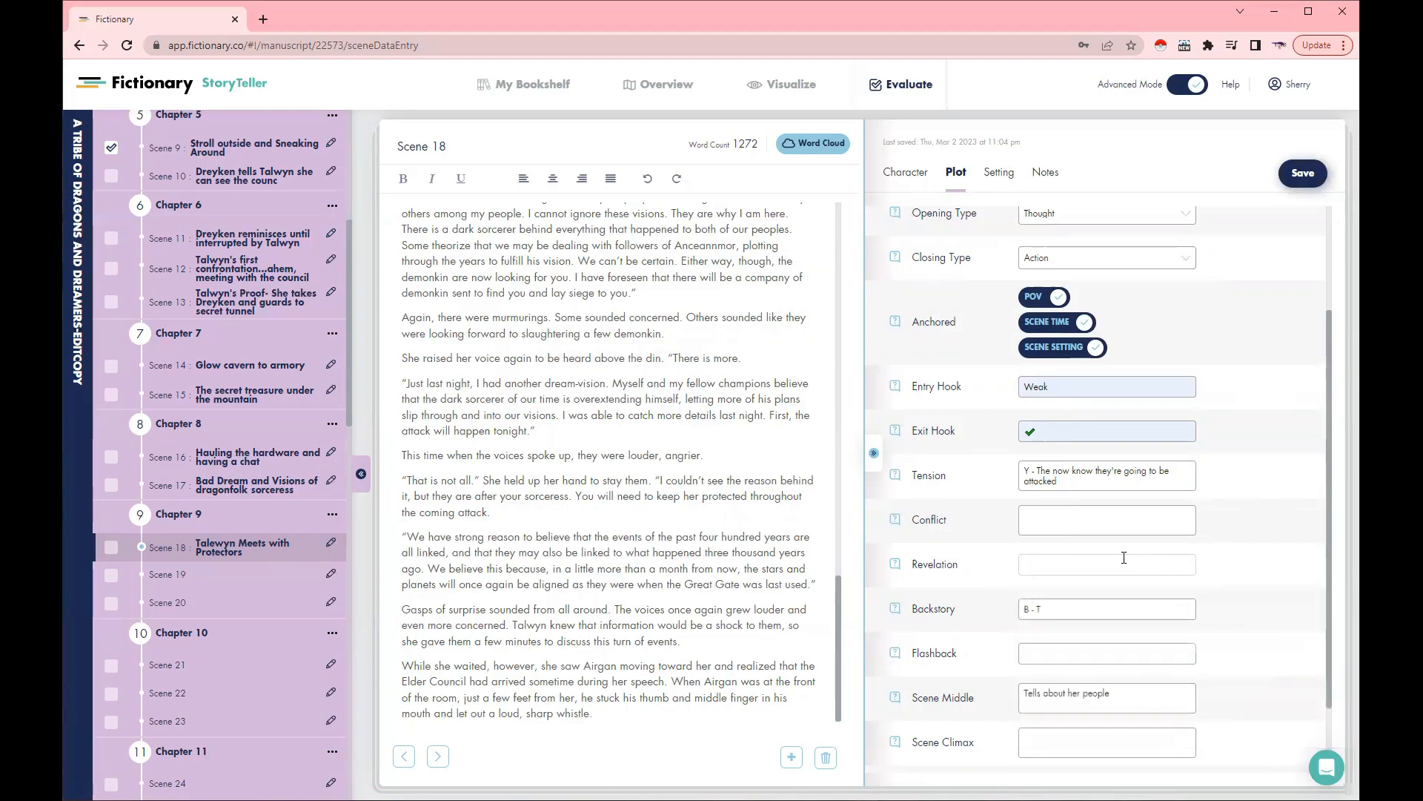
{"action": "left_click", "coordinate": [1057, 605]}
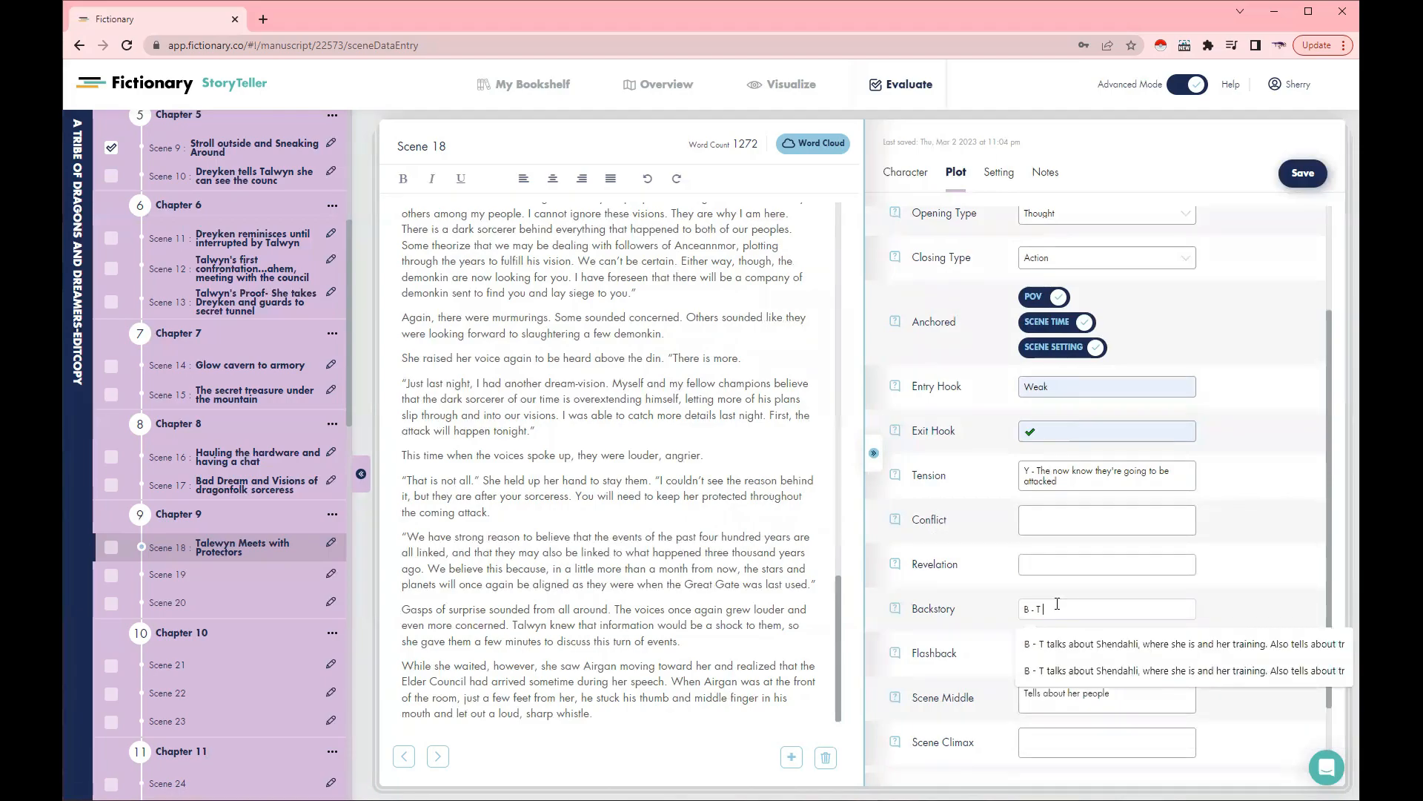
{"action": "type", "text": "tell"}
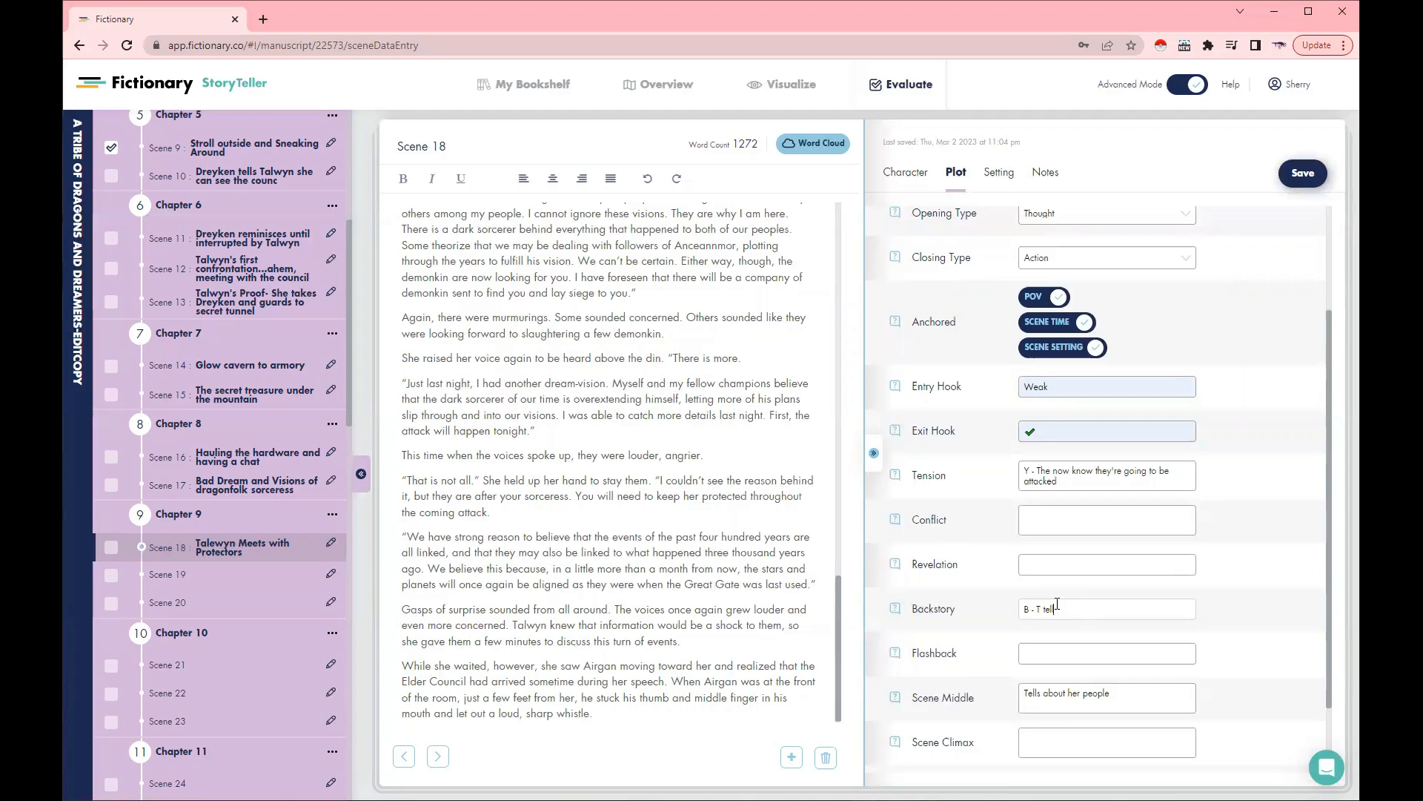
{"action": "type", "text": "s about what happened to "}
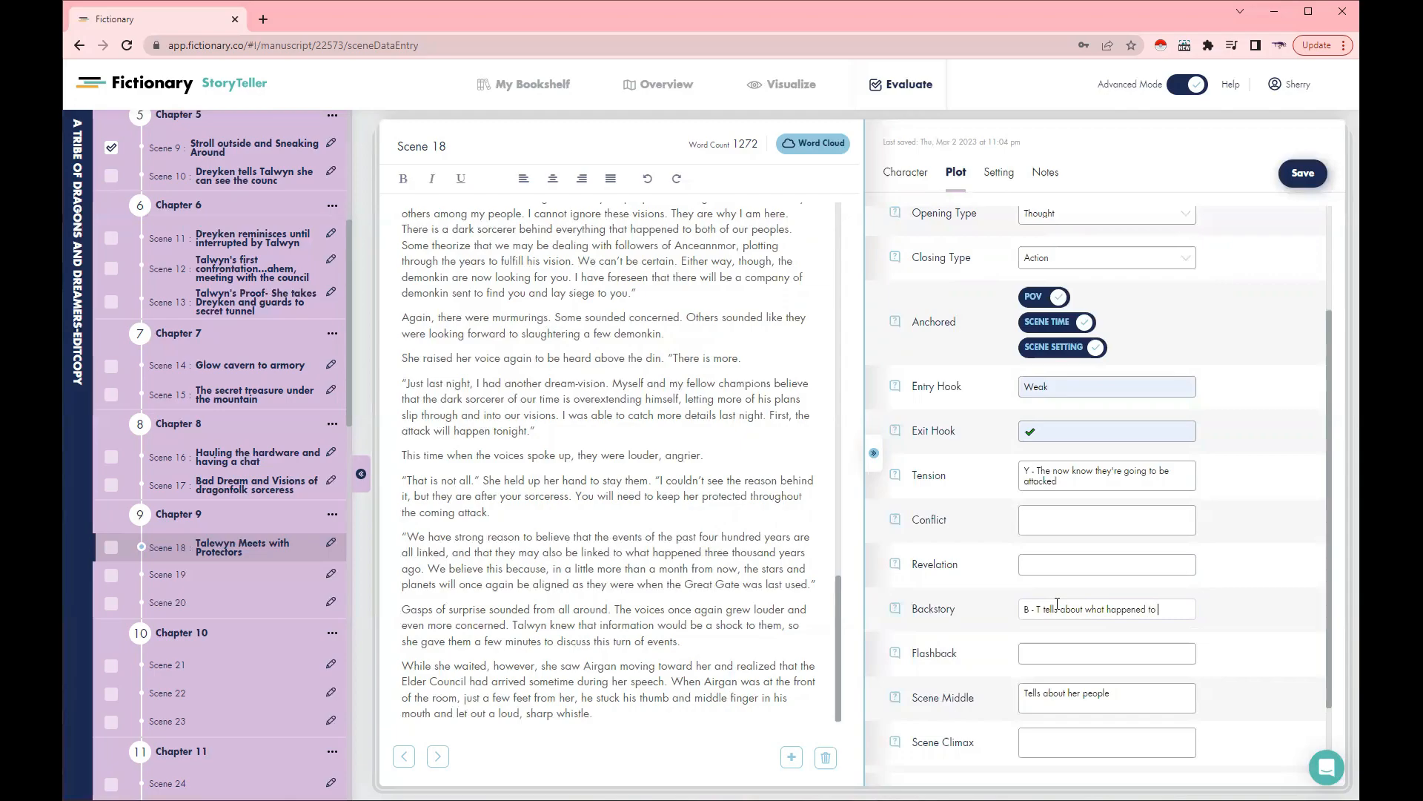
{"action": "type", "text": "the Sseers"}
{"action": "key", "text": "BackSpace"}
Enter "T tells them the alignment will happen soon. They are shocked." as Scene 18's climax
{"action": "scroll", "coordinate": [1056, 604], "scroll_direction": "down", "scroll_amount": 1}
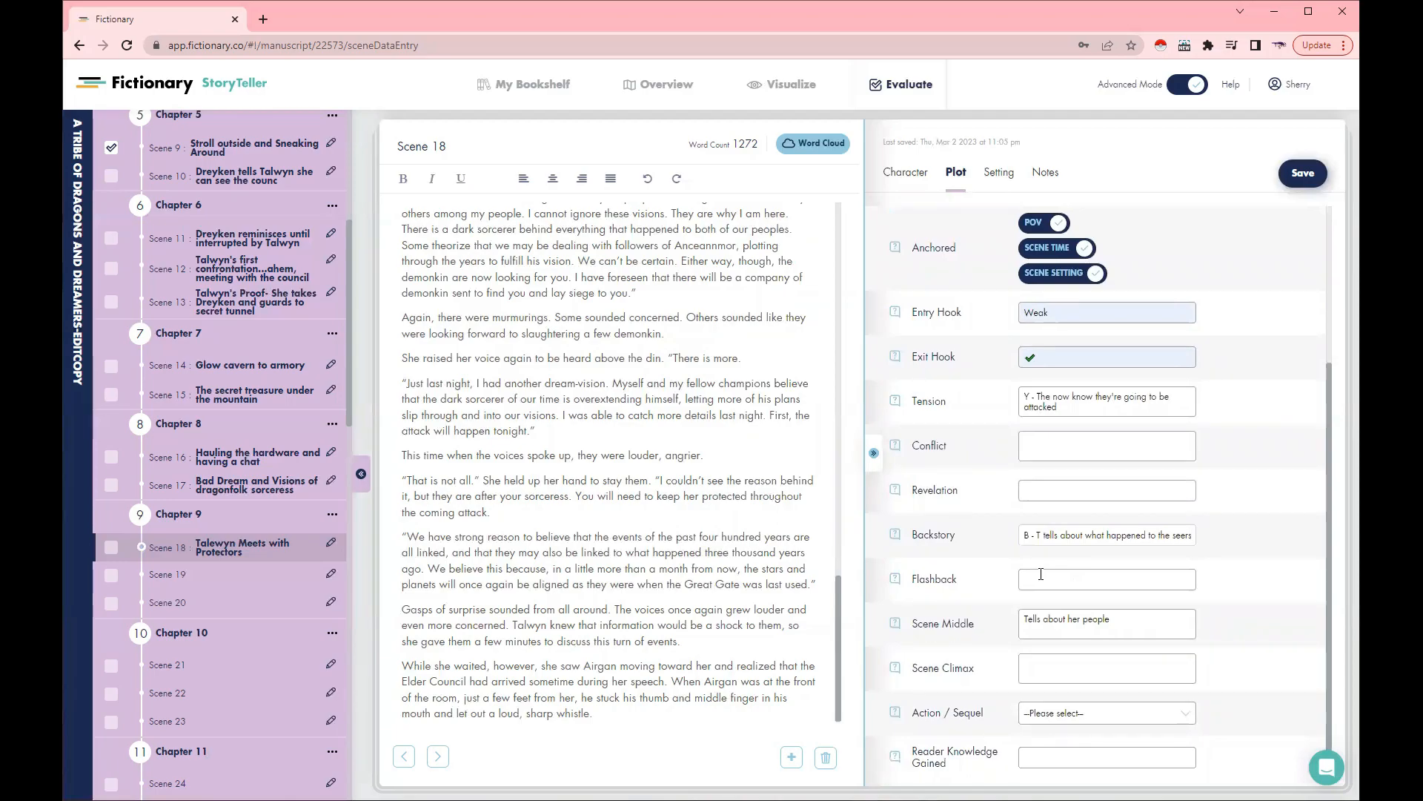
{"action": "scroll", "coordinate": [1041, 573], "scroll_direction": "down", "scroll_amount": 1}
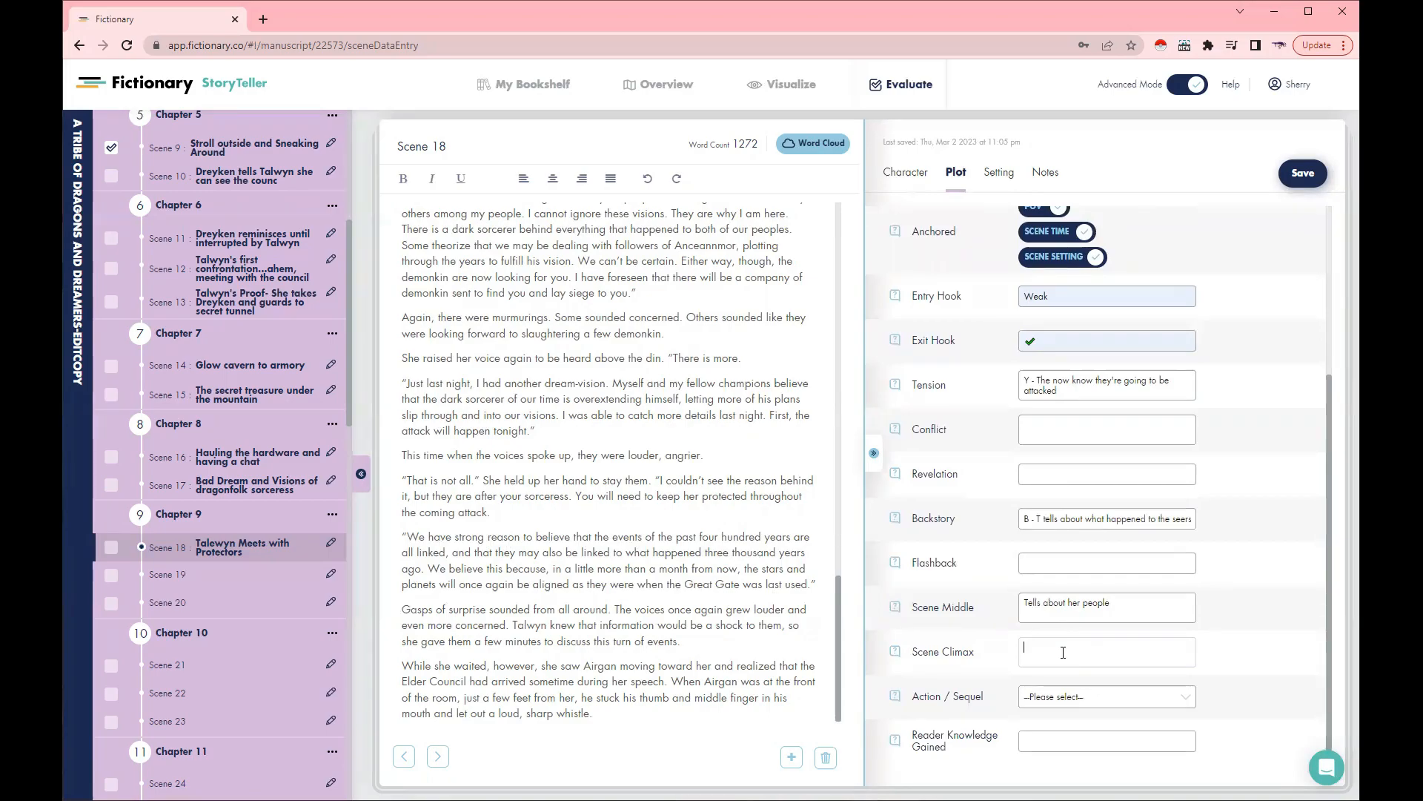
{"action": "type", "text": "tells them"}
{"action": "type", "text": " the"}
{"action": "type", "text": " alio"}
{"action": "type", "text": "ignment w"}
{"action": "type", "text": "ill happen c"}
{"action": "type", "text": "oon."}
{"action": "type", "text": " They are"}
{"action": "type", "text": " shocked"}
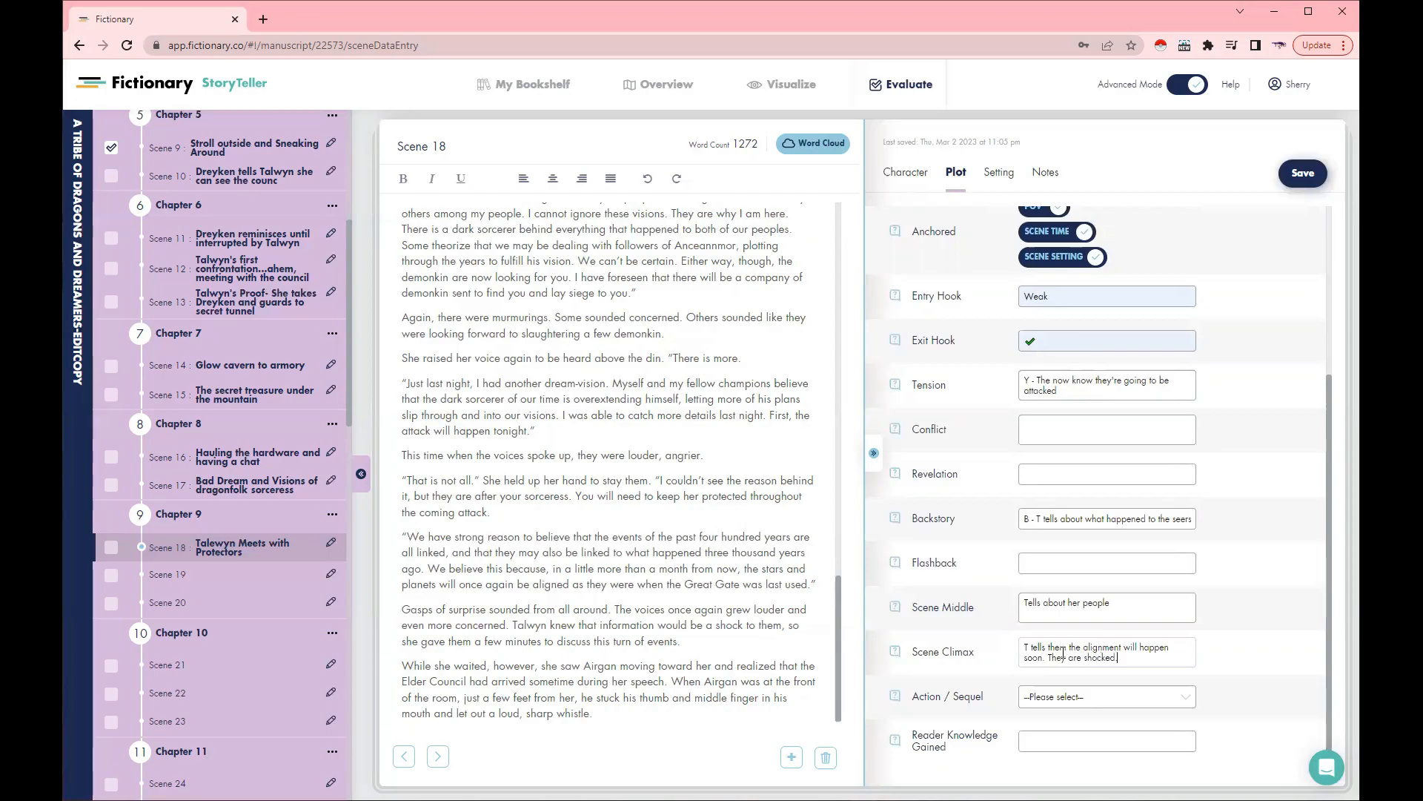
{"action": "type", "text": "."}
Read the full guidance on the Scene Climax element and go back to the beginning of Scene 18's text
{"action": "left_click", "coordinate": [896, 652]}
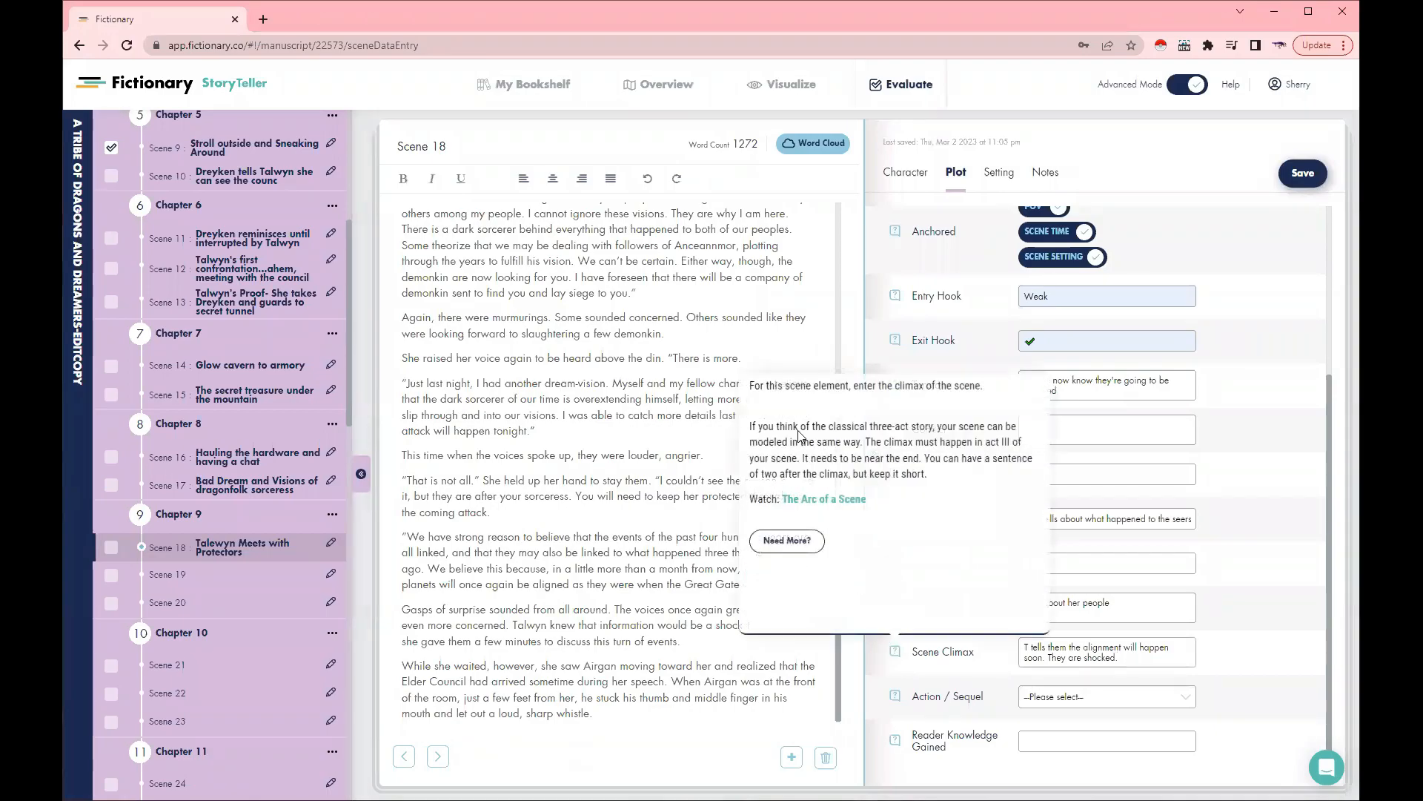
{"action": "left_click", "coordinate": [791, 541]}
{"action": "scroll", "coordinate": [852, 504], "scroll_direction": "down", "scroll_amount": 3}
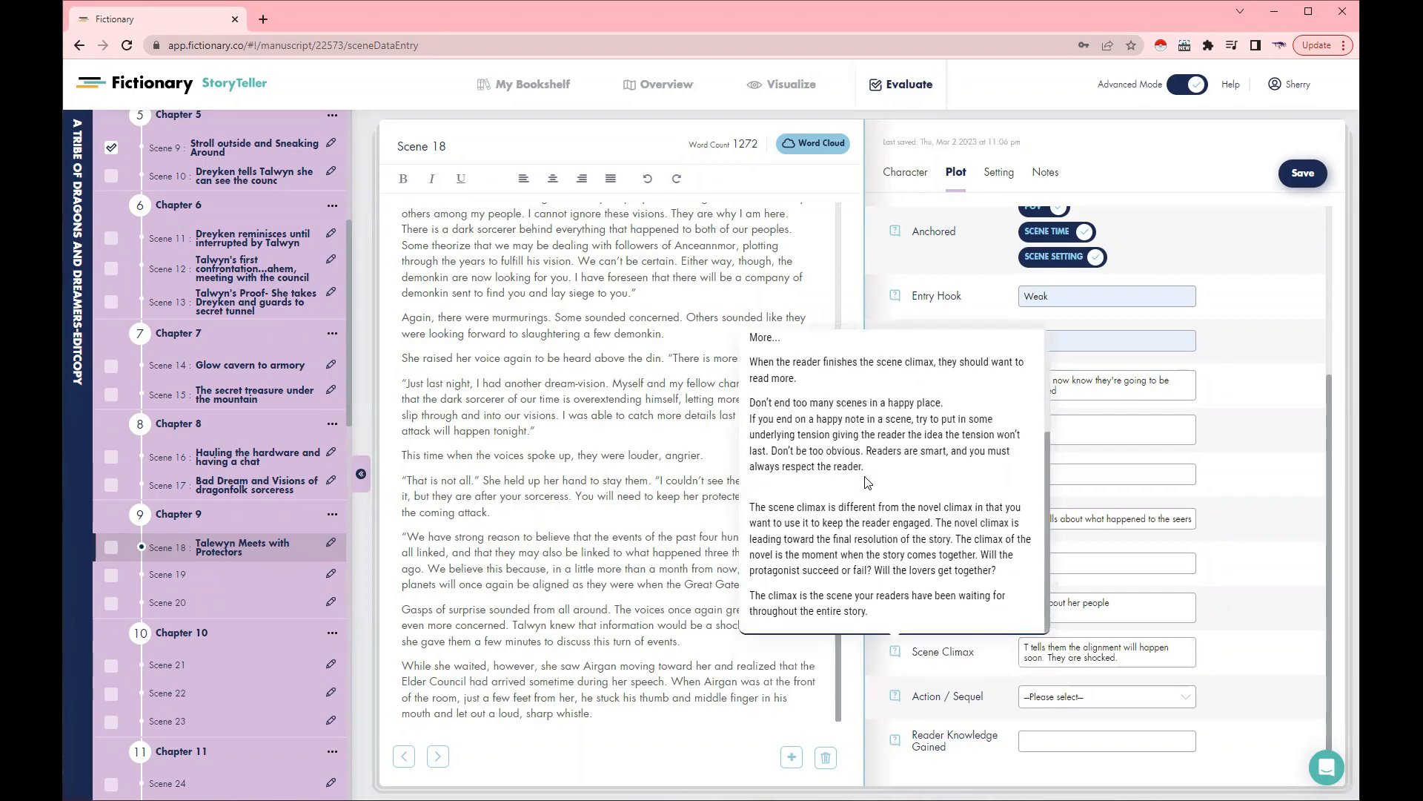
{"action": "scroll", "coordinate": [864, 486], "scroll_direction": "up", "scroll_amount": 1}
{"action": "scroll", "coordinate": [845, 504], "scroll_direction": "down", "scroll_amount": 1}
{"action": "scroll", "coordinate": [623, 504], "scroll_direction": "up", "scroll_amount": 5}
{"action": "scroll", "coordinate": [623, 504], "scroll_direction": "up", "scroll_amount": 5}
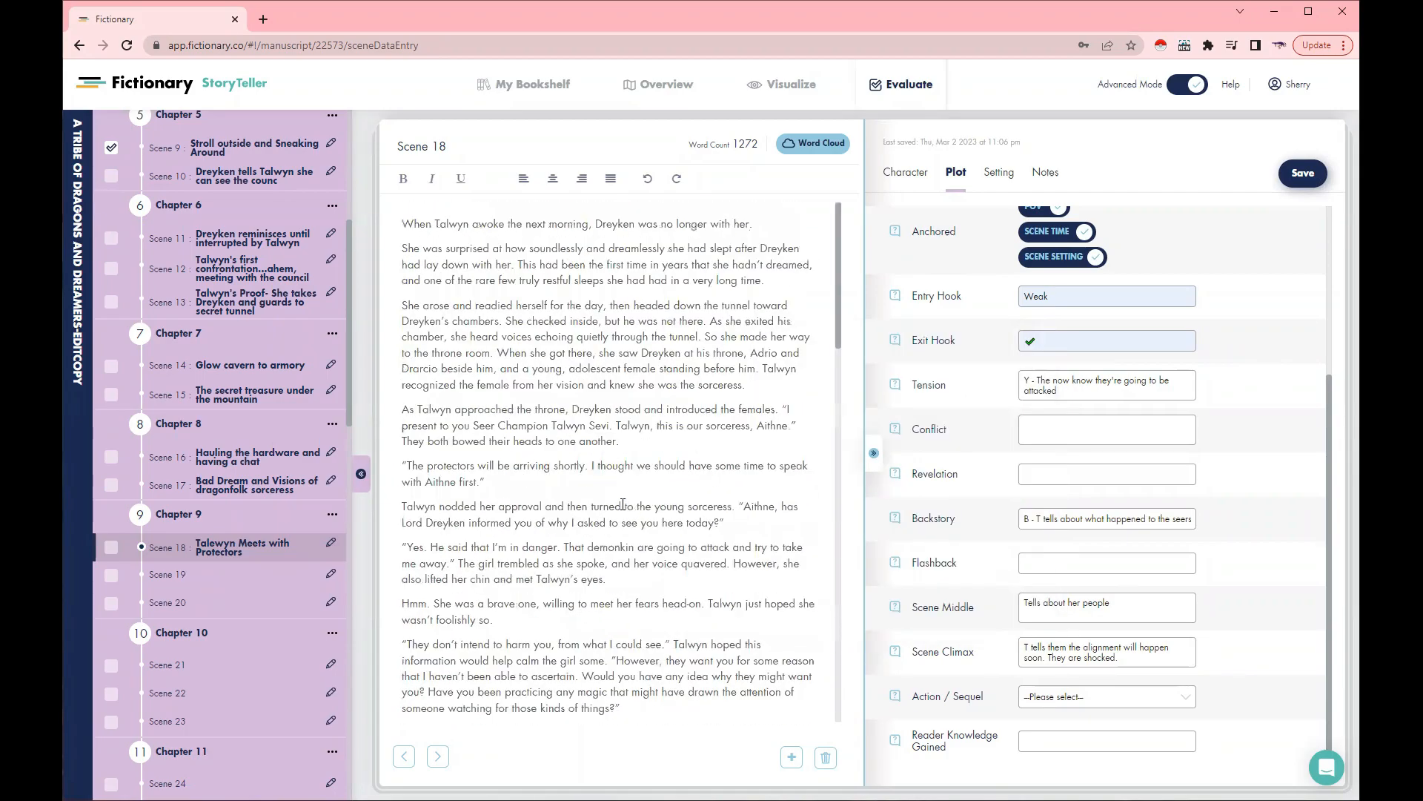
Look through the rest of Scene 18's text and classify the scene as Action under Action / Sequel
{"action": "scroll", "coordinate": [623, 504], "scroll_direction": "down", "scroll_amount": 5}
{"action": "scroll", "coordinate": [623, 504], "scroll_direction": "down", "scroll_amount": 10}
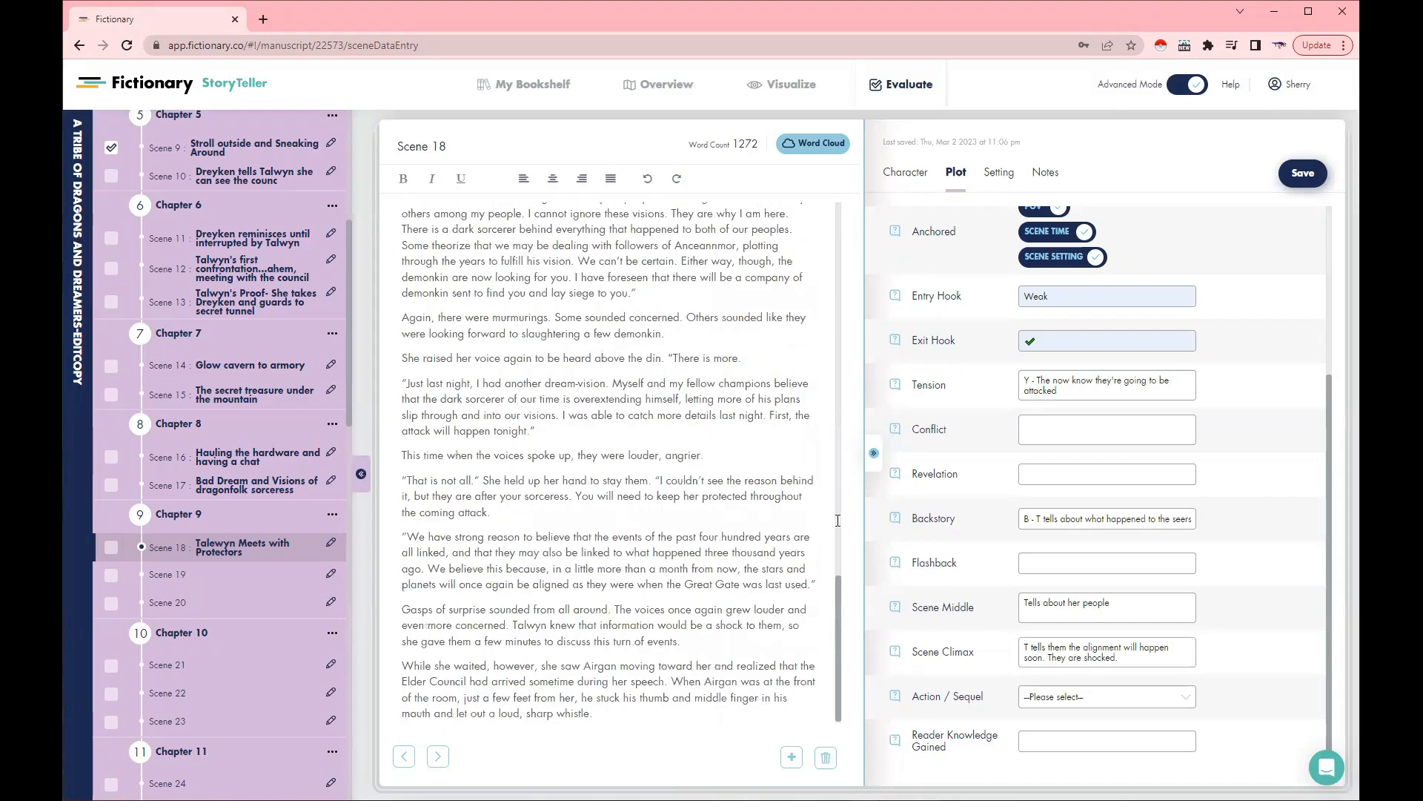
{"action": "left_click", "coordinate": [1166, 701]}
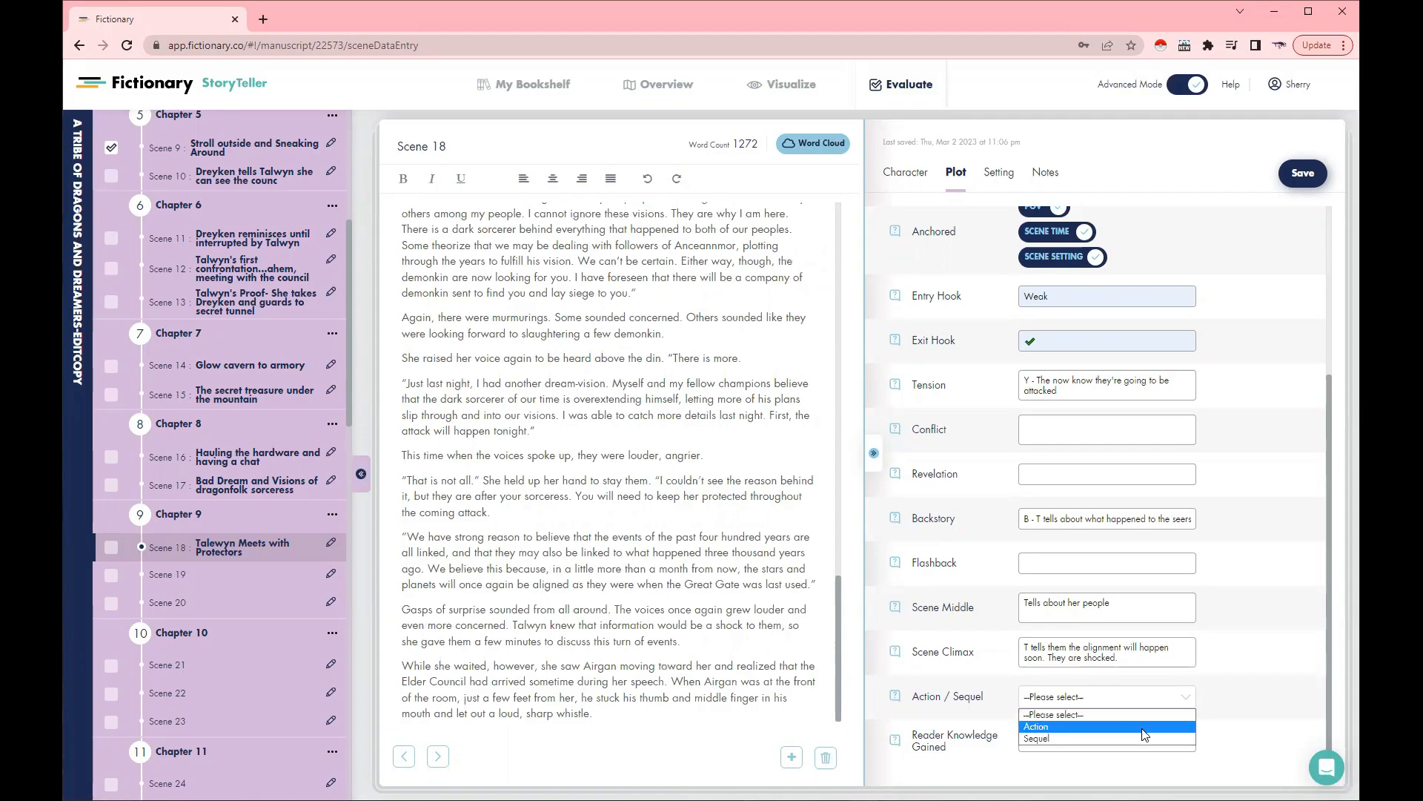
{"action": "left_click", "coordinate": [1146, 729]}
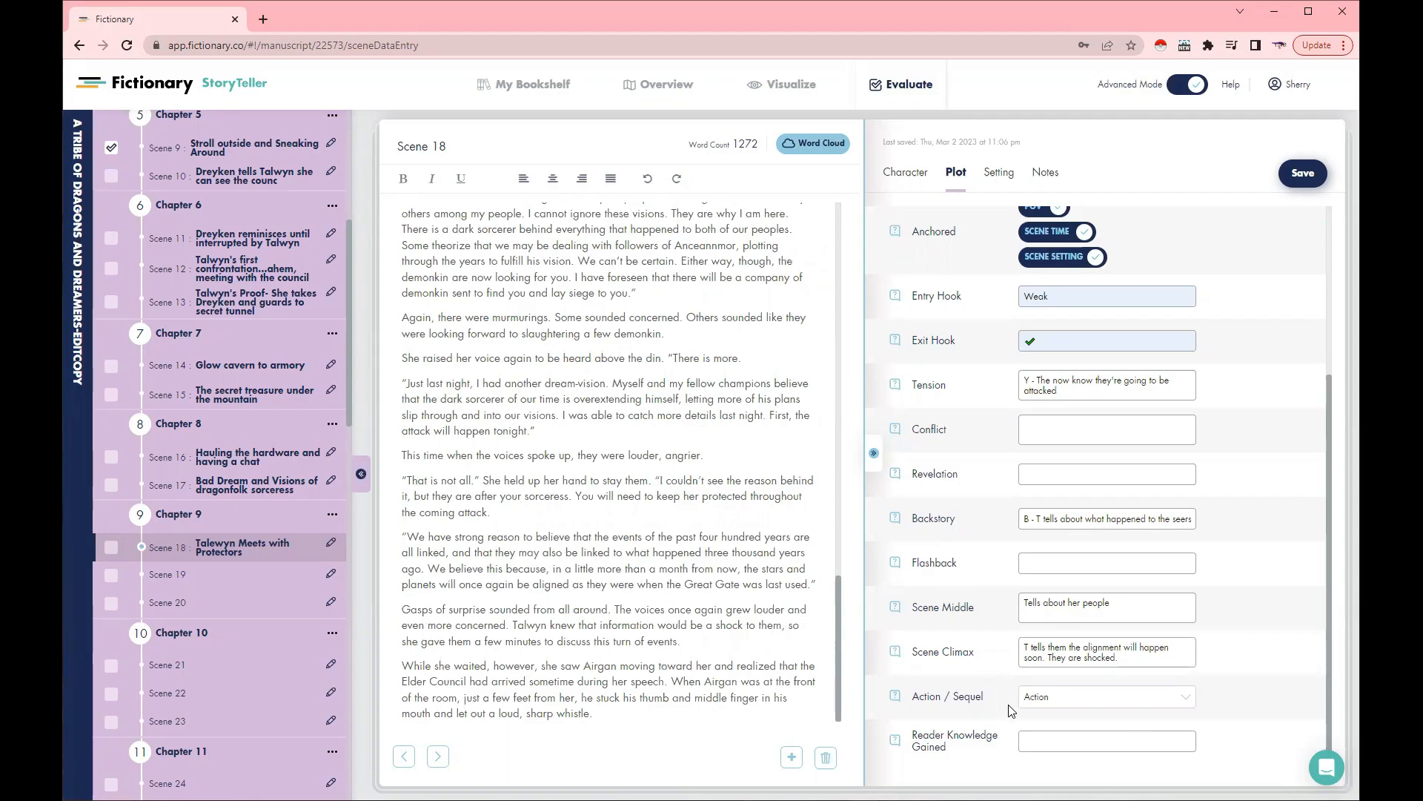
{"action": "left_click", "coordinate": [1060, 743]}
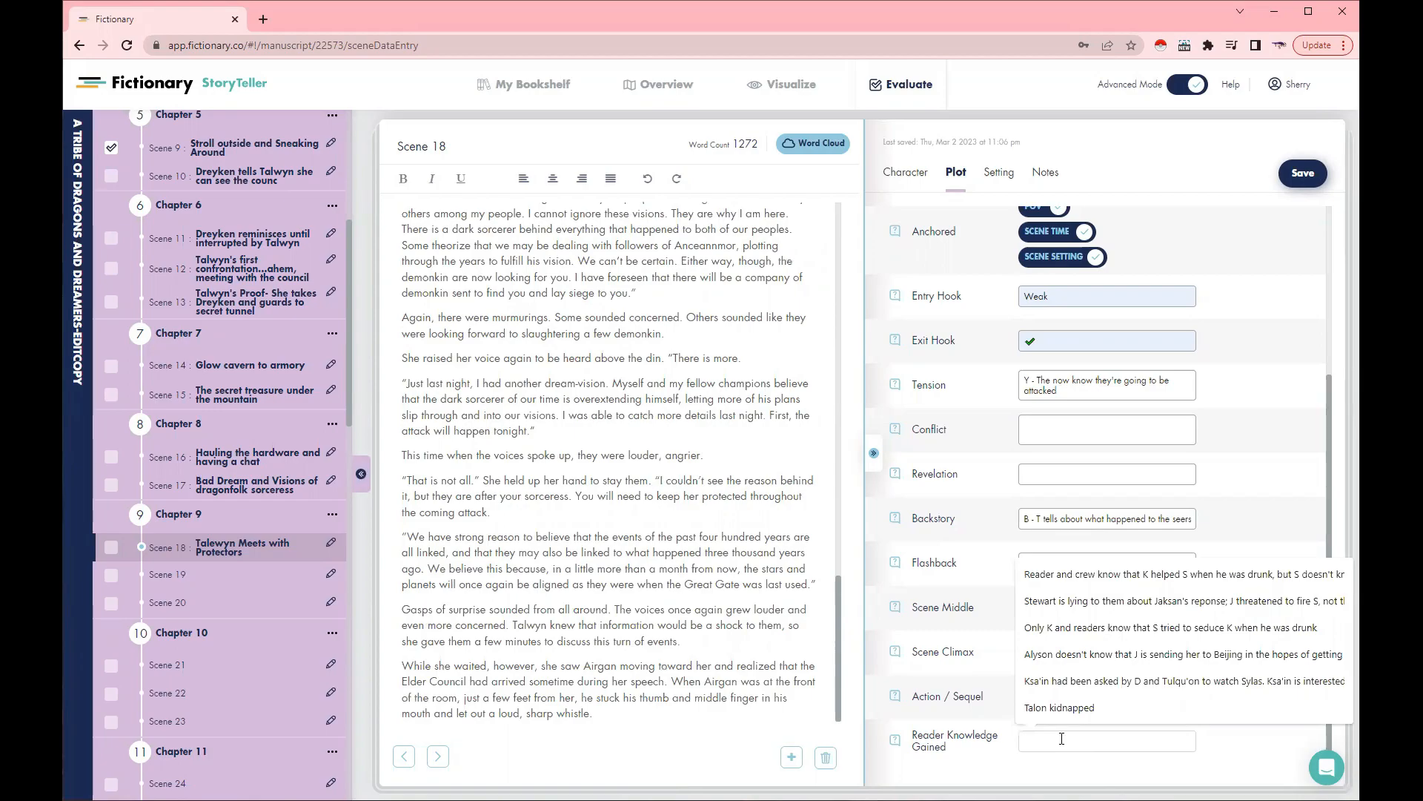
{"action": "left_click", "coordinate": [1166, 562]}
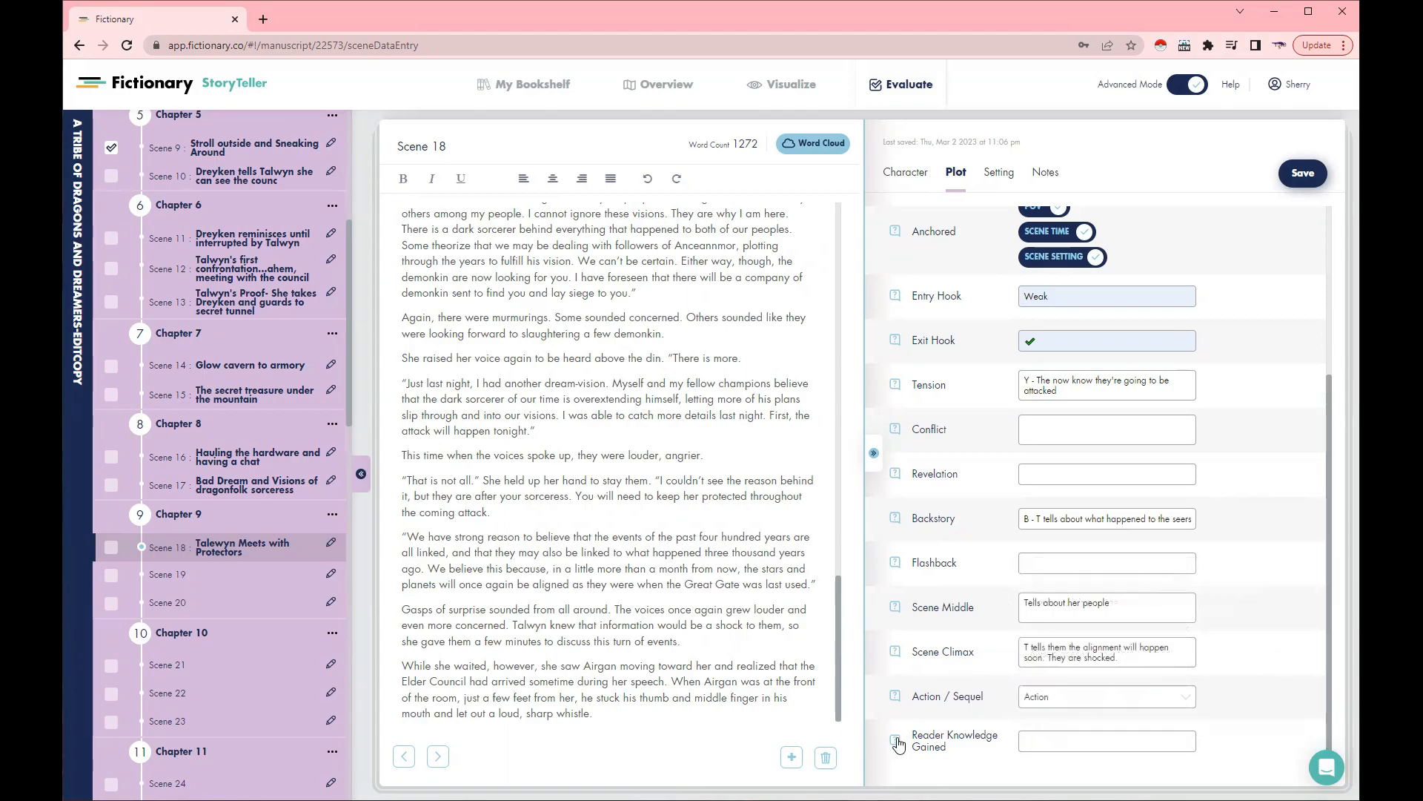
{"action": "mouse_move", "coordinate": [894, 744]}
Open Scene 18's setting elements and enter Y for both its location and its date and time
{"action": "scroll", "coordinate": [1238, 415], "scroll_direction": "up", "scroll_amount": 3}
{"action": "left_click", "coordinate": [998, 174]}
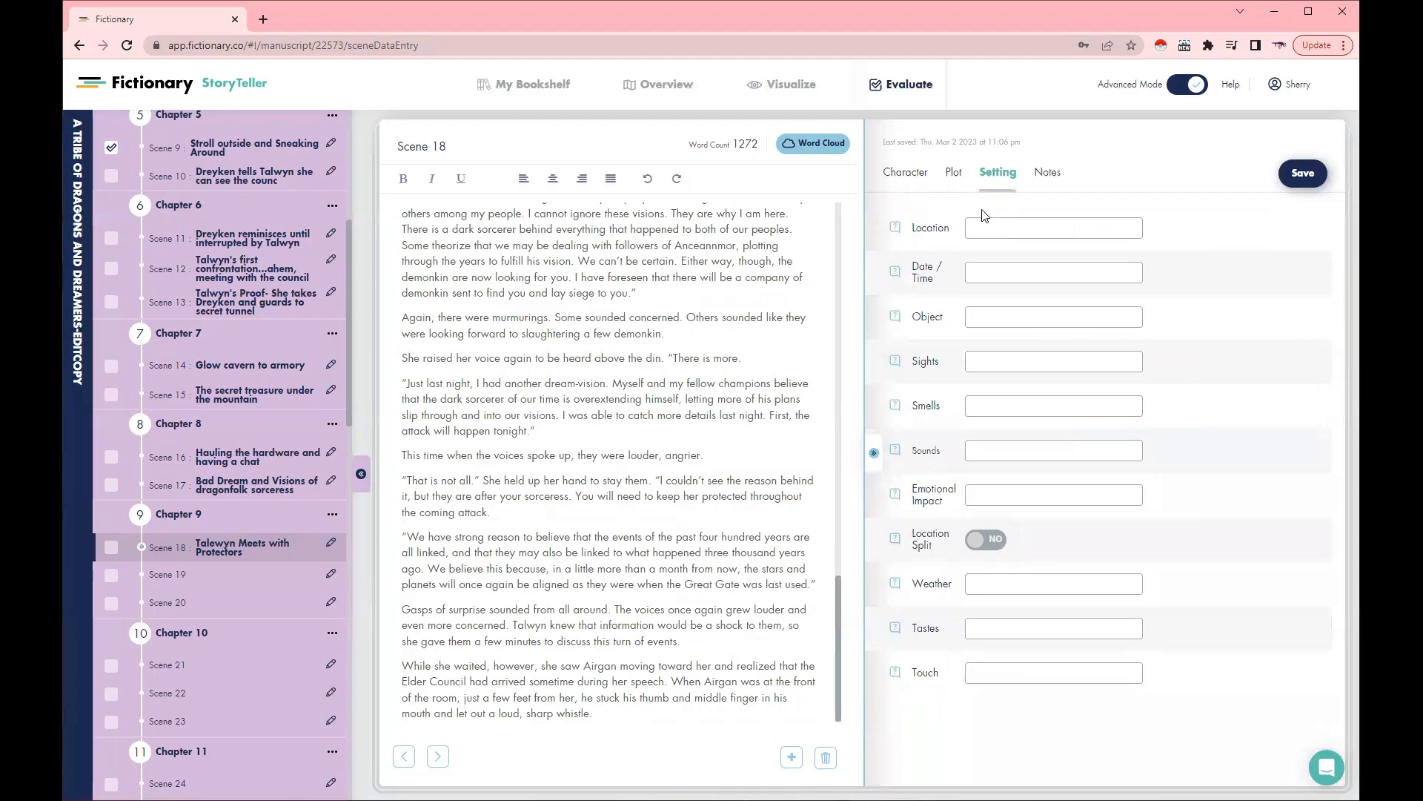
{"action": "left_click", "coordinate": [980, 231]}
{"action": "left_click", "coordinate": [1068, 266]}
{"action": "left_click", "coordinate": [997, 273]}
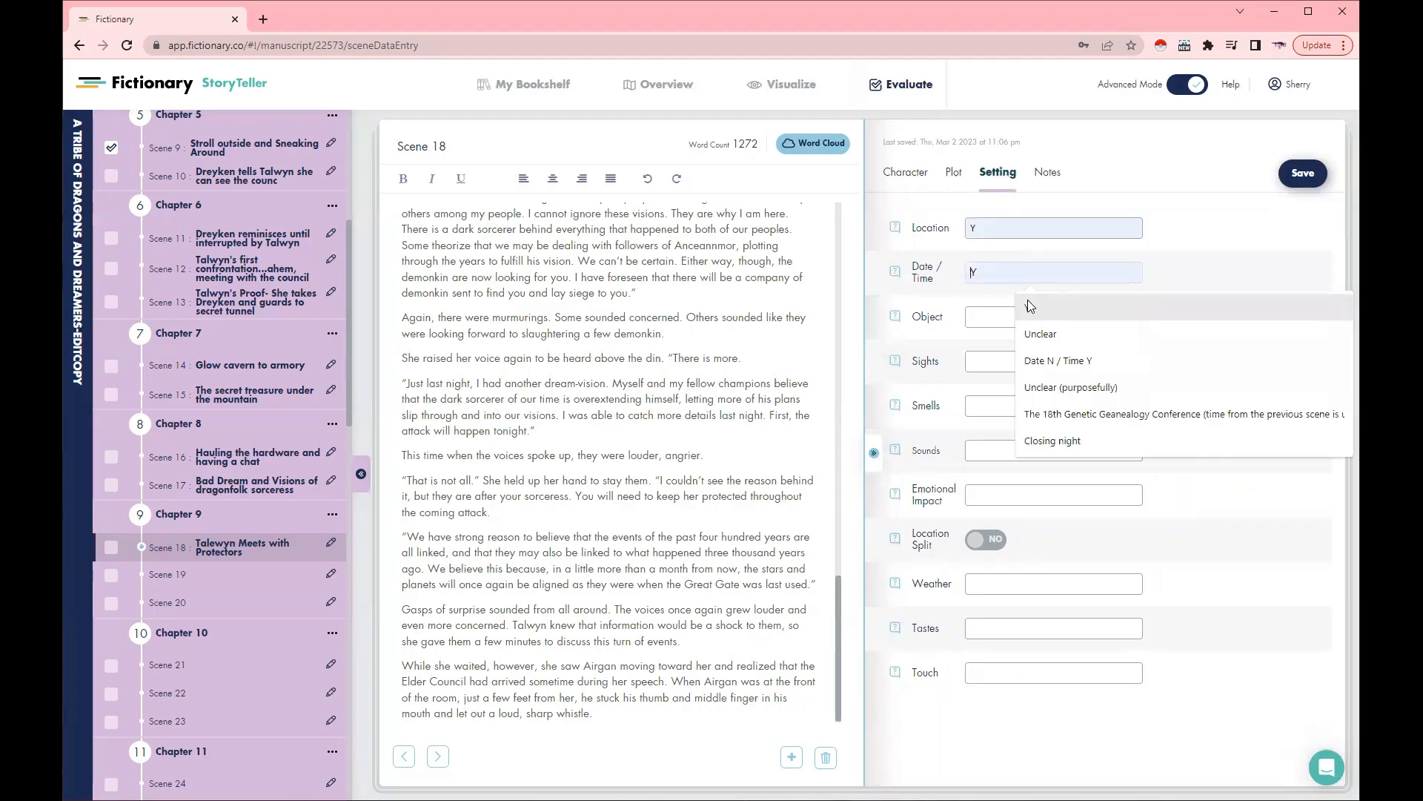
Enter "Y - throne," as Scene 18's object, checking the scene text for objects
{"action": "left_click", "coordinate": [1007, 317]}
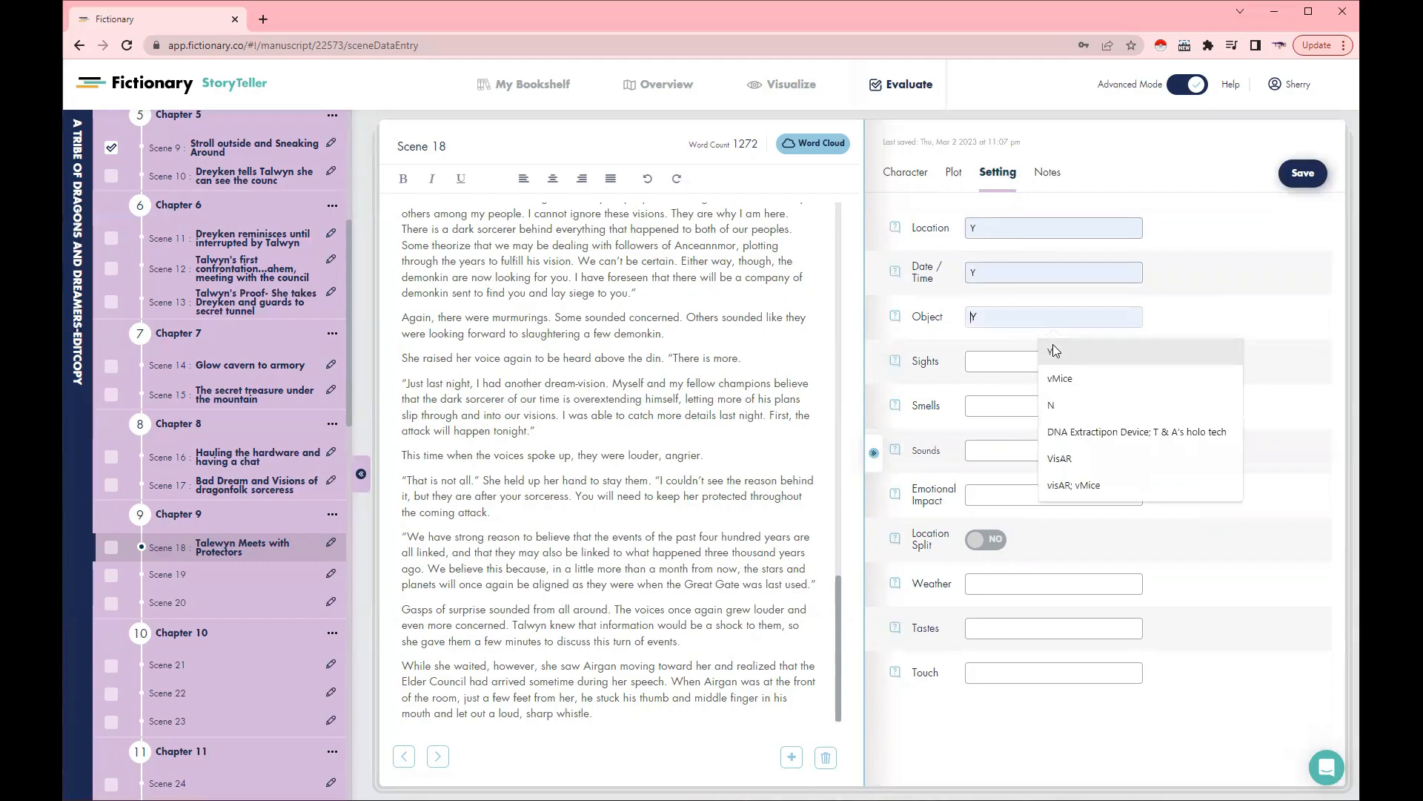
{"action": "type", "text": "Y -"}
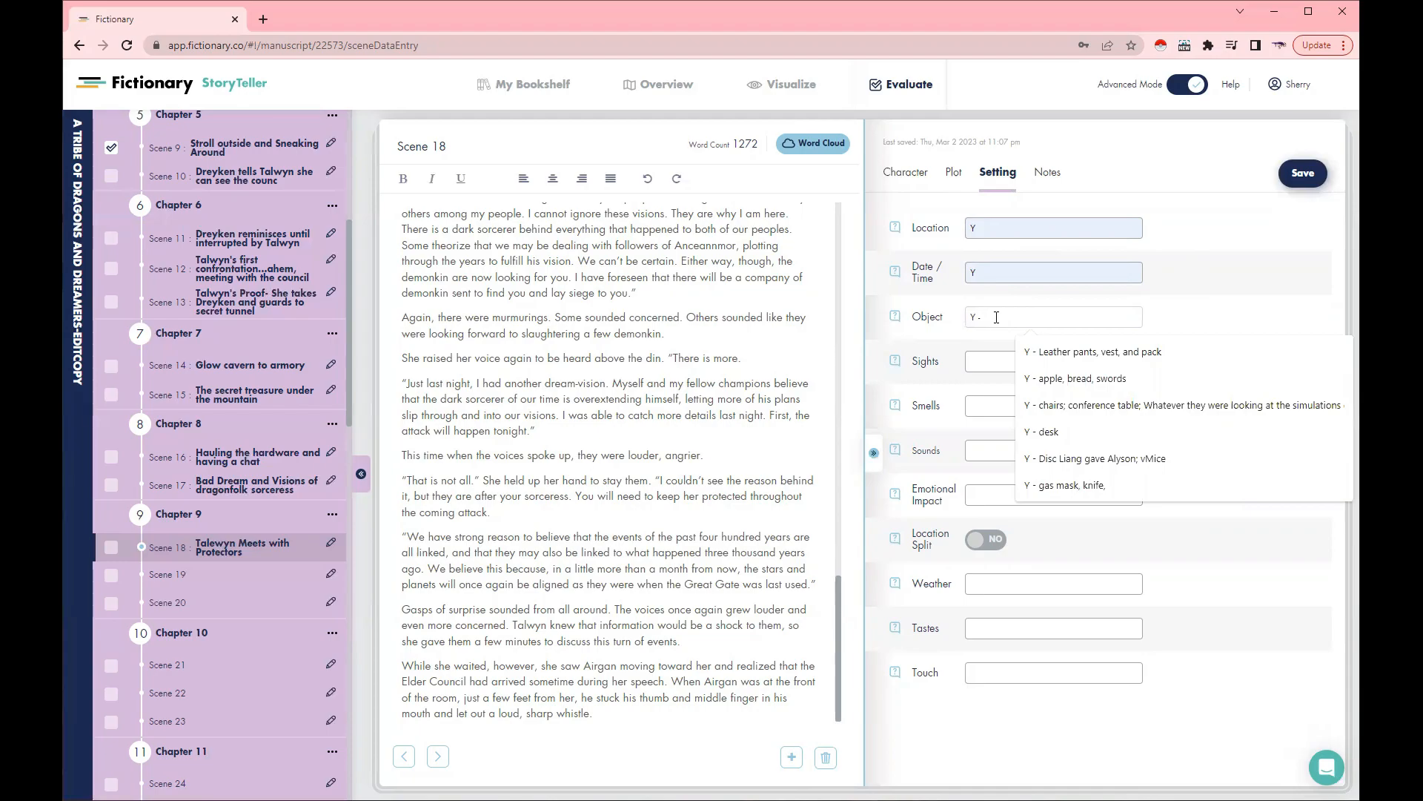
{"action": "scroll", "coordinate": [675, 454], "scroll_direction": "up", "scroll_amount": 10}
{"action": "scroll", "coordinate": [675, 454], "scroll_direction": "up", "scroll_amount": 10}
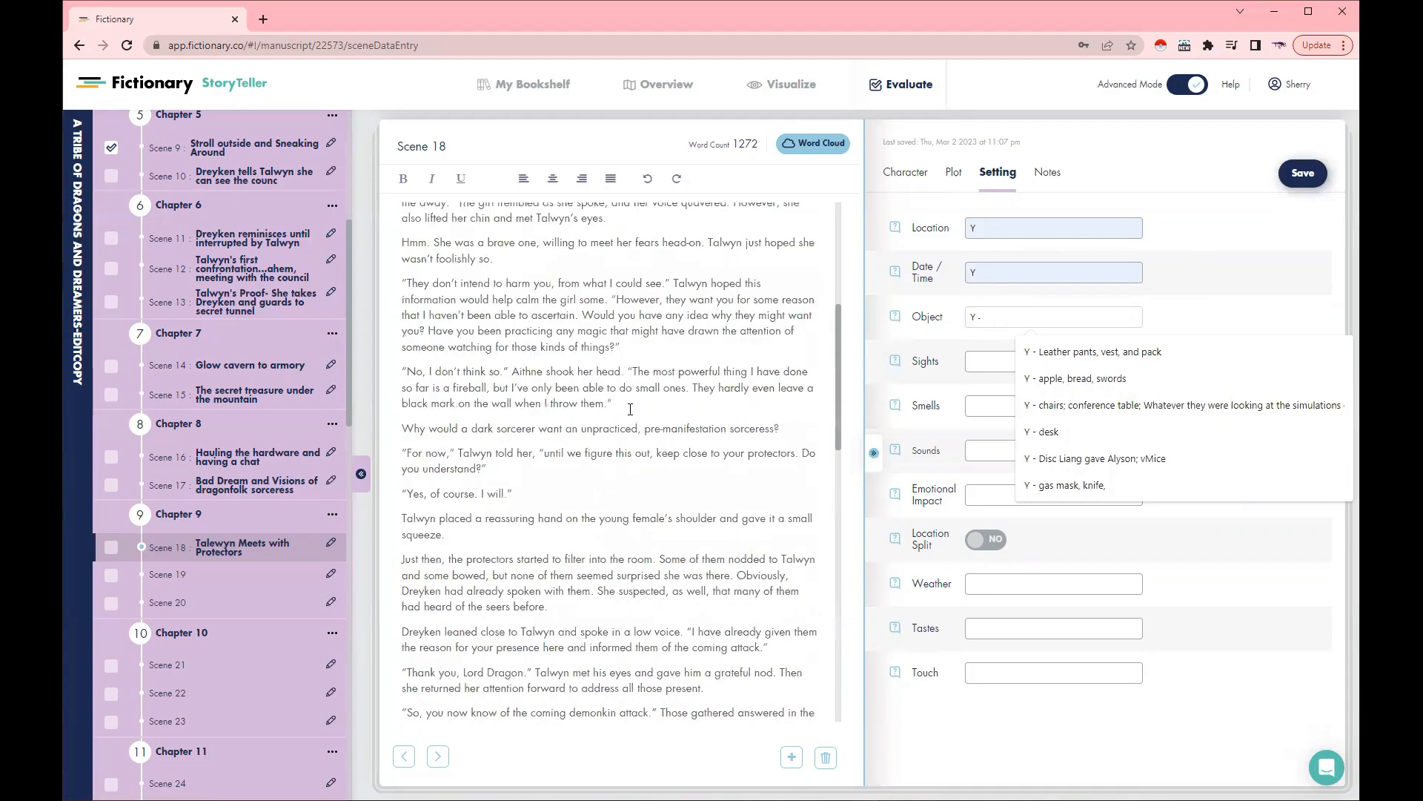
{"action": "type", "text": "throne,"}
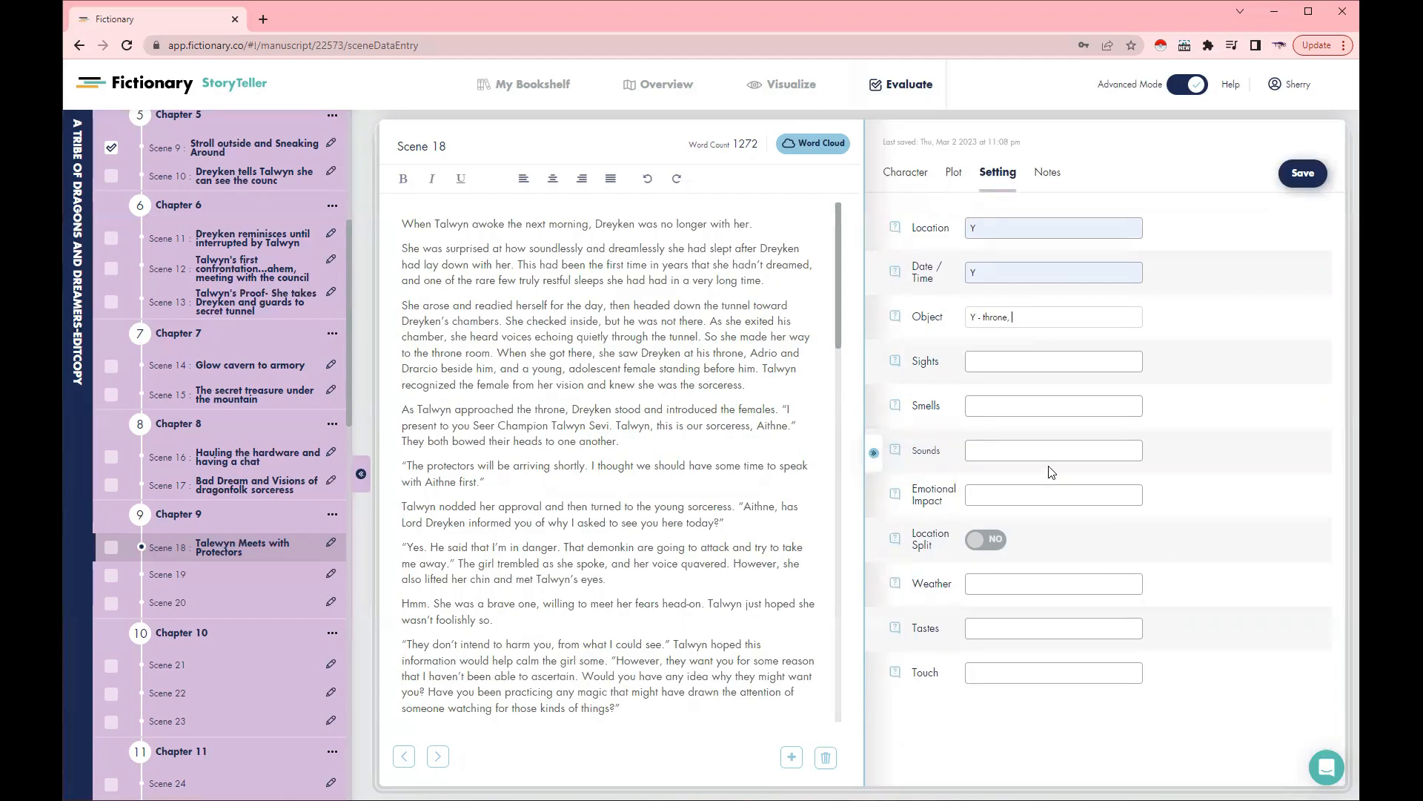
Check the scene text for visual details and set Scene 18's sights to Y
{"action": "scroll", "coordinate": [614, 409], "scroll_direction": "down", "scroll_amount": 1}
{"action": "scroll", "coordinate": [614, 409], "scroll_direction": "down", "scroll_amount": 4}
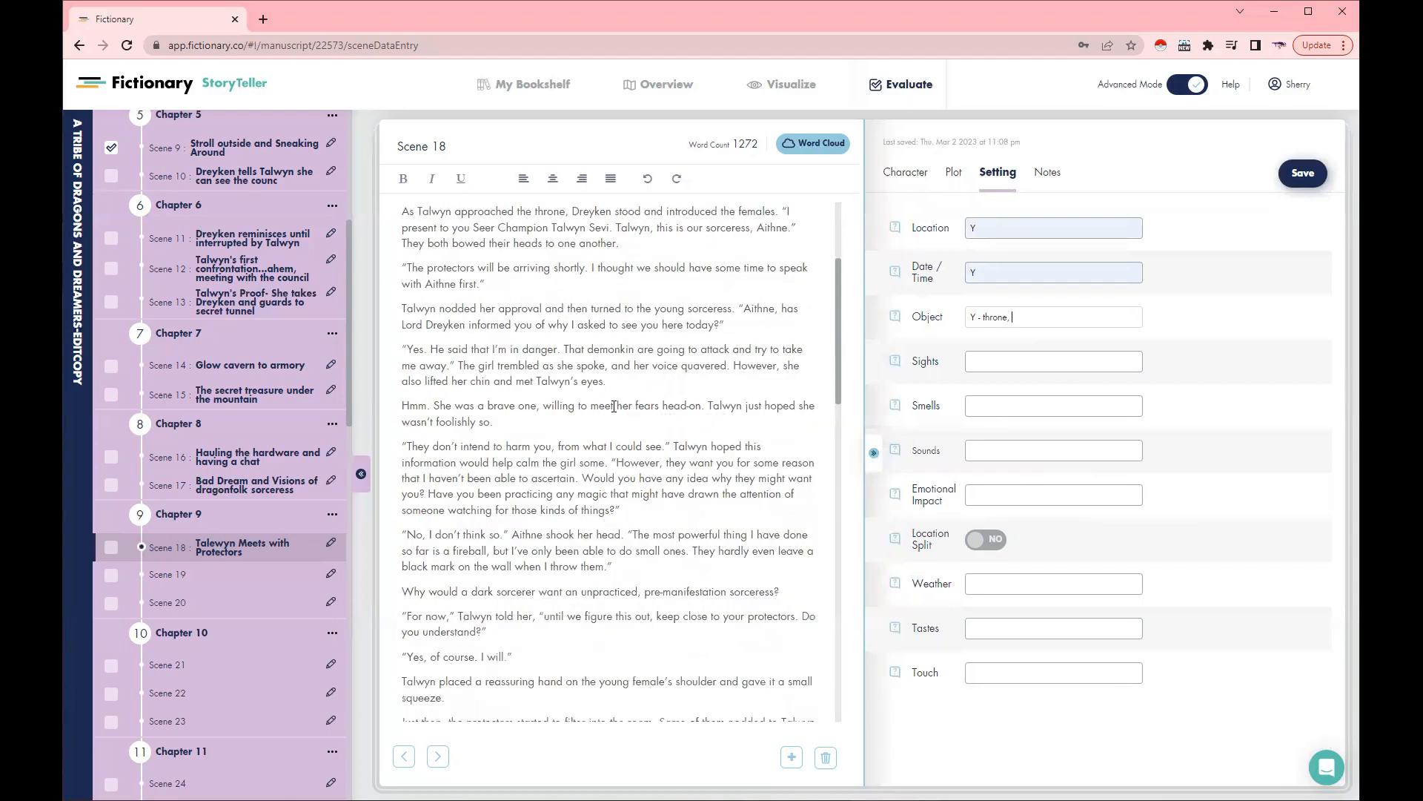
{"action": "left_click", "coordinate": [971, 370]}
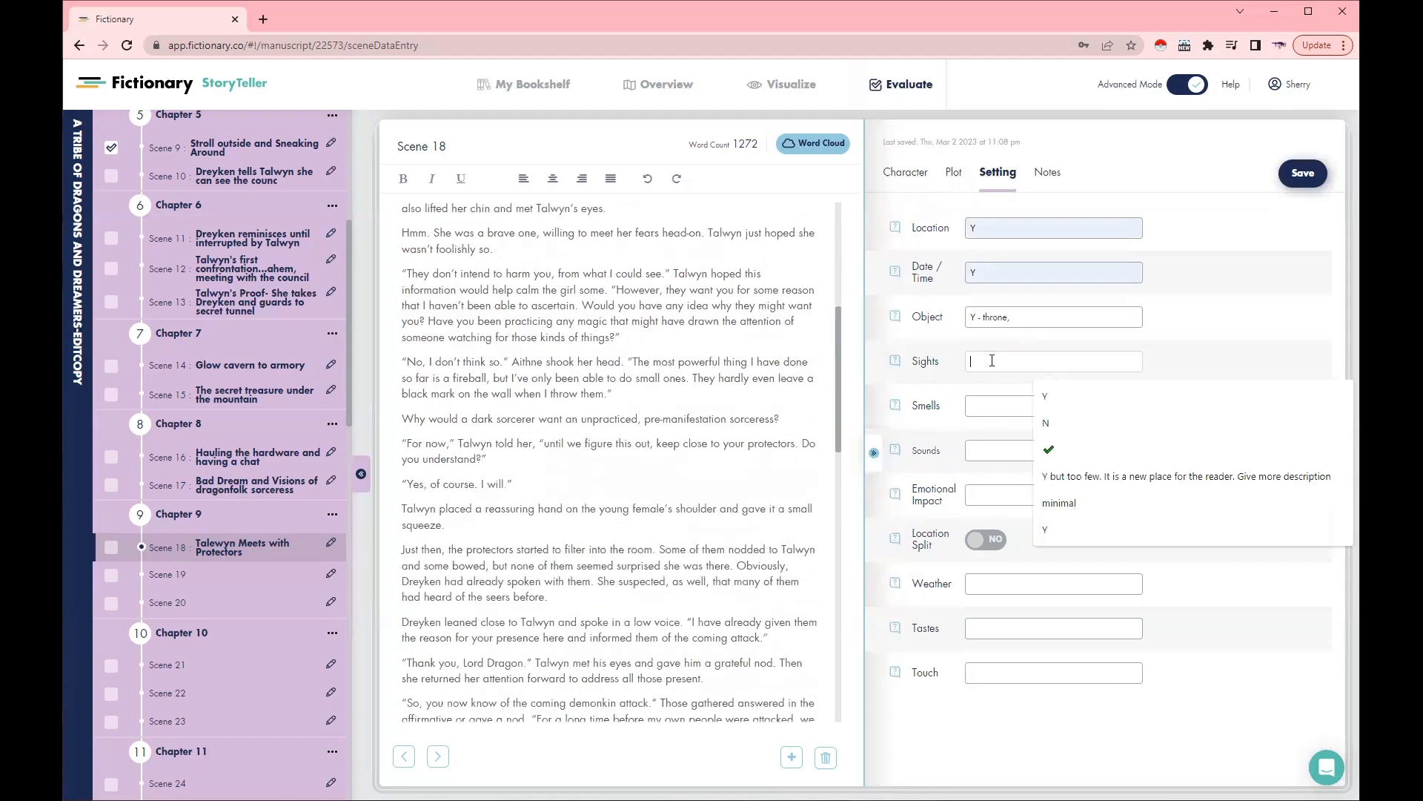
{"action": "left_click", "coordinate": [1050, 389]}
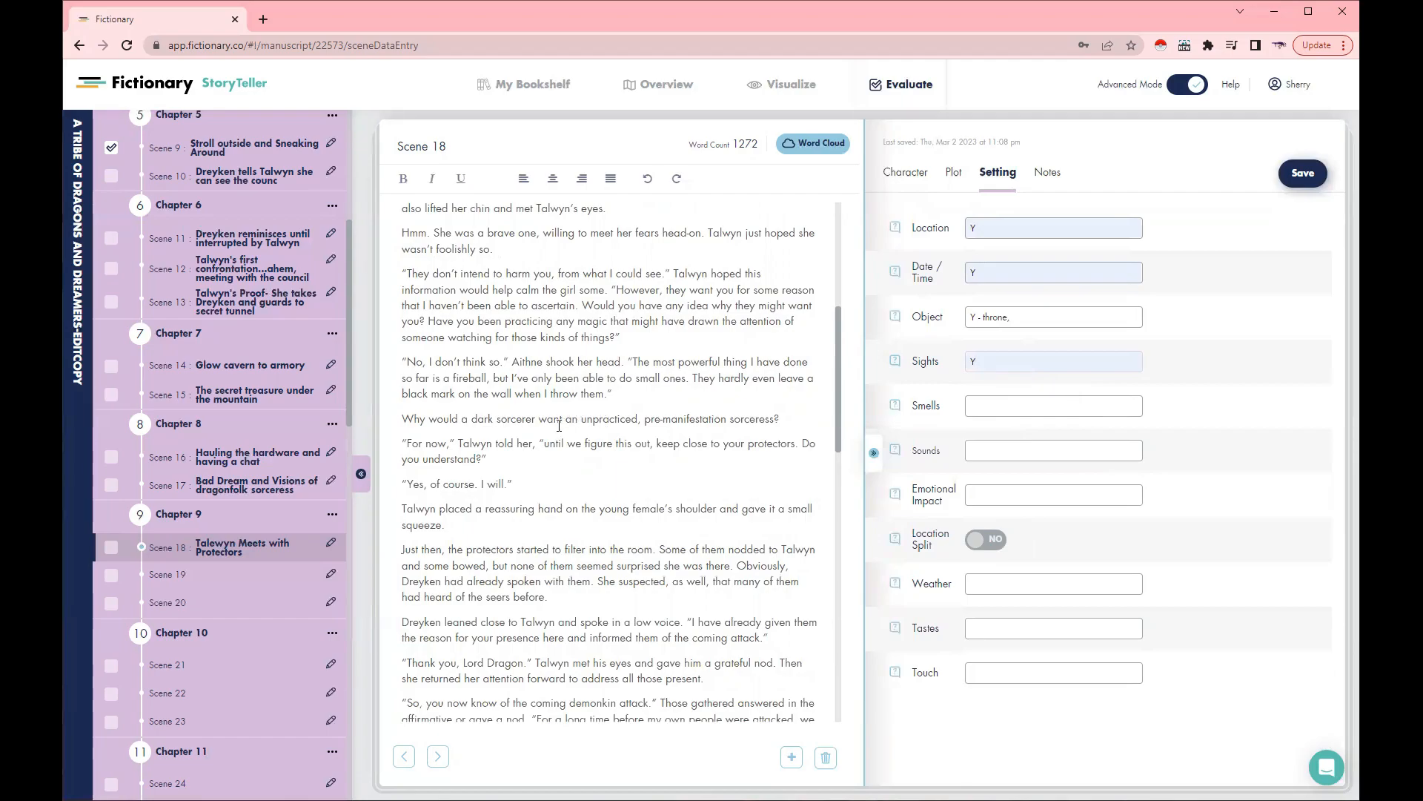
Set Scene 18's smells to N and its sounds to Y
{"action": "scroll", "coordinate": [559, 426], "scroll_direction": "up", "scroll_amount": 1}
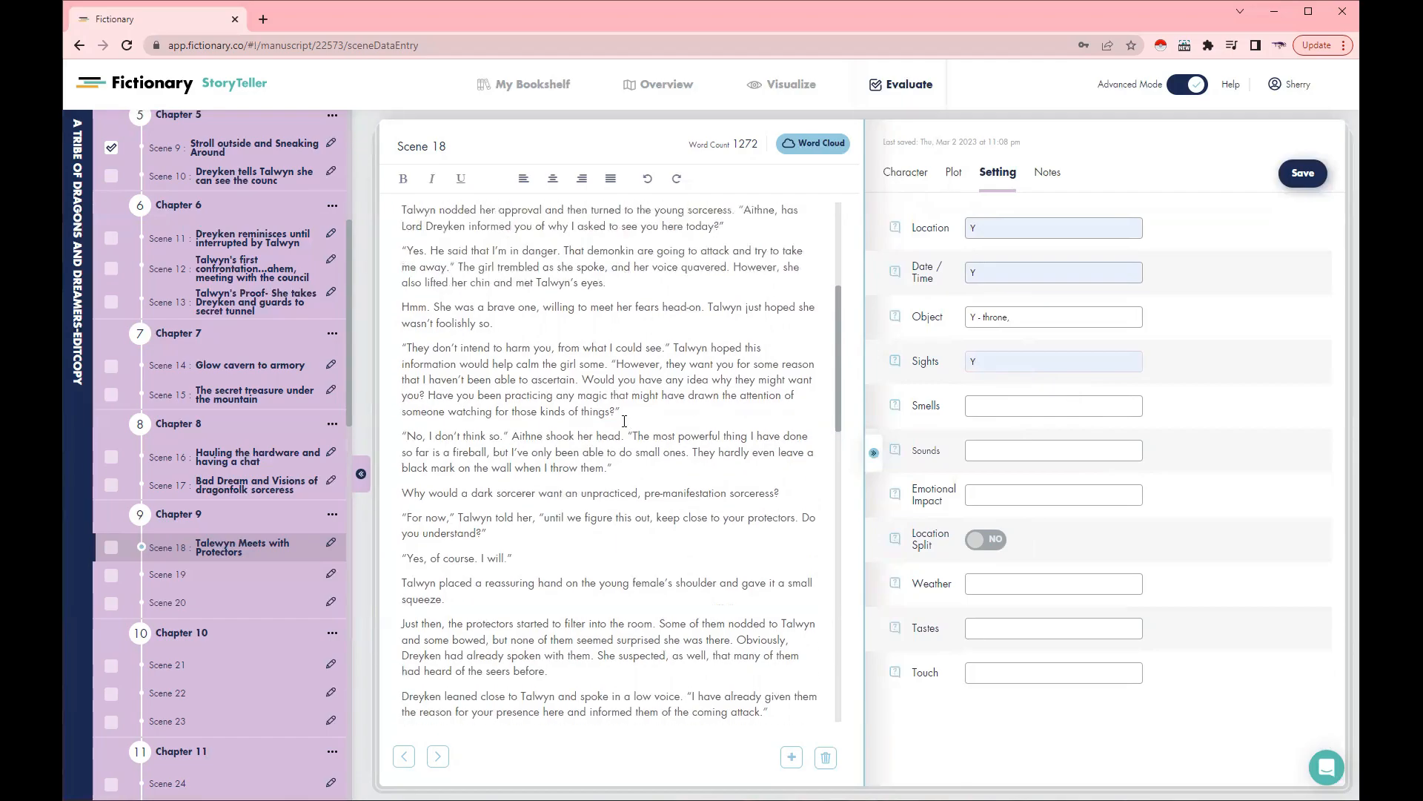
{"action": "left_click", "coordinate": [994, 406]}
{"action": "left_click", "coordinate": [1050, 440]}
{"action": "left_click", "coordinate": [979, 452]}
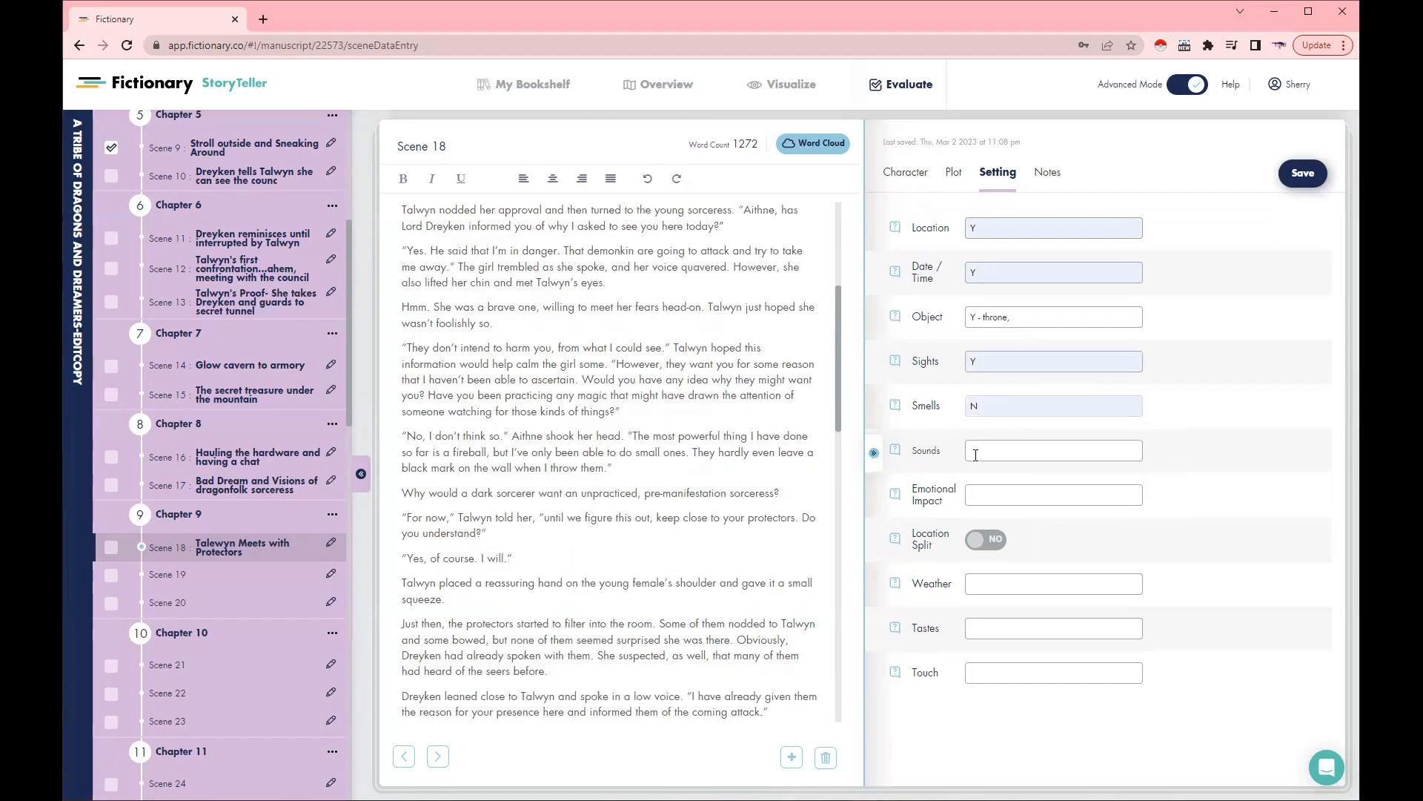
{"action": "left_click", "coordinate": [1050, 484]}
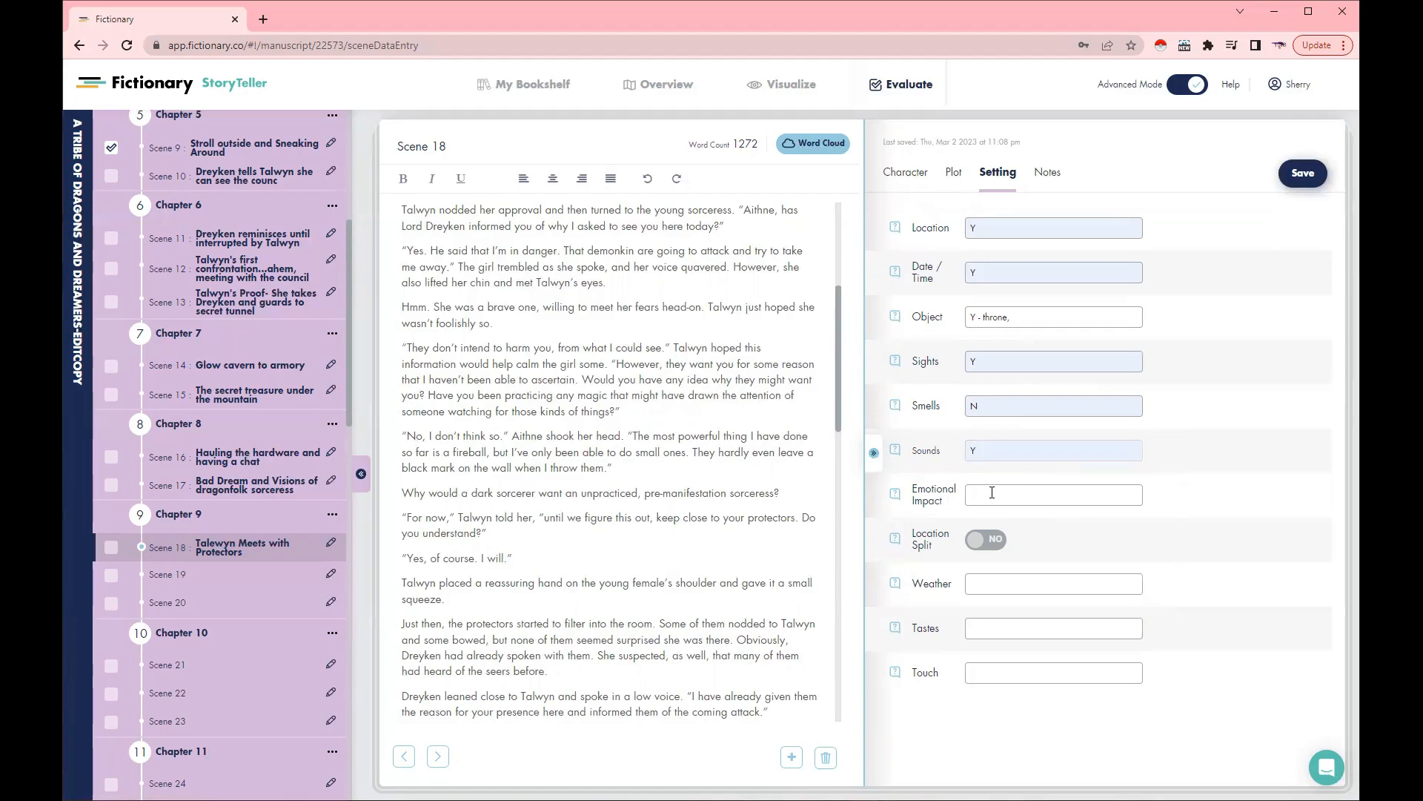
Read the full guidance on the Emotional Impact element and set Scene 18's emotional impact to Y
{"action": "left_click", "coordinate": [894, 493]}
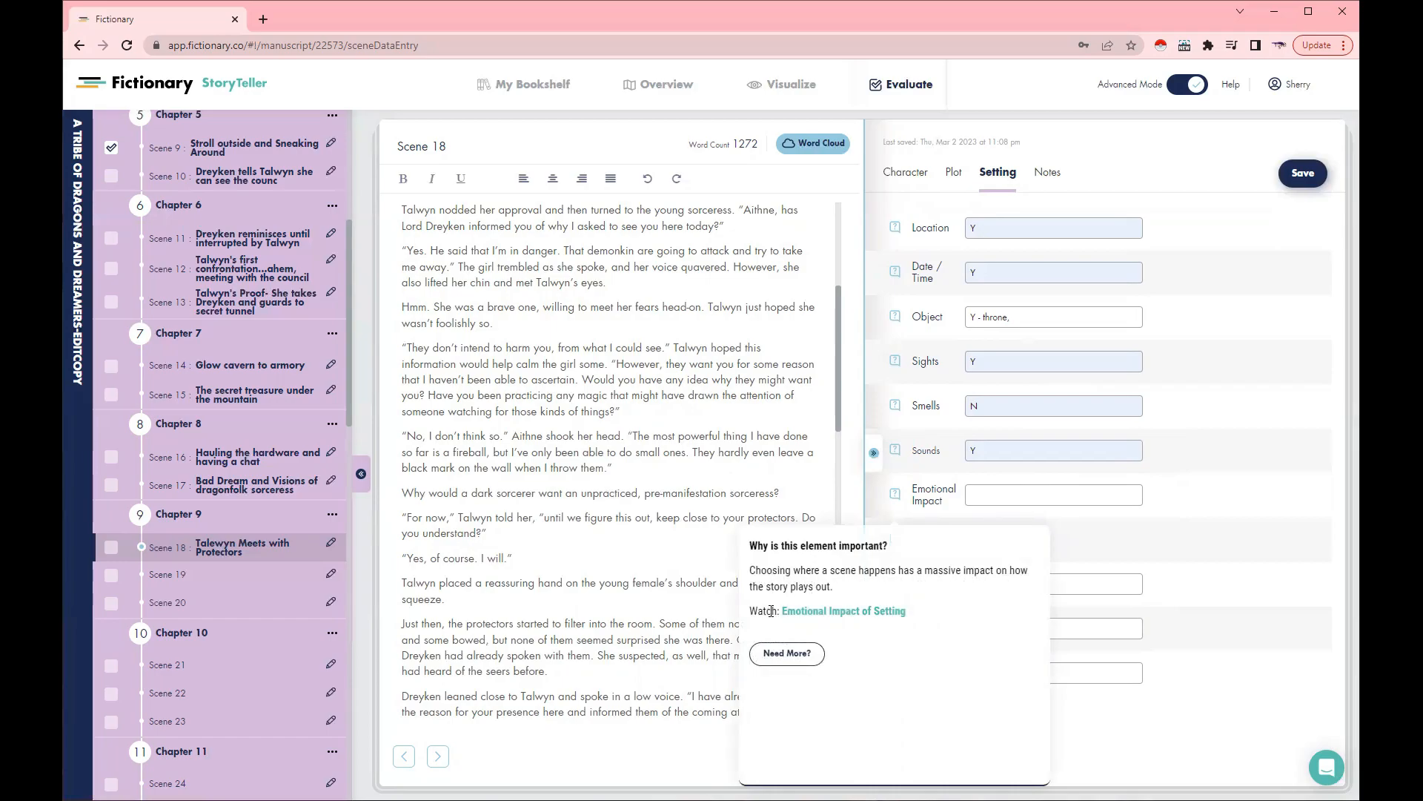
{"action": "left_click", "coordinate": [771, 649]}
{"action": "scroll", "coordinate": [771, 649], "scroll_direction": "down", "scroll_amount": 1}
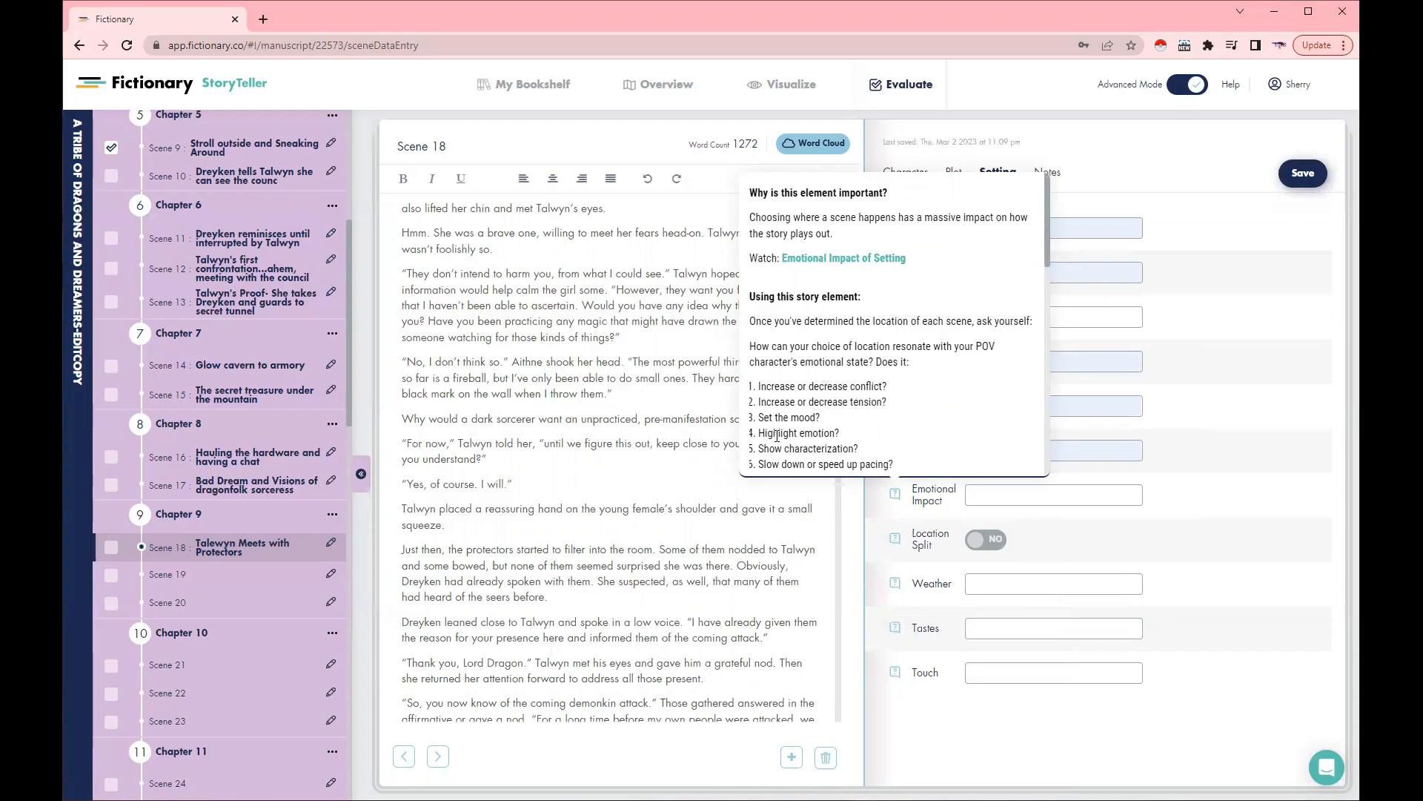
{"action": "scroll", "coordinate": [776, 435], "scroll_direction": "down", "scroll_amount": 1}
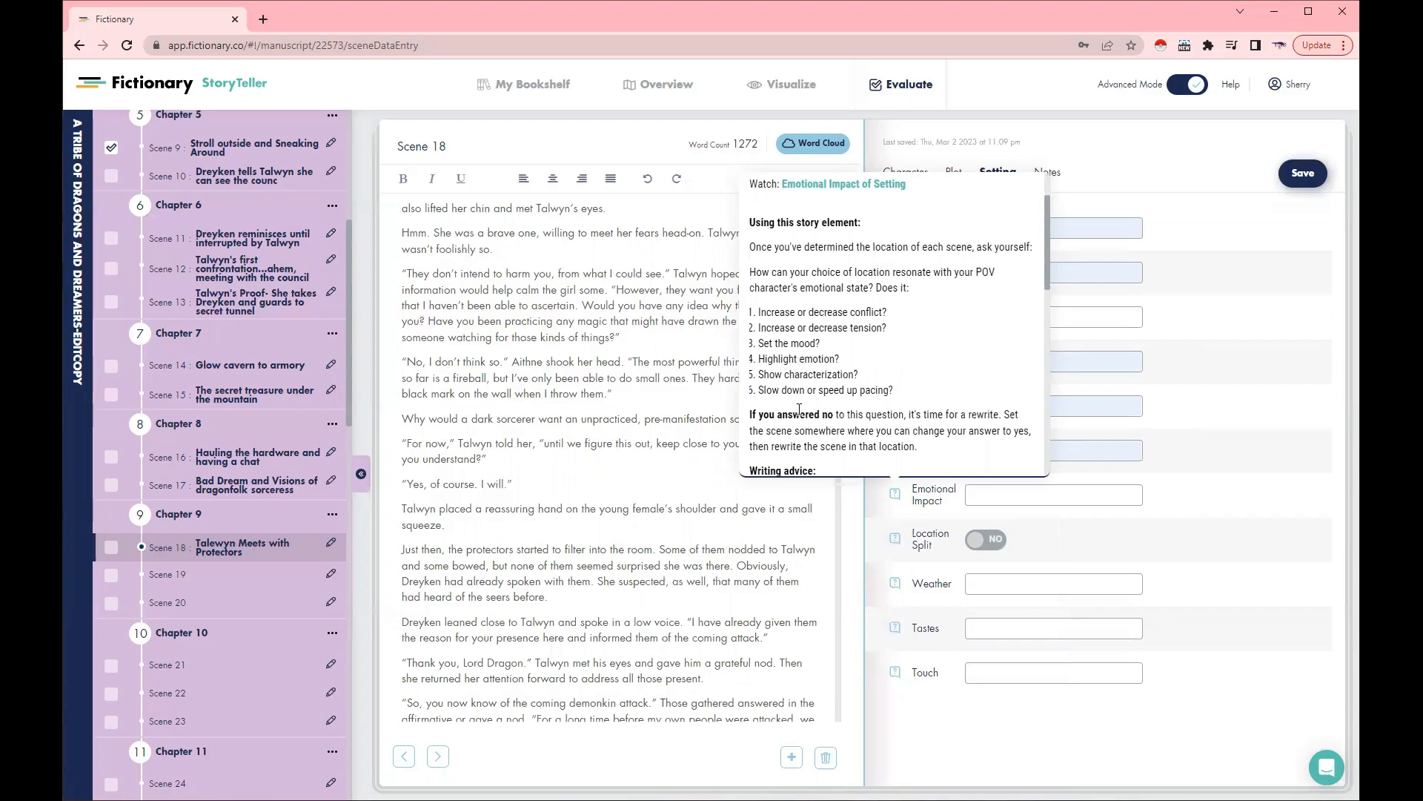
{"action": "scroll", "coordinate": [799, 410], "scroll_direction": "down", "scroll_amount": 1}
{"action": "scroll", "coordinate": [799, 409], "scroll_direction": "up", "scroll_amount": 2}
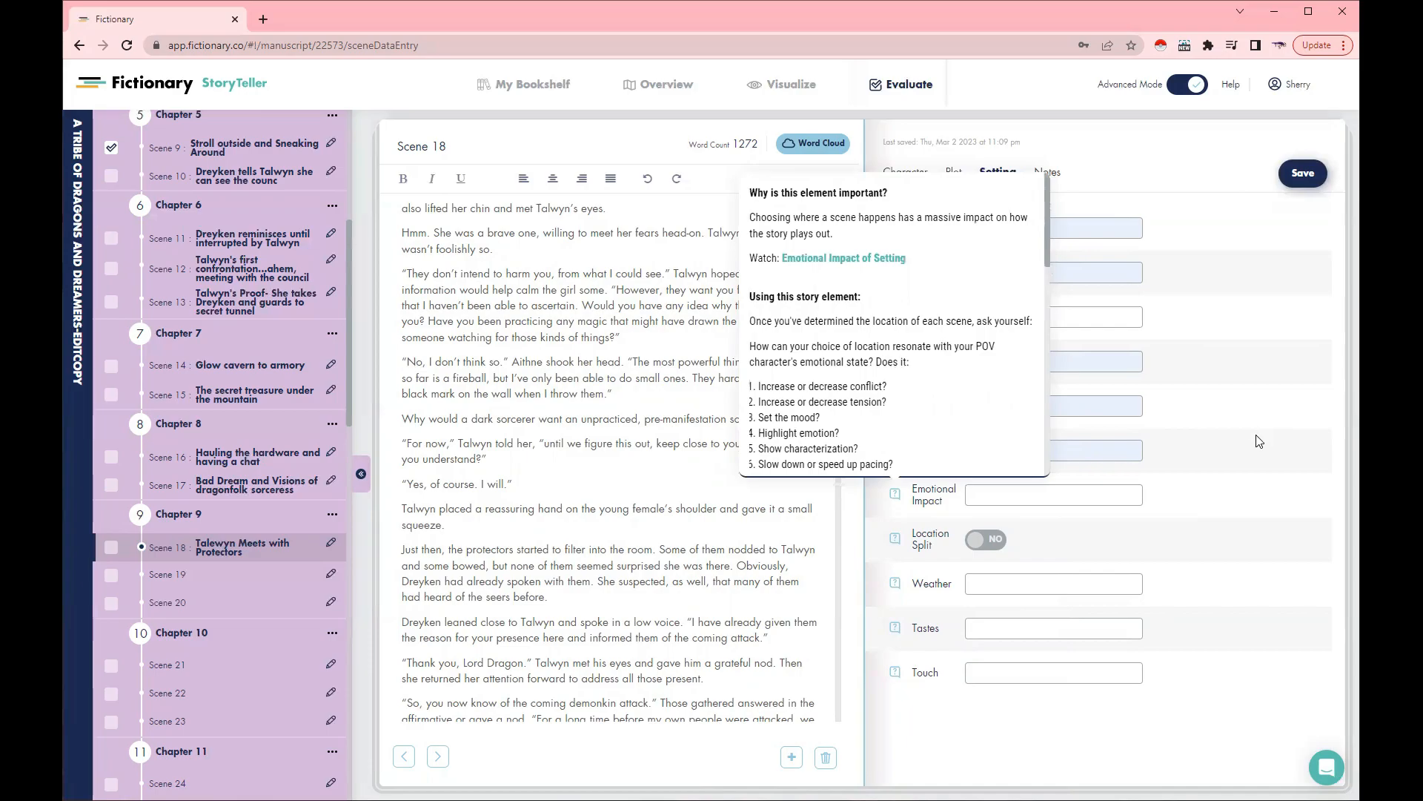
{"action": "left_click", "coordinate": [992, 499]}
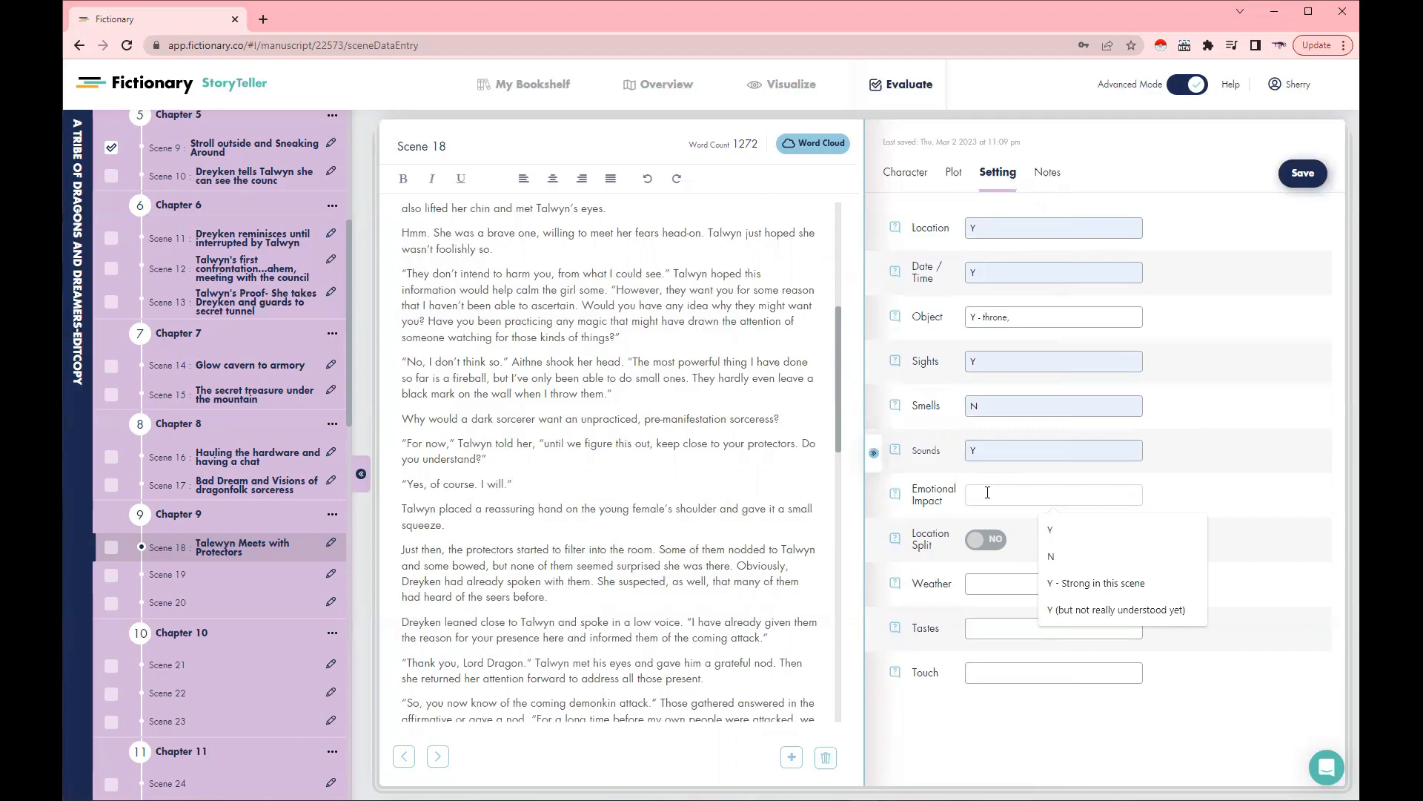
{"action": "left_click", "coordinate": [1057, 531]}
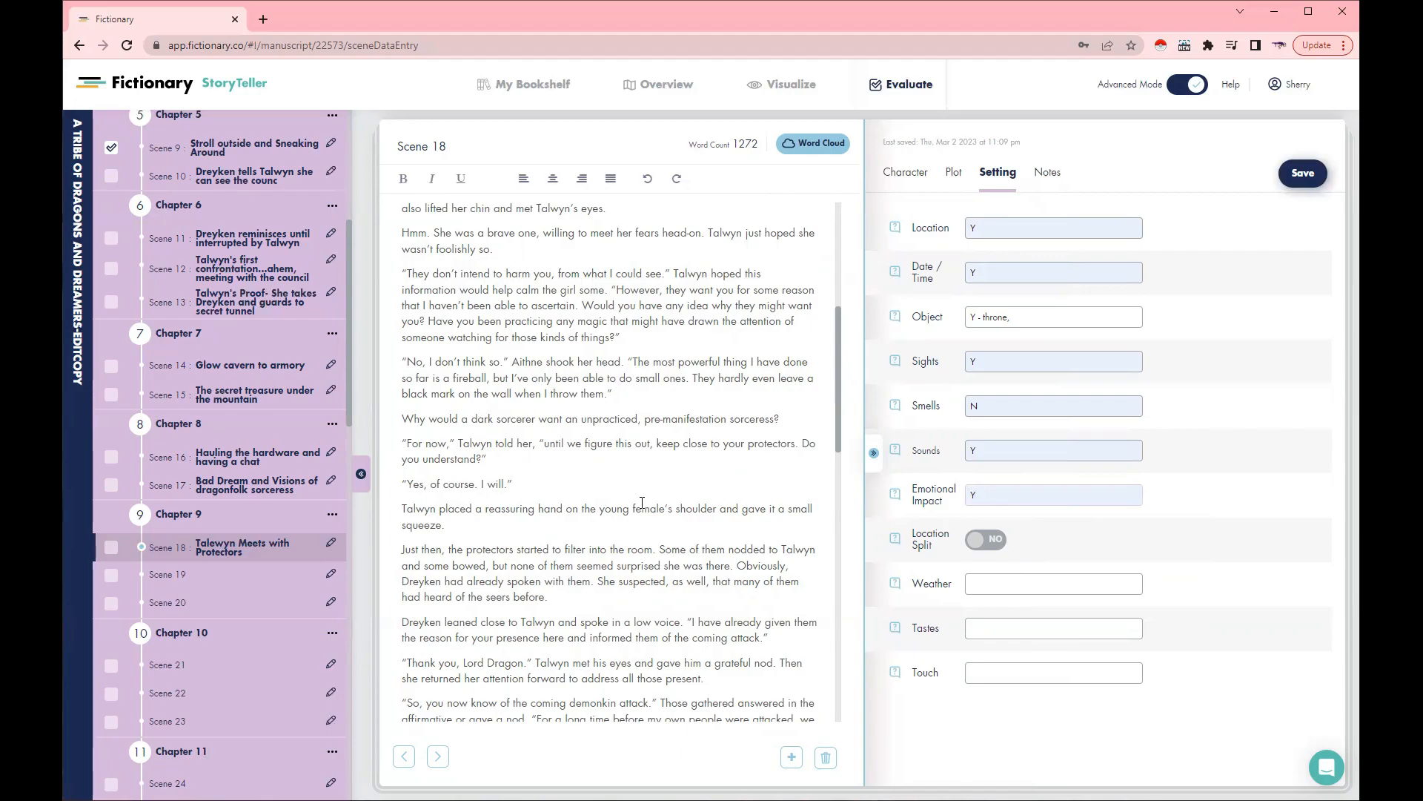
Set Scene 18's weather to NA, leaving Location Split at No
{"action": "scroll", "coordinate": [642, 503], "scroll_direction": "down", "scroll_amount": 2}
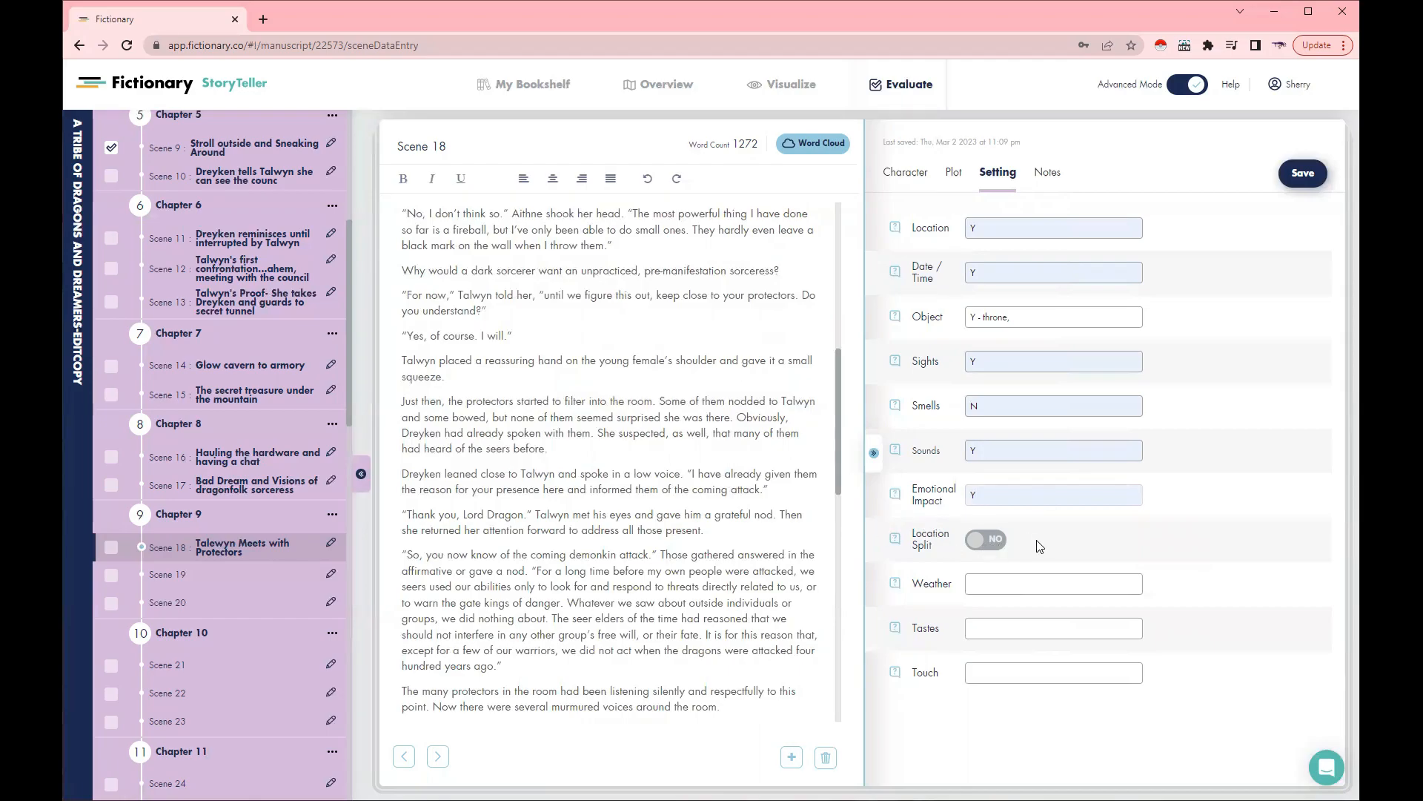
{"action": "left_click", "coordinate": [1031, 584]}
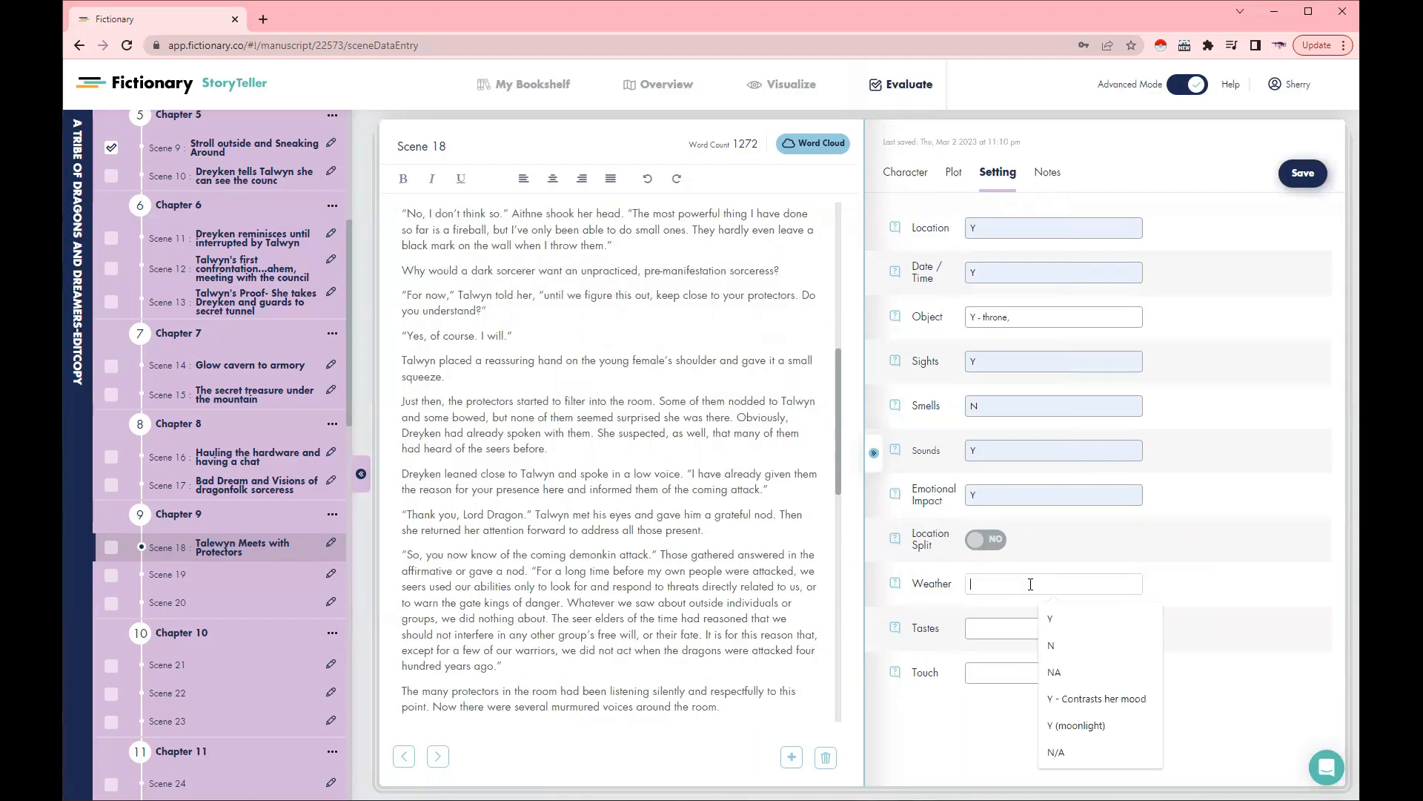
{"action": "left_click", "coordinate": [1068, 673]}
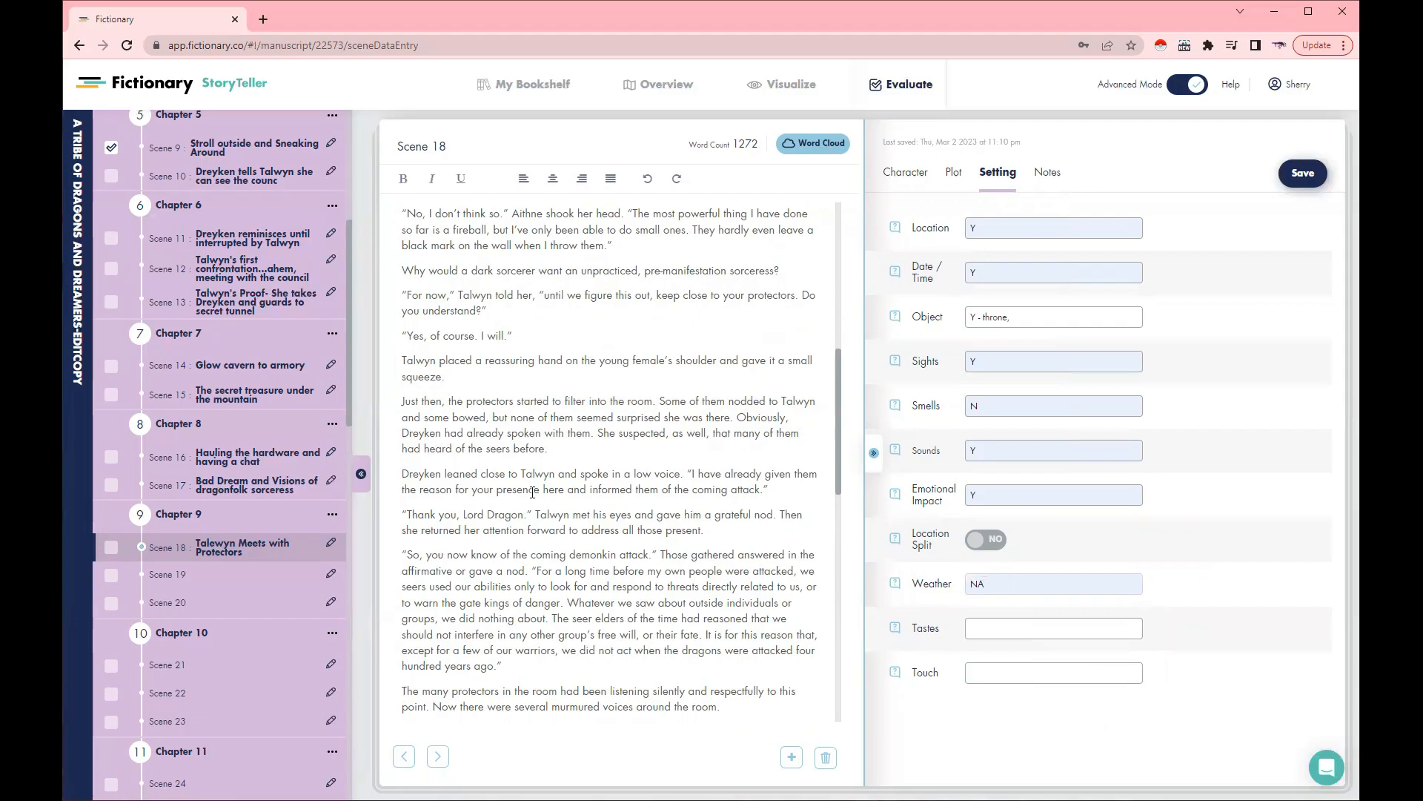
Check the scene text for sensory details and enter N for both Scene 18's tastes and touch
{"action": "scroll", "coordinate": [532, 491], "scroll_direction": "down", "scroll_amount": 1}
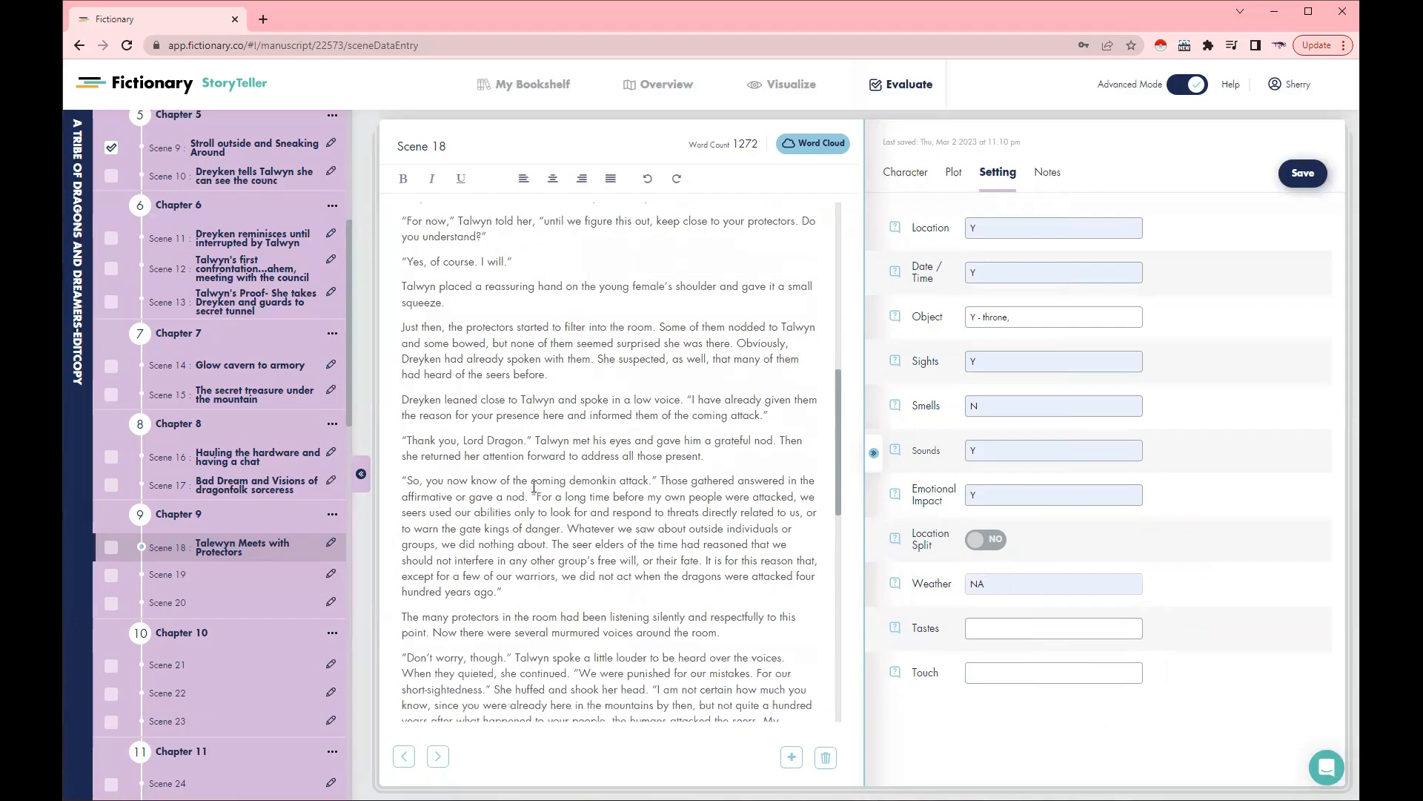
{"action": "scroll", "coordinate": [534, 487], "scroll_direction": "down", "scroll_amount": 1}
{"action": "scroll", "coordinate": [534, 487], "scroll_direction": "up", "scroll_amount": 1}
{"action": "scroll", "coordinate": [533, 487], "scroll_direction": "down", "scroll_amount": 1}
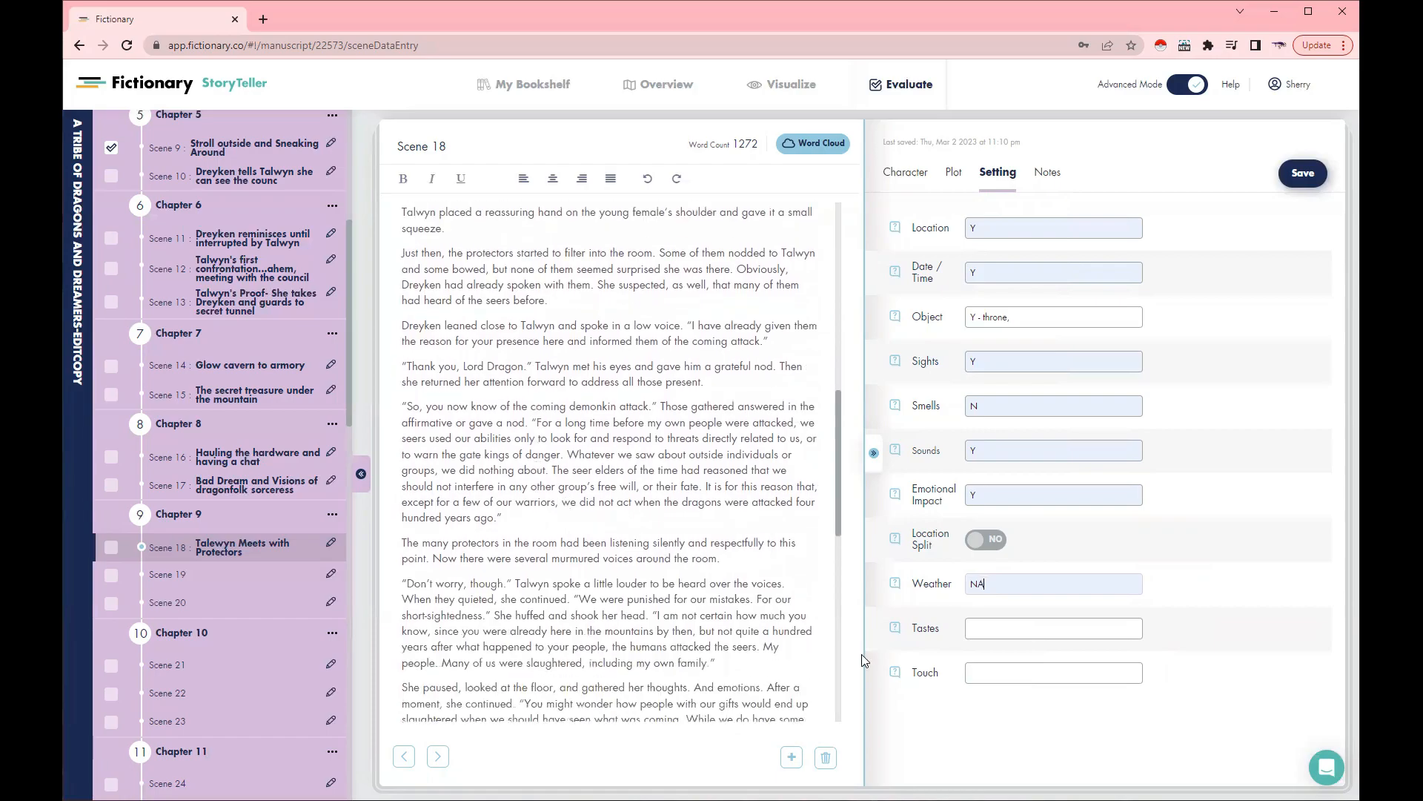
{"action": "left_click", "coordinate": [991, 630]}
{"action": "type", "text": "N"}
{"action": "key", "text": "Return"}
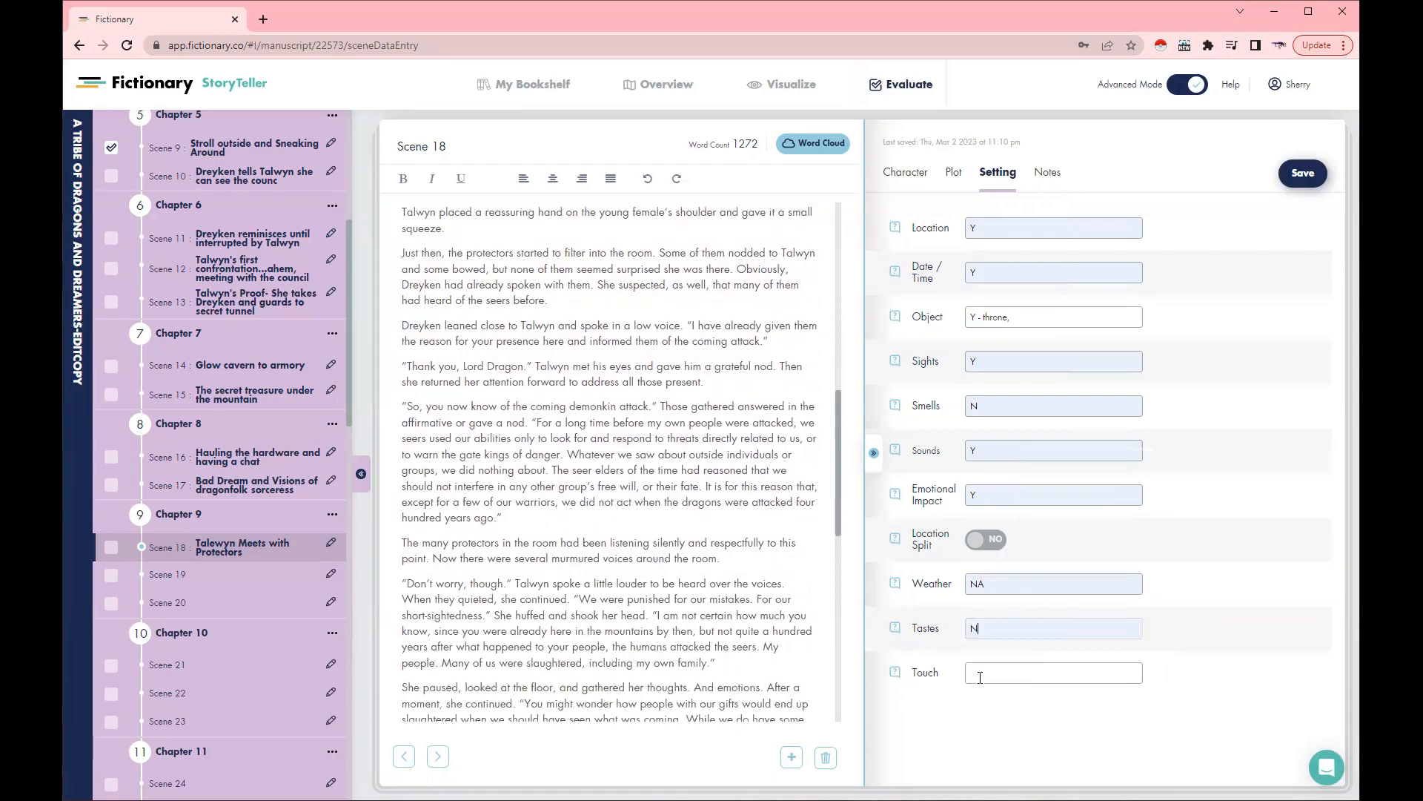
{"action": "left_click", "coordinate": [984, 673]}
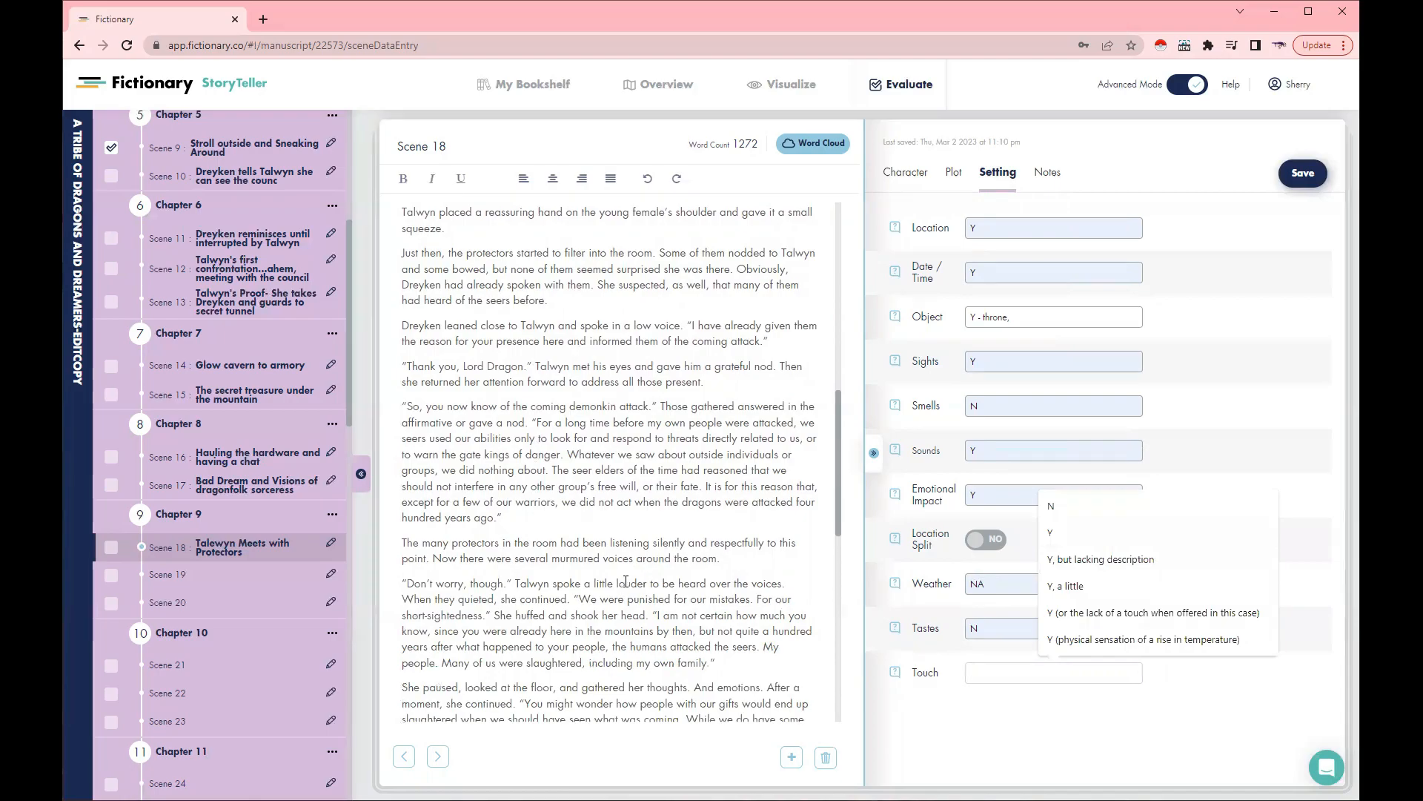
{"action": "scroll", "coordinate": [622, 596], "scroll_direction": "up", "scroll_amount": 8}
{"action": "type", "text": "N"}
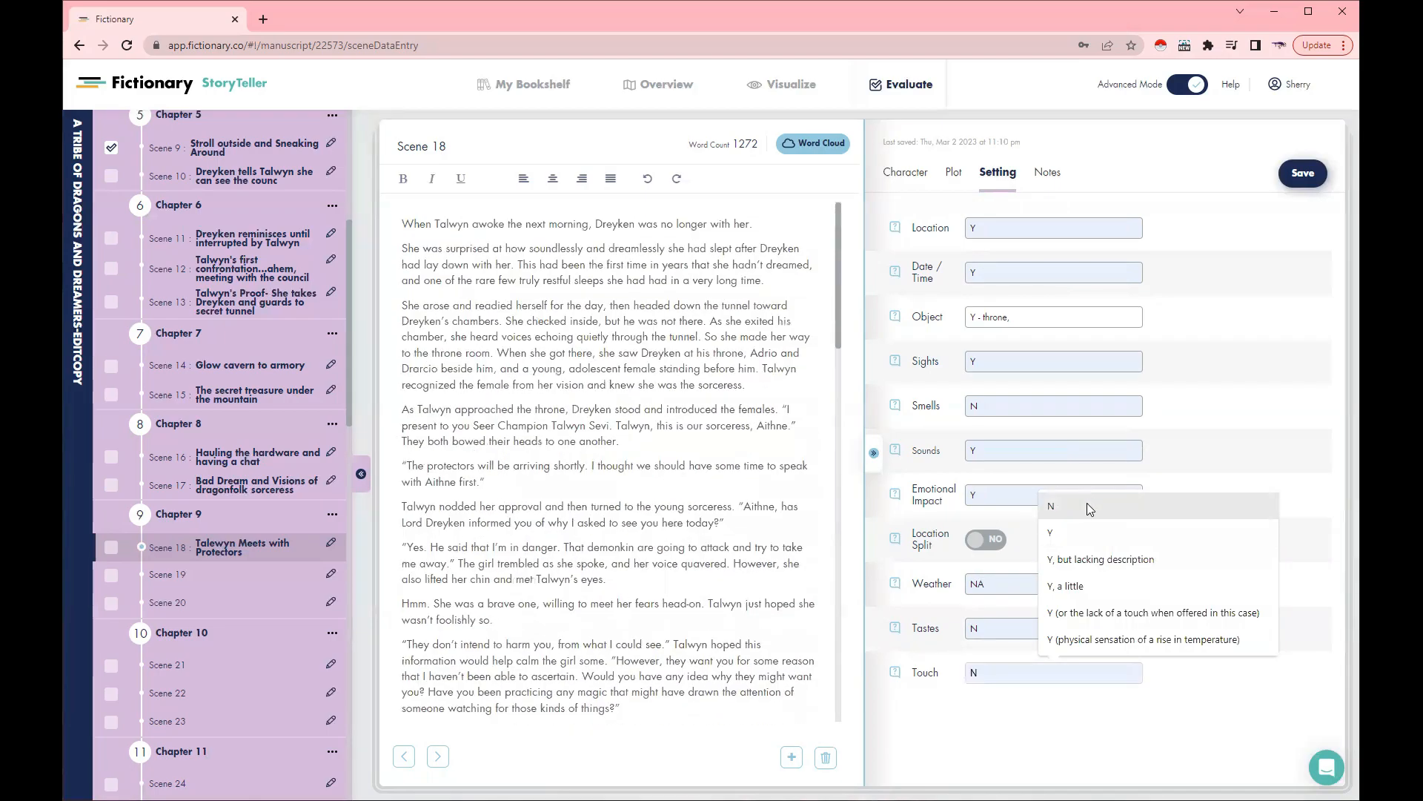
{"action": "key", "text": "Return"}
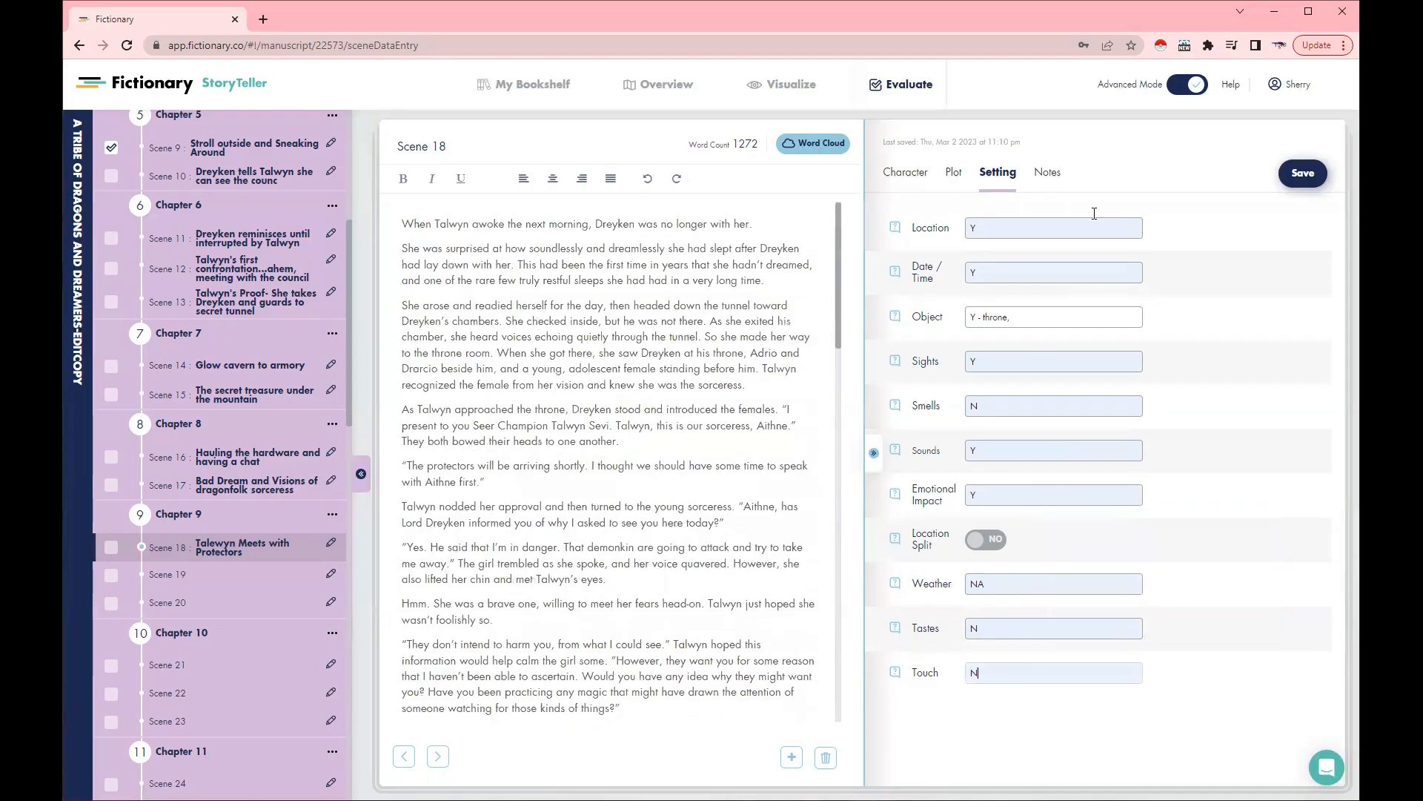
Turn Advanced Mode off to compare the reduced list of setting elements, and turn it back on
{"action": "left_click", "coordinate": [1188, 87]}
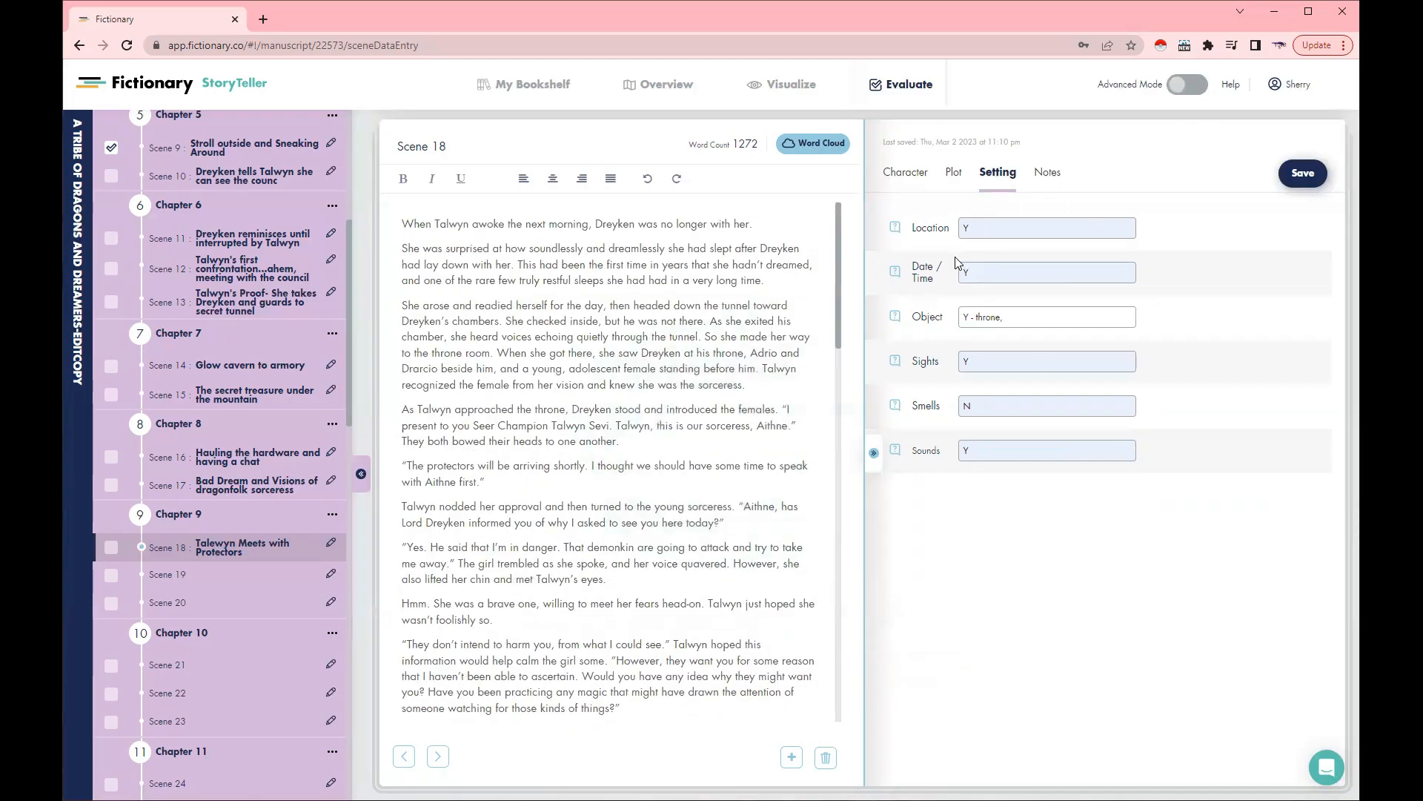
{"action": "left_click", "coordinate": [1190, 89]}
{"action": "left_click", "coordinate": [1169, 87]}
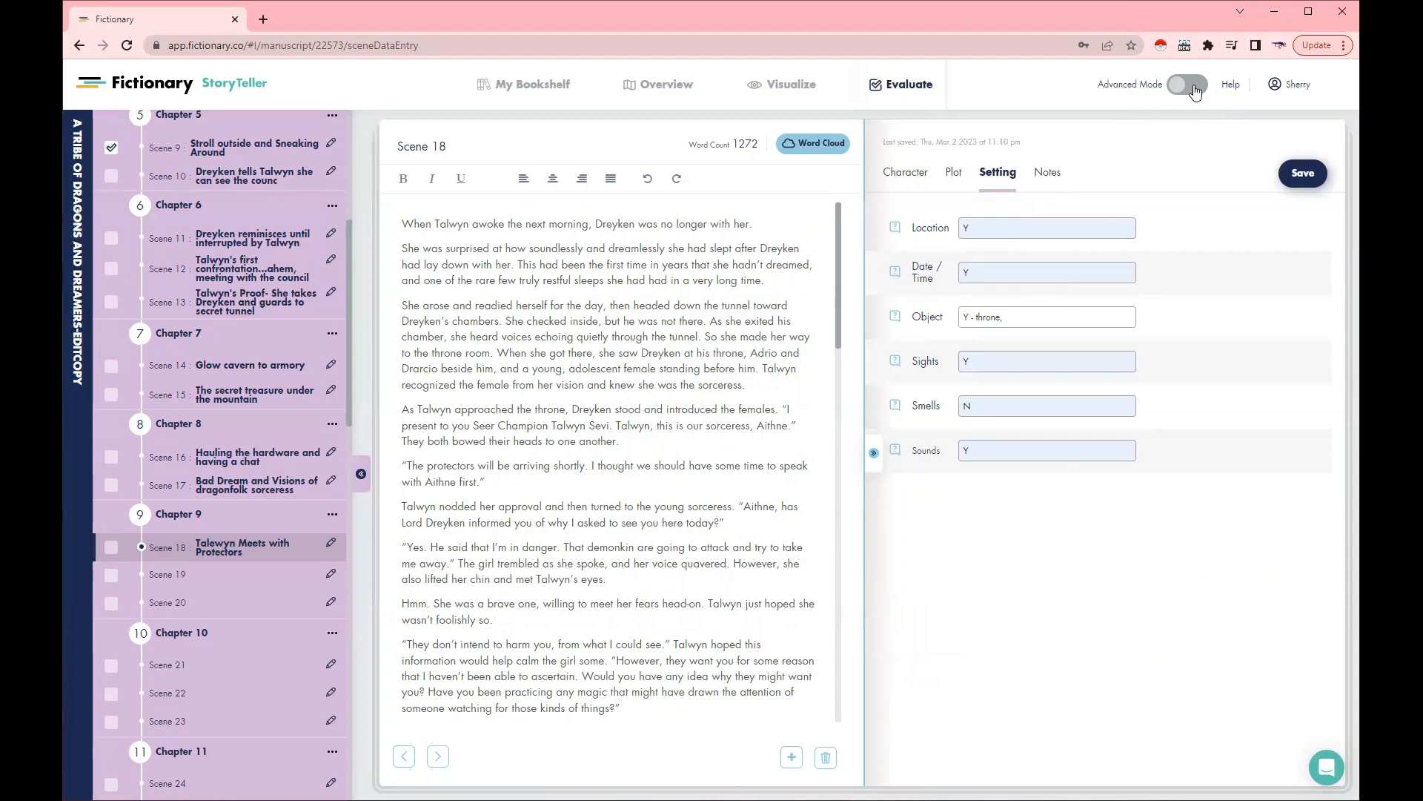
{"action": "left_click", "coordinate": [1195, 89]}
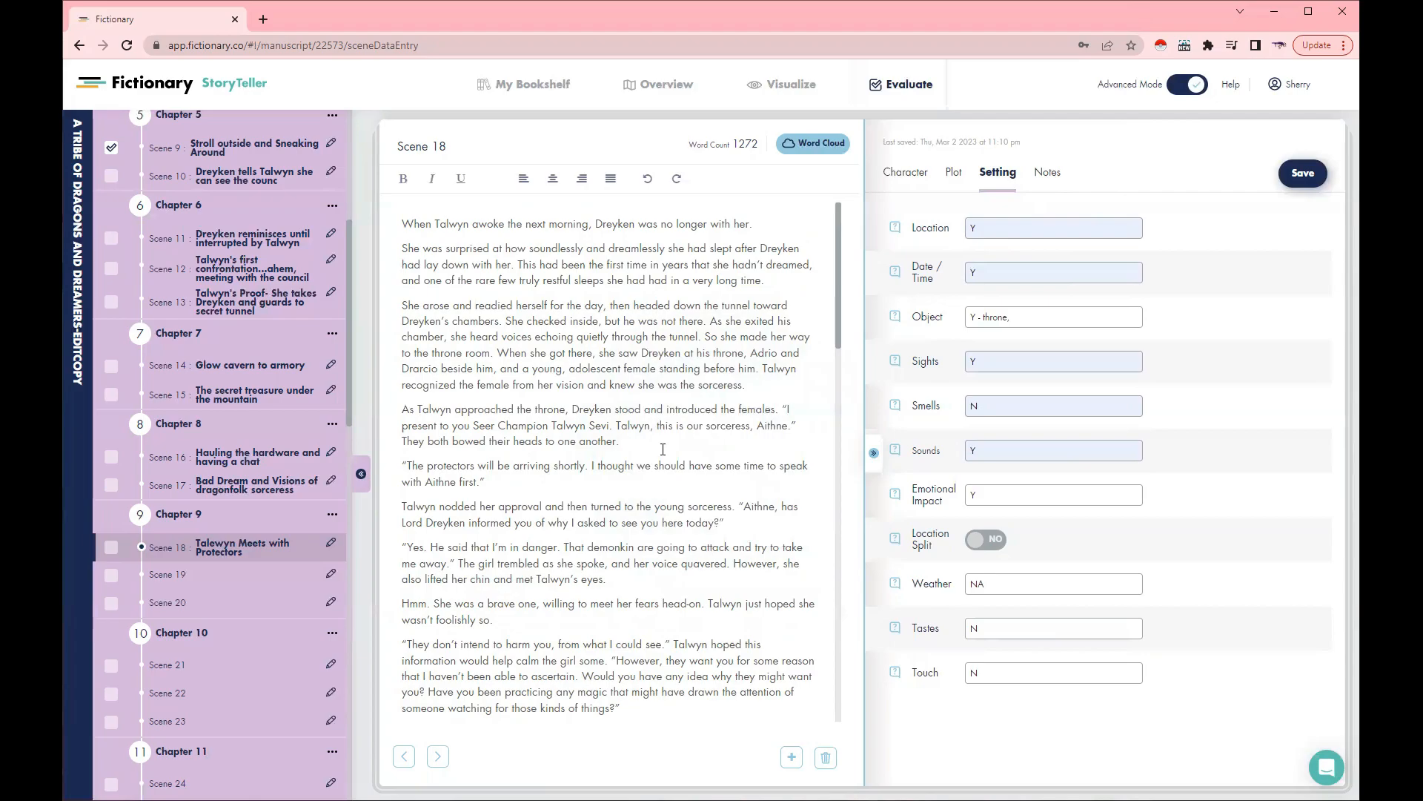
Compare Scene 18's setting elements once more without Advanced Mode, leaving the mode switched on
{"action": "left_click", "coordinate": [1175, 92]}
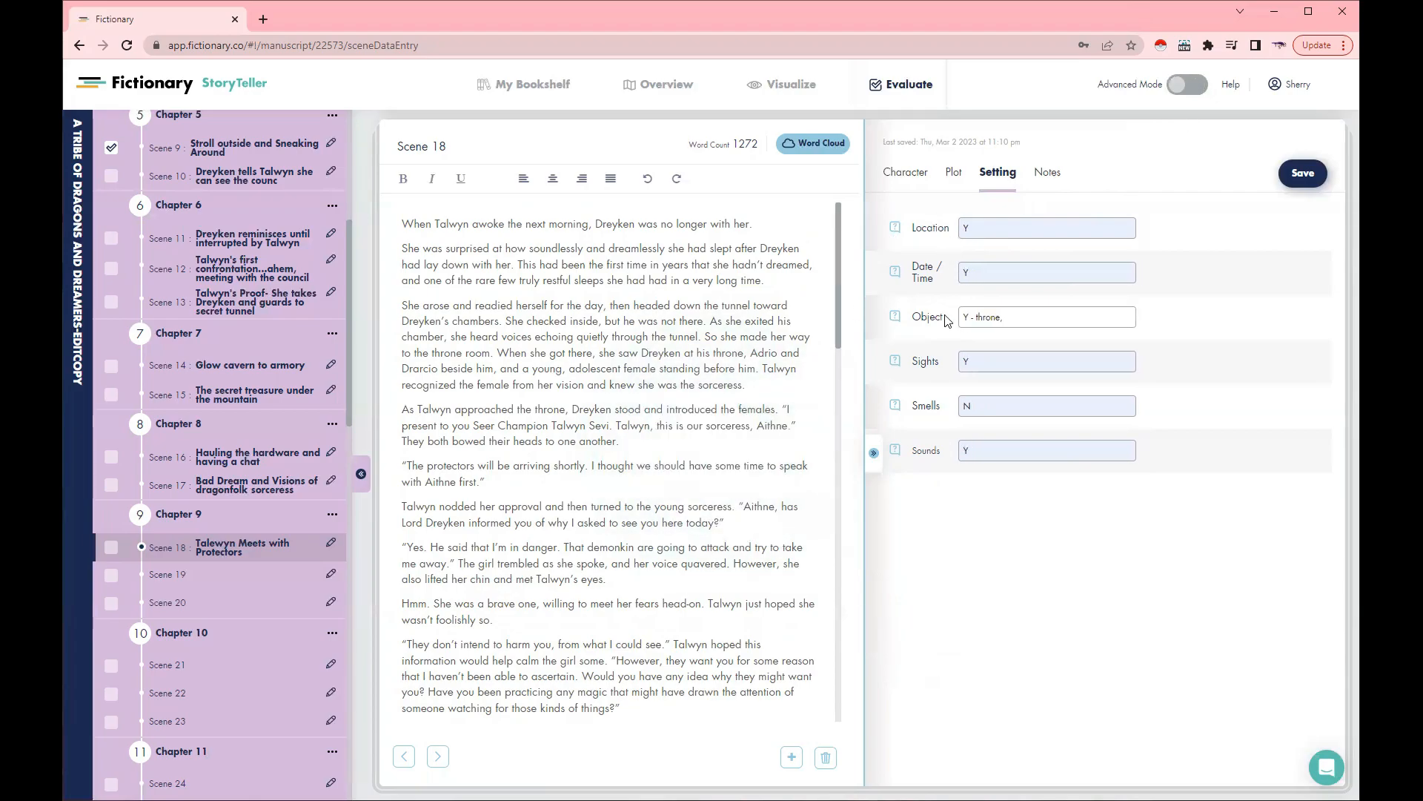
{"action": "left_click", "coordinate": [1195, 89]}
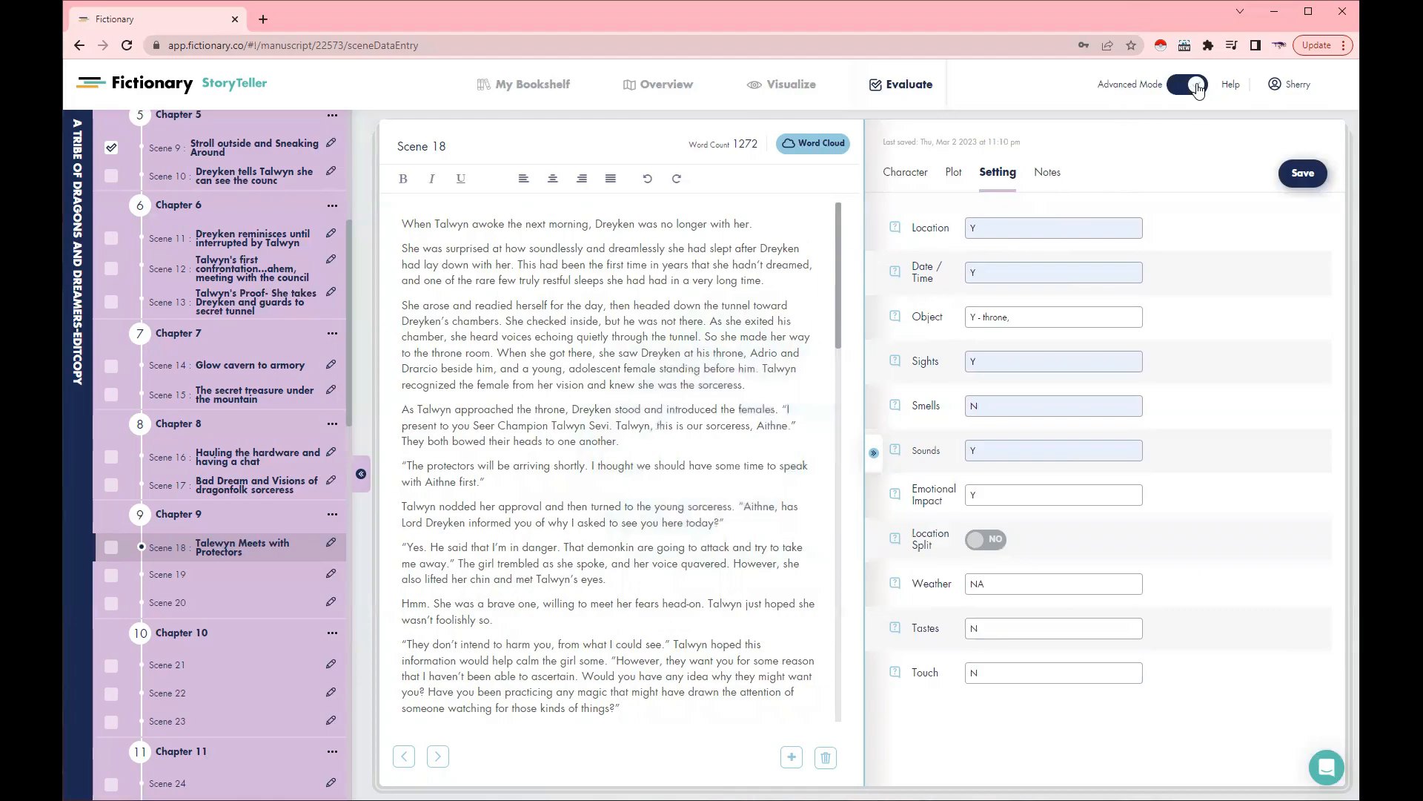
Revisit Scene 18's character, plot and setting elements and add the note "Look at style and language use."
{"action": "left_click", "coordinate": [1043, 172]}
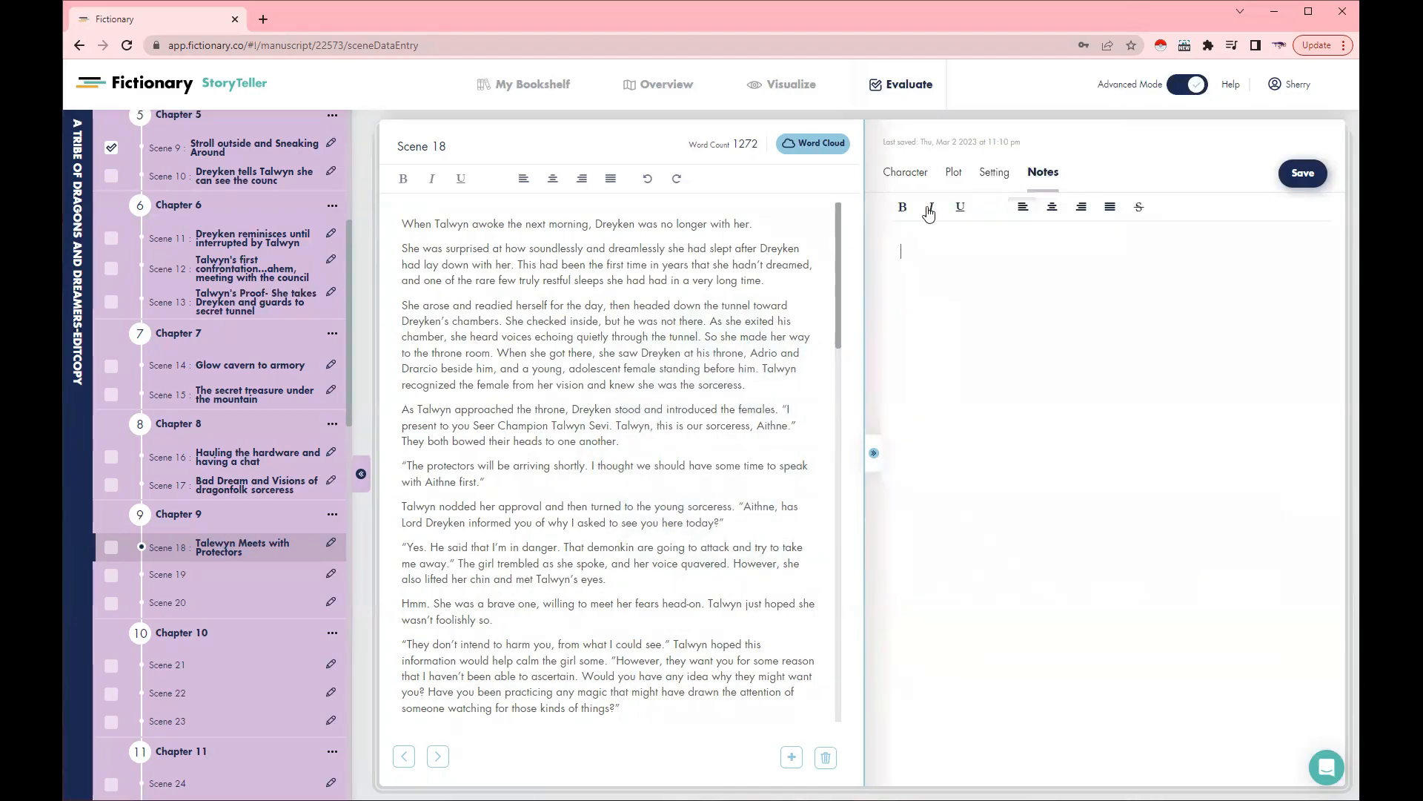
{"action": "left_click", "coordinate": [908, 173]}
{"action": "left_click", "coordinate": [956, 172]}
{"action": "left_click", "coordinate": [999, 172]}
{"action": "left_click", "coordinate": [1045, 172]}
{"action": "left_click", "coordinate": [962, 248]}
{"action": "type", "text": "Look at style and language use."}
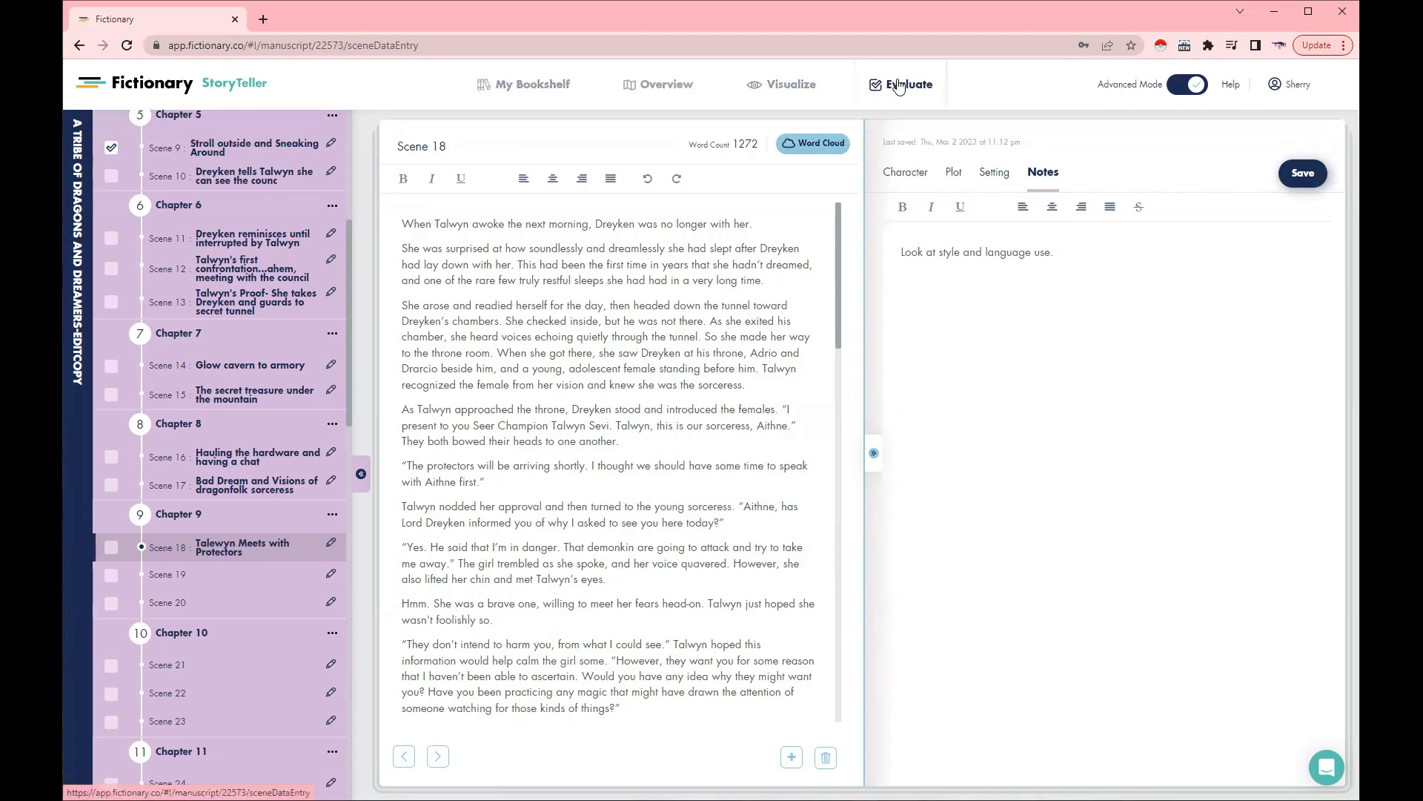
View the manuscript insights for the story arc and the word count per scene
{"action": "mouse_move", "coordinate": [795, 90]}
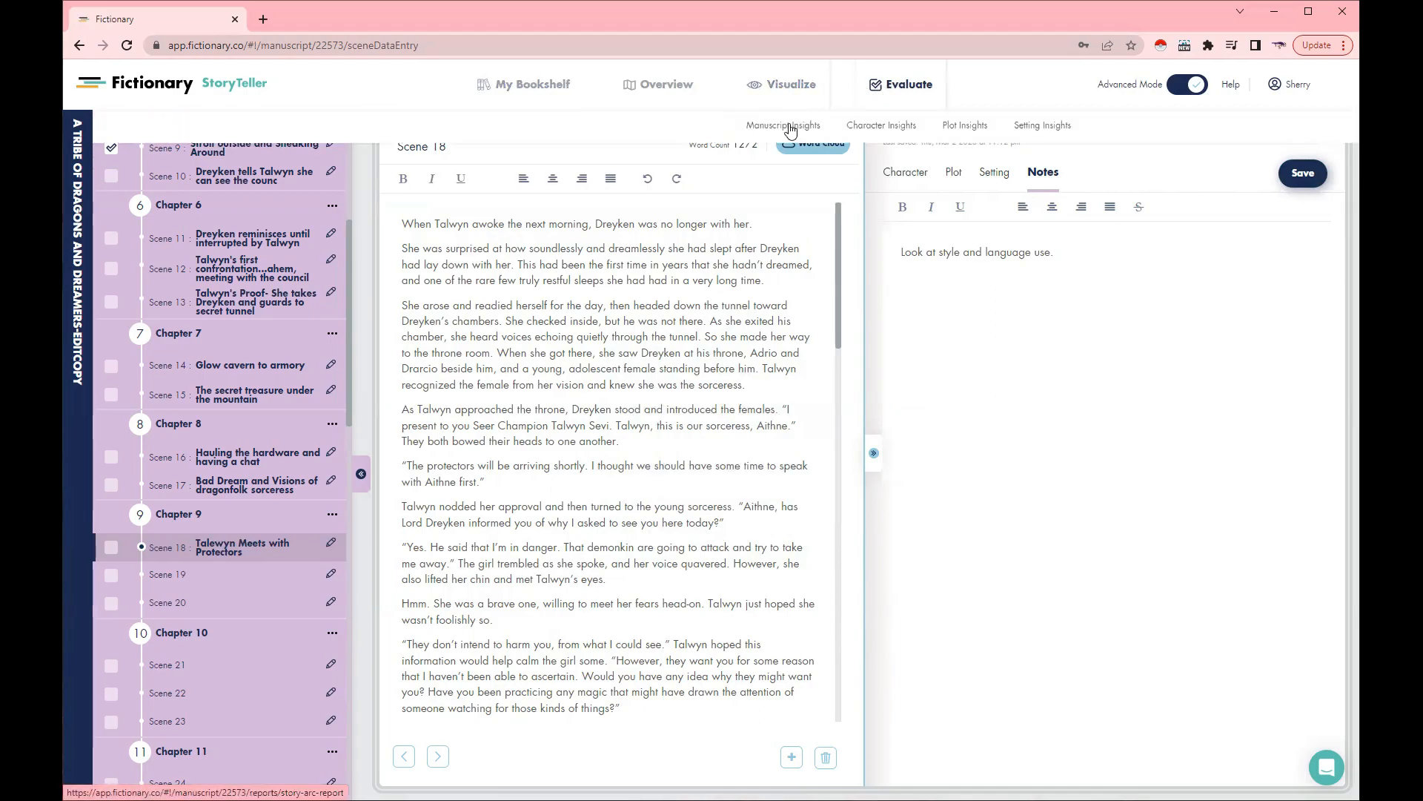
{"action": "left_click", "coordinate": [789, 126]}
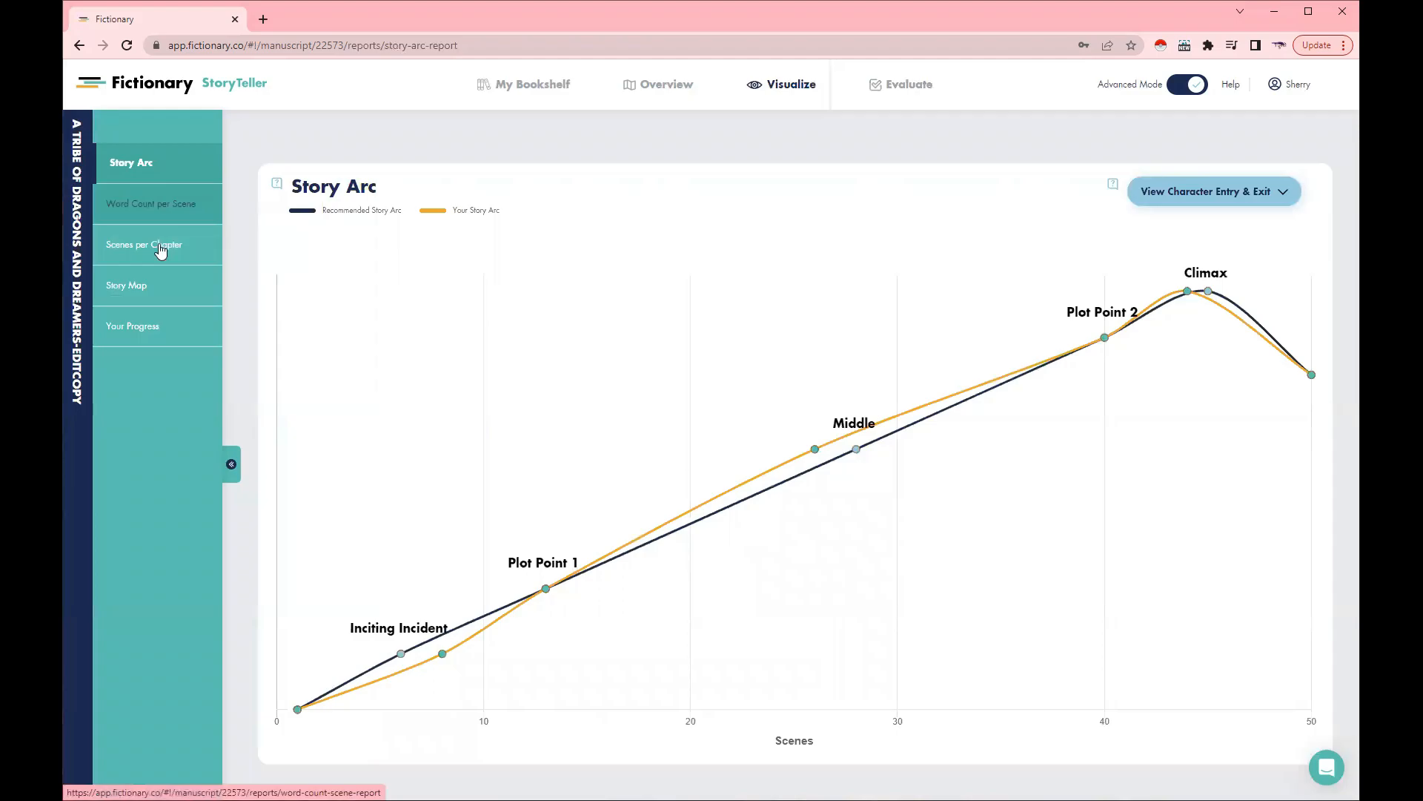
{"action": "left_click", "coordinate": [158, 209]}
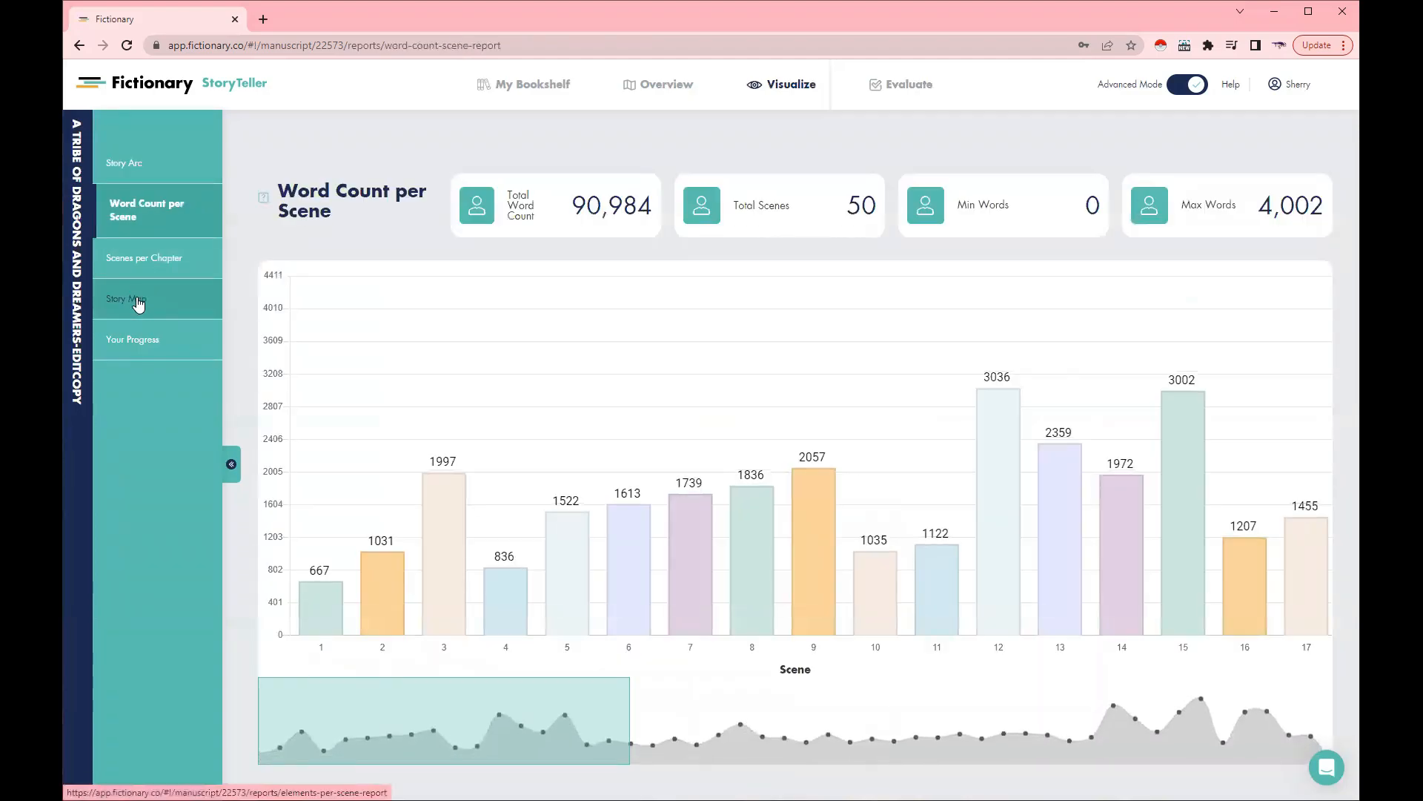
Open the Story Map report and switch it to the full story map
{"action": "left_click", "coordinate": [138, 301]}
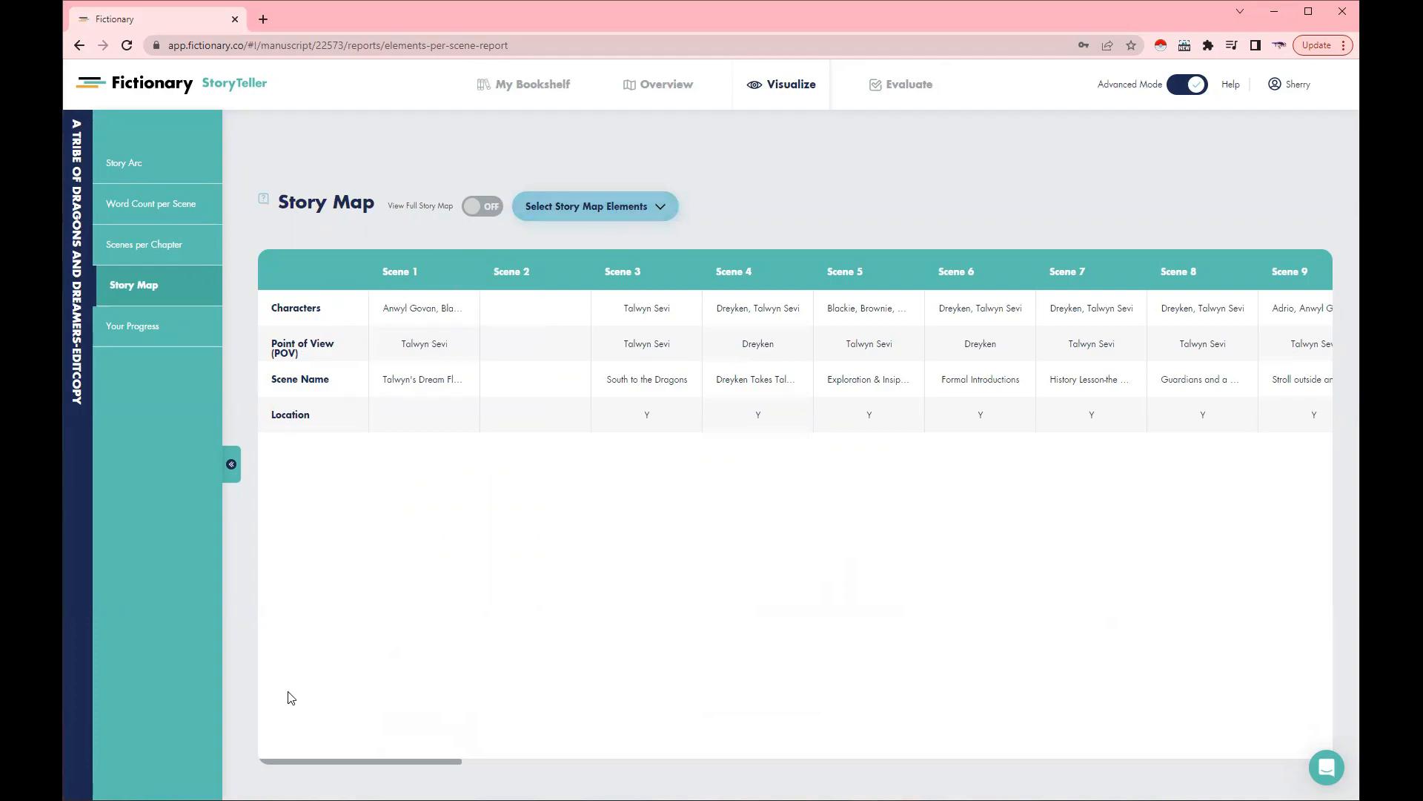
{"action": "left_click_drag", "start_coordinate": [304, 759], "coordinate": [411, 759]}
{"action": "left_click", "coordinate": [483, 206]}
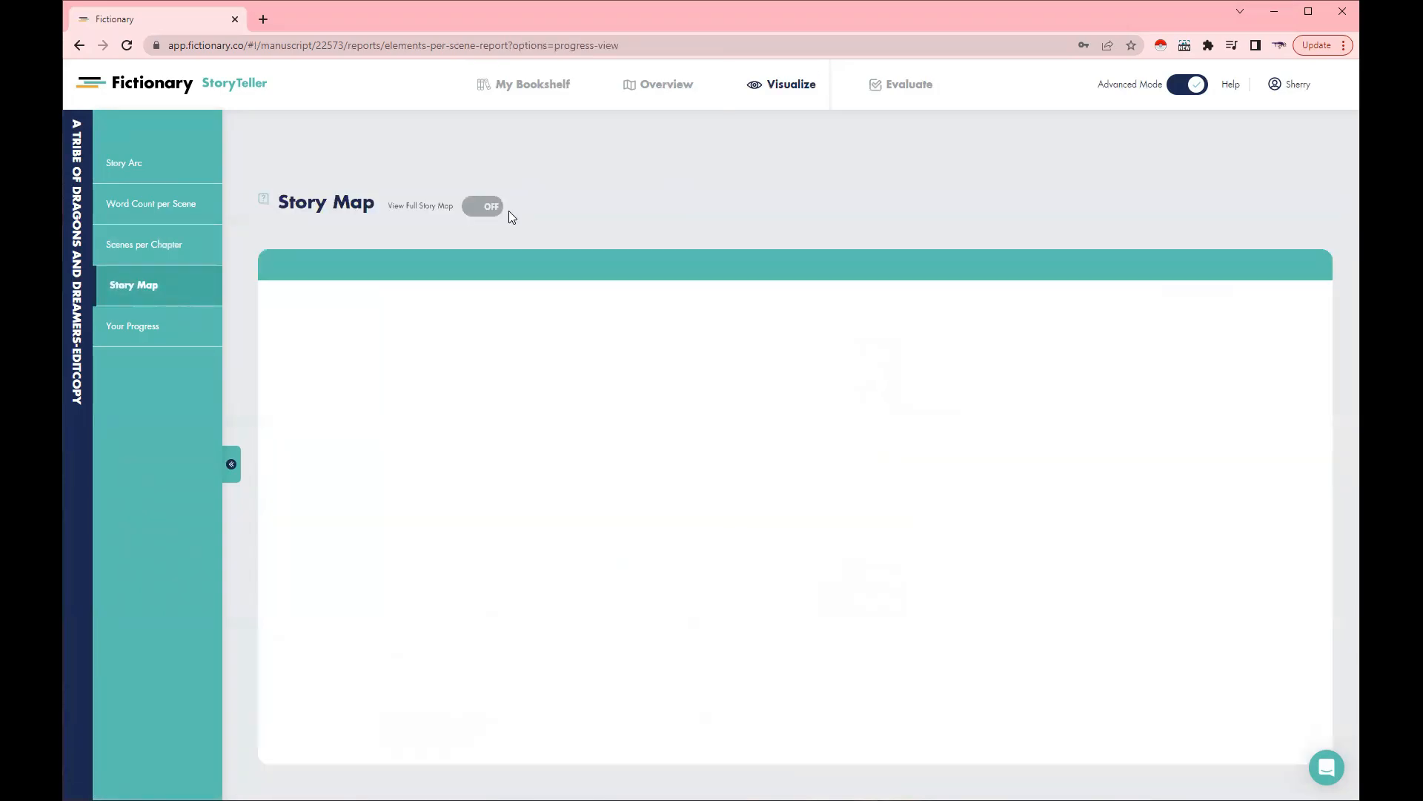
{"action": "left_click", "coordinate": [495, 209]}
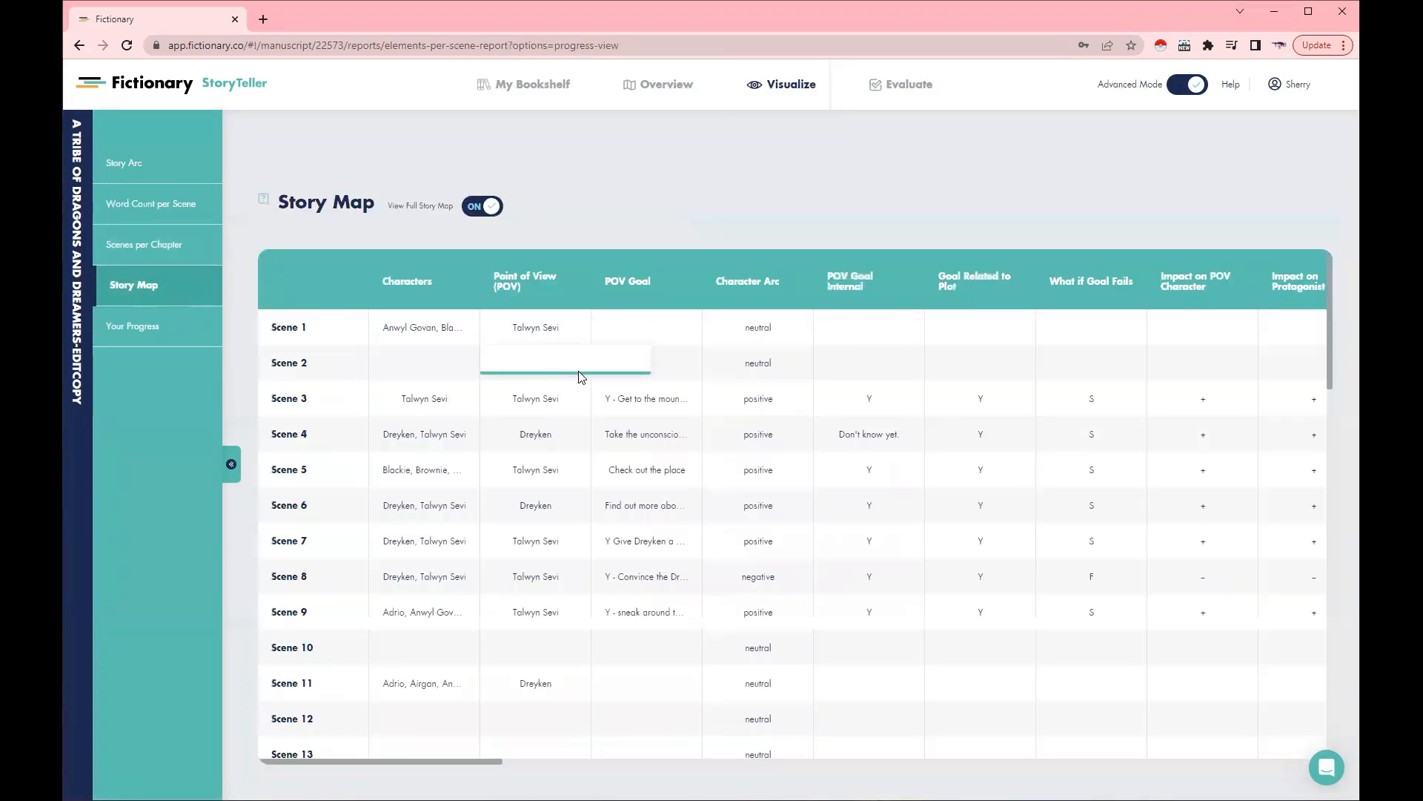
Examine Scene 18's row in the full story map, from its character elements through its plot elements
{"action": "scroll", "coordinate": [455, 667], "scroll_direction": "right", "scroll_amount": 1}
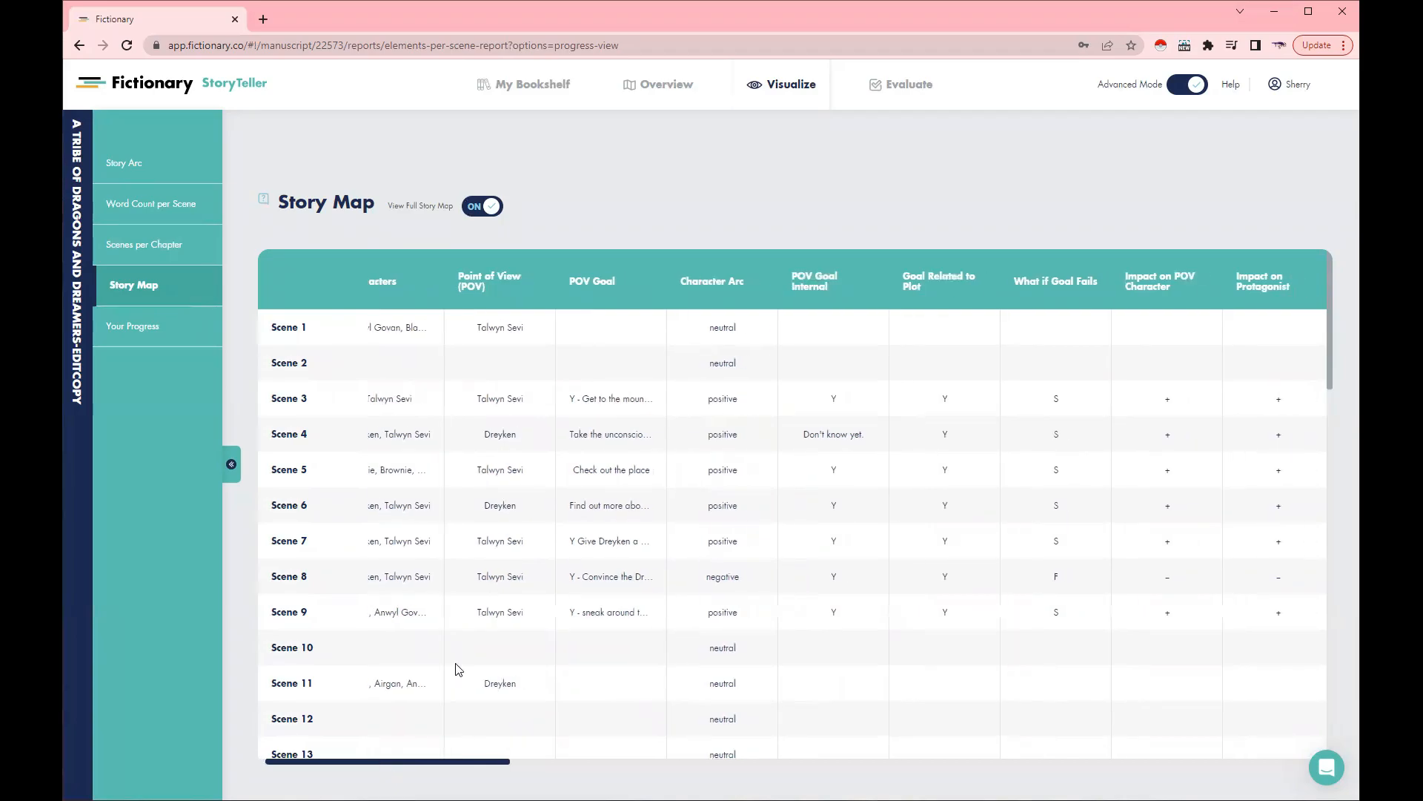
{"action": "scroll", "coordinate": [482, 629], "scroll_direction": "down", "scroll_amount": 4}
{"action": "scroll", "coordinate": [482, 628], "scroll_direction": "down", "scroll_amount": 1}
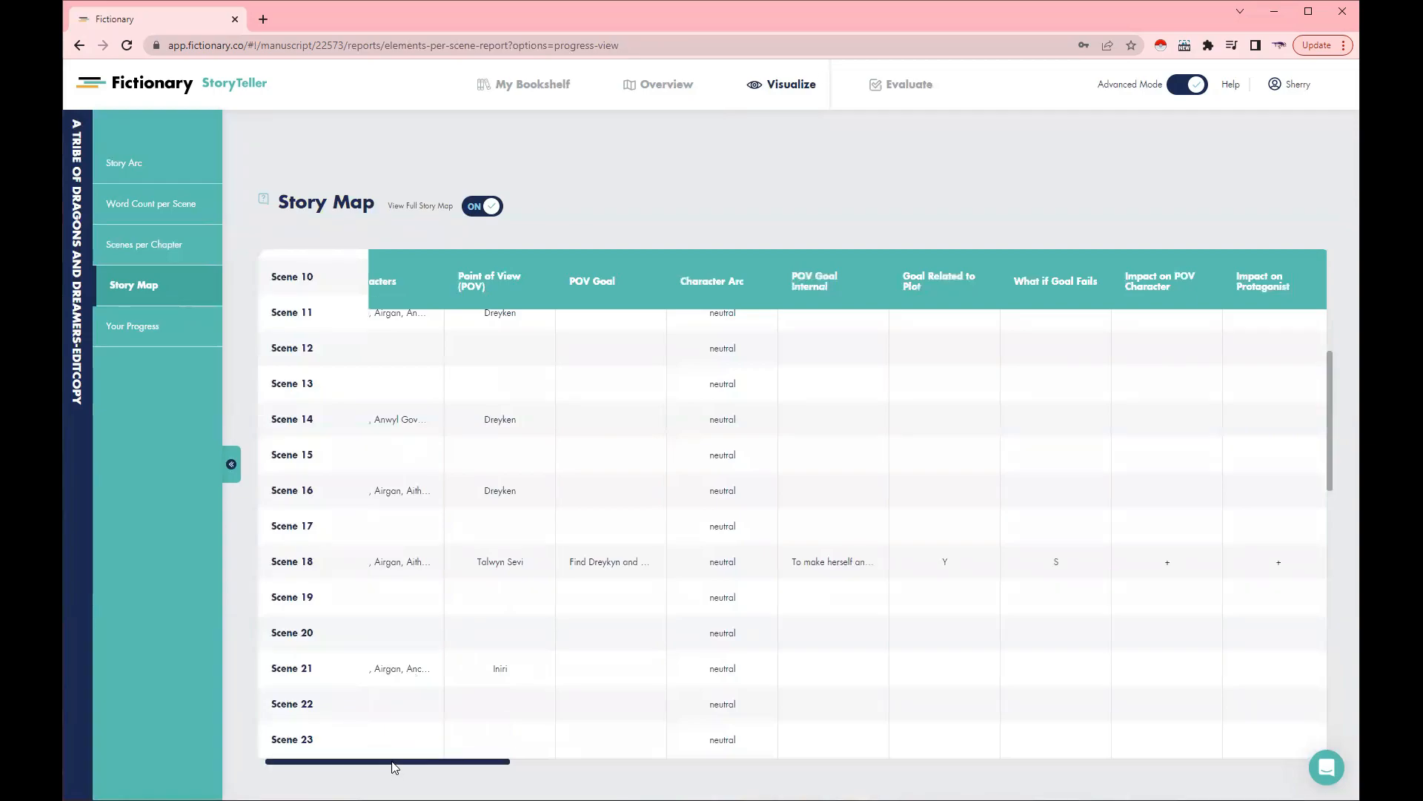
{"action": "left_click_drag", "start_coordinate": [413, 769], "coordinate": [542, 764]}
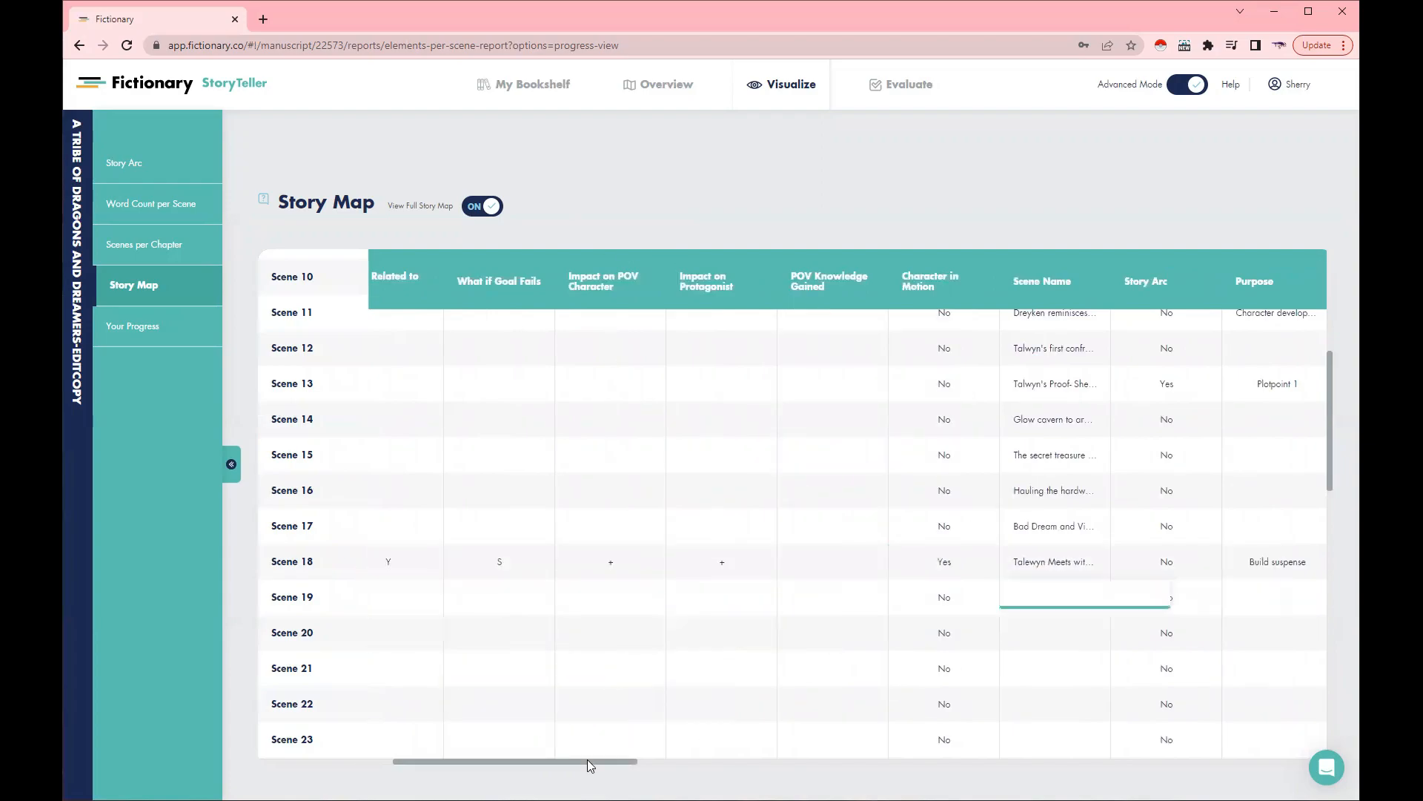
{"action": "left_click_drag", "start_coordinate": [531, 766], "coordinate": [784, 771]}
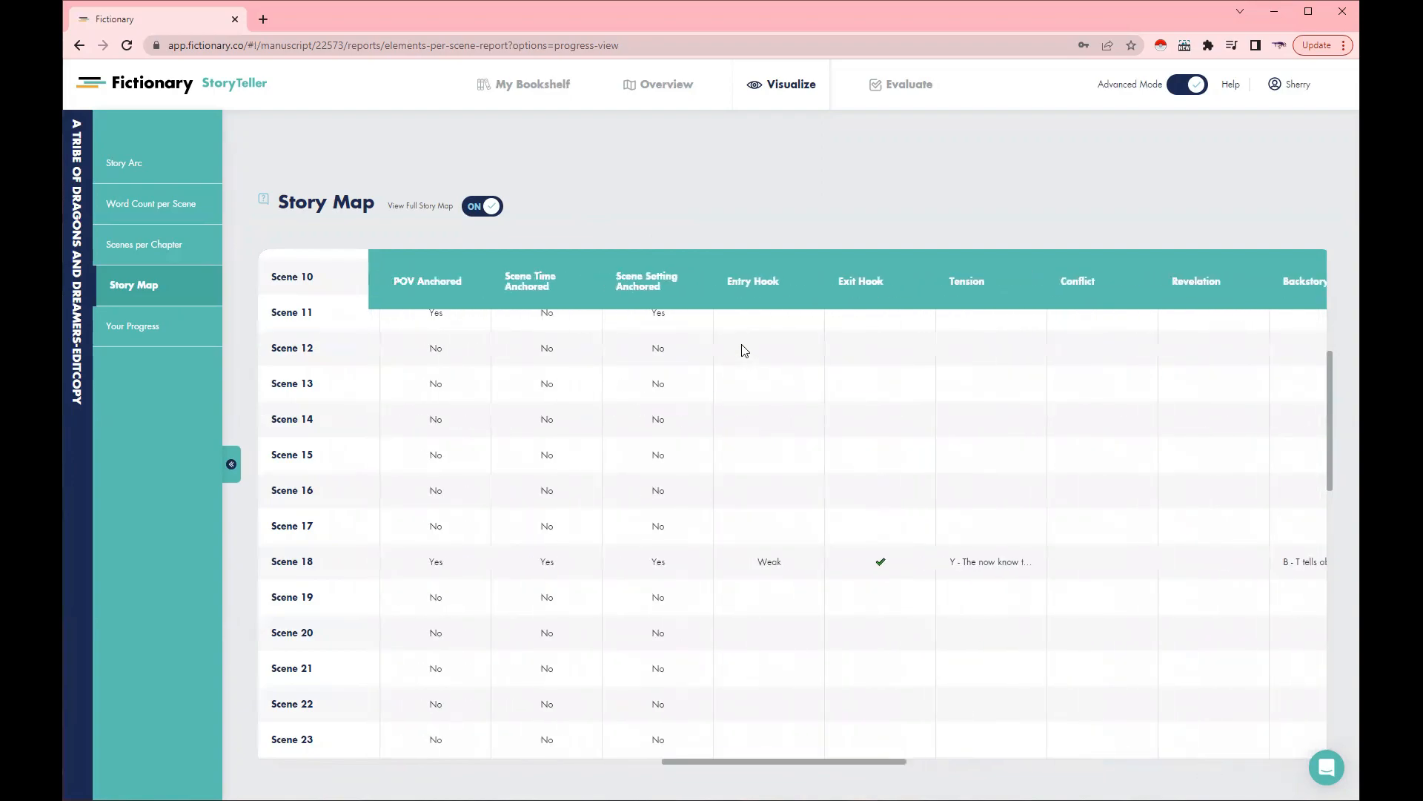
{"action": "left_click_drag", "start_coordinate": [753, 768], "coordinate": [370, 770]}
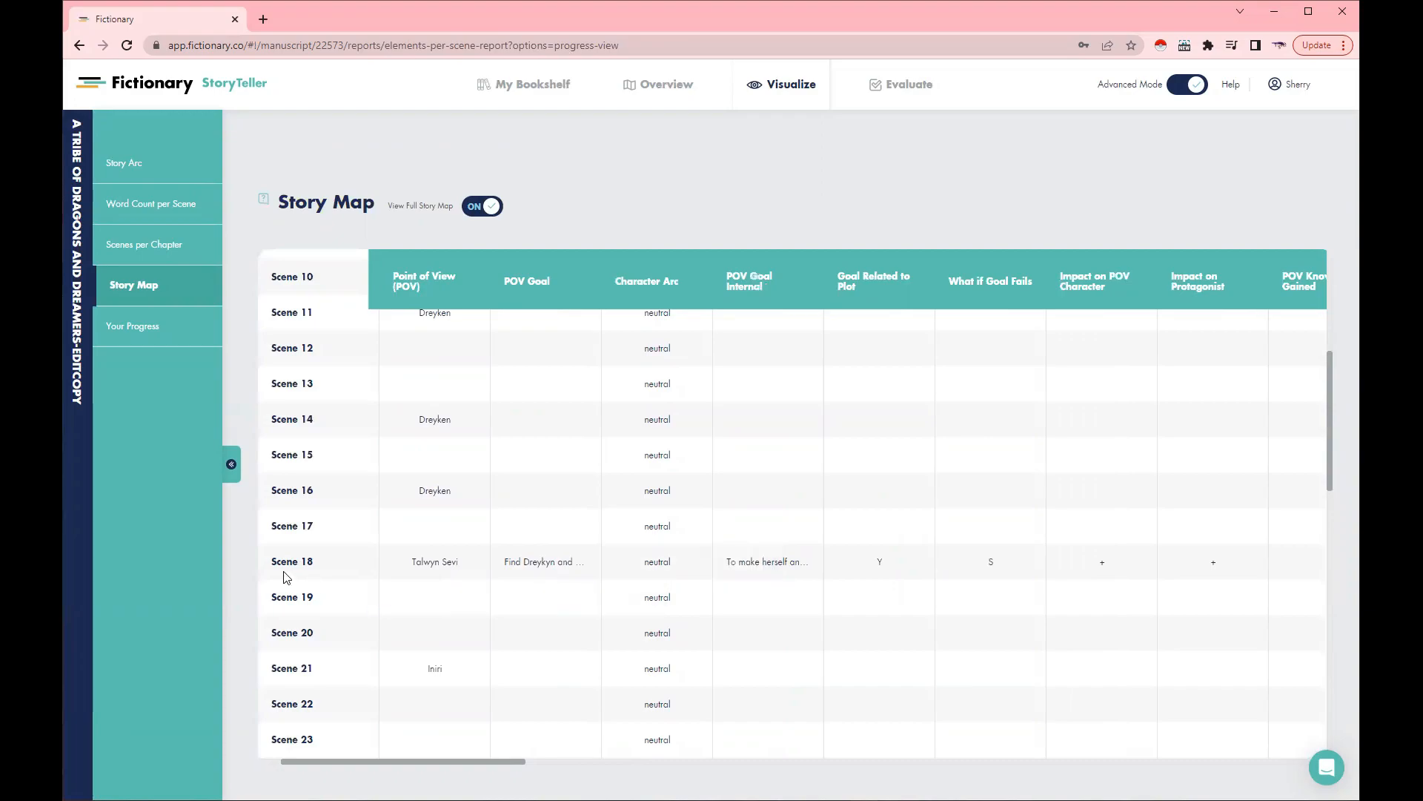
Return to Scene 18's evaluation, skim its text and set the Character Arc to Positive
{"action": "left_click", "coordinate": [921, 98]}
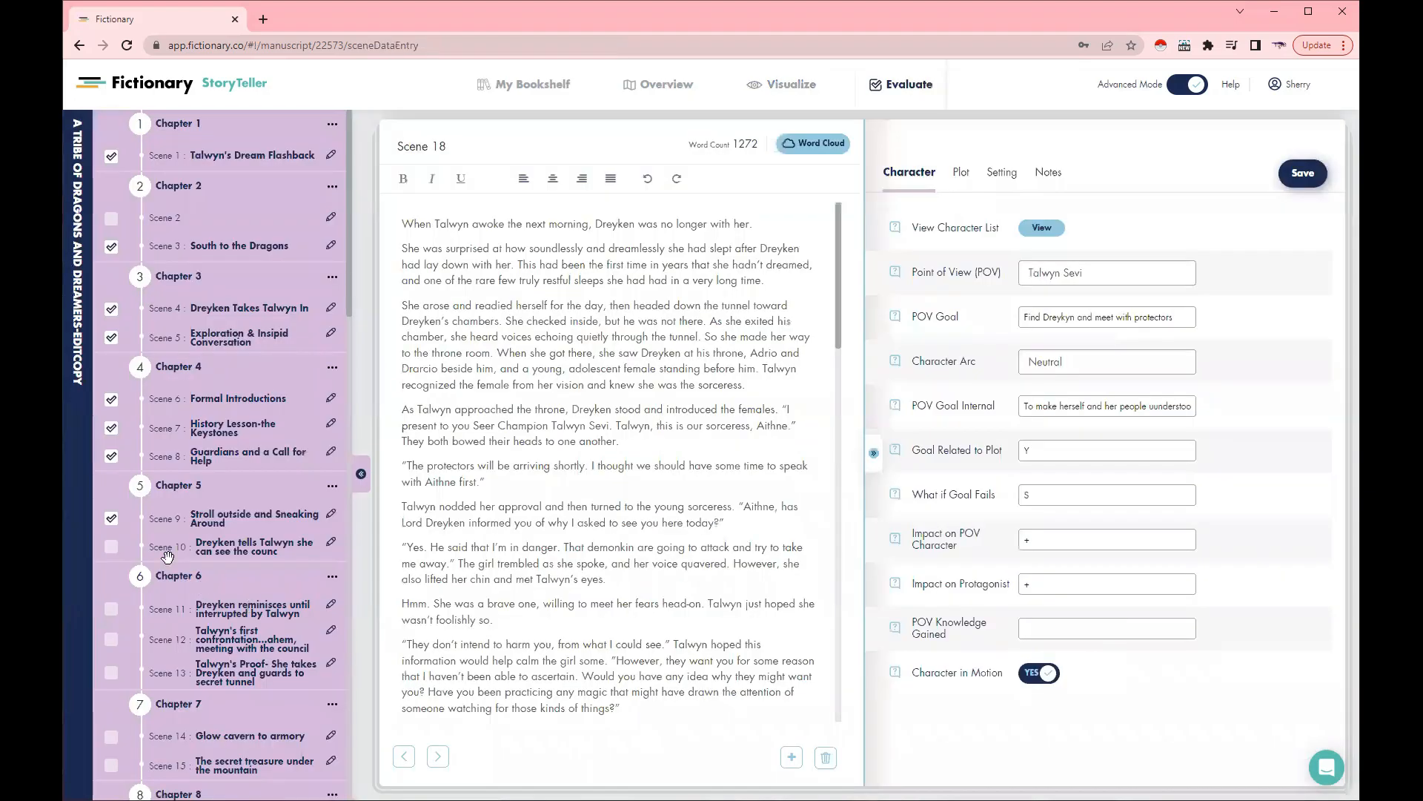
{"action": "scroll", "coordinate": [210, 652], "scroll_direction": "down", "scroll_amount": 1}
{"action": "scroll", "coordinate": [206, 676], "scroll_direction": "down", "scroll_amount": 1}
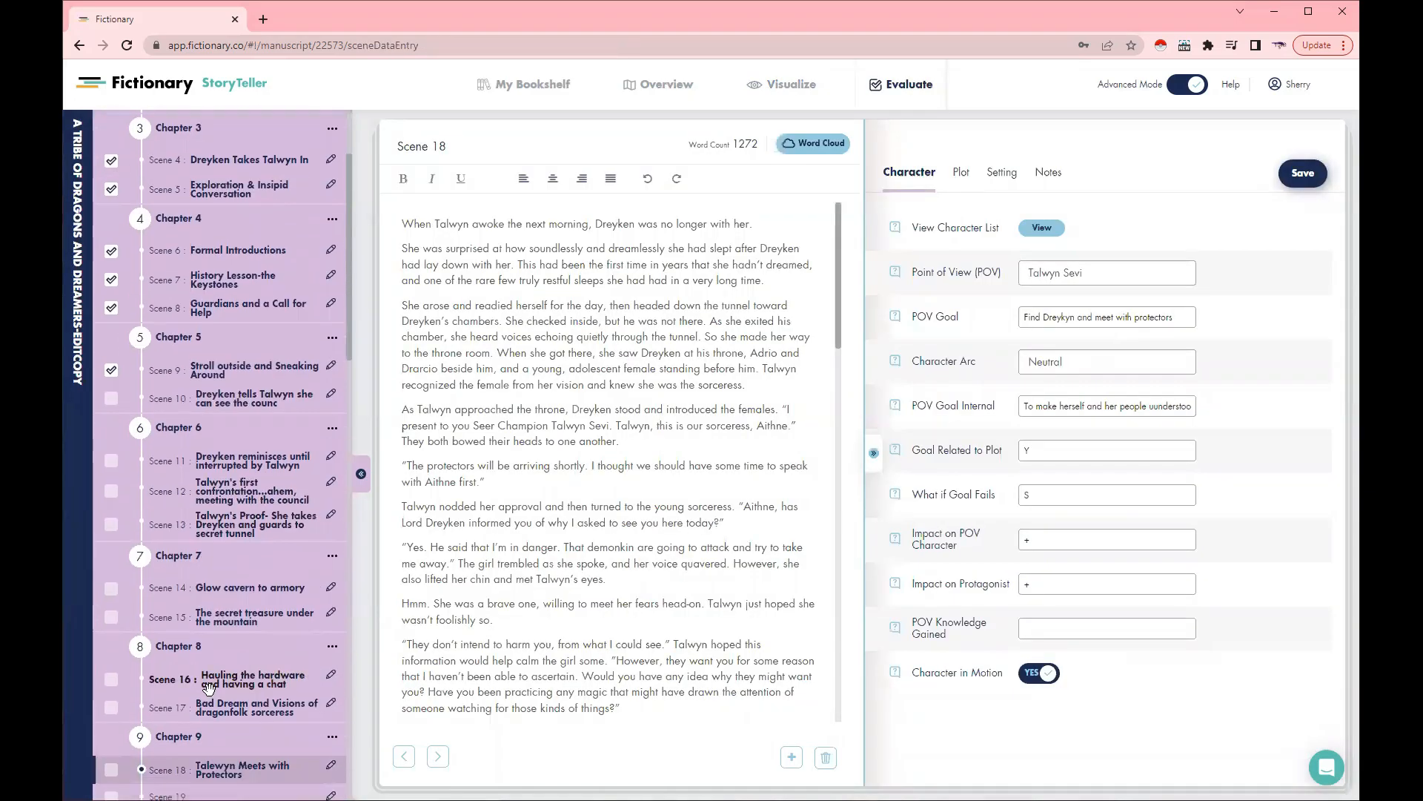
{"action": "scroll", "coordinate": [206, 675], "scroll_direction": "down", "scroll_amount": 3}
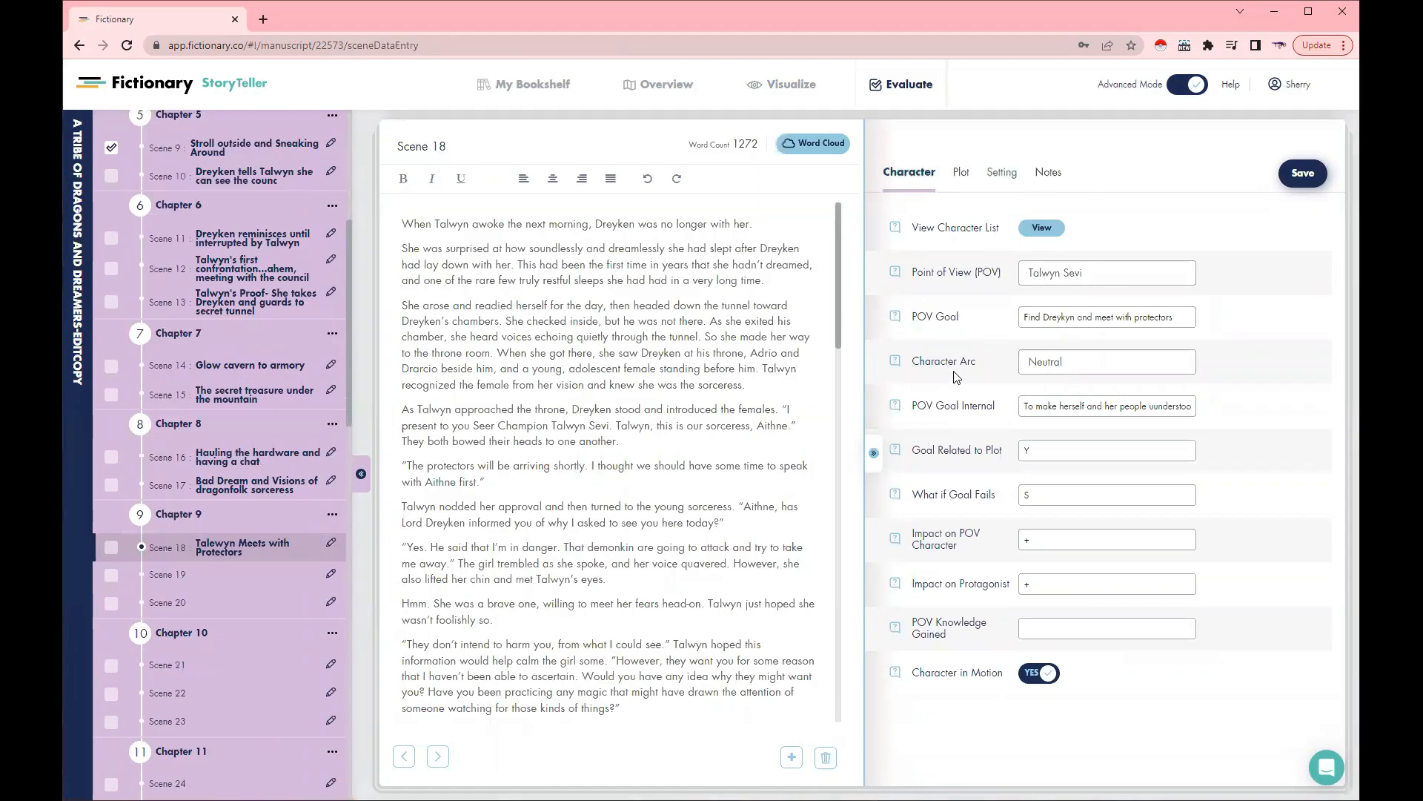
{"action": "scroll", "coordinate": [614, 520], "scroll_direction": "down", "scroll_amount": 4}
{"action": "scroll", "coordinate": [614, 521], "scroll_direction": "down", "scroll_amount": 12}
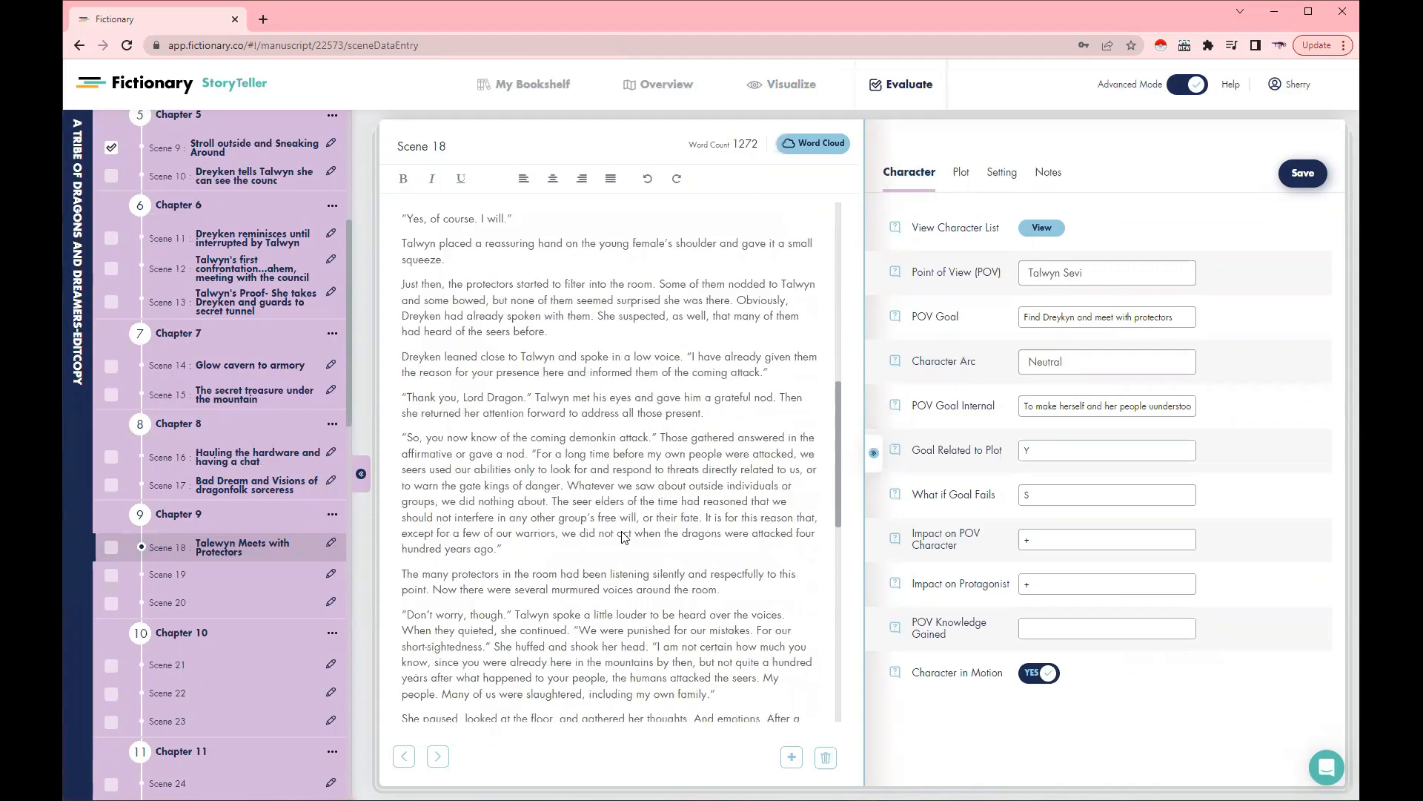
{"action": "left_click", "coordinate": [1092, 358]}
{"action": "left_click", "coordinate": [1062, 413]}
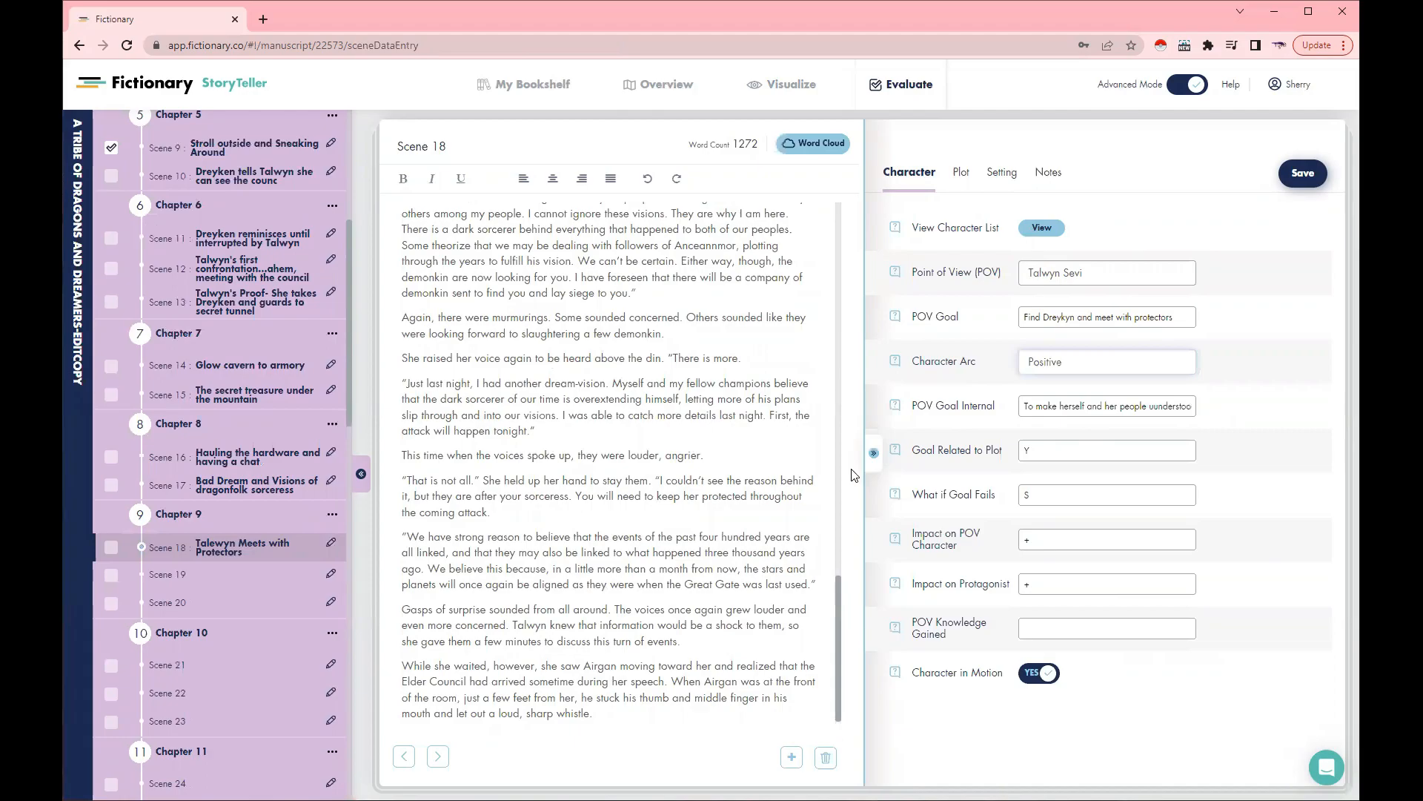
Read the guidance on why the Character Arc element is important and save Scene 18's evaluation
{"action": "mouse_move", "coordinate": [895, 361]}
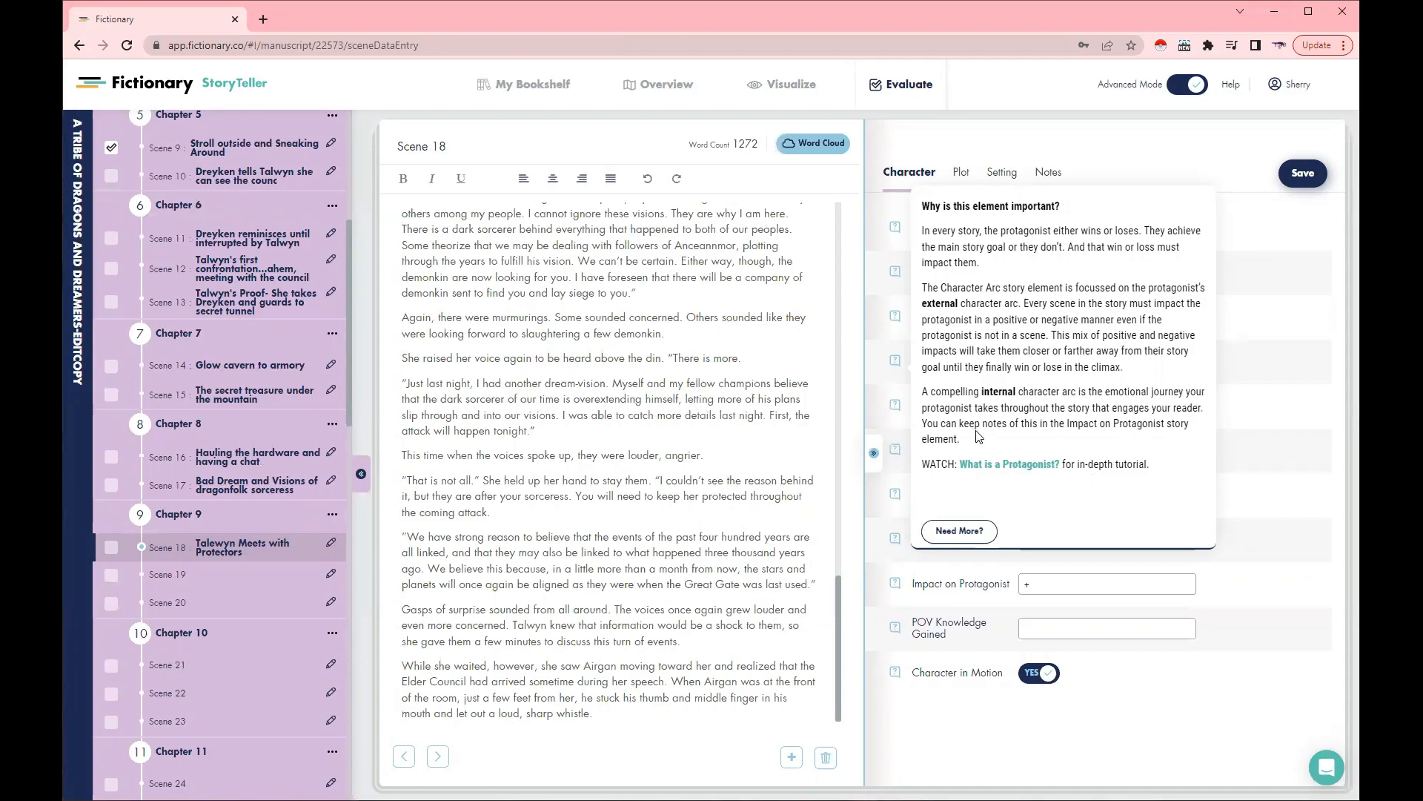
{"action": "left_click", "coordinate": [1232, 420]}
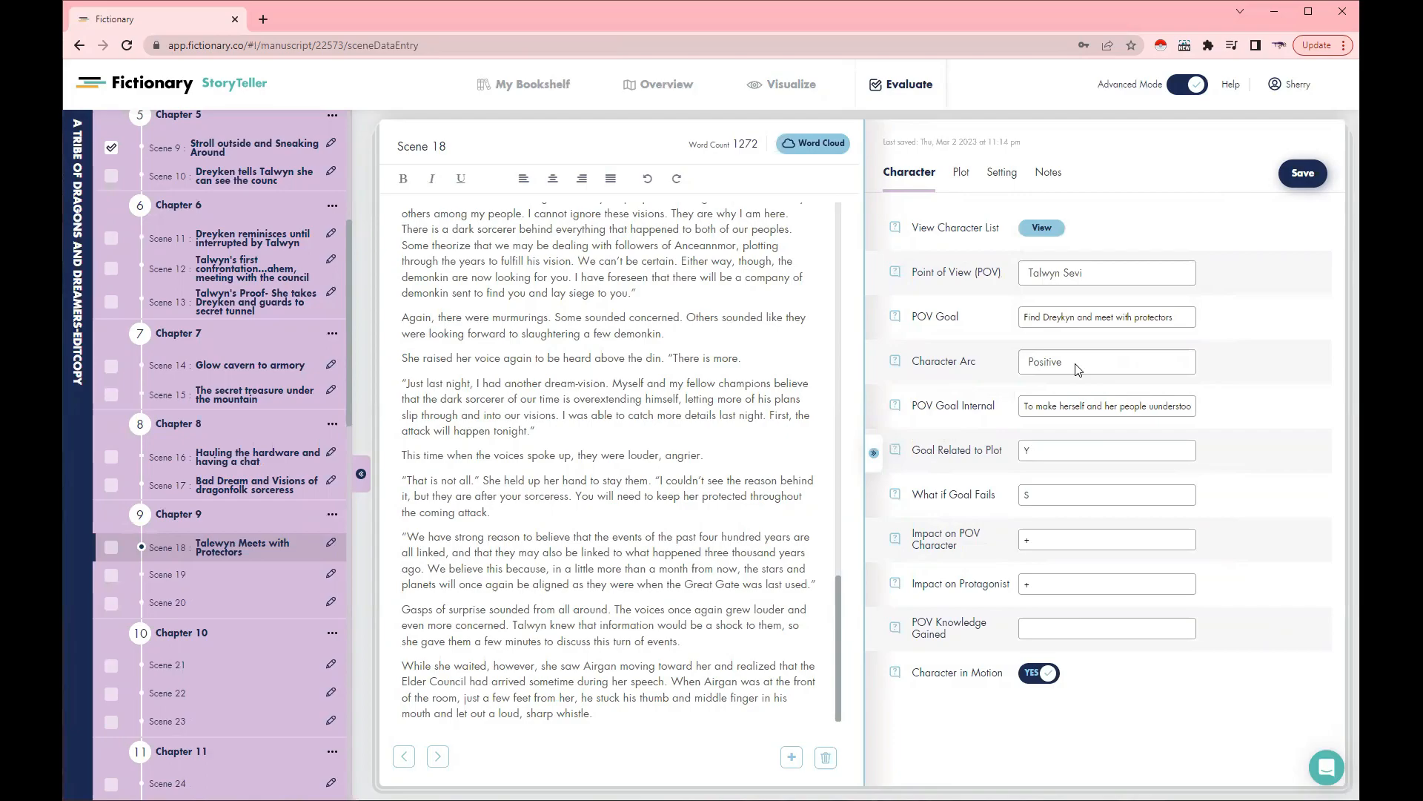
{"action": "left_click", "coordinate": [1301, 174]}
Reopen the Story Map in full view from the manuscript insights and find Scene 18's row
{"action": "mouse_move", "coordinate": [858, 97]}
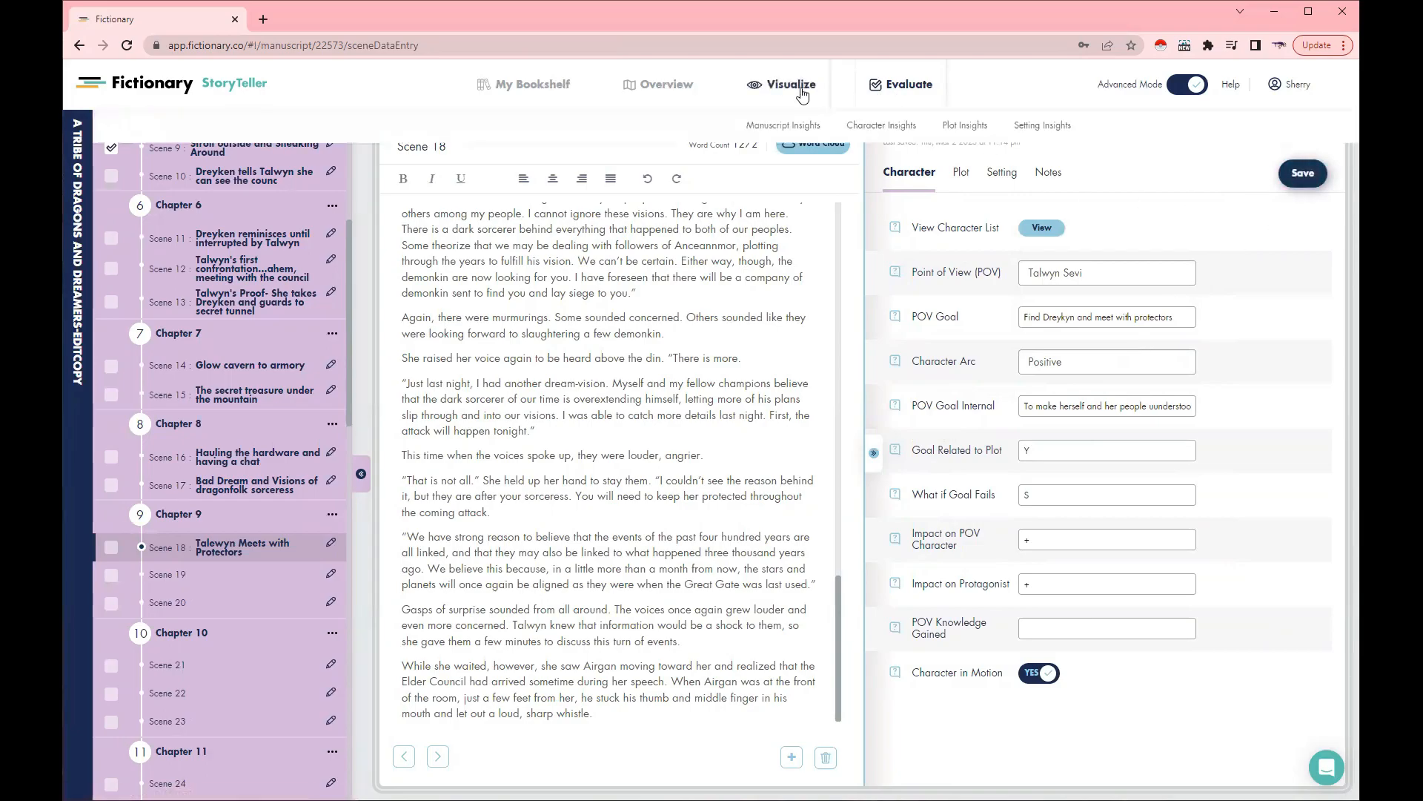
{"action": "left_click", "coordinate": [792, 131]}
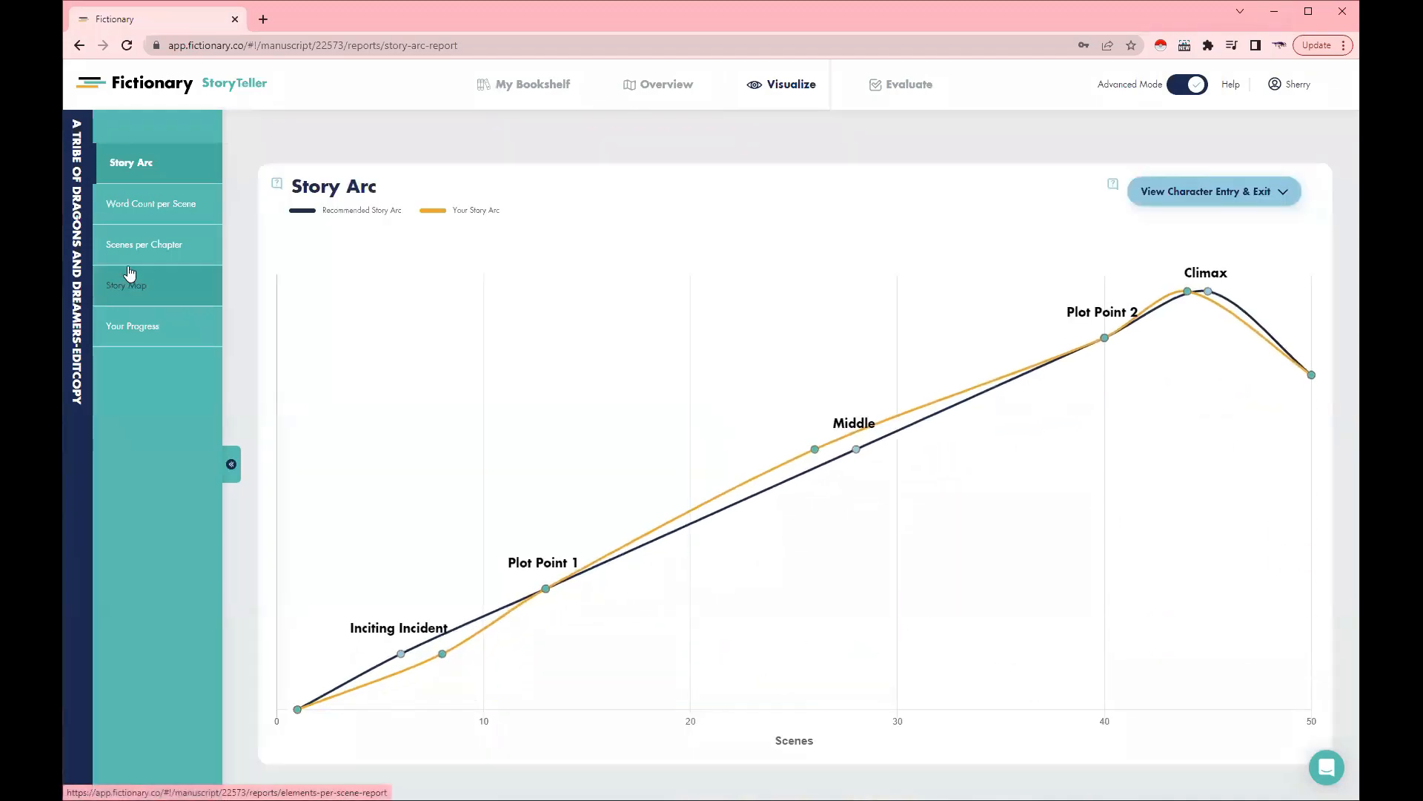
{"action": "left_click", "coordinate": [131, 289]}
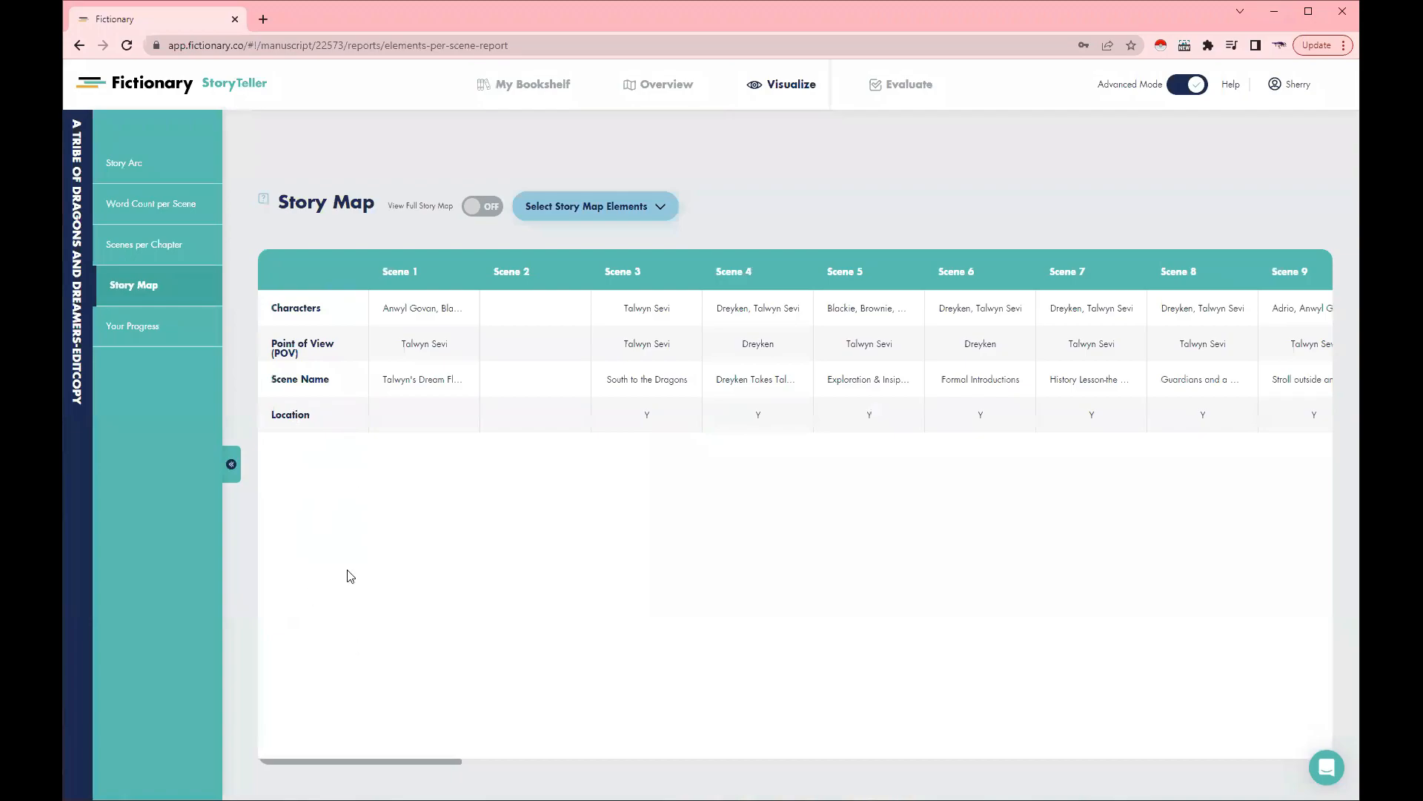
{"action": "left_click", "coordinate": [493, 215]}
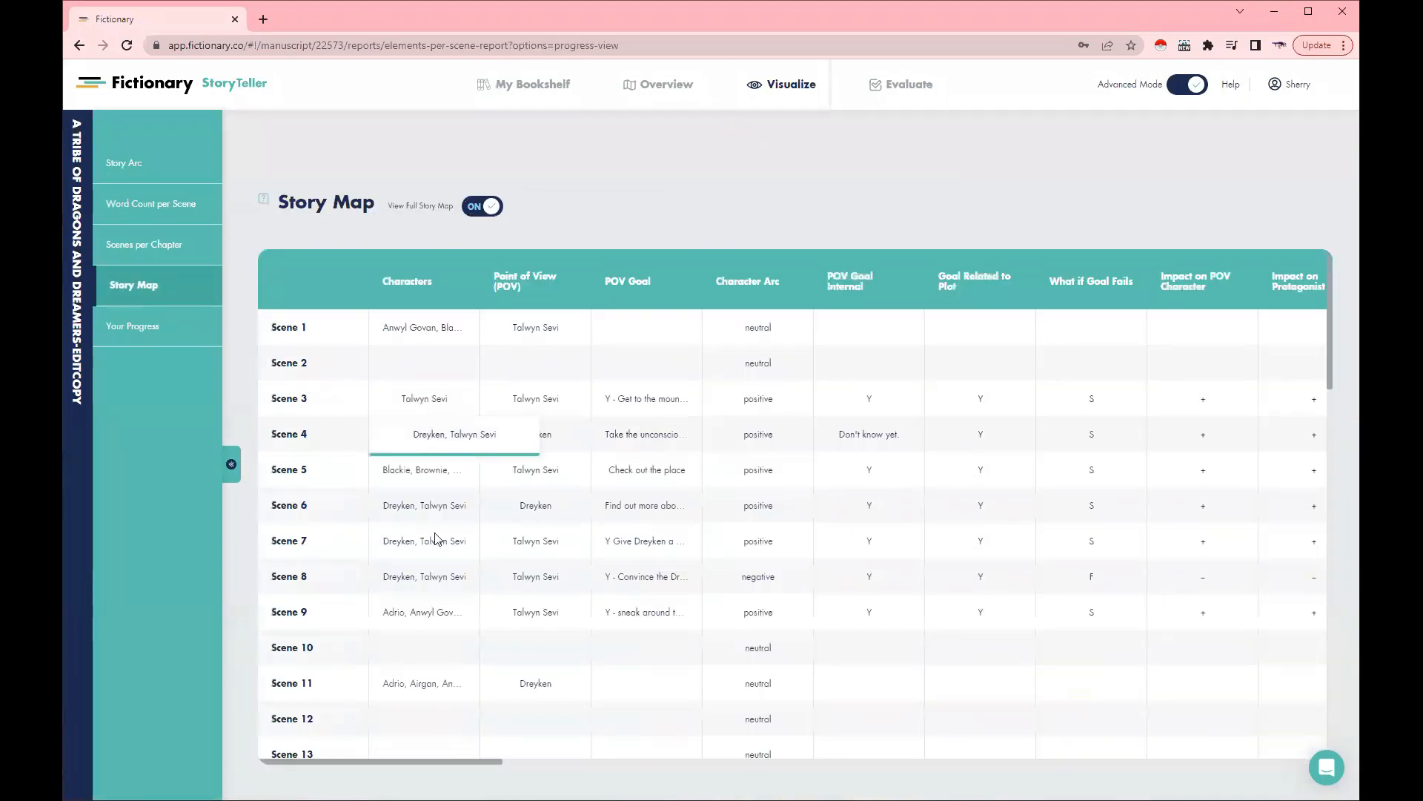
{"action": "scroll", "coordinate": [437, 540], "scroll_direction": "down", "scroll_amount": 5}
{"action": "scroll", "coordinate": [437, 539], "scroll_direction": "down", "scroll_amount": 2}
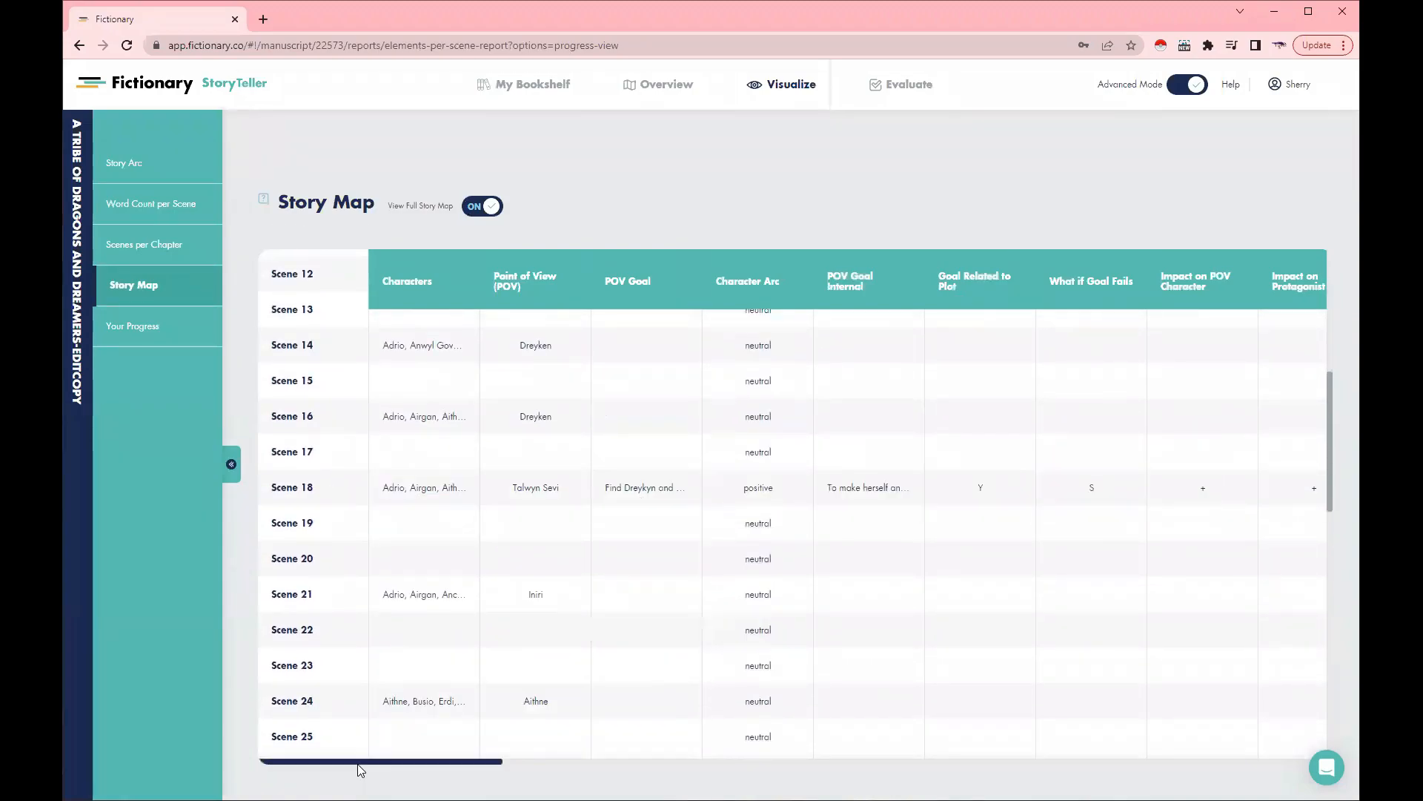
Review all of Scene 18's elements across the full story map, from goals and hooks to the setting details
{"action": "left_click_drag", "start_coordinate": [363, 766], "coordinate": [496, 766]}
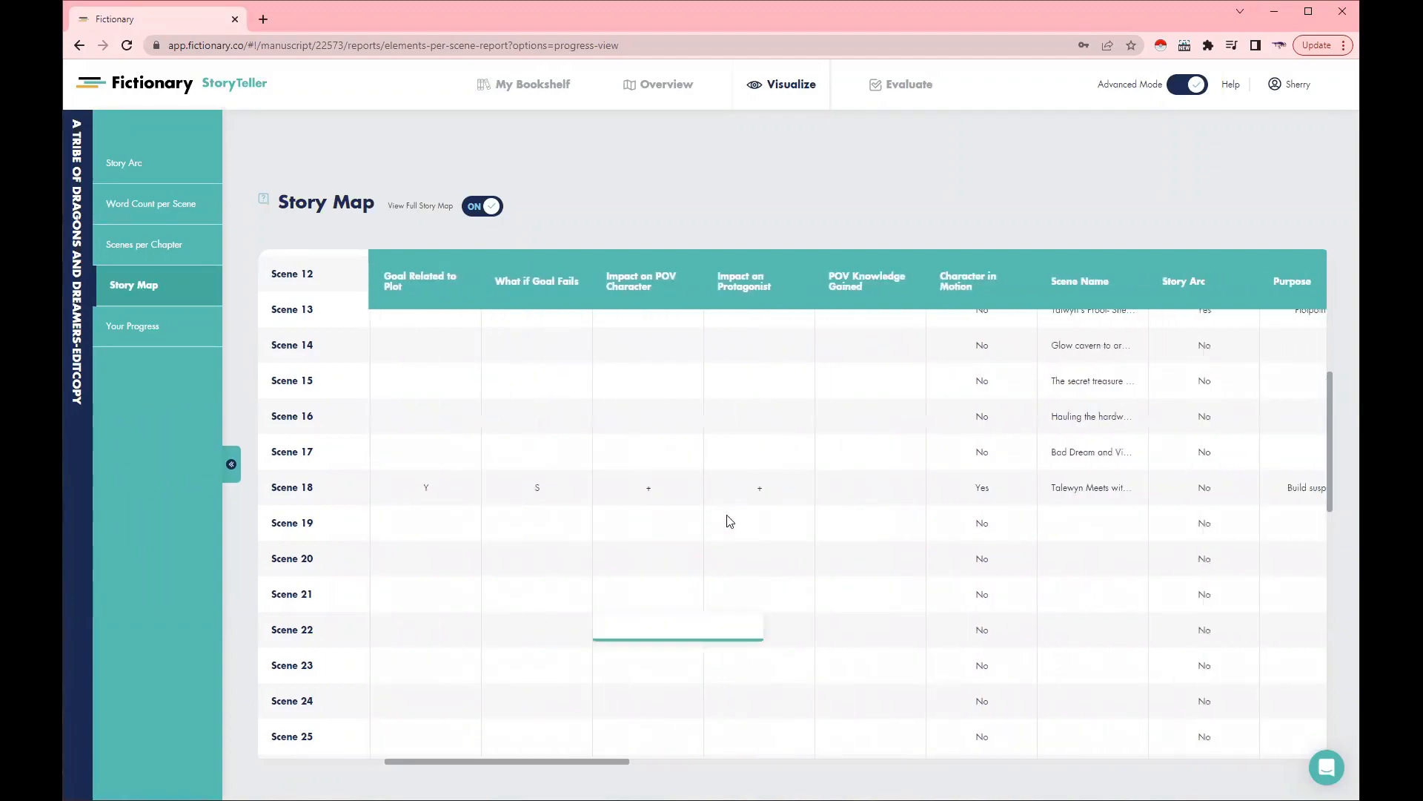
{"action": "left_click_drag", "start_coordinate": [476, 767], "coordinate": [822, 771]}
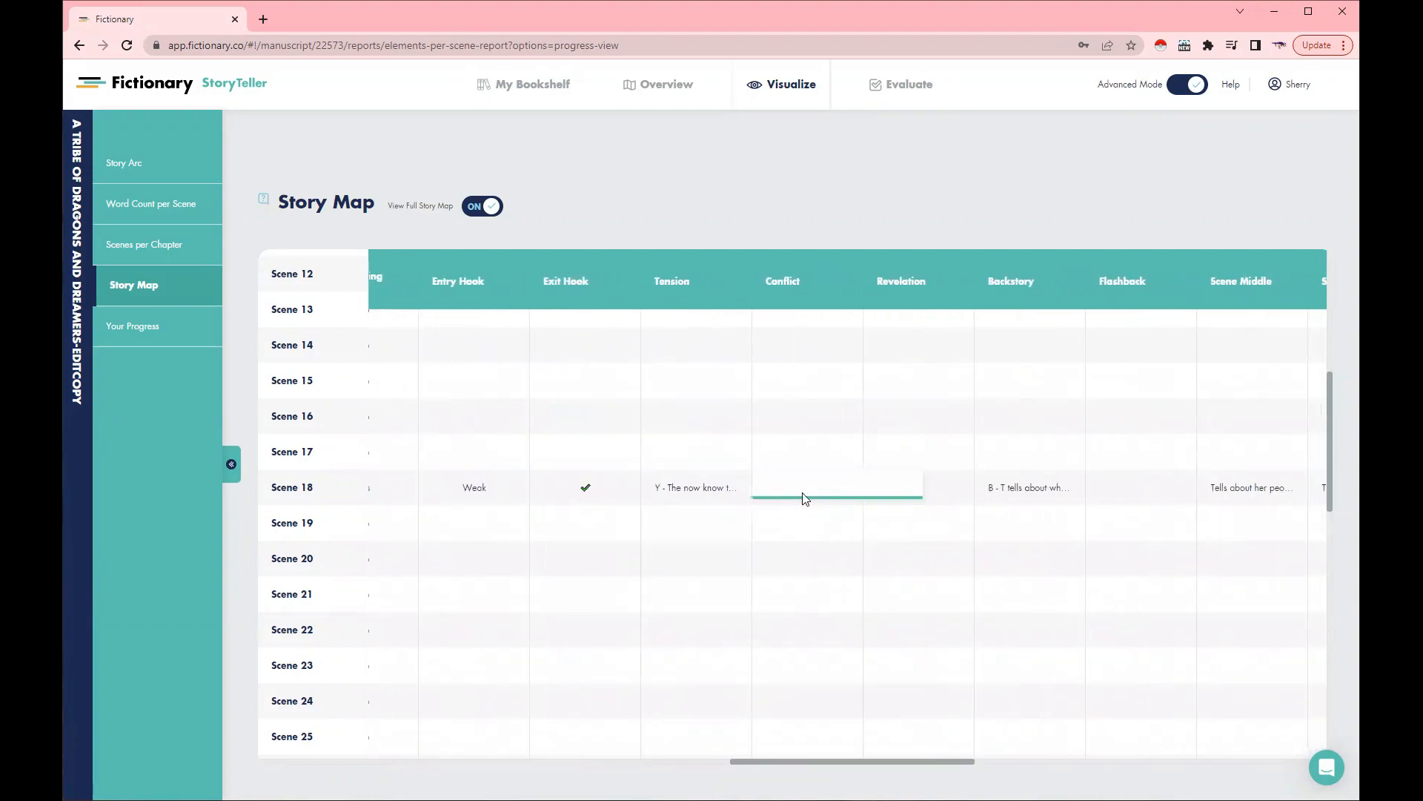
{"action": "left_click_drag", "start_coordinate": [784, 764], "coordinate": [876, 764]}
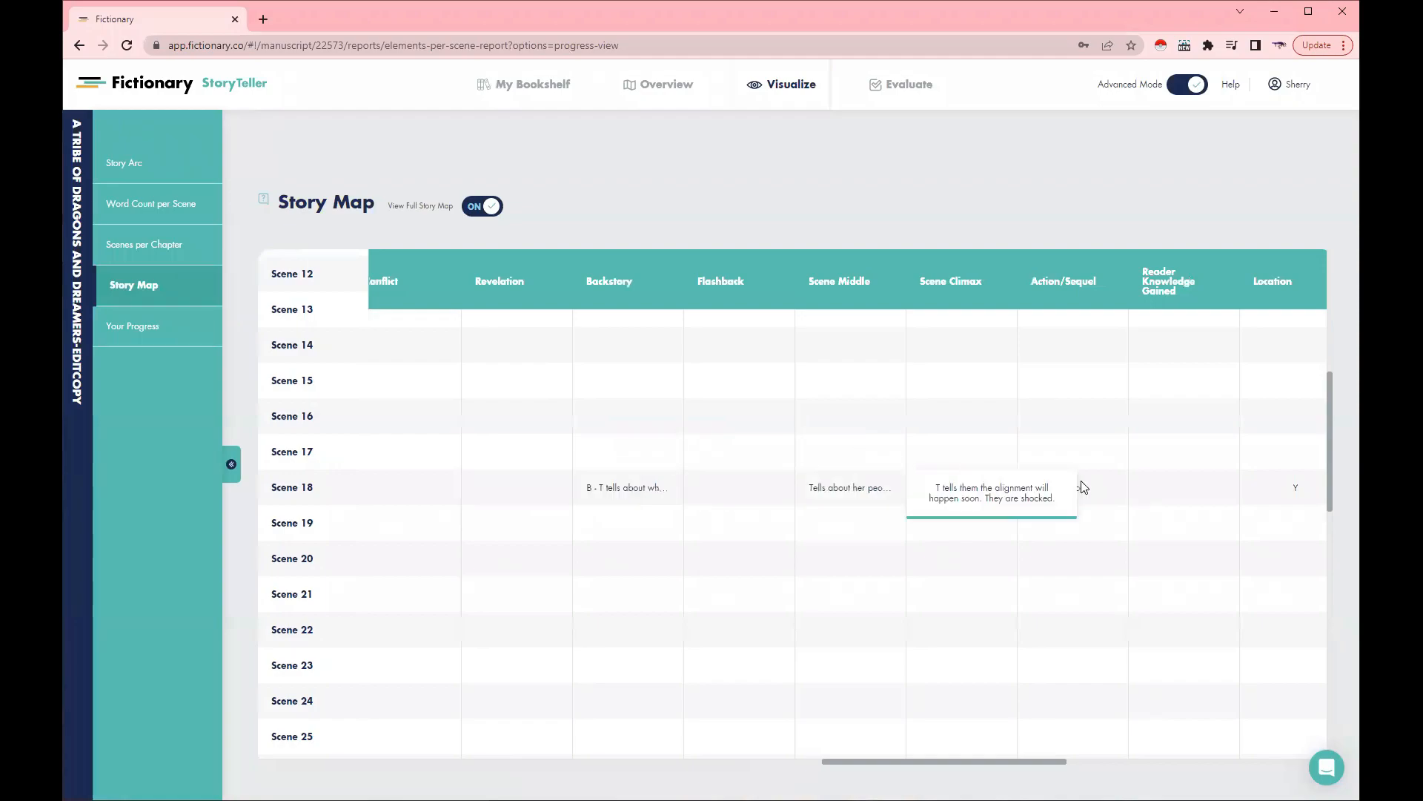
{"action": "left_click_drag", "start_coordinate": [962, 763], "coordinate": [1046, 765]}
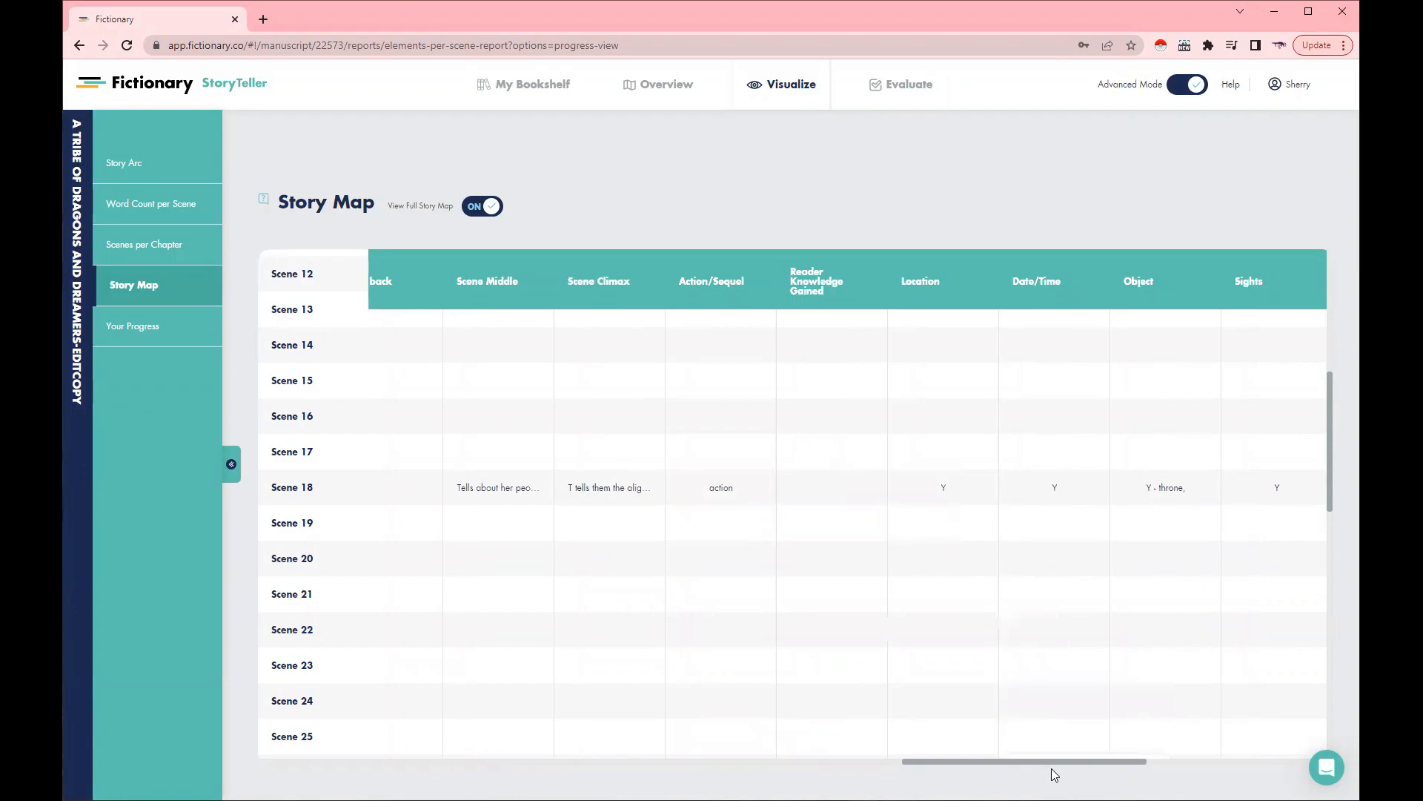
{"action": "left_click_drag", "start_coordinate": [1047, 769], "coordinate": [1140, 769]}
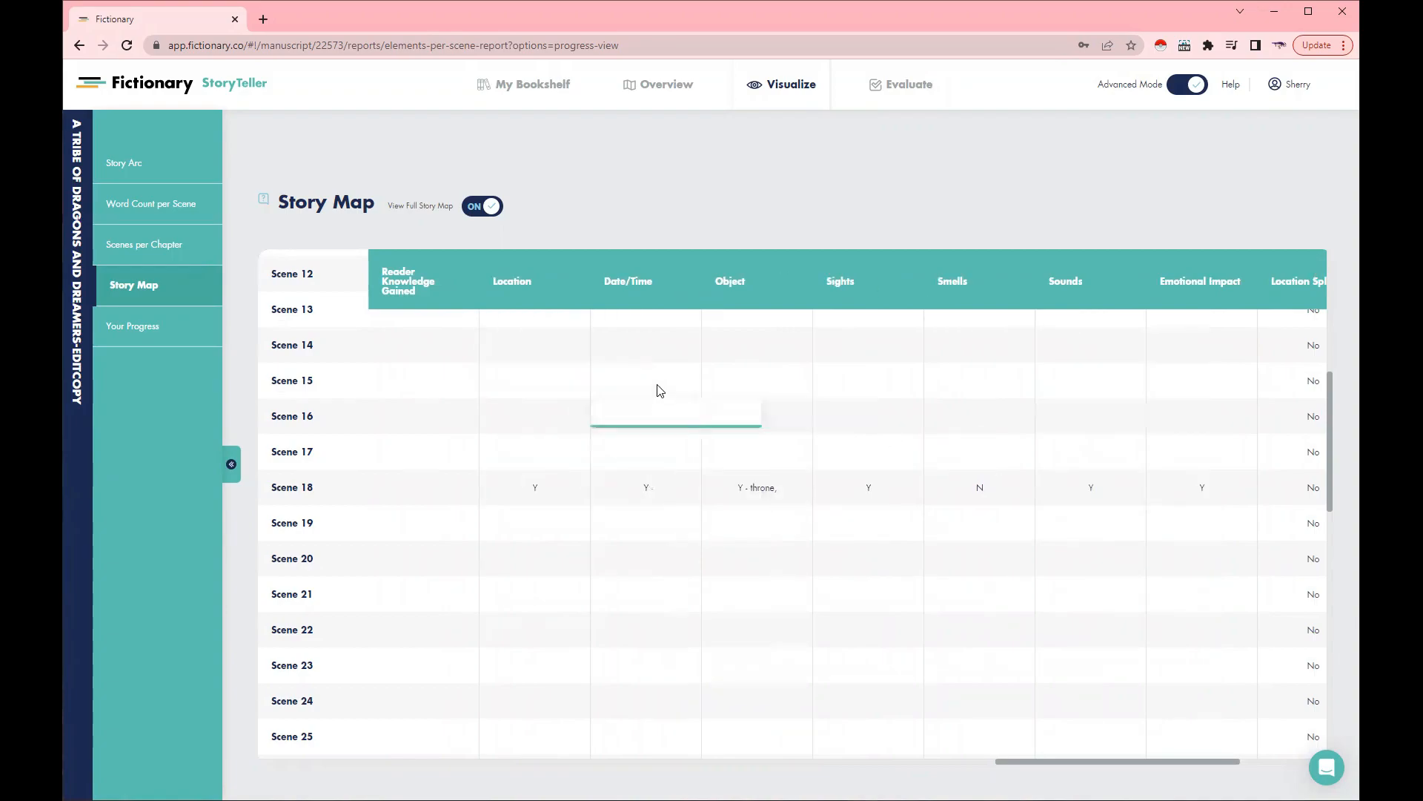
{"action": "left_click_drag", "start_coordinate": [1051, 765], "coordinate": [1175, 754]}
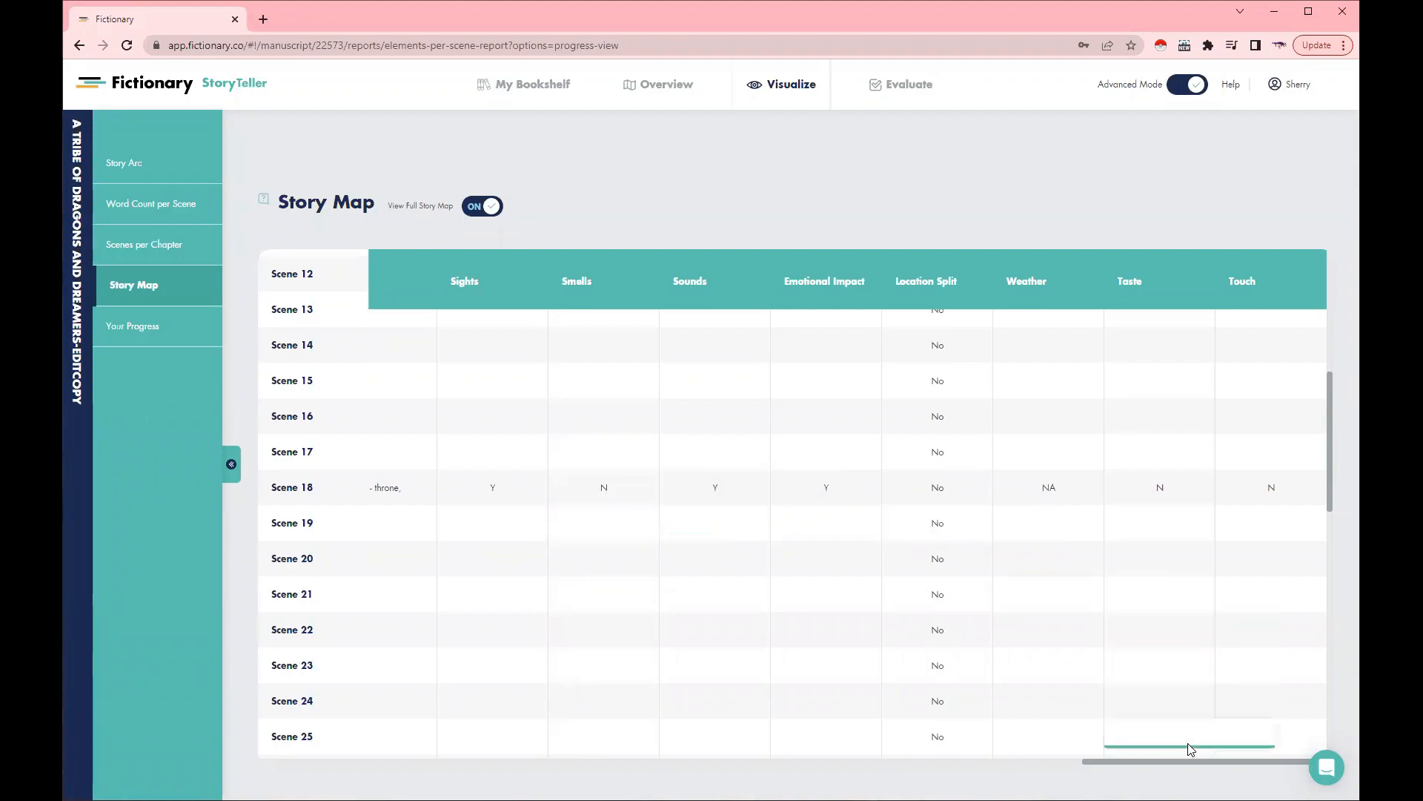
{"action": "left_click_drag", "start_coordinate": [1190, 762], "coordinate": [1099, 765]}
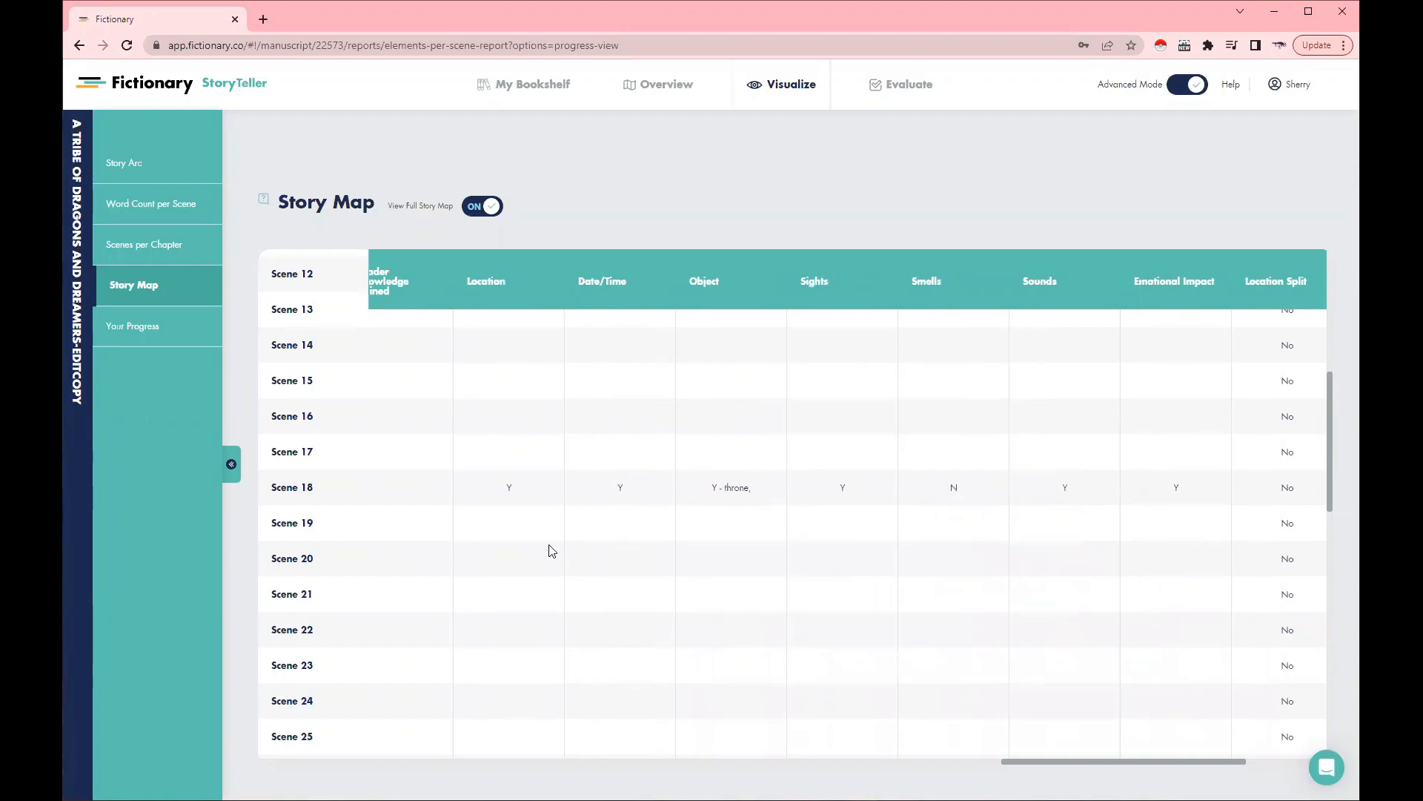
Scan the remaining scenes in the full story map and return to the first scenes' character elements
{"action": "scroll", "coordinate": [1152, 453], "scroll_direction": "down", "scroll_amount": 10}
{"action": "scroll", "coordinate": [1152, 454], "scroll_direction": "up", "scroll_amount": 5}
{"action": "scroll", "coordinate": [1151, 453], "scroll_direction": "up", "scroll_amount": 10}
{"action": "left_click_drag", "start_coordinate": [1186, 762], "coordinate": [372, 742]}
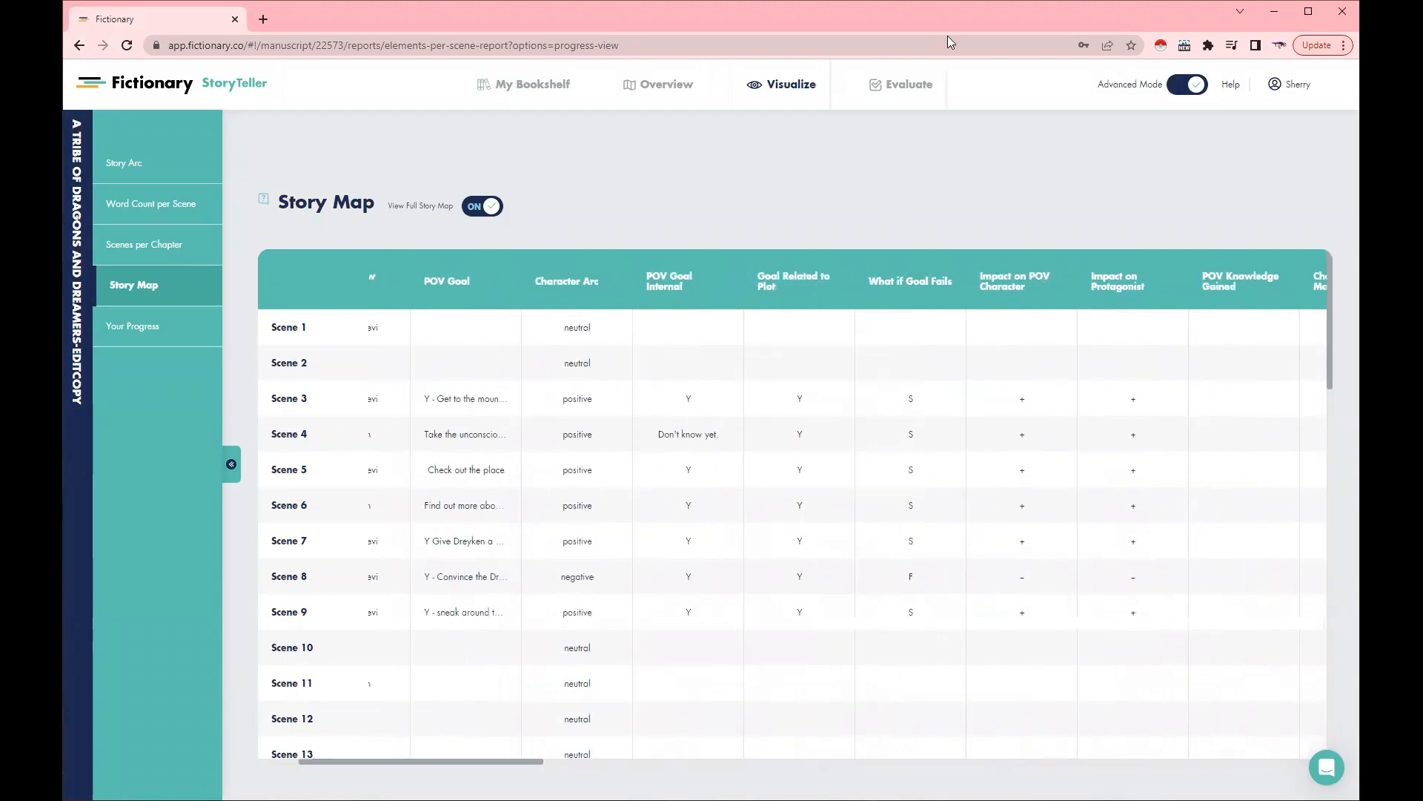
Reopen Scene 18's evaluation, return to the beginning of its text and locate the scene under Chapter 9 in the manuscript outline
{"action": "left_click", "coordinate": [918, 88]}
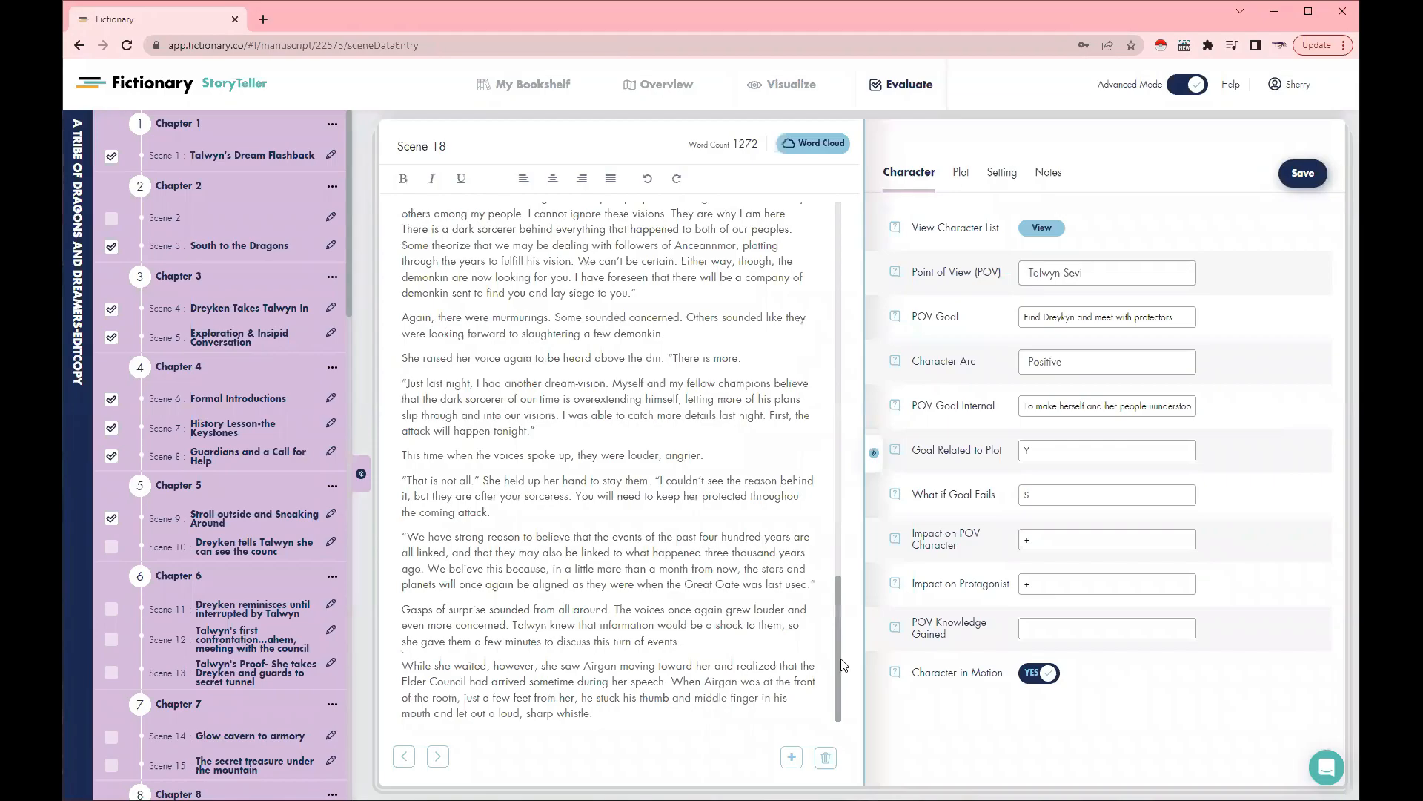
{"action": "left_click_drag", "start_coordinate": [840, 653], "coordinate": [843, 268]}
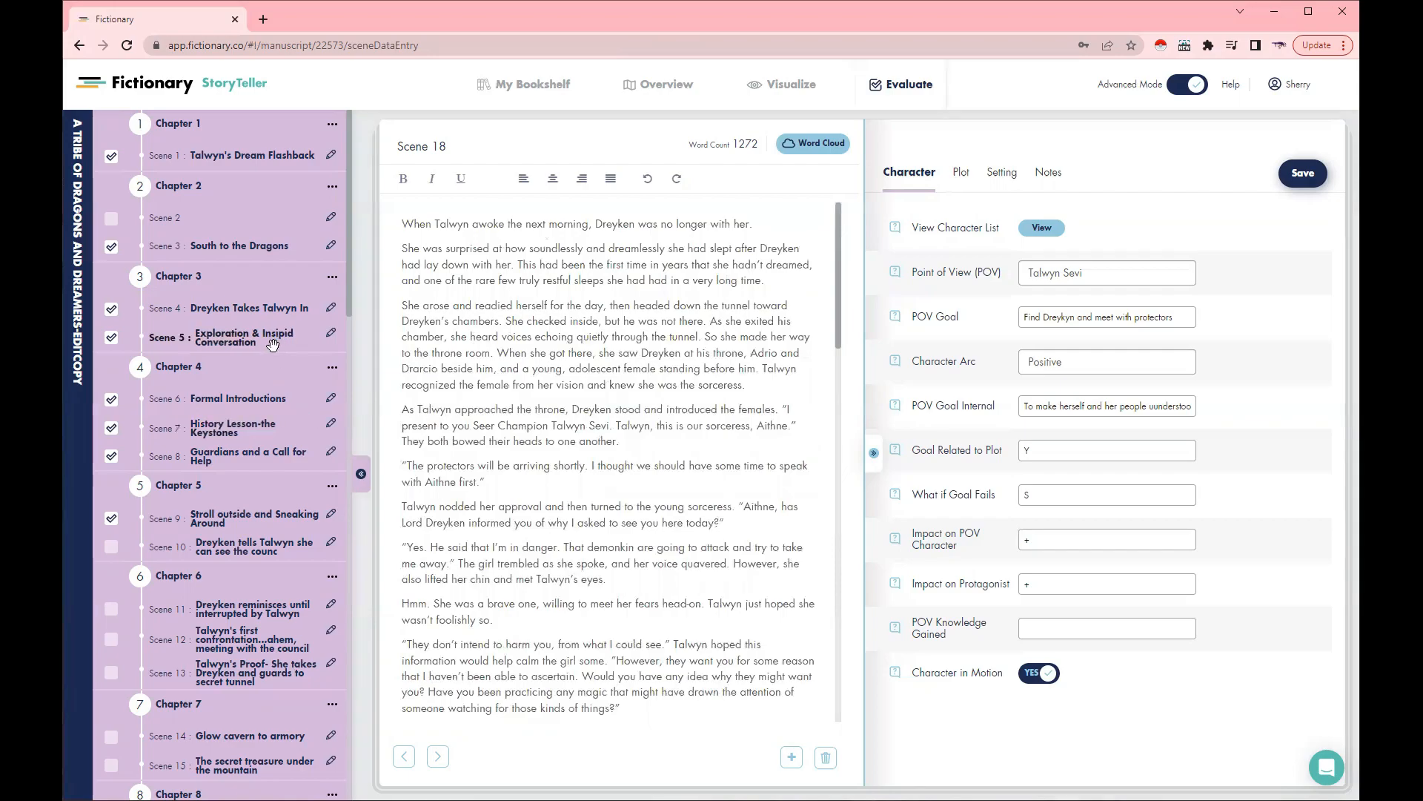
{"action": "scroll", "coordinate": [279, 363], "scroll_direction": "down", "scroll_amount": 4}
{"action": "scroll", "coordinate": [278, 359], "scroll_direction": "down", "scroll_amount": 2}
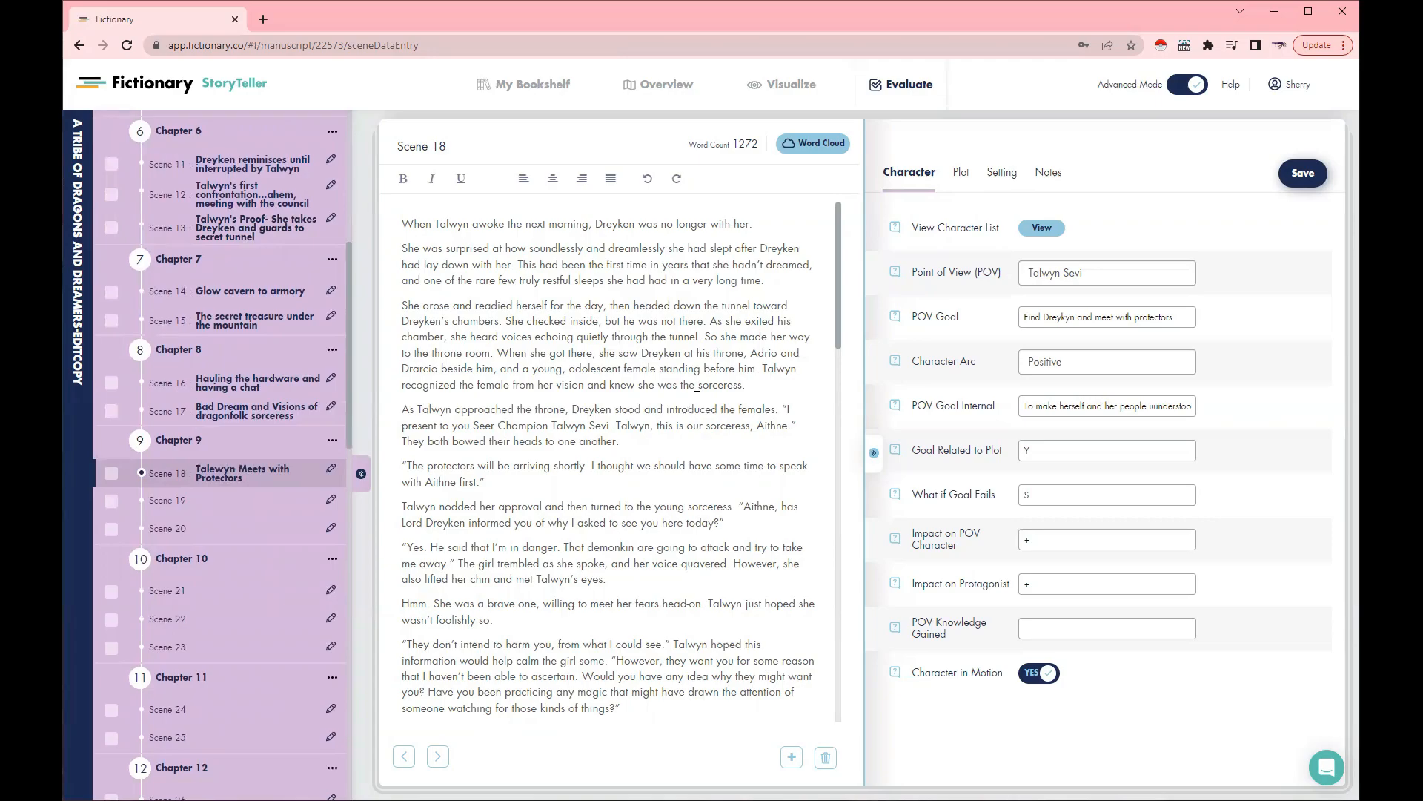
Turn off Advanced Mode and review Scene 18's plot, setting and notes in the simplified evaluation
{"action": "left_click", "coordinate": [1174, 87]}
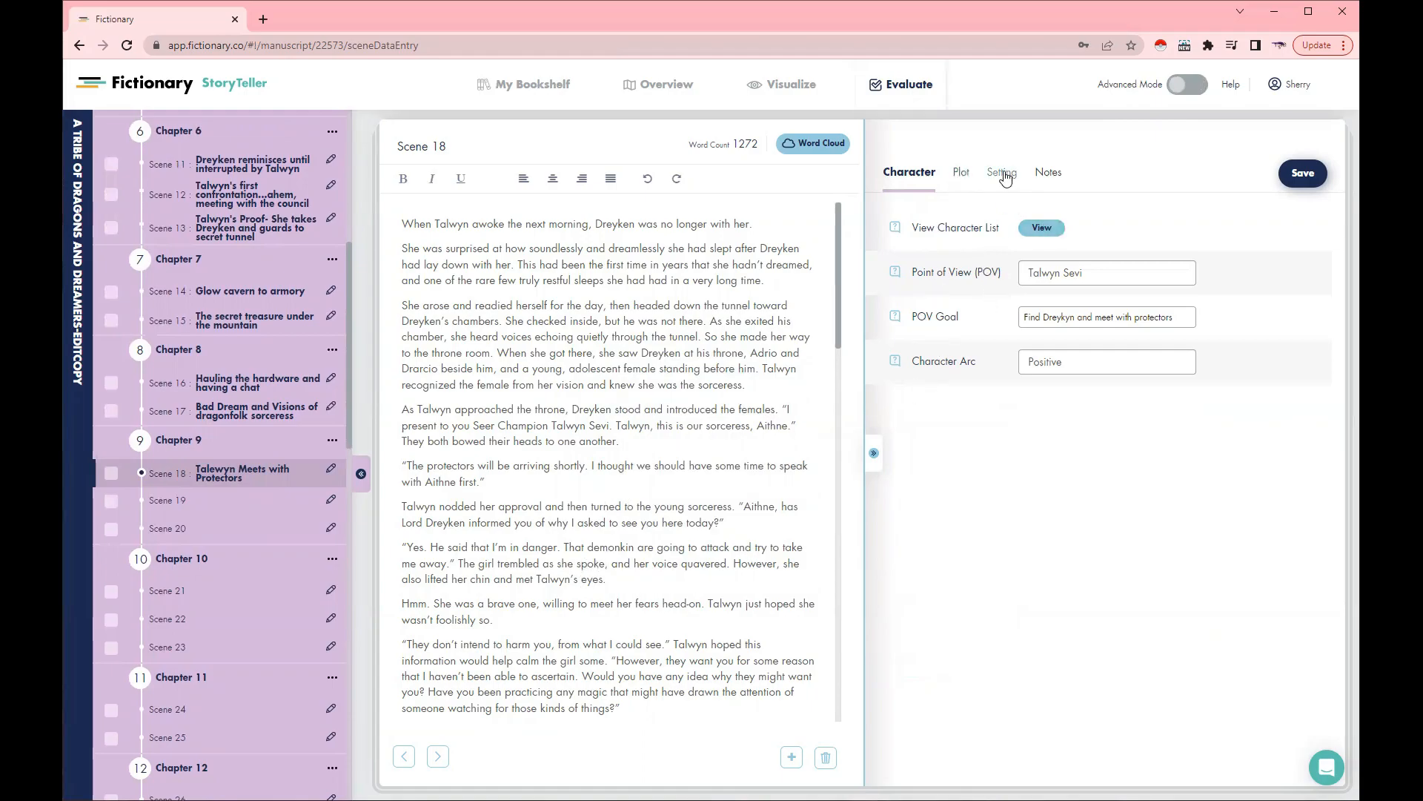
{"action": "left_click", "coordinate": [961, 174]}
{"action": "left_click", "coordinate": [1003, 173]}
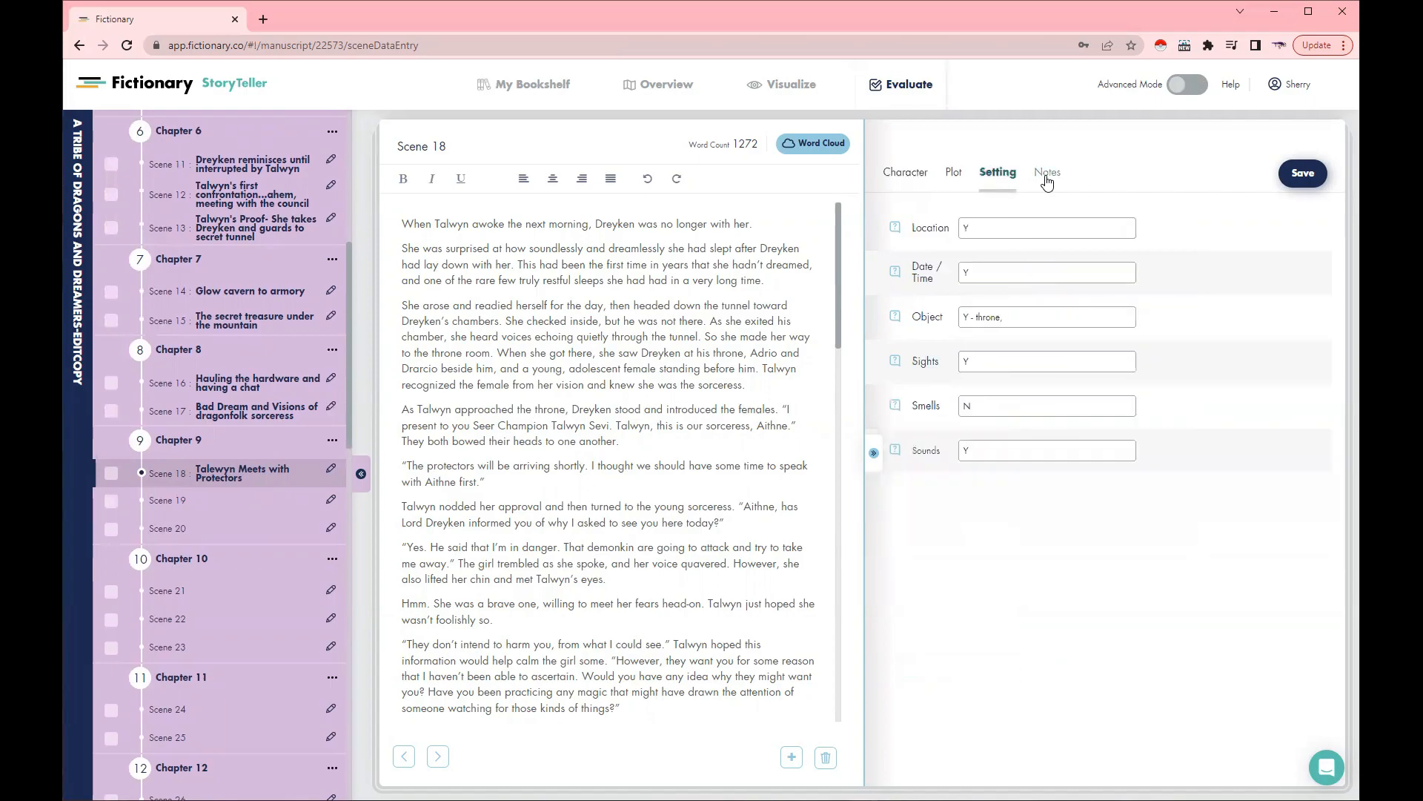
{"action": "left_click", "coordinate": [1047, 178]}
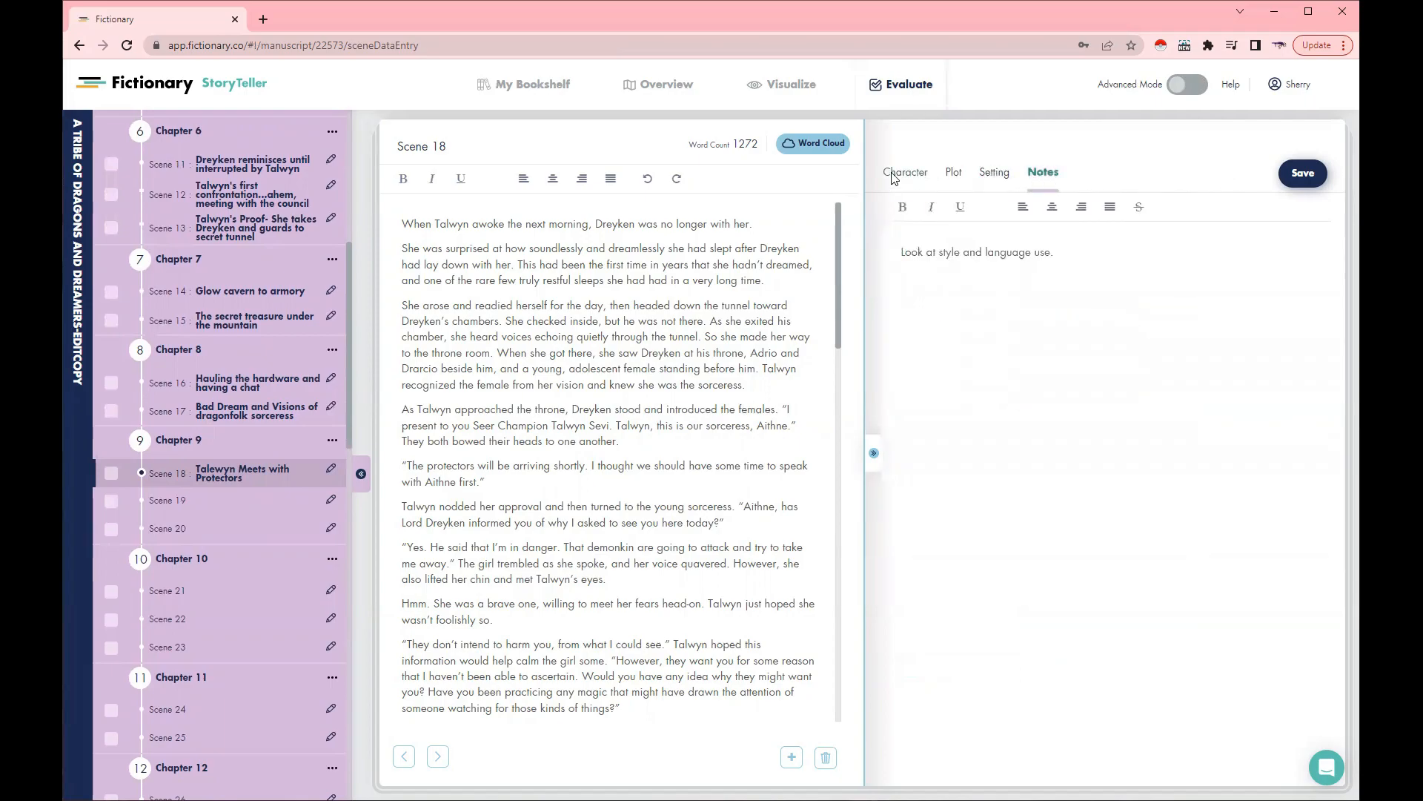
{"action": "left_click", "coordinate": [994, 172]}
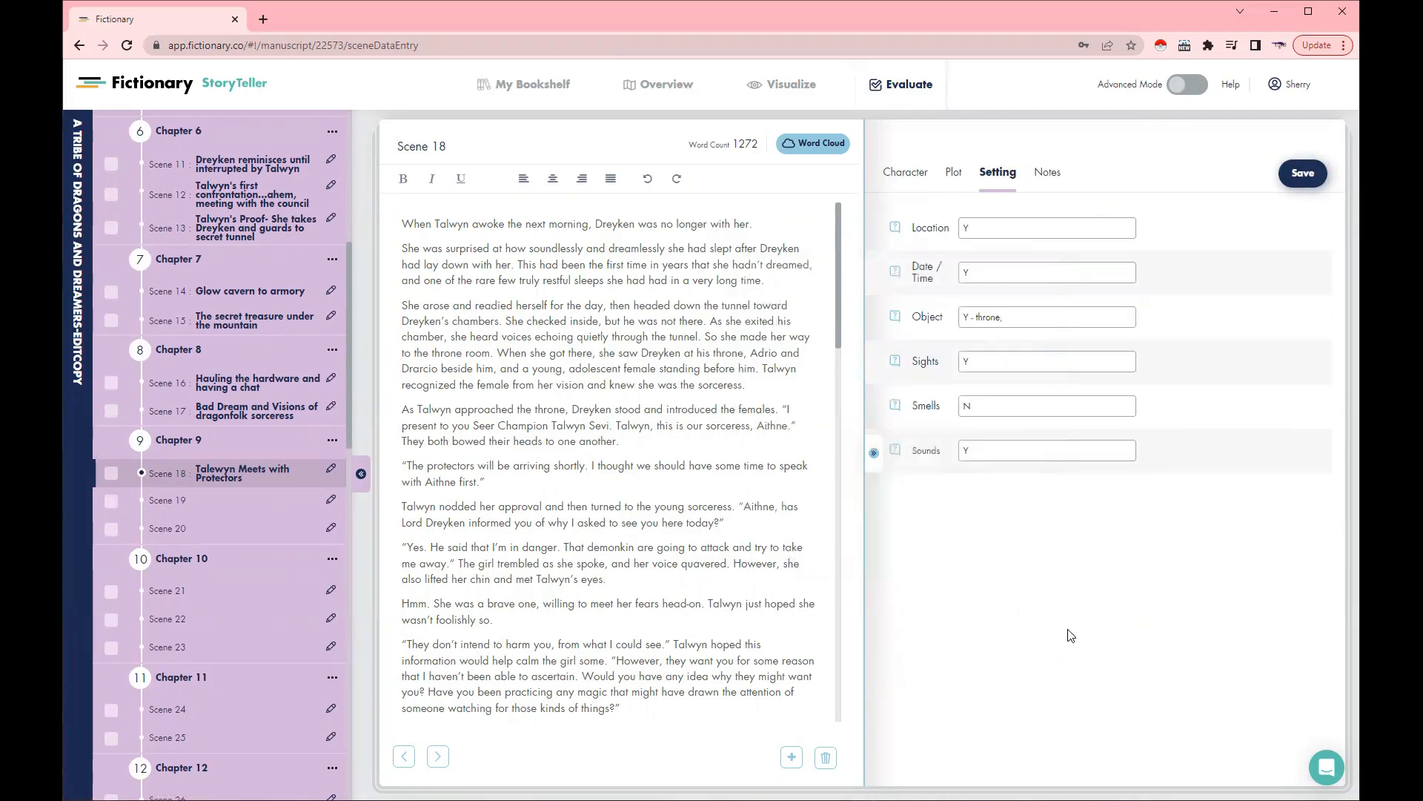